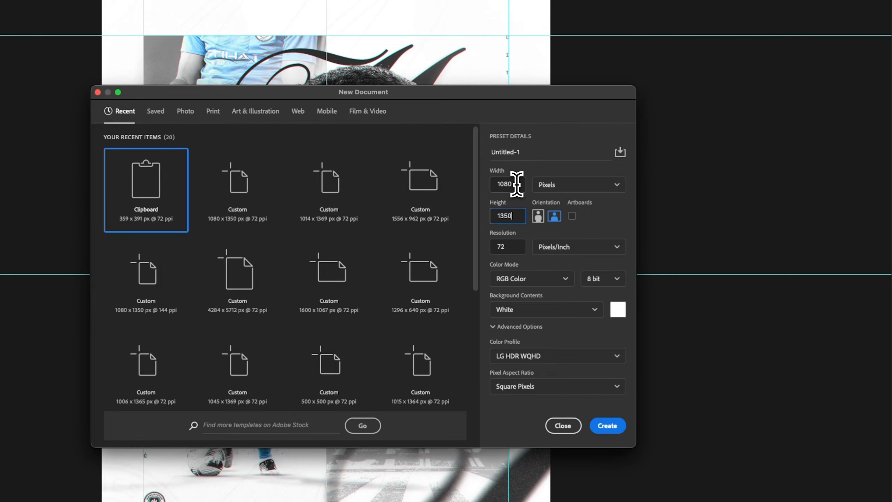
- Create a new document 1080 px wide and 1350 px high at 72 pixels/inch, RGB Color, with a white background
{"action": "key", "text": "Tab"}
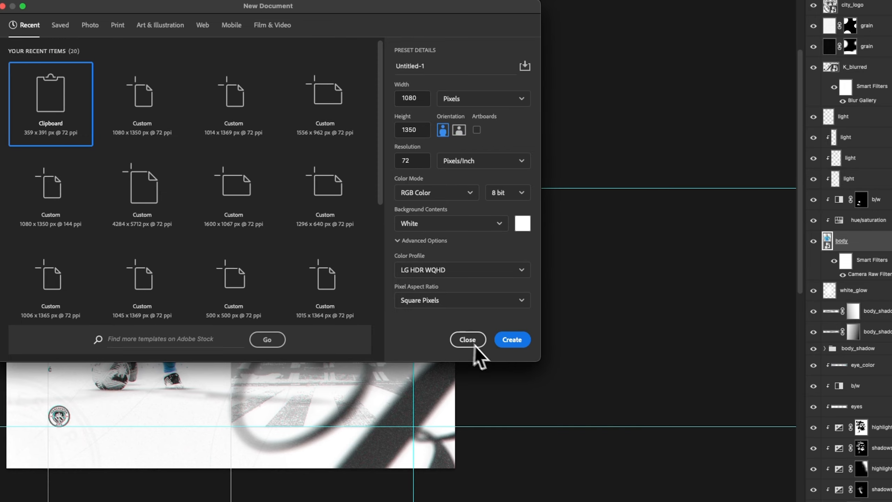
{"action": "left_click", "coordinate": [512, 340]}
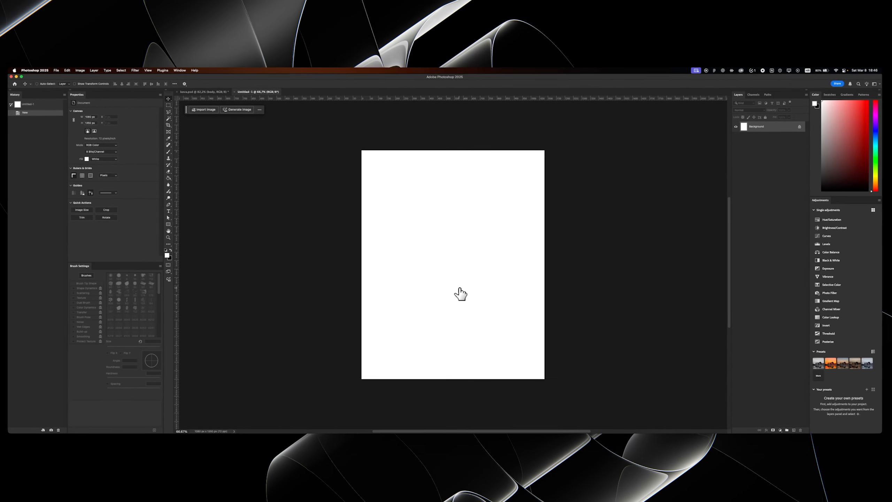
{"action": "key", "text": "z"}
{"action": "scroll", "coordinate": [460, 253], "scroll_direction": "up", "scroll_amount": 1}
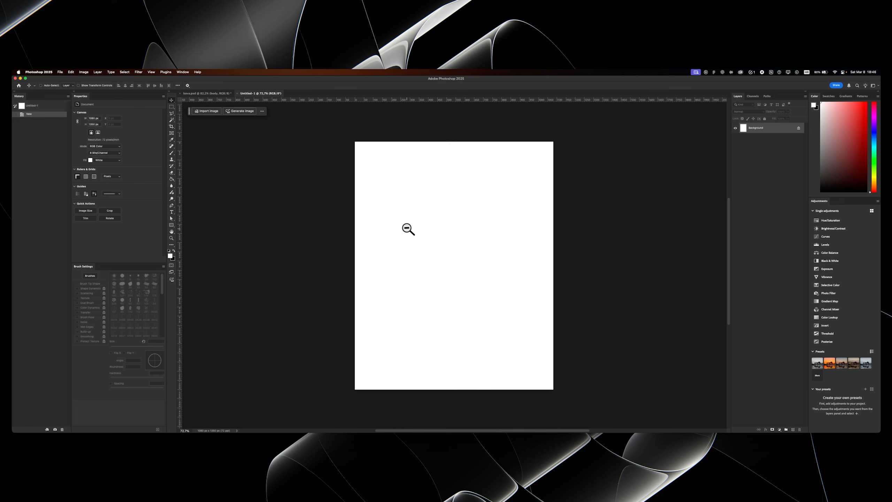
- Hide the placed full-body photo and enlarge the close-up portrait to about 1774 px wide, repositioning it so it fills the canvas width
{"action": "mouse_move", "coordinate": [333, 431]}
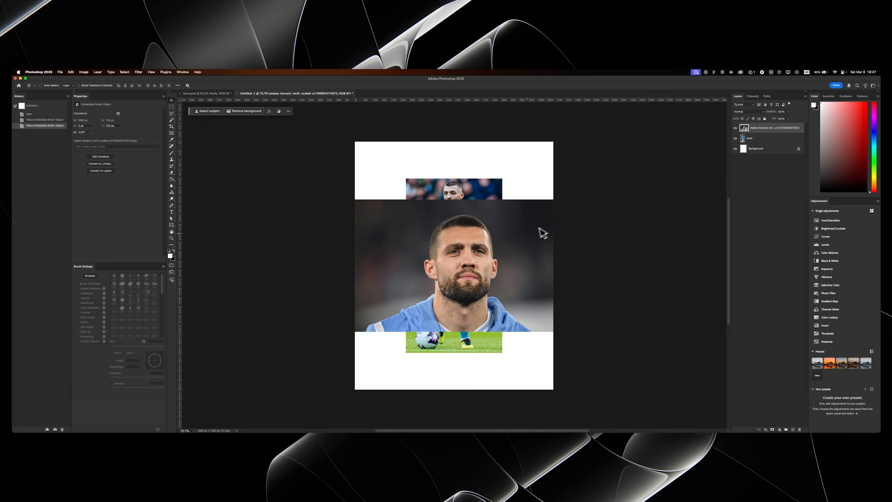
{"action": "left_click", "coordinate": [735, 138]}
{"action": "key", "text": "super+t"}
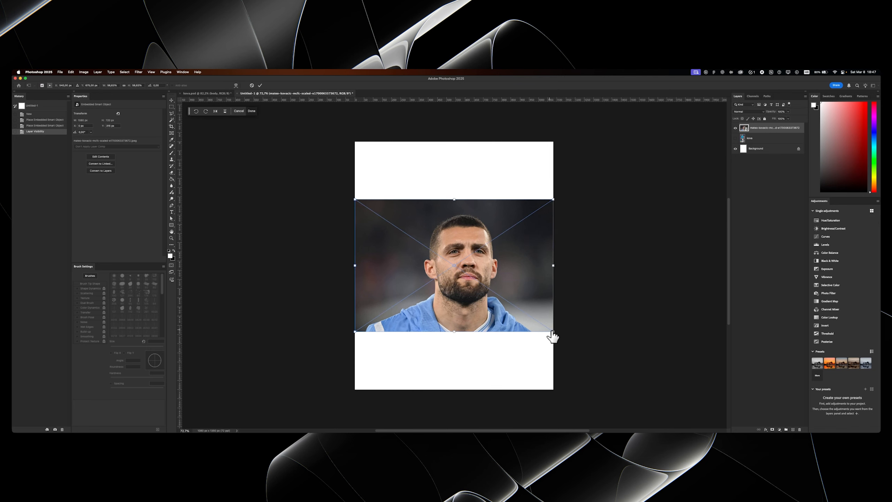
{"action": "left_click_drag", "start_coordinate": [553, 332], "coordinate": [616, 374]}
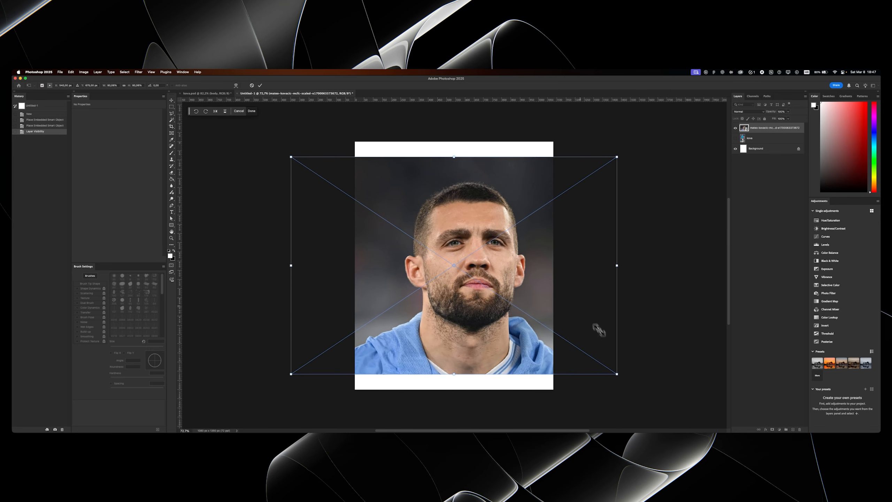
{"action": "key", "text": "Return"}
{"action": "left_click_drag", "start_coordinate": [533, 259], "coordinate": [496, 242]}
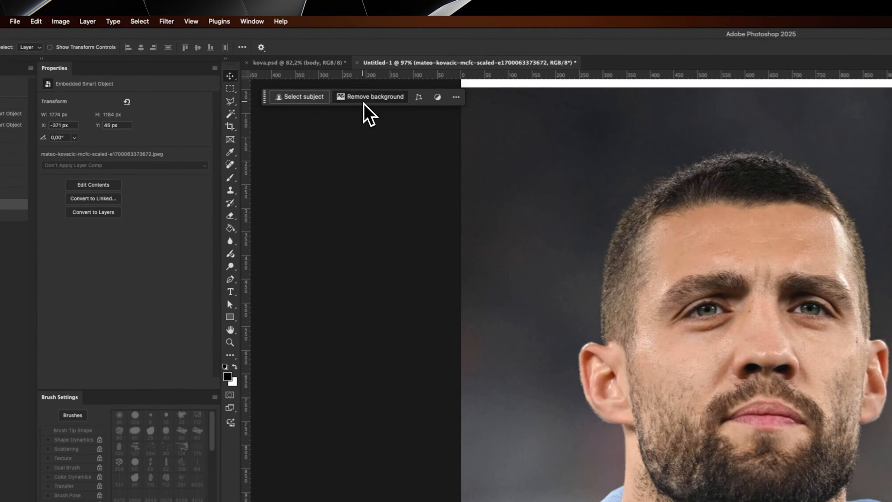
- Remove the portrait photo's background and open the resulting layer mask in Select and Mask
{"action": "left_click", "coordinate": [244, 111]}
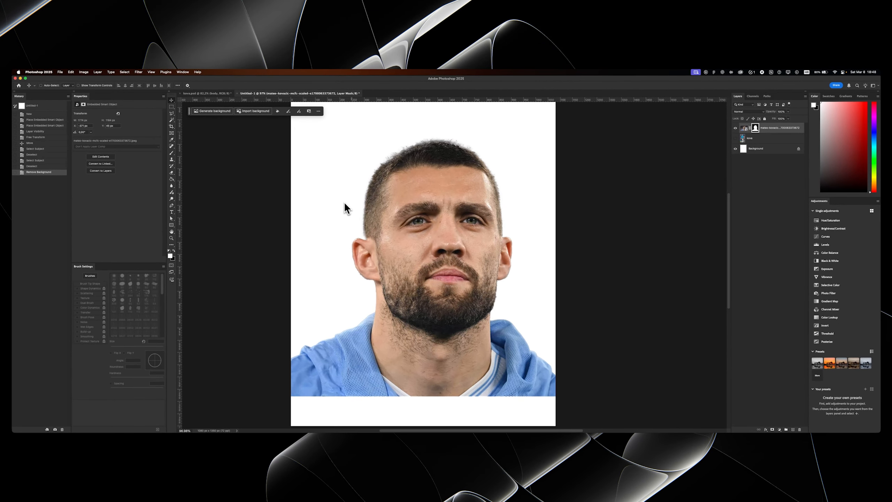
{"action": "scroll", "coordinate": [373, 232], "scroll_direction": "up", "scroll_amount": 2}
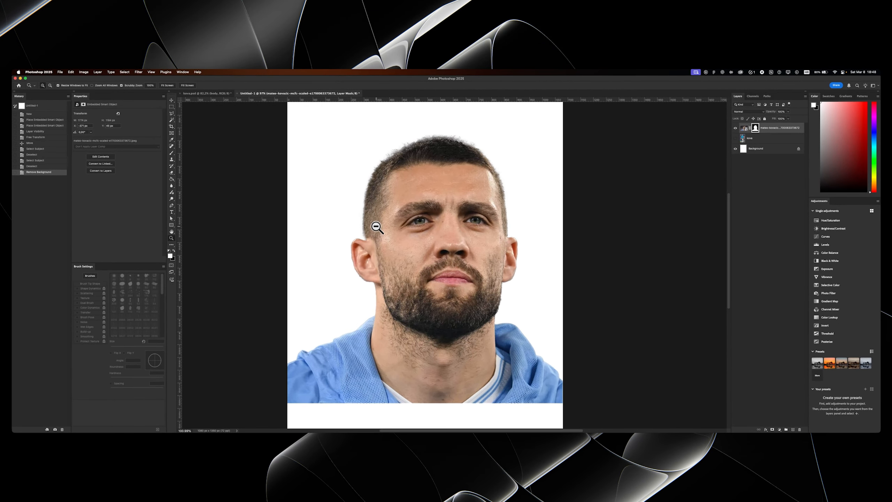
{"action": "left_click", "coordinate": [753, 132]}
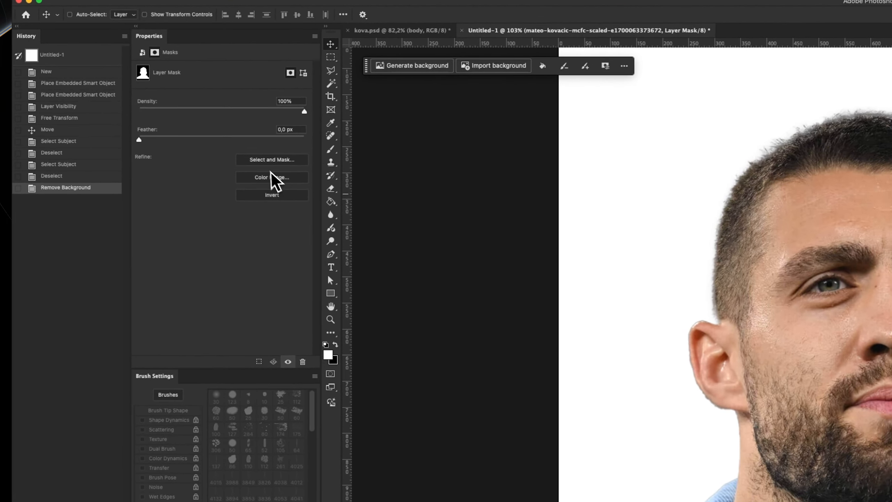
{"action": "left_click", "coordinate": [272, 160]}
{"action": "left_click_drag", "start_coordinate": [344, 274], "coordinate": [395, 272]}
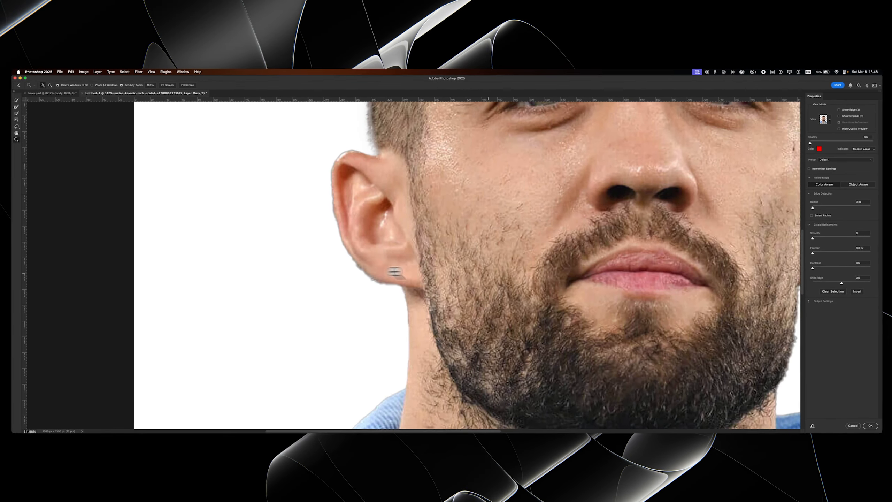
- Refine the portrait mask's edge with contrast at 30%, shift edge at -33% and feather at 1.0 px
{"action": "left_click_drag", "start_coordinate": [811, 268], "coordinate": [826, 268]}
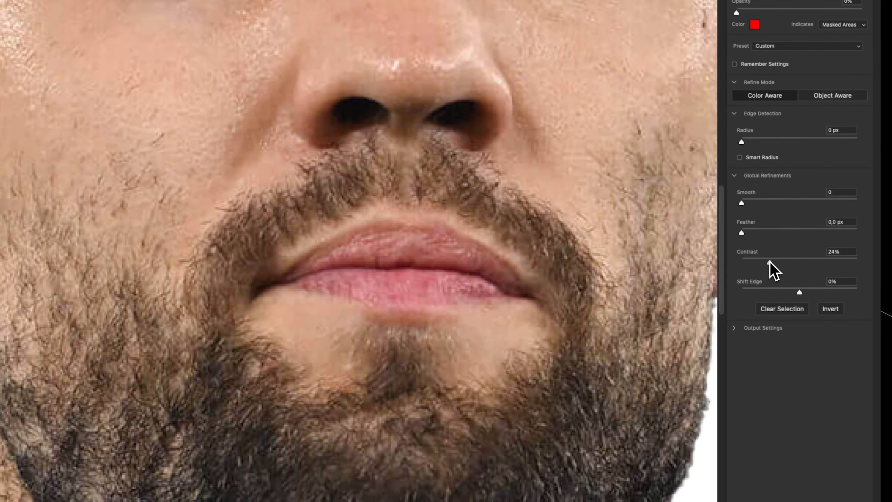
{"action": "left_click_drag", "start_coordinate": [770, 262], "coordinate": [774, 262]}
{"action": "left_click_drag", "start_coordinate": [800, 293], "coordinate": [780, 297]}
{"action": "left_click_drag", "start_coordinate": [743, 232], "coordinate": [749, 231]}
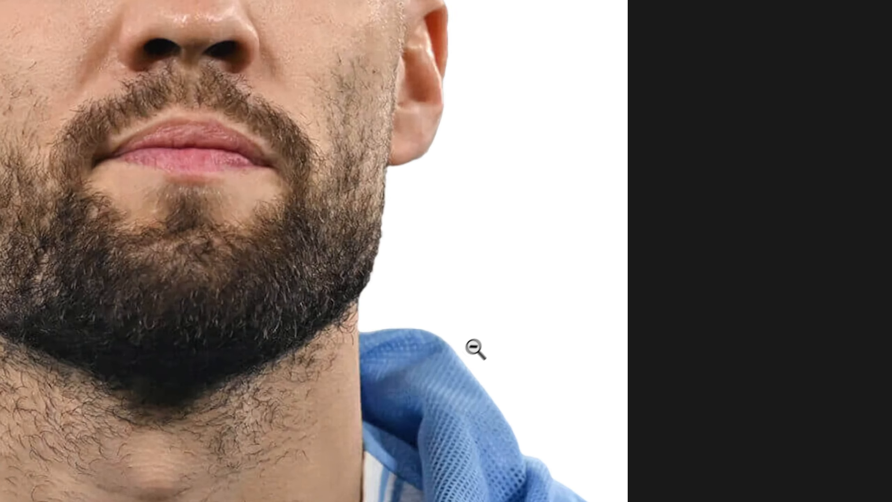
- Check the cut-out edges around the collar, face and hair, raise the mask's contrast further and apply the refinement
{"action": "scroll", "coordinate": [475, 348], "scroll_direction": "up", "scroll_amount": 3}
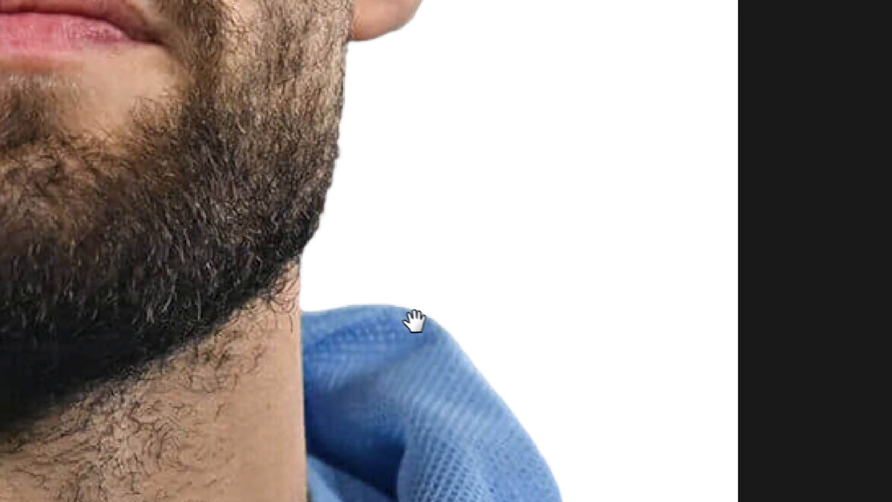
{"action": "scroll", "coordinate": [414, 321], "scroll_direction": "up", "scroll_amount": 10}
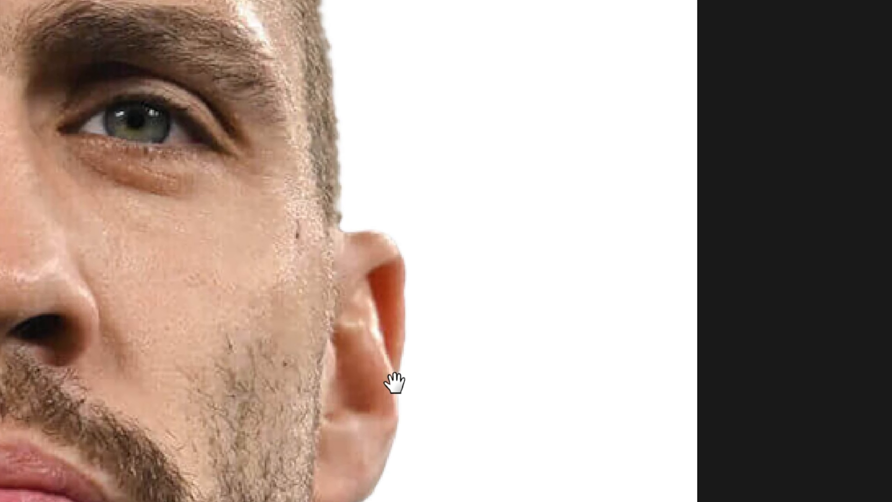
{"action": "left_click_drag", "start_coordinate": [395, 332], "coordinate": [357, 301]}
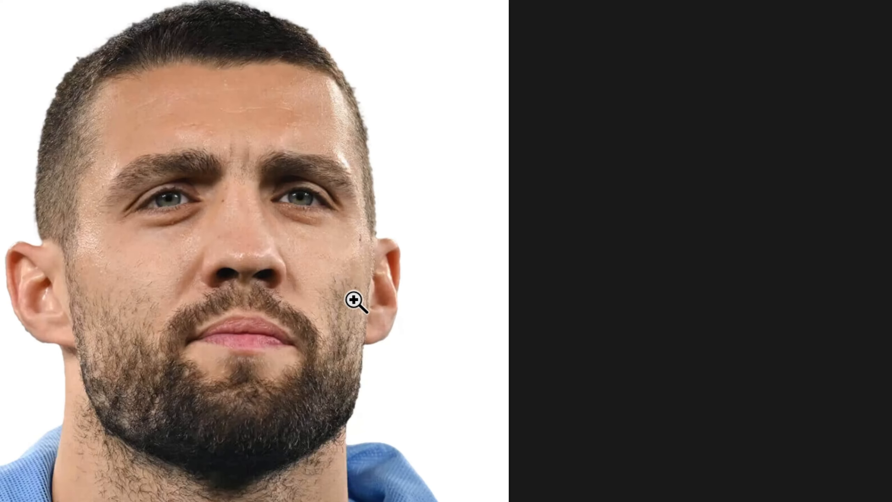
{"action": "left_click_drag", "start_coordinate": [386, 211], "coordinate": [390, 263]}
{"action": "left_click_drag", "start_coordinate": [396, 177], "coordinate": [472, 190]}
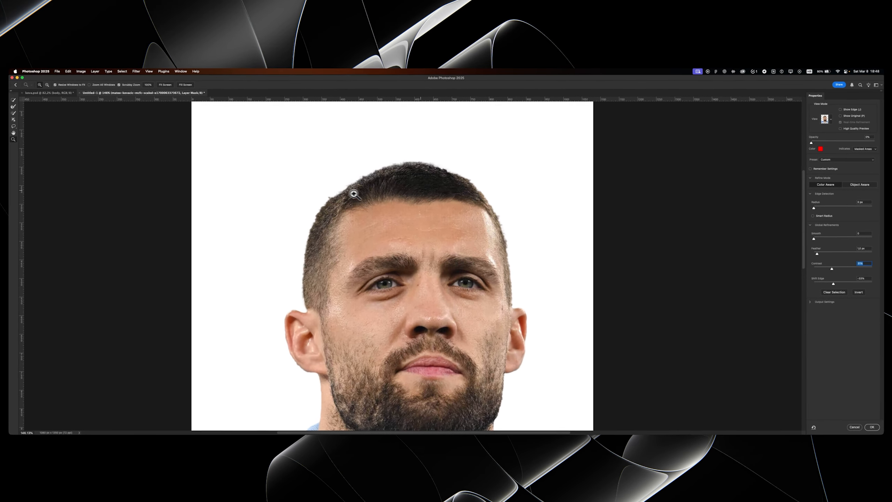
{"action": "scroll", "coordinate": [392, 162], "scroll_direction": "up", "scroll_amount": 5}
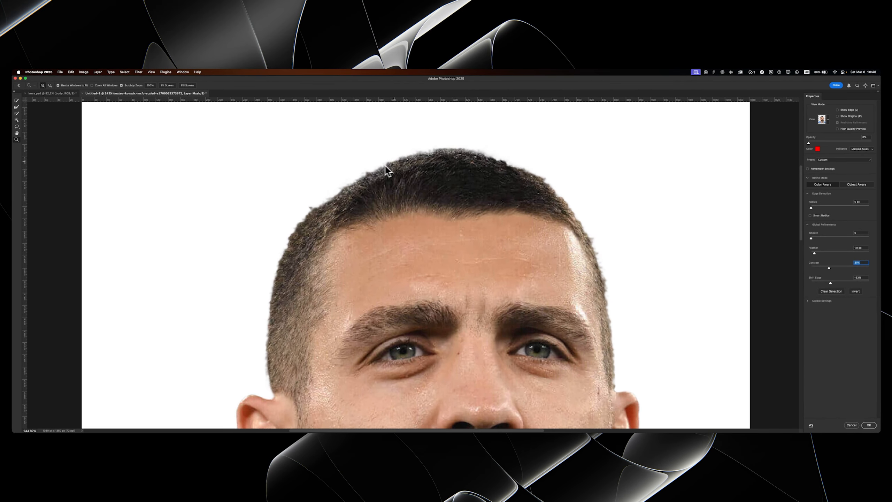
{"action": "left_click_drag", "start_coordinate": [382, 162], "coordinate": [375, 169]}
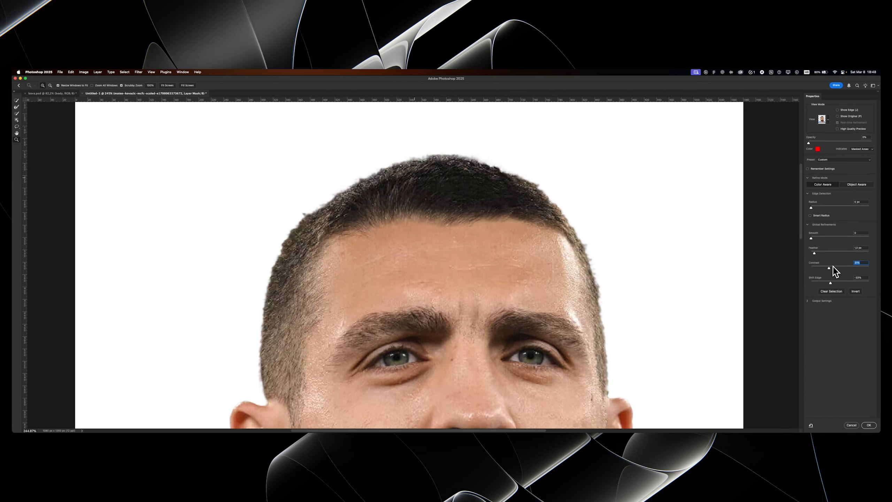
{"action": "left_click_drag", "start_coordinate": [832, 266], "coordinate": [842, 268]}
{"action": "scroll", "coordinate": [433, 200], "scroll_direction": "down", "scroll_amount": 8}
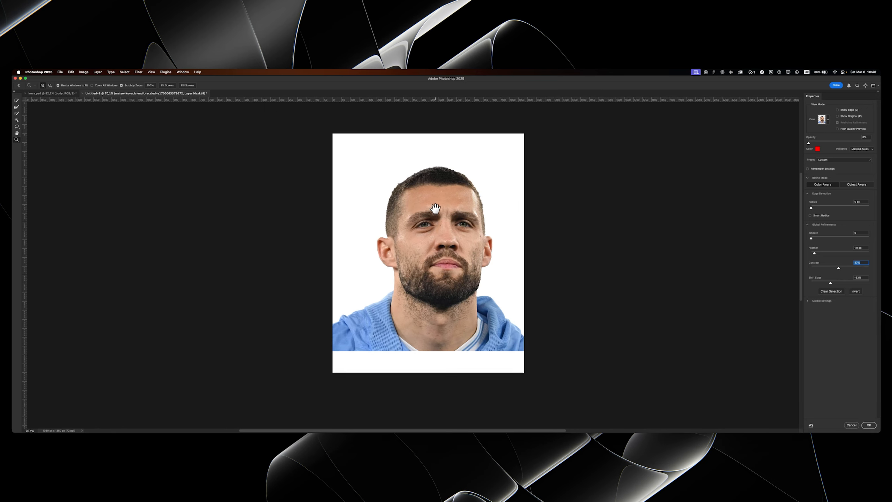
{"action": "scroll", "coordinate": [439, 202], "scroll_direction": "up", "scroll_amount": 3}
{"action": "left_click", "coordinate": [868, 425]}
- Show the full-body photo instead of the portrait and select the player in it with Select Subject
{"action": "scroll", "coordinate": [469, 190], "scroll_direction": "down", "scroll_amount": 2}
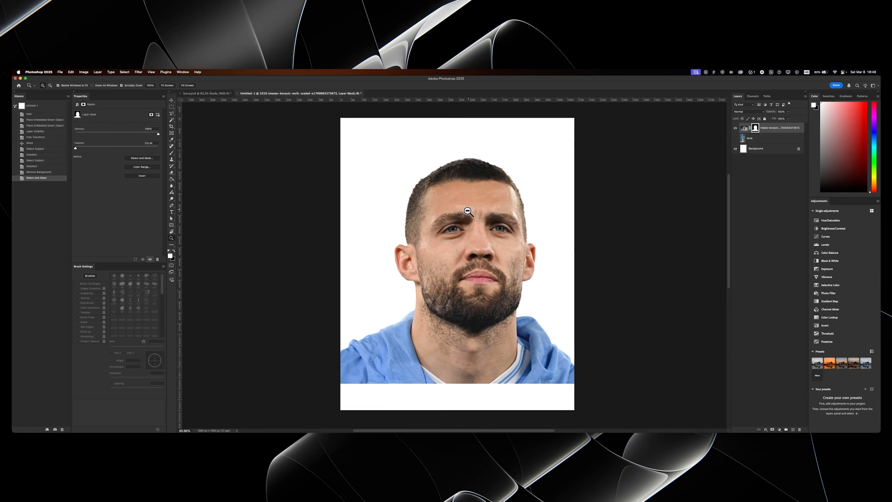
{"action": "left_click_drag", "start_coordinate": [465, 205], "coordinate": [449, 203]}
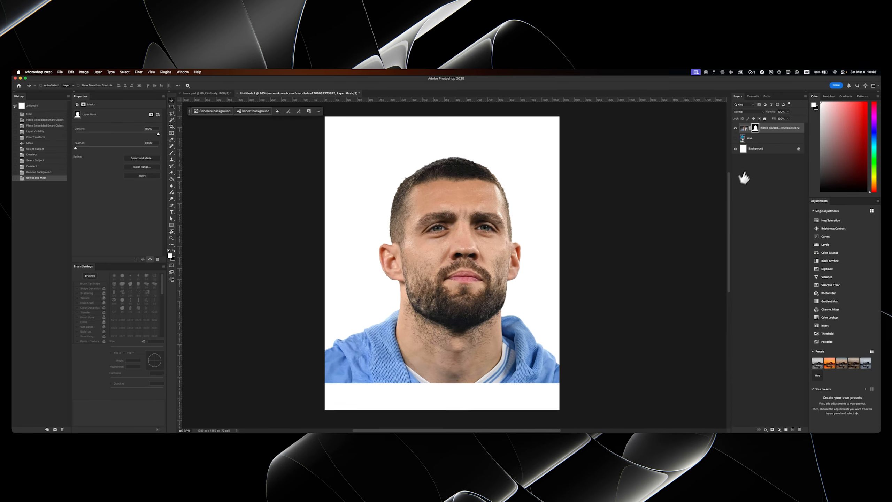
{"action": "left_click", "coordinate": [736, 137]}
{"action": "left_click", "coordinate": [759, 139]}
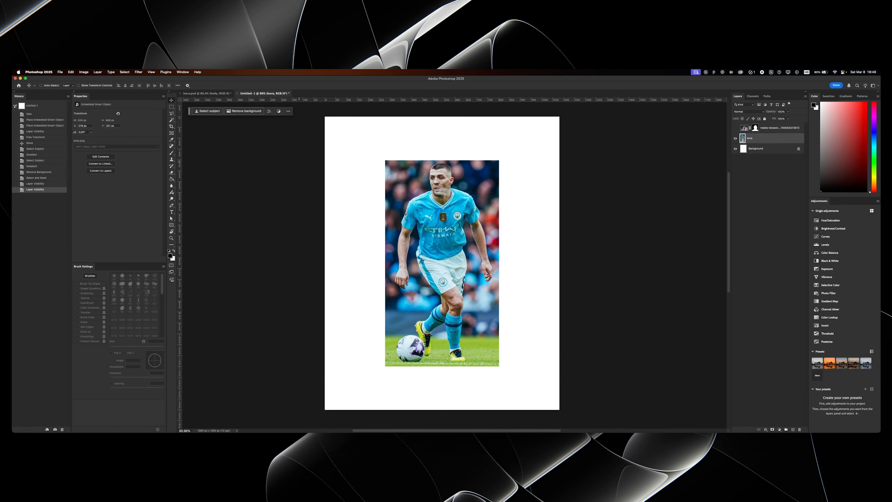
{"action": "left_click", "coordinate": [209, 111]}
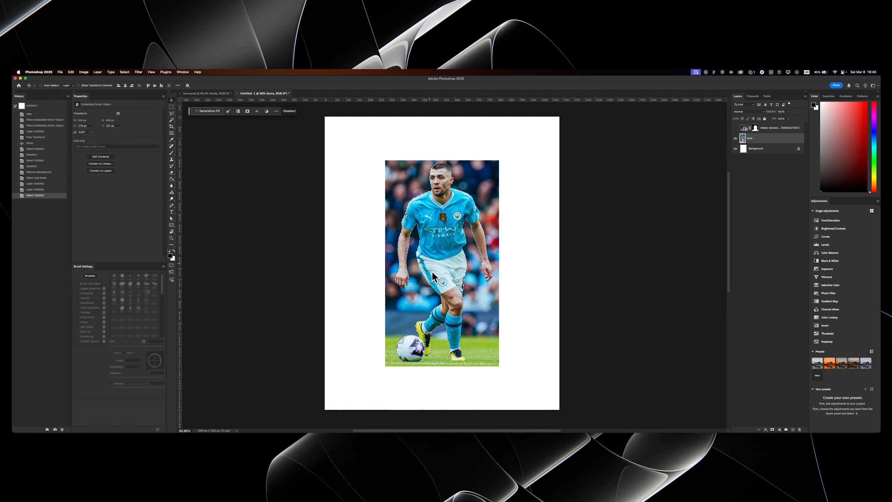
- Subtract the stray background area above the player's head from the selection with the Polygonal Lasso
{"action": "left_click_drag", "start_coordinate": [445, 156], "coordinate": [481, 151]}
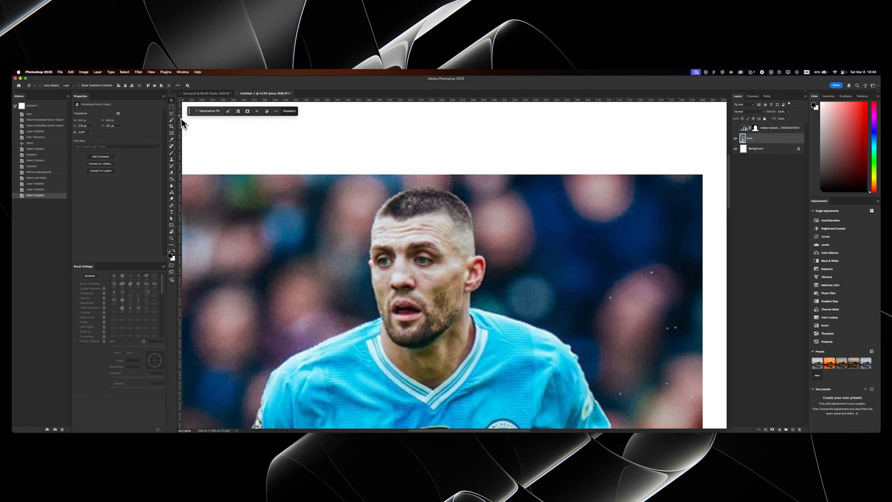
{"action": "left_click", "coordinate": [401, 192], "text": "alt"}
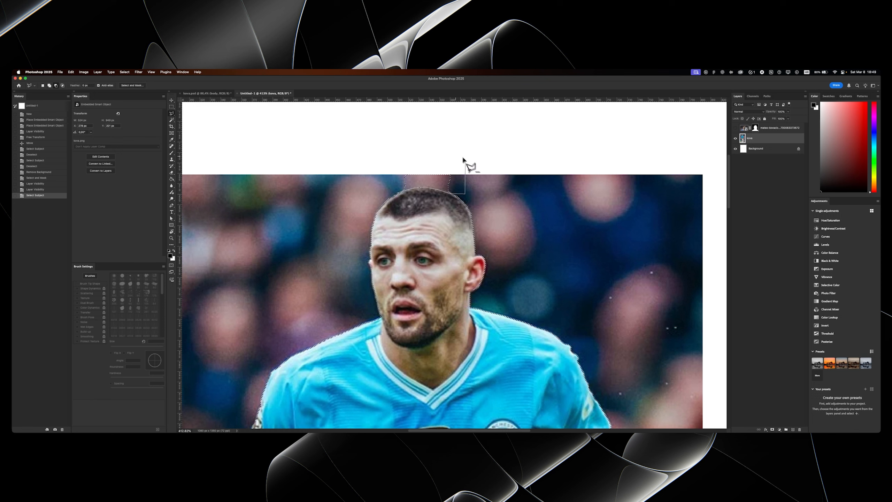
{"action": "double_click", "coordinate": [377, 172]}
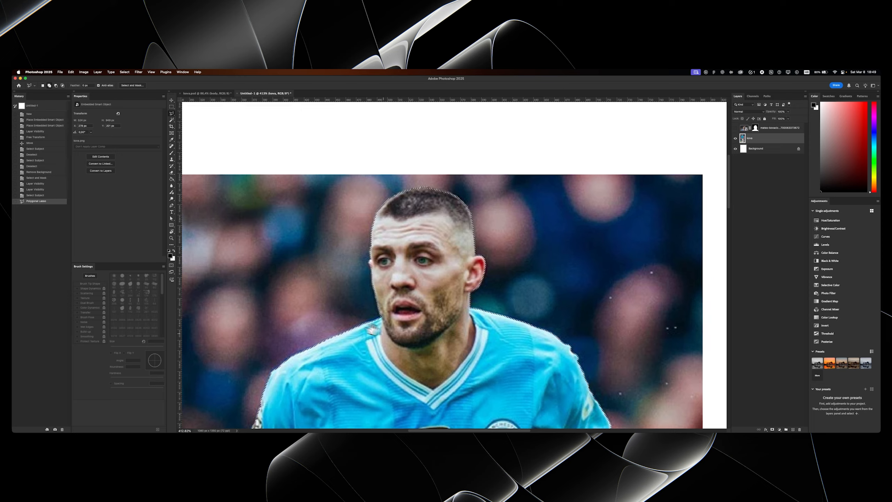
- Trim the background from the selection around the fingers of the player's lowered hand with the Polygonal Lasso
{"action": "scroll", "coordinate": [453, 222], "scroll_direction": "down", "scroll_amount": 15}
{"action": "scroll", "coordinate": [389, 257], "scroll_direction": "down", "scroll_amount": 5}
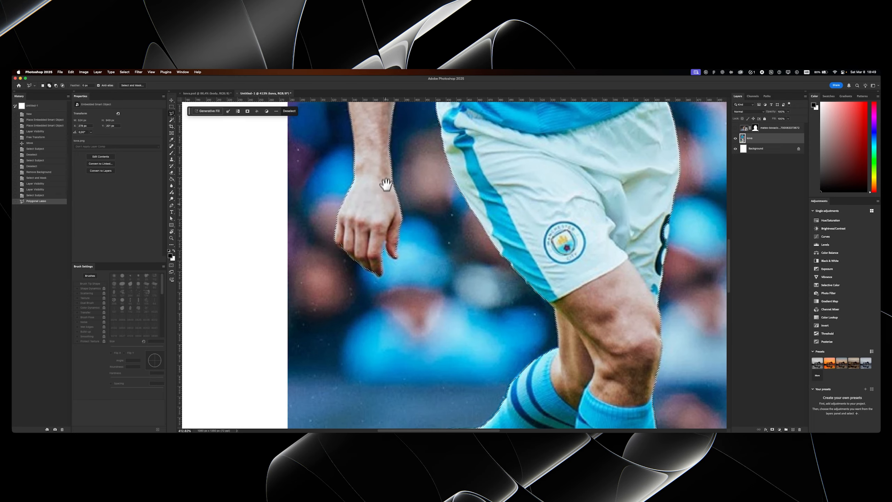
{"action": "left_click", "coordinate": [335, 240], "text": "shift"}
{"action": "left_click", "coordinate": [340, 250]}
{"action": "double_click", "coordinate": [353, 259]}
{"action": "left_click", "coordinate": [382, 259], "text": "alt"}
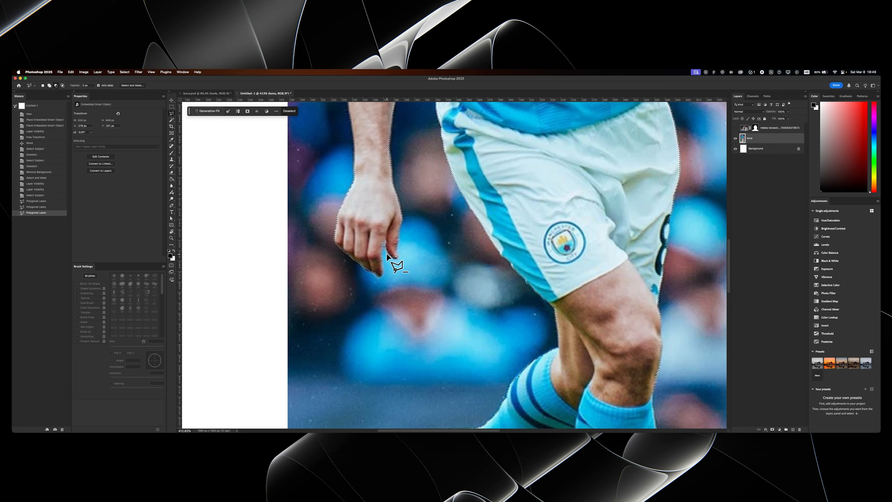
{"action": "double_click", "coordinate": [385, 258]}
- Clean up the selection edges between the ball and the raised boot and around both boots with the Polygonal Lasso
{"action": "scroll", "coordinate": [454, 167], "scroll_direction": "down", "scroll_amount": 15}
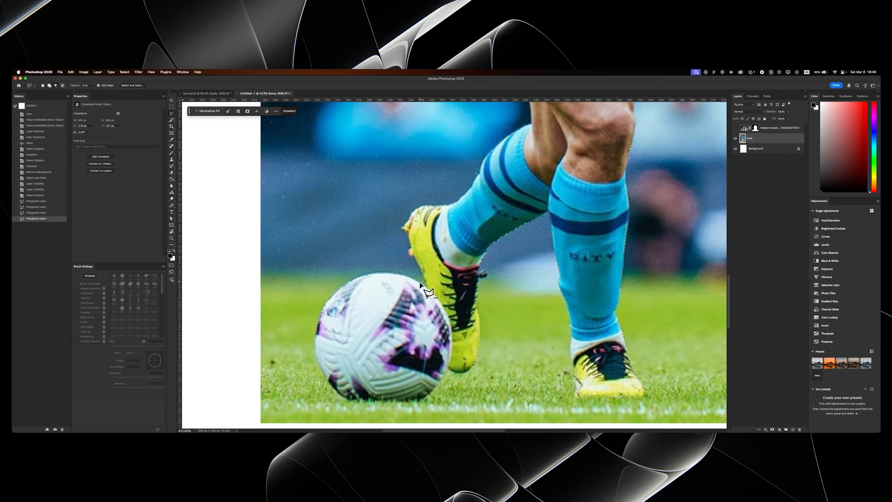
{"action": "left_click", "coordinate": [423, 283], "text": "alt"}
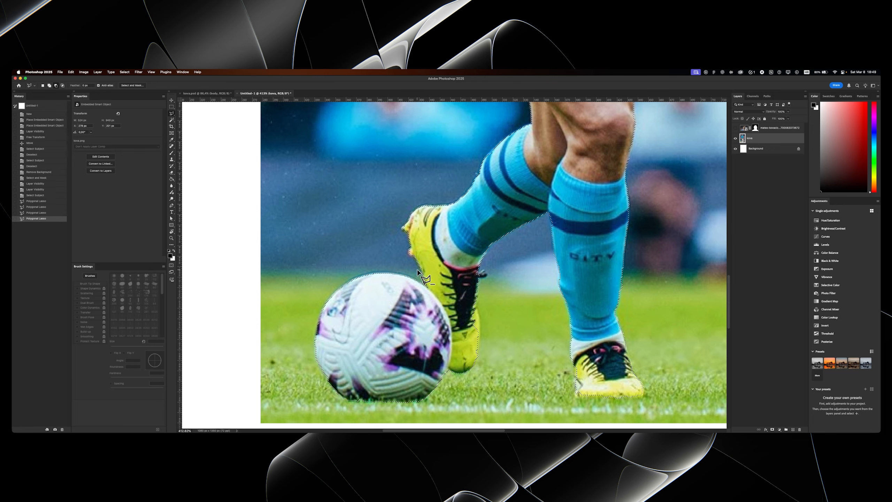
{"action": "double_click", "coordinate": [417, 272]}
{"action": "scroll", "coordinate": [417, 272], "scroll_direction": "down", "scroll_amount": 4}
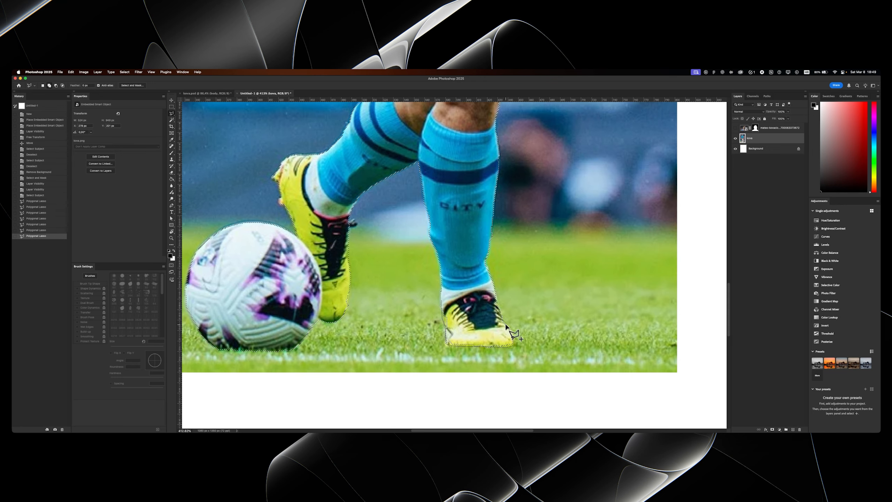
{"action": "double_click", "coordinate": [486, 308]}
{"action": "left_click", "coordinate": [501, 309], "text": "shift"}
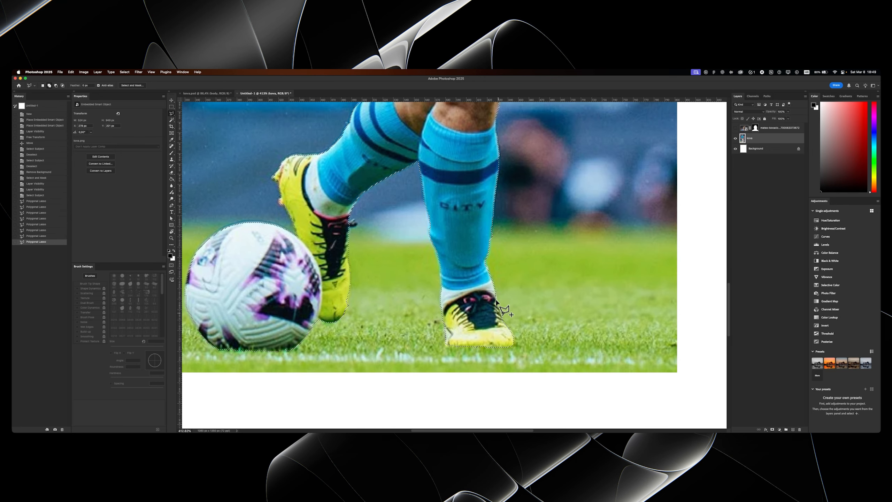
{"action": "double_click", "coordinate": [493, 331]}
- Refine the full-body photo's layer mask in Select and Mask with an inward shift edge, slight feather and added contrast, and apply it
{"action": "scroll", "coordinate": [473, 315], "scroll_direction": "up", "scroll_amount": 5}
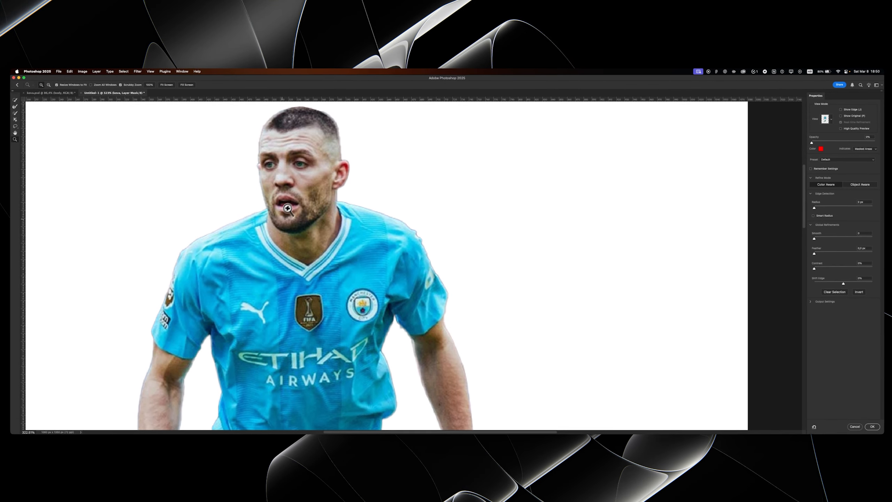
{"action": "left_click_drag", "start_coordinate": [579, 248], "coordinate": [636, 248]}
{"action": "left_click_drag", "start_coordinate": [835, 284], "coordinate": [832, 283]}
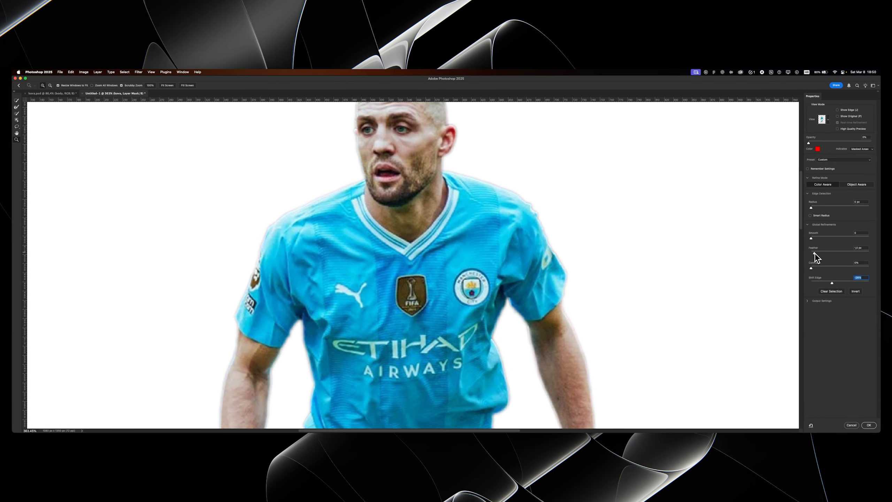
{"action": "left_click_drag", "start_coordinate": [814, 253], "coordinate": [815, 253]}
{"action": "left_click_drag", "start_coordinate": [811, 267], "coordinate": [819, 268]}
{"action": "left_click", "coordinate": [868, 425]}
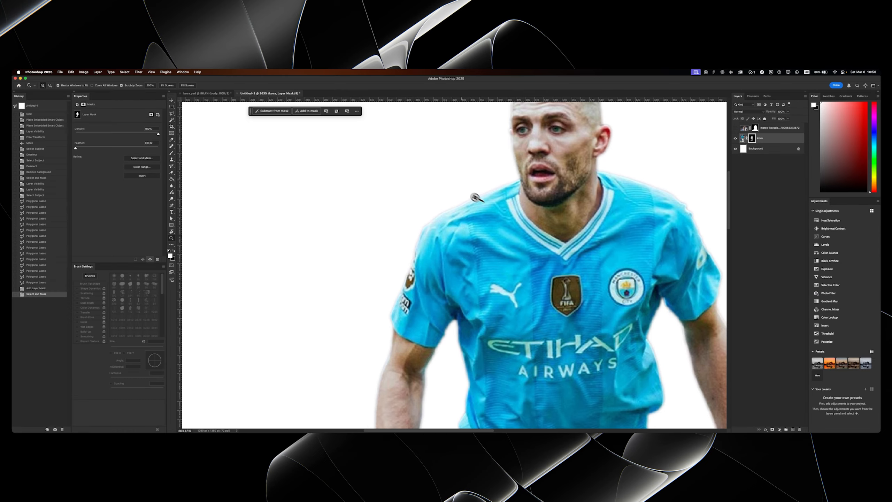
{"action": "scroll", "coordinate": [431, 187], "scroll_direction": "down", "scroll_amount": 3}
{"action": "left_click_drag", "start_coordinate": [431, 187], "coordinate": [424, 187]}
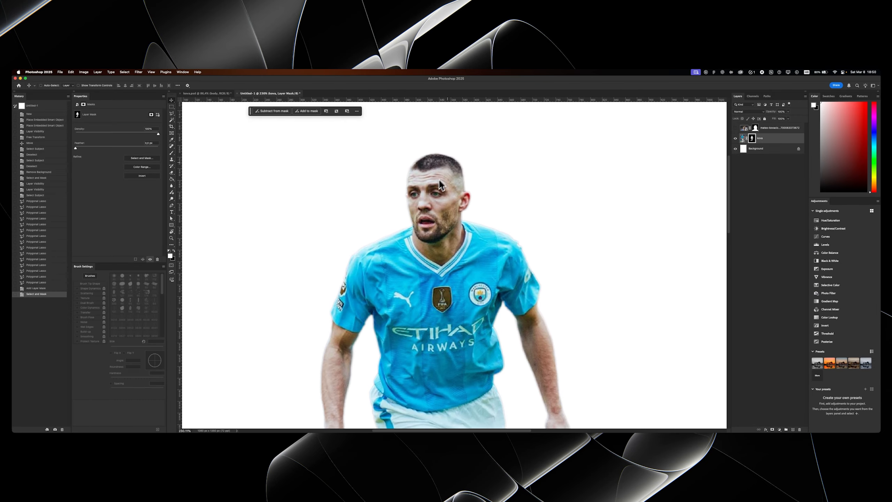
{"action": "scroll", "coordinate": [495, 228], "scroll_direction": "down", "scroll_amount": 10}
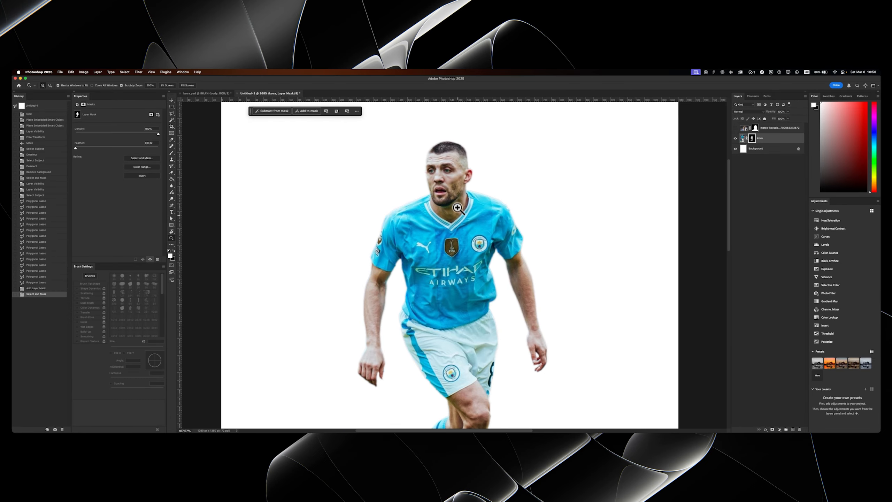
{"action": "scroll", "coordinate": [445, 195], "scroll_direction": "up", "scroll_amount": 2}
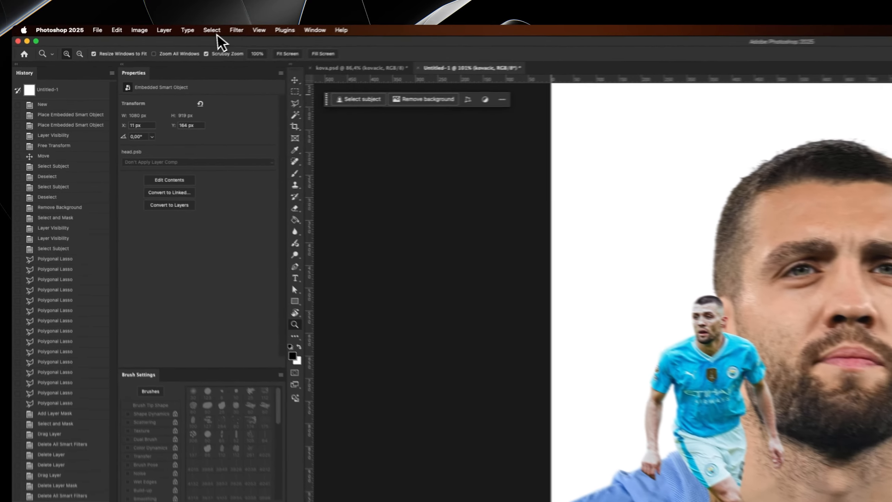
- Open the Camera Raw Filter on the portrait layer and set exposure +0.35, contrast +22, highlights +9 and shadows -12
{"action": "left_click", "coordinate": [139, 72]}
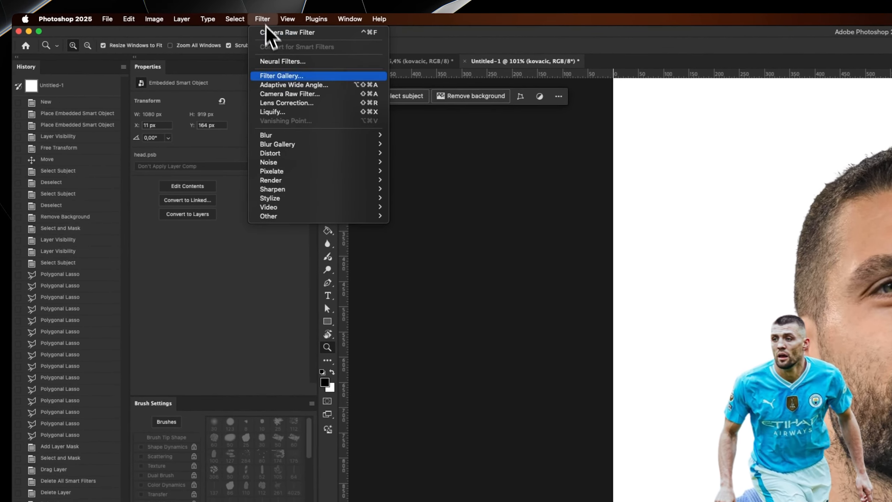
{"action": "left_click", "coordinate": [292, 94]}
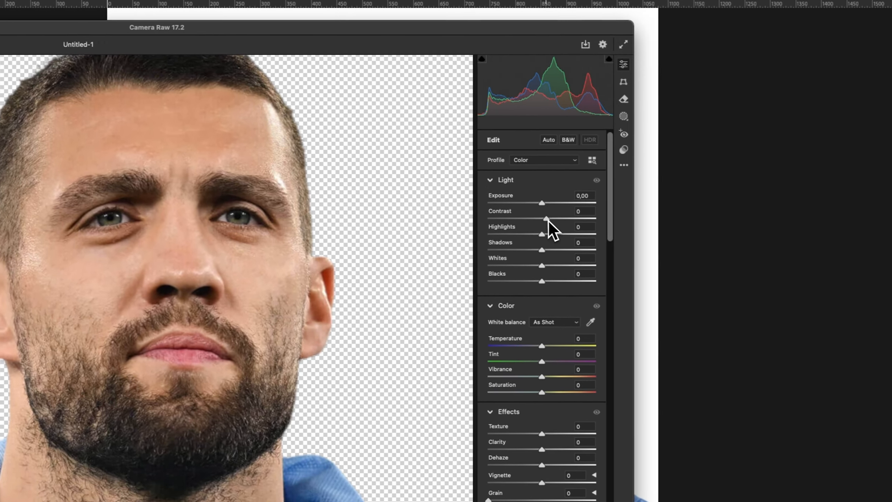
{"action": "left_click_drag", "start_coordinate": [795, 259], "coordinate": [806, 260]}
{"action": "left_click_drag", "start_coordinate": [418, 215], "coordinate": [164, 220]}
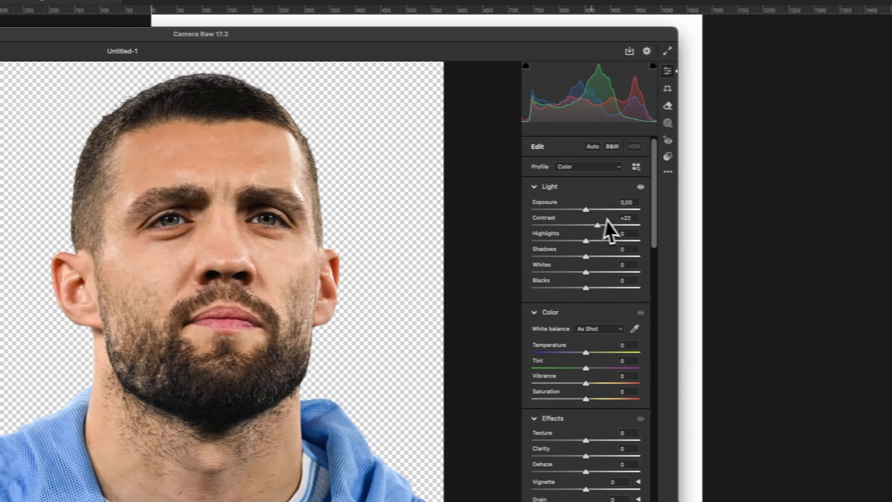
{"action": "left_click_drag", "start_coordinate": [555, 203], "coordinate": [562, 209]}
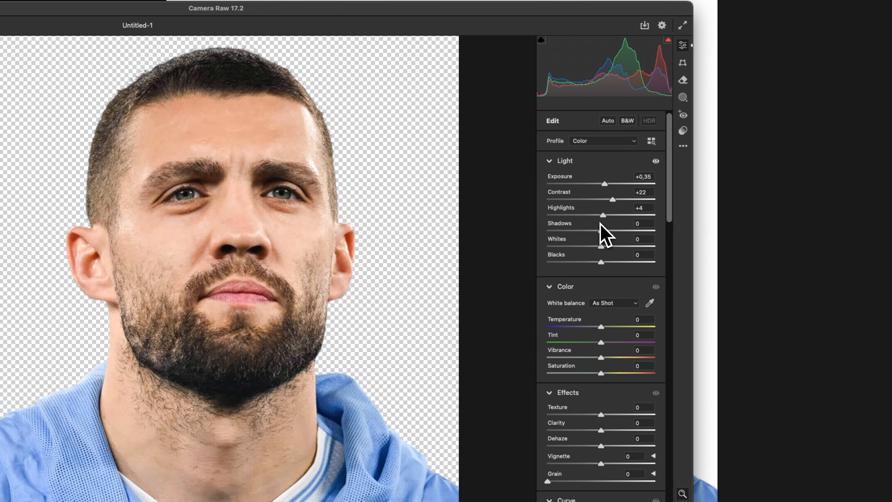
{"action": "left_click_drag", "start_coordinate": [554, 240], "coordinate": [600, 233]}
{"action": "left_click_drag", "start_coordinate": [110, 254], "coordinate": [154, 218]}
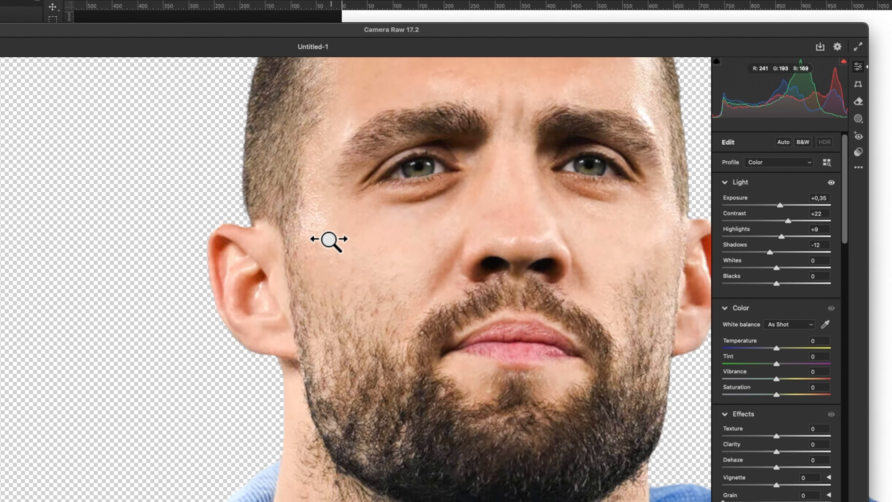
{"action": "left_click_drag", "start_coordinate": [328, 239], "coordinate": [291, 278]}
{"action": "left_click_drag", "start_coordinate": [307, 143], "coordinate": [727, 319]}
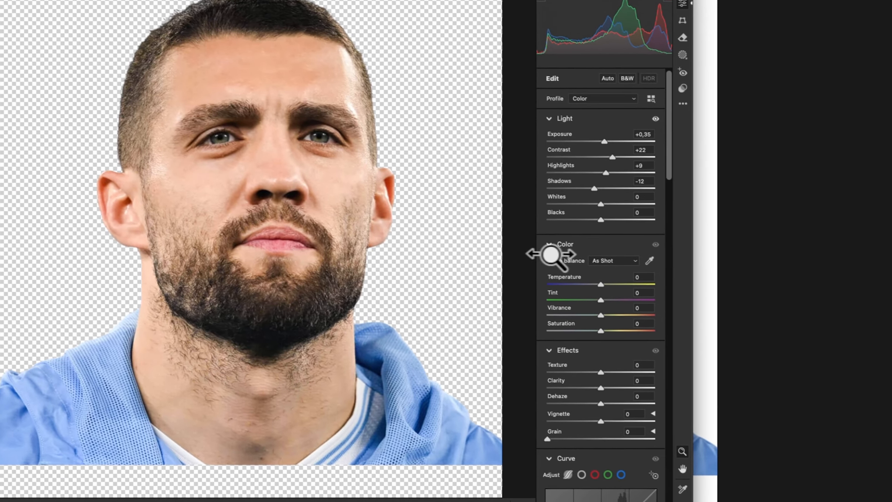
- Set the portrait's texture to +41 and clarity to +11 in the Camera Raw effects
{"action": "scroll", "coordinate": [559, 256], "scroll_direction": "down", "scroll_amount": 3}
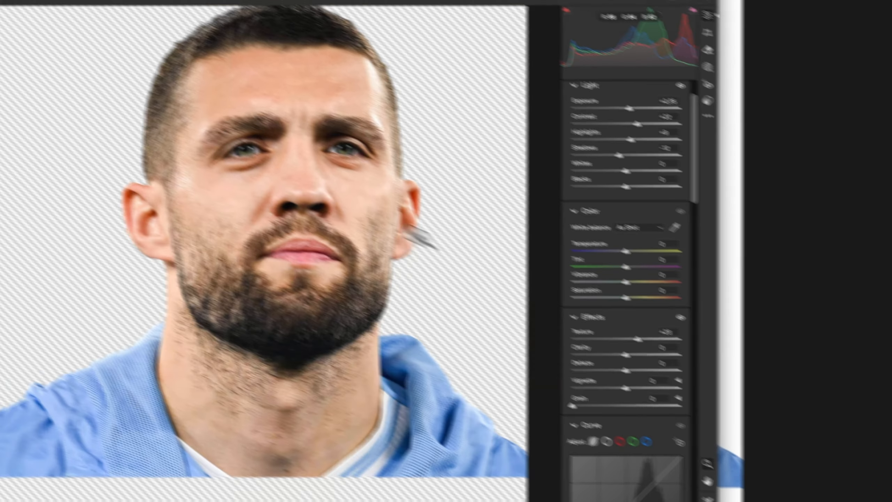
{"action": "left_click", "coordinate": [137, 108]}
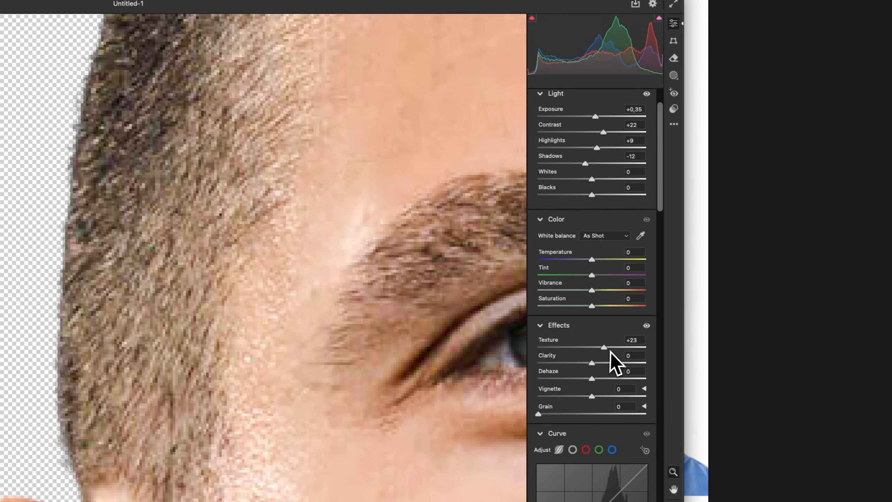
{"action": "mouse_move", "coordinate": [604, 324]}
{"action": "left_mouse_down"}
{"action": "mouse_move", "coordinate": [596, 325]}
{"action": "mouse_move", "coordinate": [615, 325]}
{"action": "left_mouse_up"}
{"action": "left_click_drag", "start_coordinate": [427, 255], "coordinate": [267, 260]}
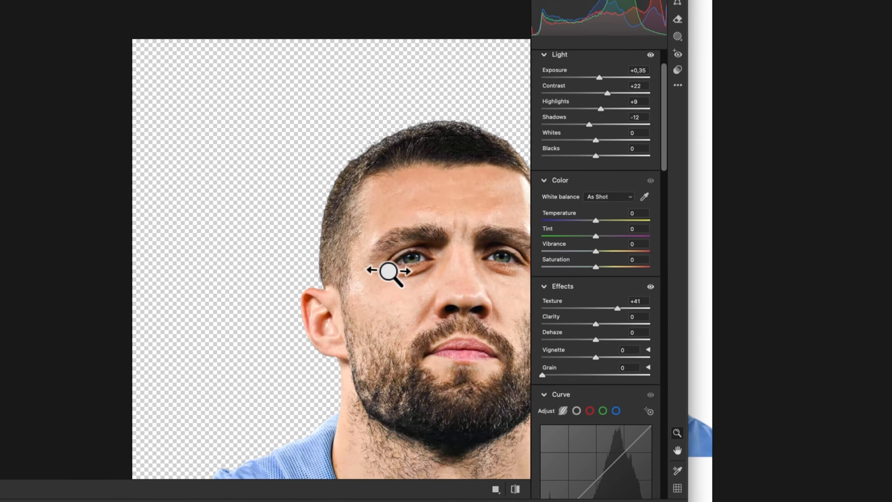
{"action": "left_click_drag", "start_coordinate": [588, 362], "coordinate": [593, 362]}
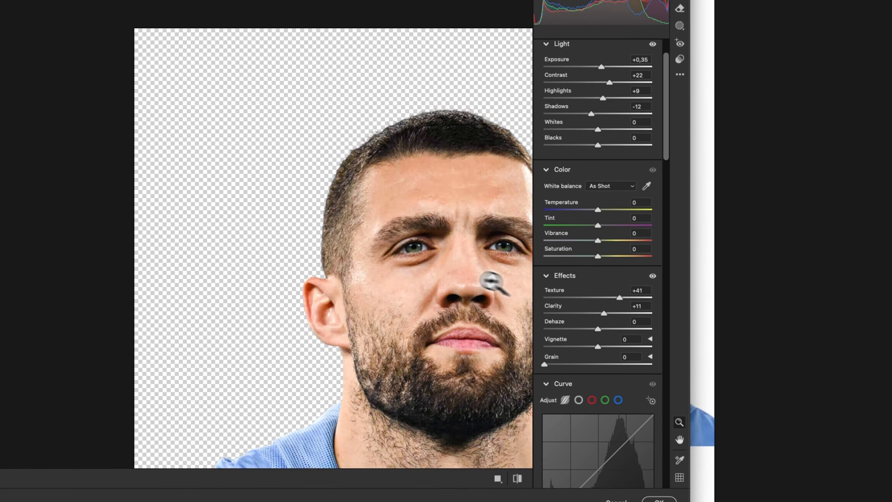
{"action": "left_click_drag", "start_coordinate": [491, 281], "coordinate": [337, 233]}
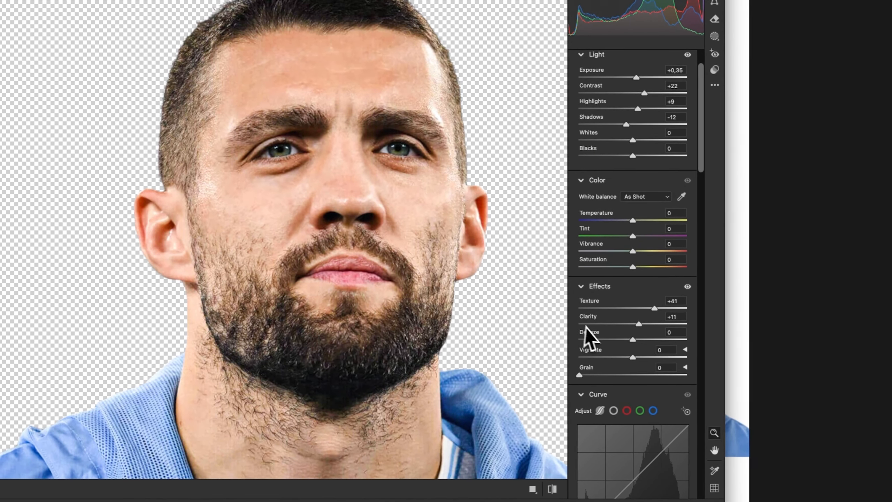
- Set the portrait's sharpening to 16 in the Camera Raw detail settings, checking it around the eye
{"action": "scroll", "coordinate": [585, 328], "scroll_direction": "down", "scroll_amount": 15}
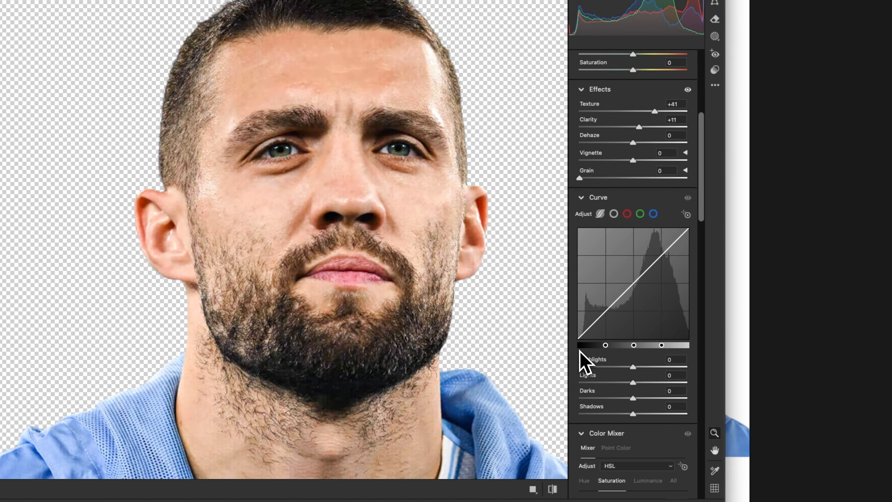
{"action": "scroll", "coordinate": [578, 351], "scroll_direction": "down", "scroll_amount": 8}
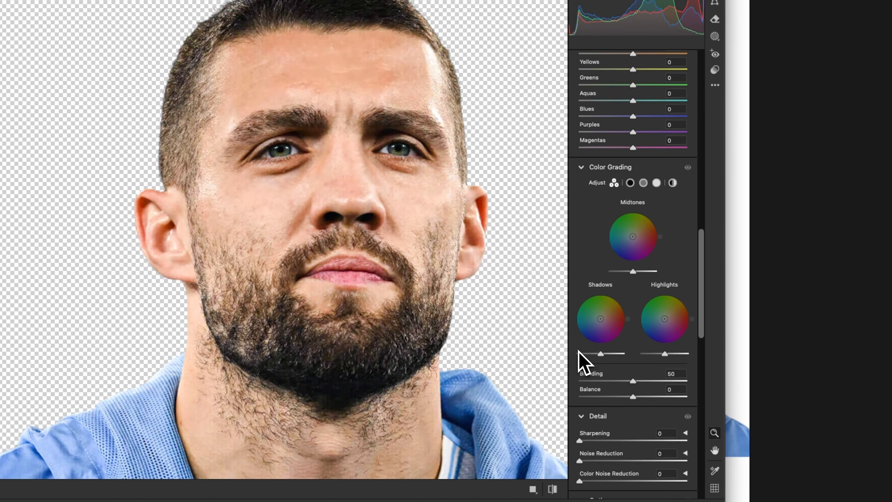
{"action": "left_click_drag", "start_coordinate": [287, 142], "coordinate": [478, 251]}
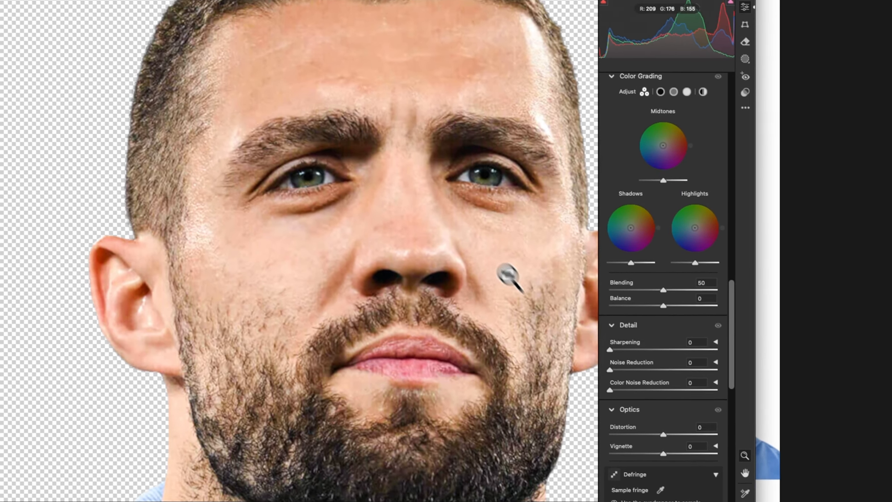
{"action": "left_click_drag", "start_coordinate": [269, 130], "coordinate": [378, 172]}
{"action": "left_click_drag", "start_coordinate": [611, 350], "coordinate": [617, 350]}
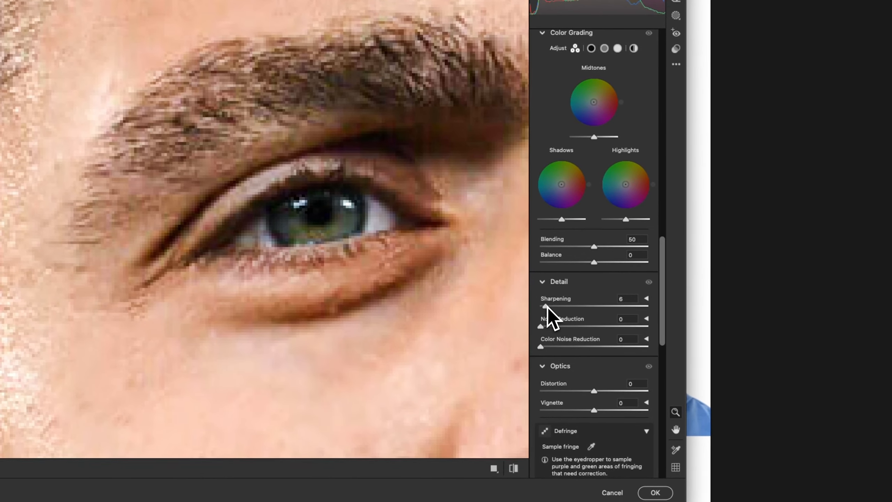
{"action": "left_click_drag", "start_coordinate": [548, 306], "coordinate": [553, 305]}
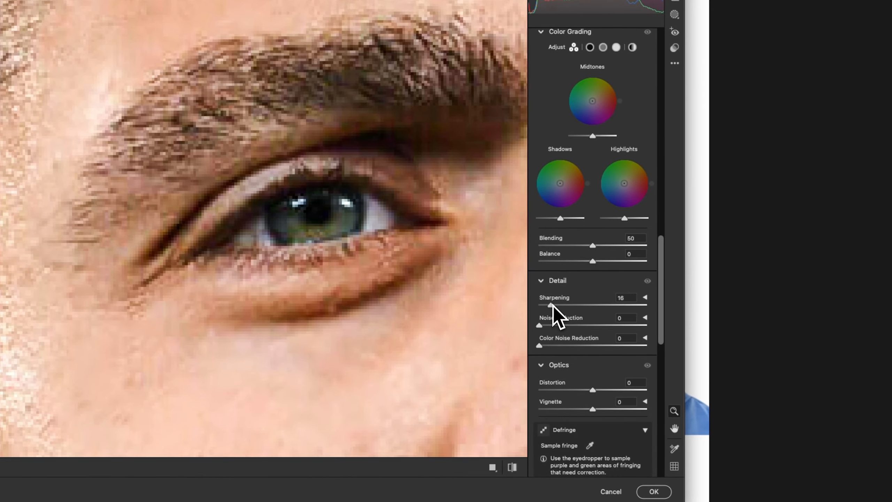
- Set the portrait's noise reduction to 21 and color noise reduction to 16
{"action": "left_click_drag", "start_coordinate": [254, 224], "coordinate": [279, 371]}
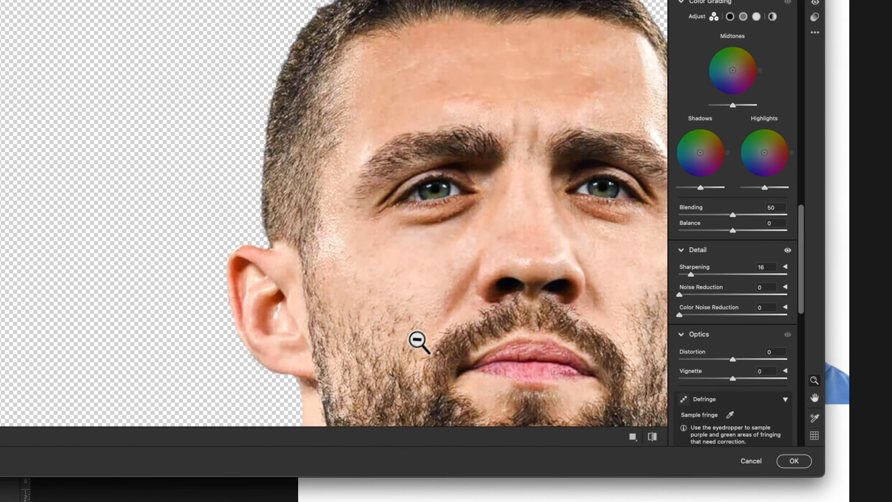
{"action": "left_click_drag", "start_coordinate": [418, 341], "coordinate": [457, 285]}
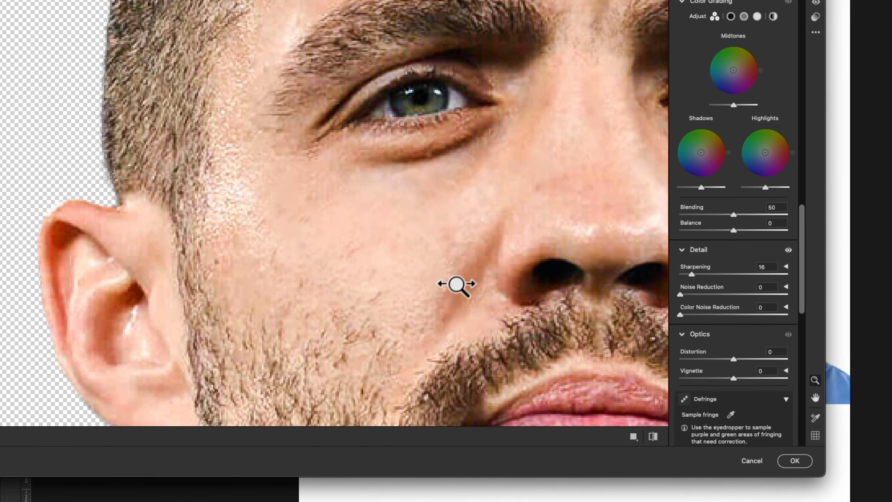
{"action": "left_click_drag", "start_coordinate": [412, 232], "coordinate": [432, 207]}
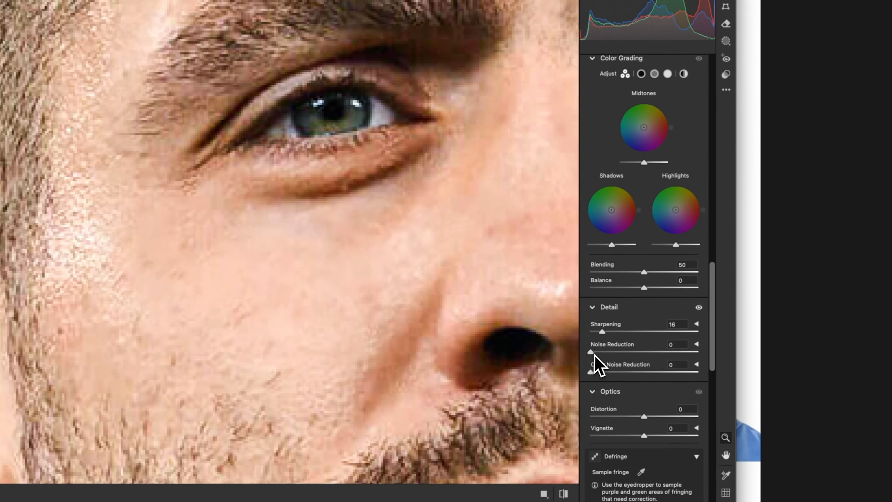
{"action": "left_click_drag", "start_coordinate": [685, 294], "coordinate": [693, 294]}
{"action": "left_click_drag", "start_coordinate": [599, 354], "coordinate": [609, 354]}
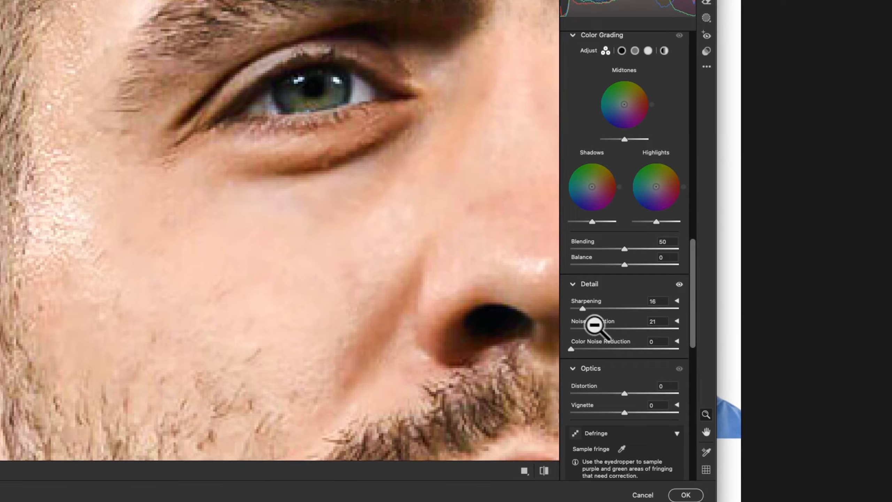
{"action": "left_click_drag", "start_coordinate": [439, 298], "coordinate": [330, 237]}
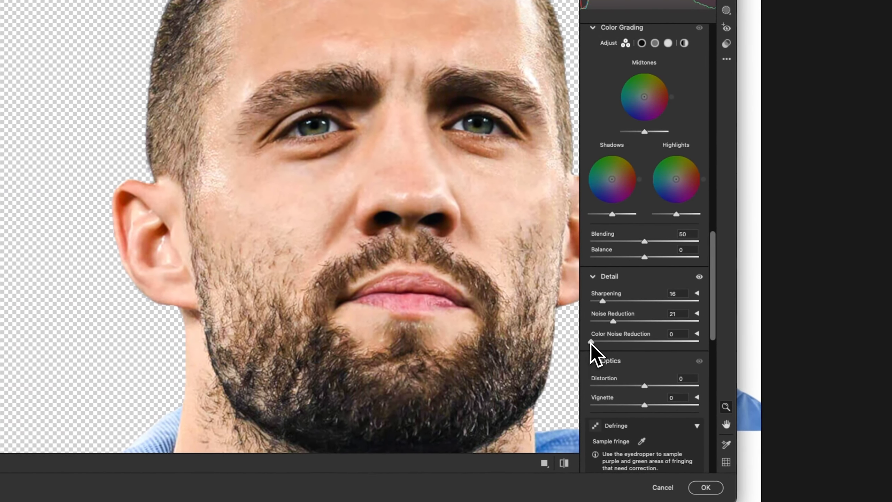
{"action": "left_click_drag", "start_coordinate": [637, 347], "coordinate": [656, 348]}
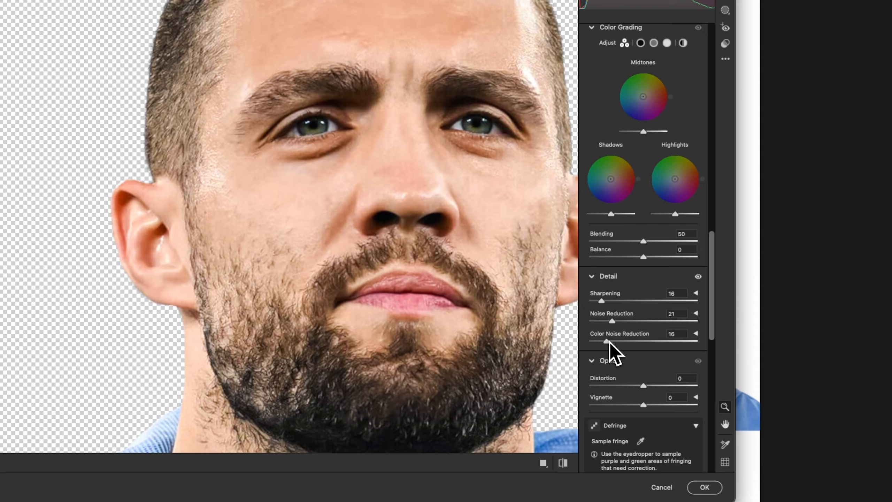
{"action": "left_click_drag", "start_coordinate": [424, 259], "coordinate": [375, 240]}
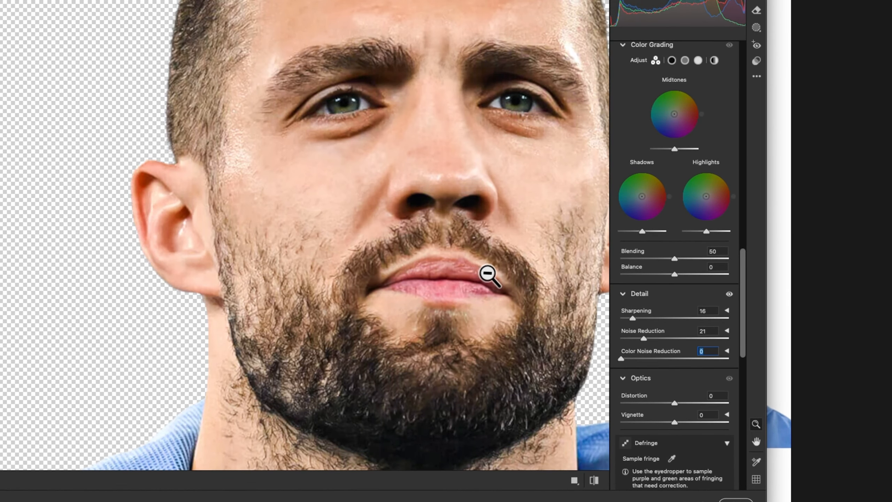
- Compare the mouth area with and without color noise reduction, keep the reduction, and apply the Camera Raw Filter to the portrait
{"action": "left_click_drag", "start_coordinate": [488, 275], "coordinate": [488, 191]}
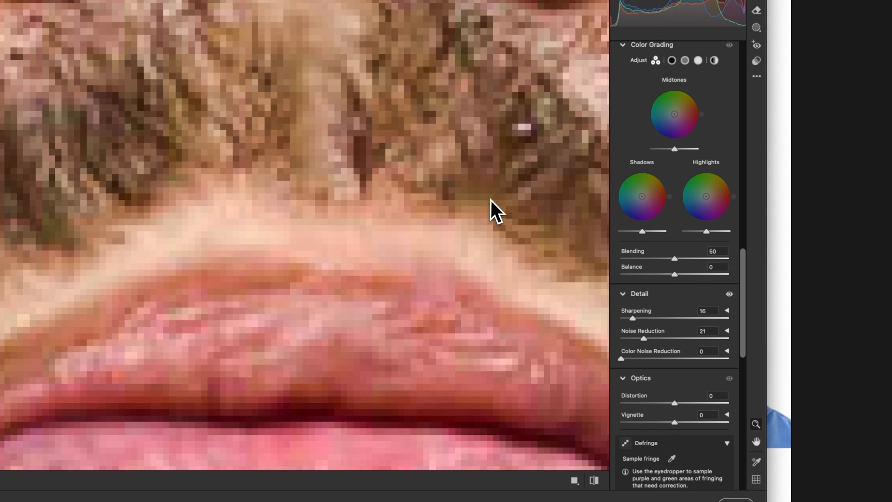
{"action": "key", "text": "super+z"}
{"action": "key", "text": "super+shift+z"}
{"action": "key", "text": "super+shift+z"}
{"action": "key", "text": "super+z"}
{"action": "key", "text": "super+shift+z"}
{"action": "key", "text": "super+shift+z"}
{"action": "key", "text": "super+z"}
{"action": "key", "text": "super+shift+z"}
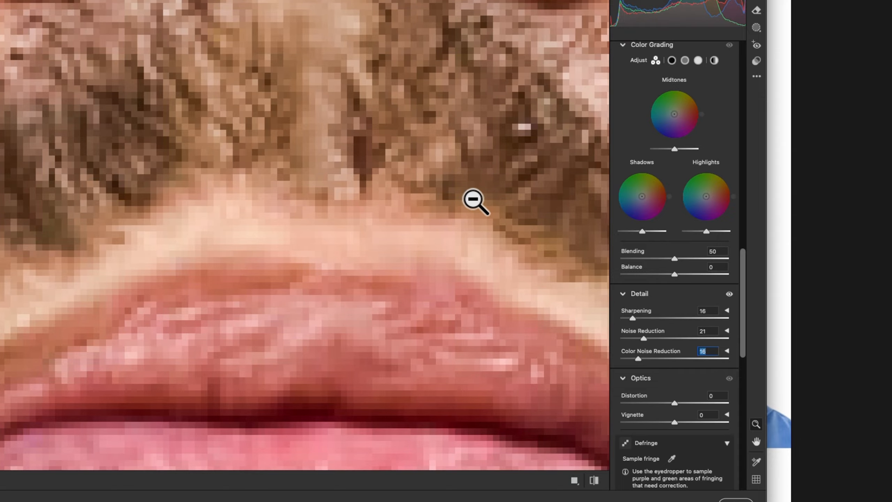
{"action": "left_click_drag", "start_coordinate": [475, 201], "coordinate": [414, 215]}
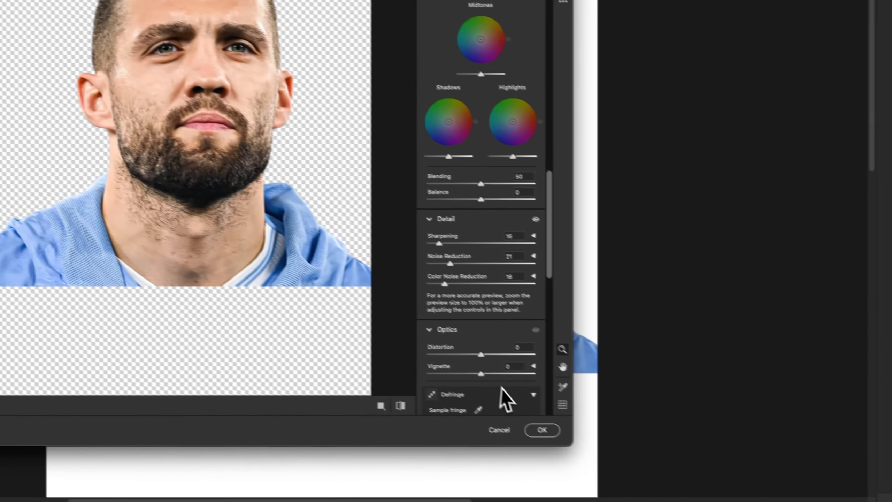
{"action": "left_click", "coordinate": [735, 500]}
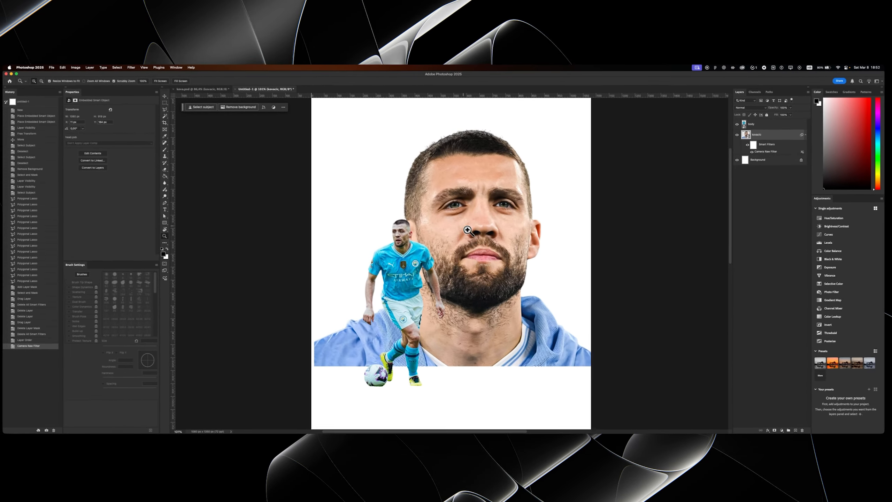
{"action": "left_click_drag", "start_coordinate": [462, 228], "coordinate": [410, 209]}
- Open the Camera Raw Filter on the full-body layer and set exposure to +0.40 and contrast to +19
{"action": "left_click", "coordinate": [65, 26]}
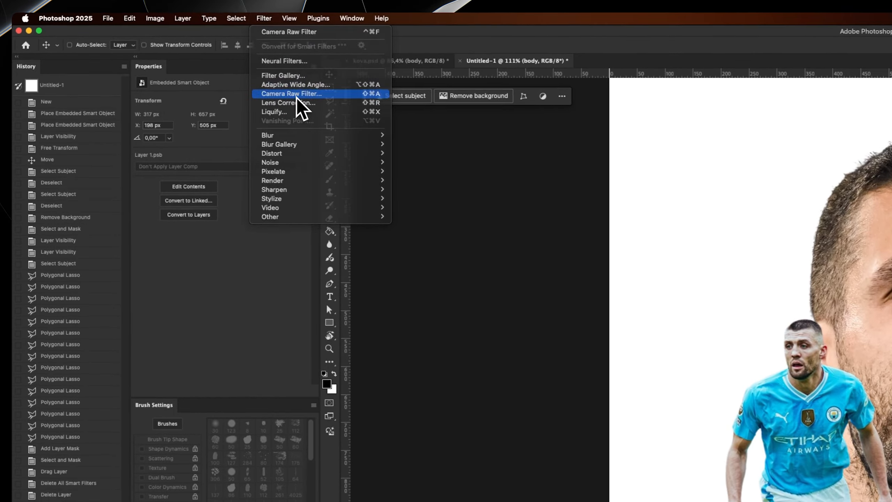
{"action": "left_click", "coordinate": [170, 107]}
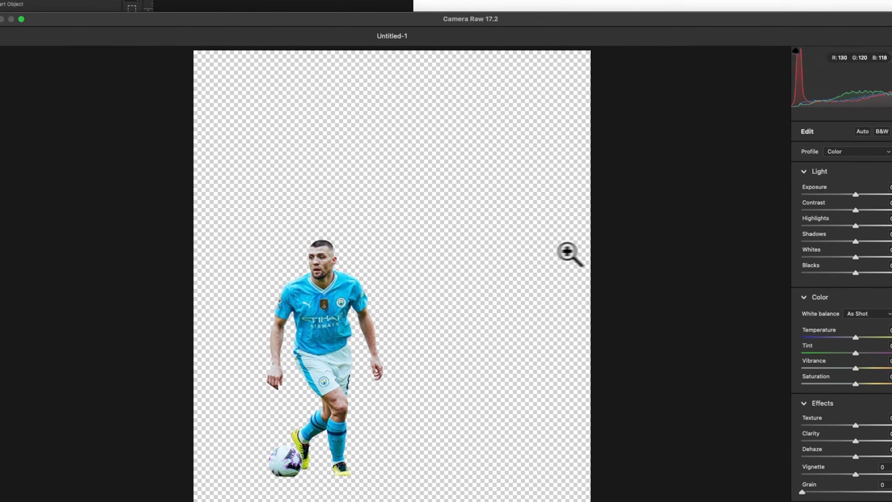
{"action": "left_click_drag", "start_coordinate": [323, 243], "coordinate": [380, 190]}
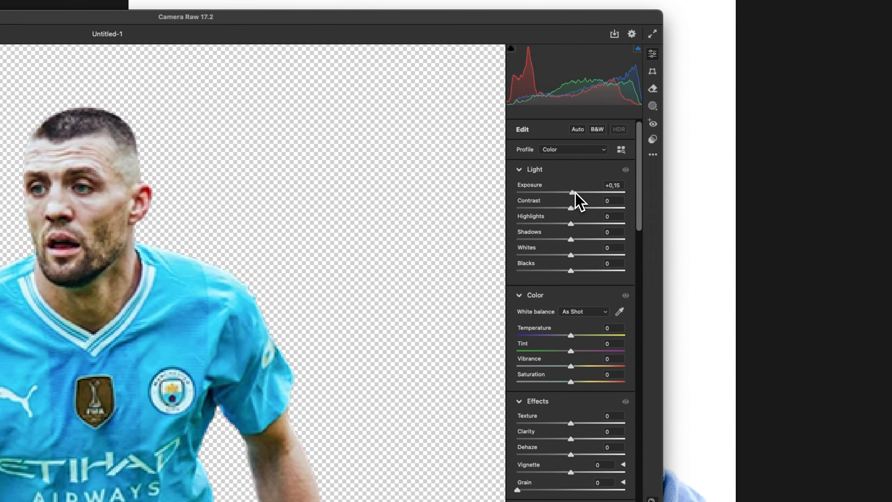
{"action": "left_click_drag", "start_coordinate": [596, 193], "coordinate": [578, 211]}
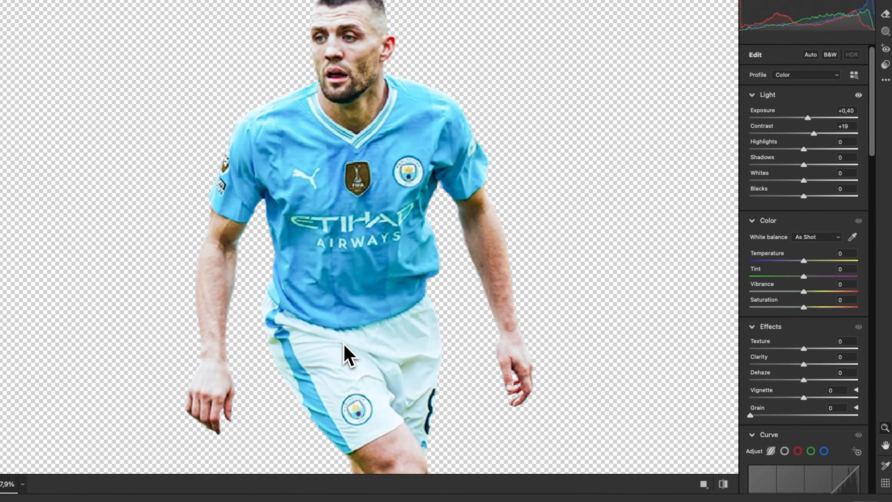
- Check the full-body player in the Camera Raw preview and set its texture to +22
{"action": "key", "text": "space"}
{"action": "left_click_drag", "start_coordinate": [346, 329], "coordinate": [386, 150]}
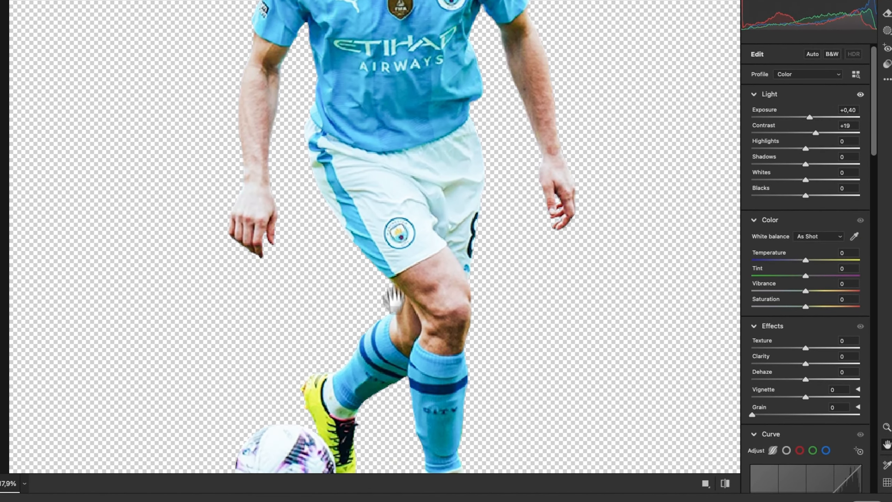
{"action": "left_click_drag", "start_coordinate": [392, 298], "coordinate": [434, 158]}
{"action": "left_click_drag", "start_coordinate": [437, 209], "coordinate": [451, 188]}
{"action": "left_click_drag", "start_coordinate": [450, 130], "coordinate": [441, 201]}
{"action": "left_click_drag", "start_coordinate": [463, 242], "coordinate": [457, 206]}
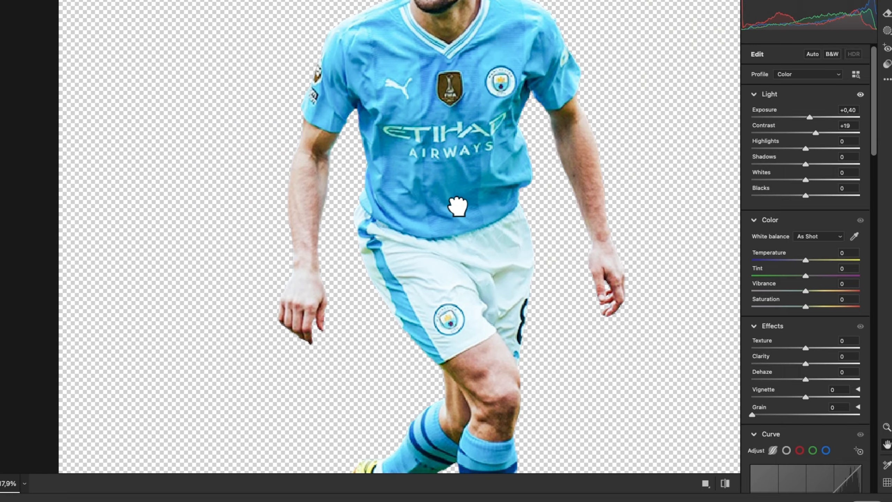
{"action": "left_click_drag", "start_coordinate": [470, 243], "coordinate": [489, 228]}
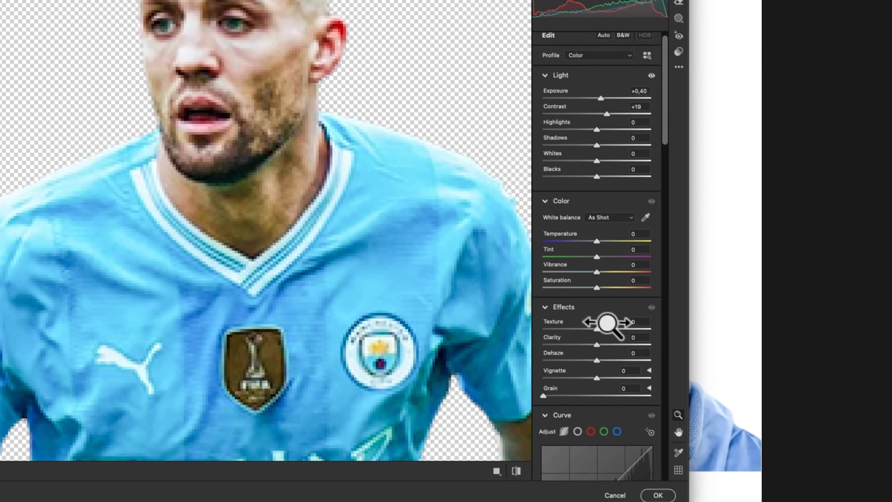
{"action": "left_click_drag", "start_coordinate": [652, 409], "coordinate": [658, 410]}
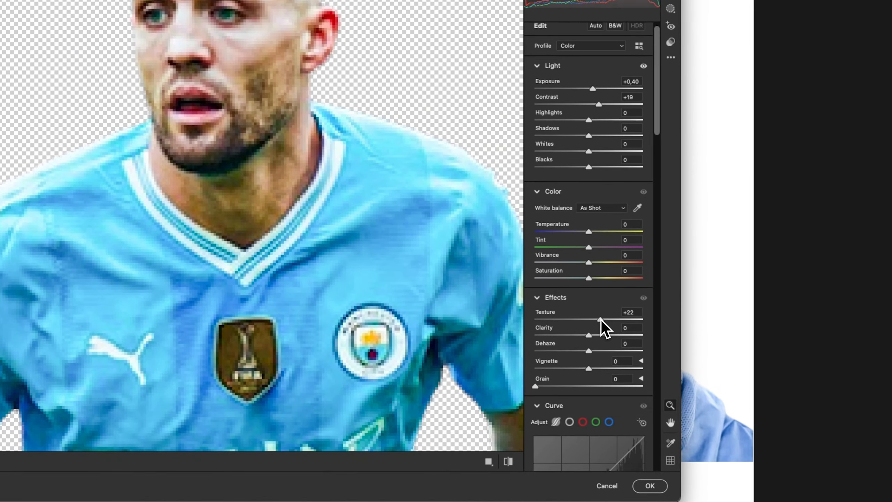
- Set the full-body player's sharpening to 17 in the Camera Raw detail settings
{"action": "scroll", "coordinate": [537, 404], "scroll_direction": "down", "scroll_amount": 10}
{"action": "scroll", "coordinate": [535, 396], "scroll_direction": "down", "scroll_amount": 12}
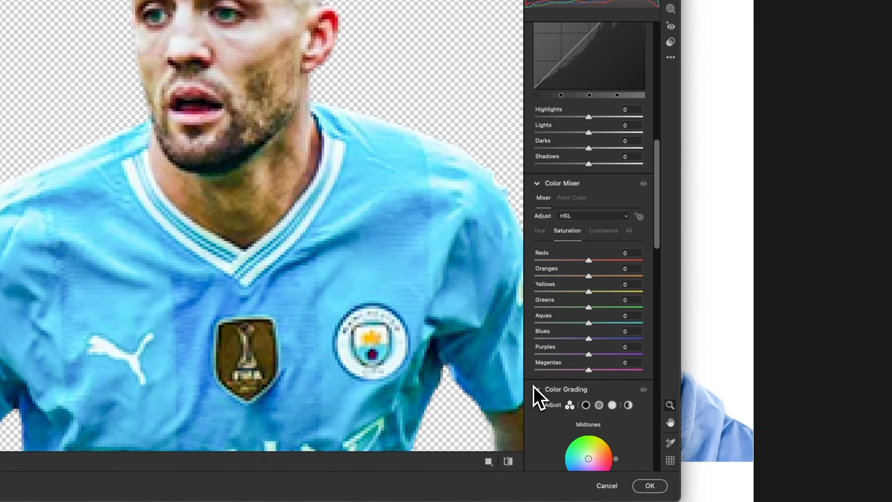
{"action": "left_click_drag", "start_coordinate": [535, 331], "coordinate": [546, 331]}
{"action": "scroll", "coordinate": [546, 332], "scroll_direction": "down", "scroll_amount": 1}
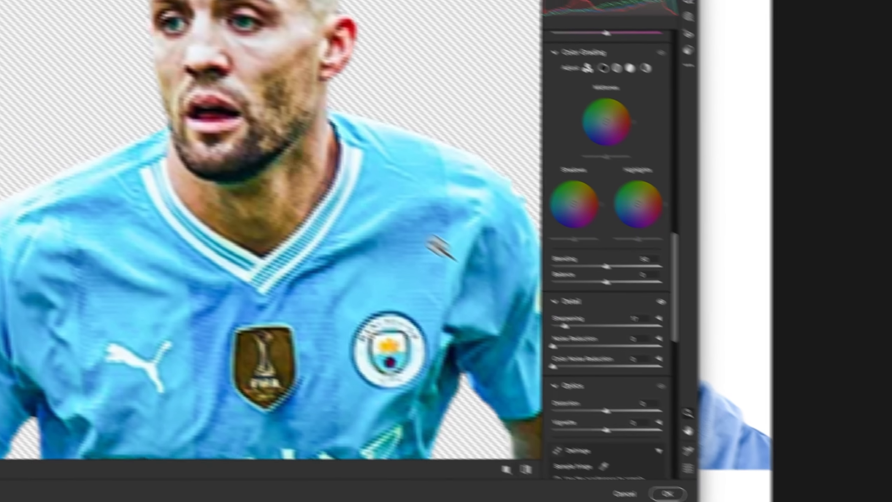
- Set the full-body player's noise reduction to 17 and apply the Camera Raw Filter
{"action": "left_click_drag", "start_coordinate": [179, 92], "coordinate": [226, 17]}
{"action": "left_click_drag", "start_coordinate": [221, 16], "coordinate": [199, 71]}
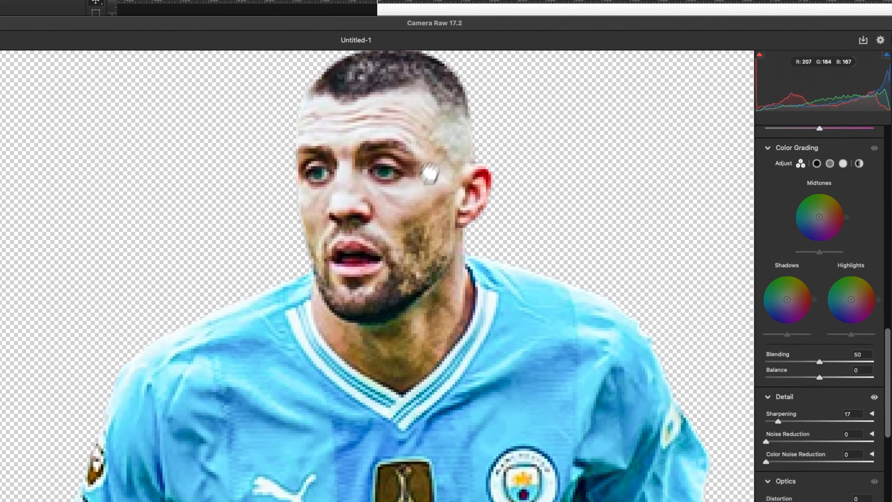
{"action": "left_click_drag", "start_coordinate": [430, 174], "coordinate": [383, 238]}
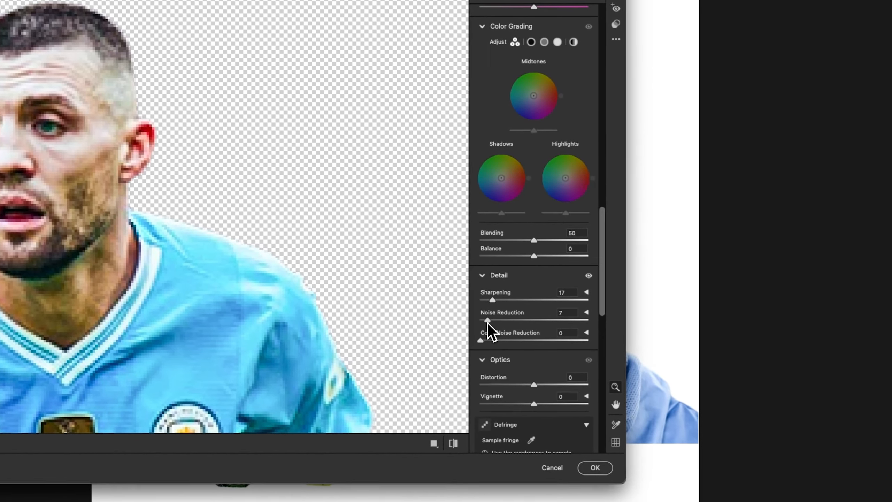
{"action": "left_click_drag", "start_coordinate": [499, 328], "coordinate": [516, 328]}
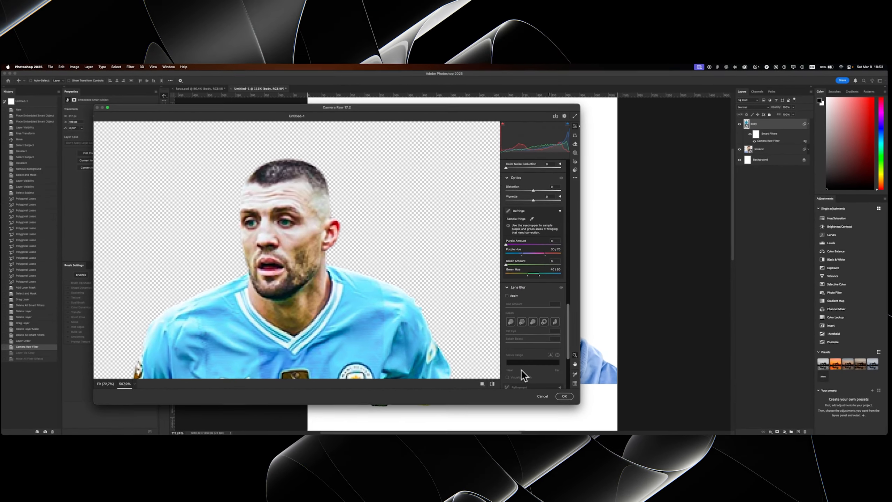
{"action": "left_click", "coordinate": [592, 467]}
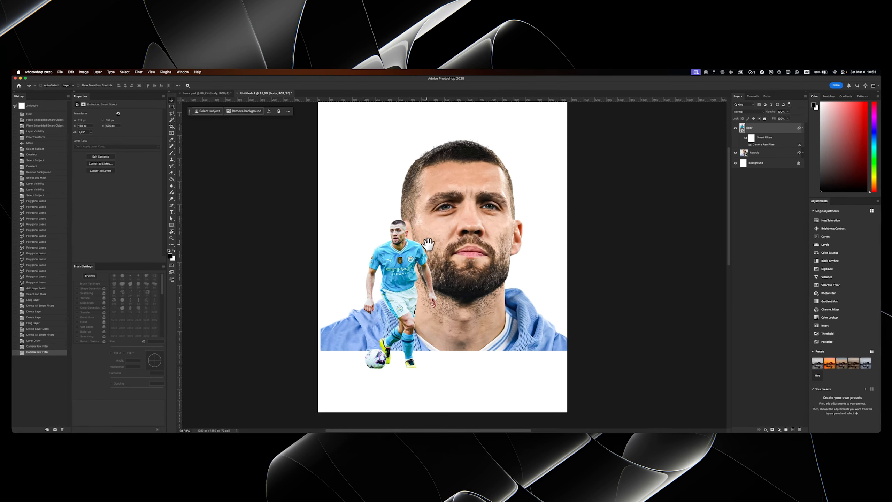
- Add a layer mask to the close-up portrait layer
{"action": "scroll", "coordinate": [411, 129], "scroll_direction": "up", "scroll_amount": 1}
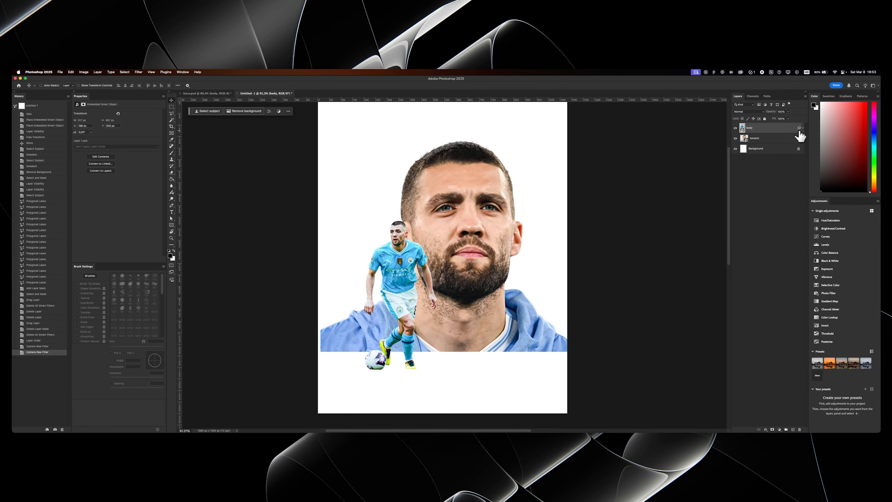
{"action": "left_click", "coordinate": [772, 429]}
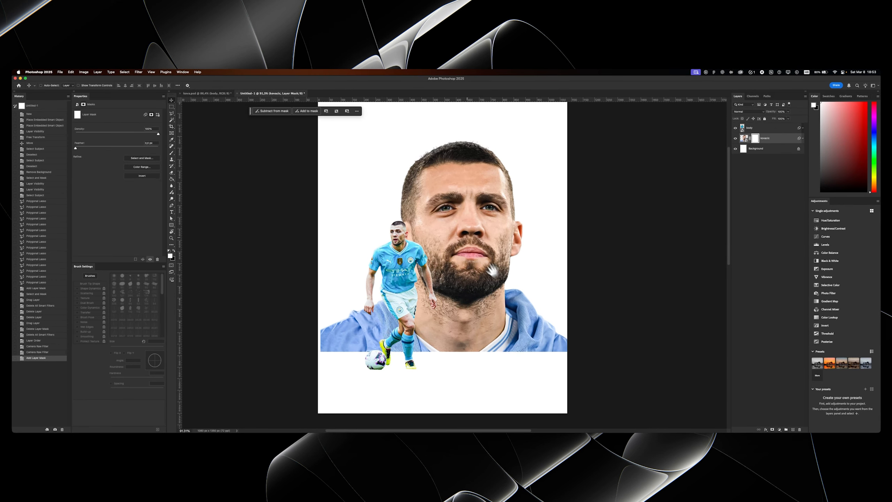
{"action": "left_click_drag", "start_coordinate": [440, 191], "coordinate": [444, 191]}
{"action": "right_click", "coordinate": [422, 327]}
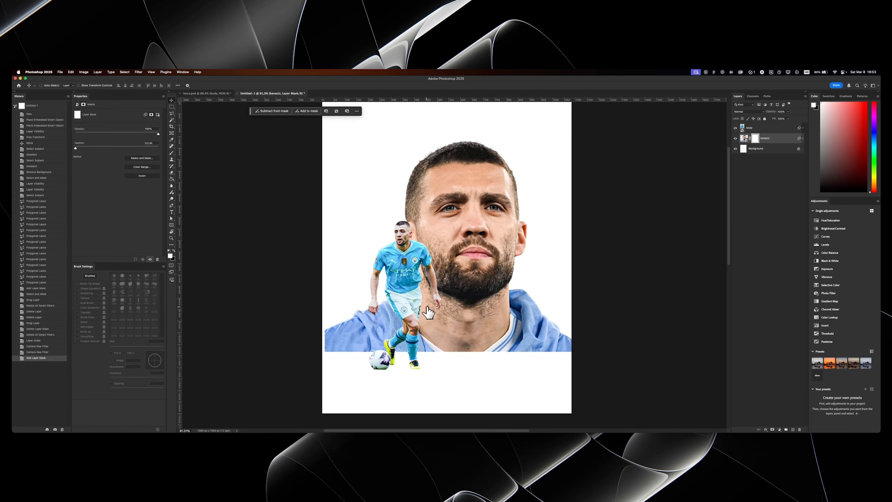
{"action": "left_click_drag", "start_coordinate": [428, 313], "coordinate": [438, 288]}
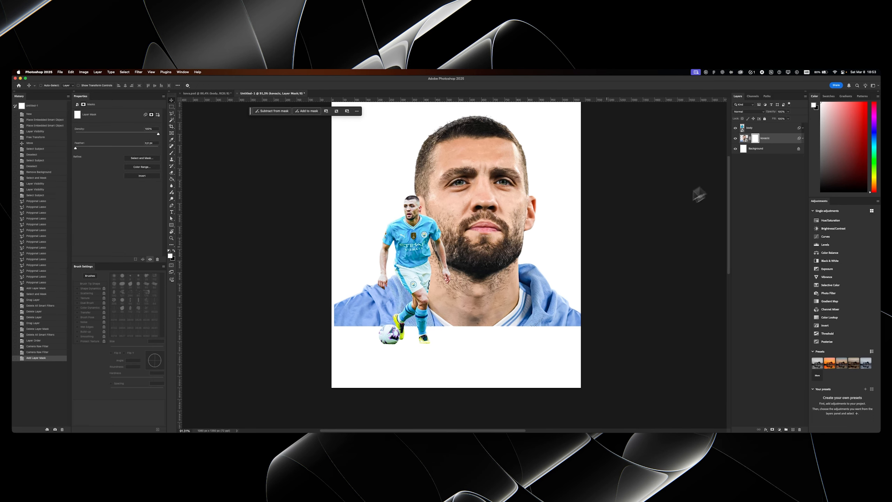
- Paint black on the portrait's mask with a large soft brush to fade the shoulders and lower neck into the white background
{"action": "key", "text": "b"}
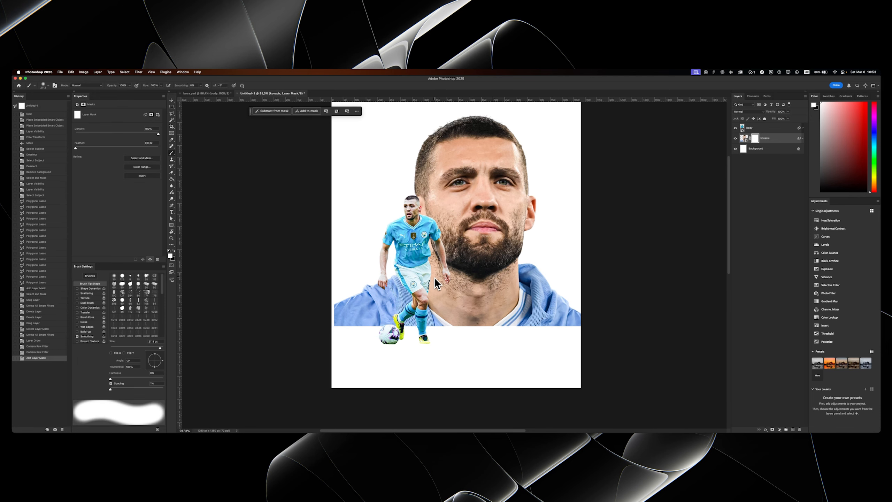
{"action": "left_click_drag", "start_coordinate": [434, 277], "coordinate": [351, 286]}
{"action": "left_click_drag", "start_coordinate": [444, 297], "coordinate": [403, 305]}
{"action": "left_click_drag", "start_coordinate": [421, 326], "coordinate": [420, 283]}
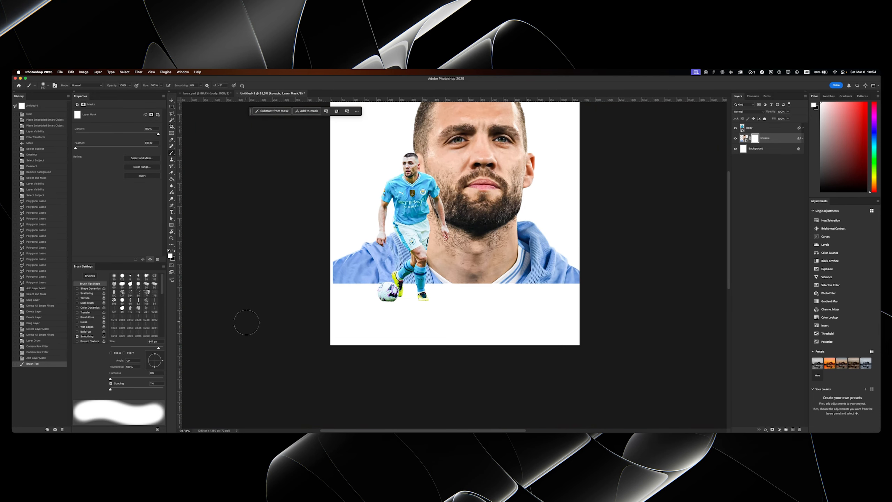
{"action": "mouse_move", "coordinate": [250, 319]}
{"action": "left_mouse_down"}
{"action": "mouse_move", "coordinate": [282, 356]}
{"action": "mouse_move", "coordinate": [358, 385]}
{"action": "mouse_move", "coordinate": [334, 329]}
{"action": "mouse_move", "coordinate": [315, 331]}
{"action": "mouse_move", "coordinate": [407, 363]}
{"action": "mouse_move", "coordinate": [581, 364]}
{"action": "mouse_move", "coordinate": [533, 361]}
{"action": "mouse_move", "coordinate": [563, 347]}
{"action": "mouse_move", "coordinate": [488, 365]}
{"action": "mouse_move", "coordinate": [515, 332]}
{"action": "mouse_move", "coordinate": [506, 352]}
{"action": "left_mouse_up"}
{"action": "left_click_drag", "start_coordinate": [523, 316], "coordinate": [534, 320]}
{"action": "left_click_drag", "start_coordinate": [577, 307], "coordinate": [578, 311]}
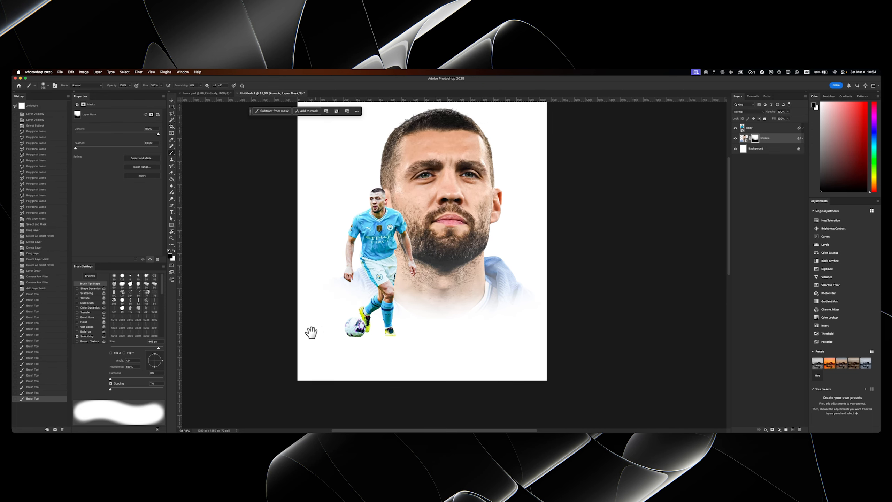
- Add an Exposure adjustment layer above the close-up portrait and clip it to the portrait layer
{"action": "key", "text": "z"}
{"action": "left_click", "coordinate": [468, 208]}
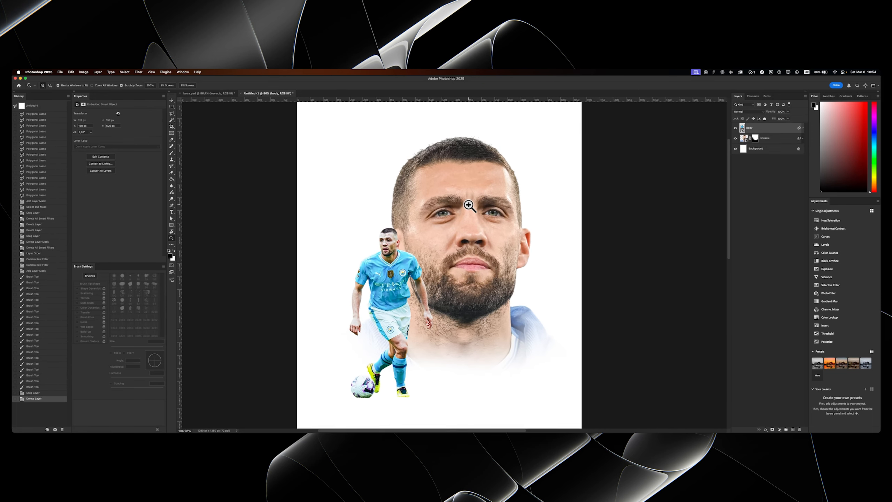
{"action": "left_click", "coordinate": [221, 94]}
{"action": "left_click", "coordinate": [270, 93]}
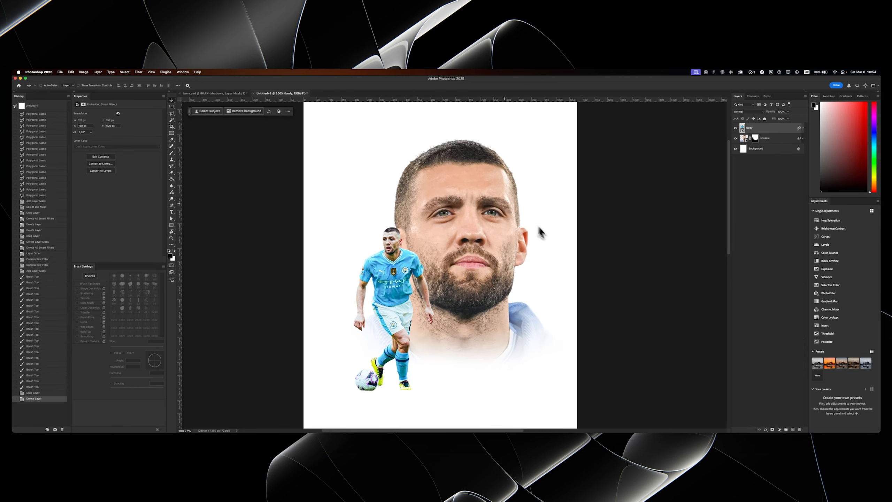
{"action": "scroll", "coordinate": [501, 208], "scroll_direction": "up", "scroll_amount": 2}
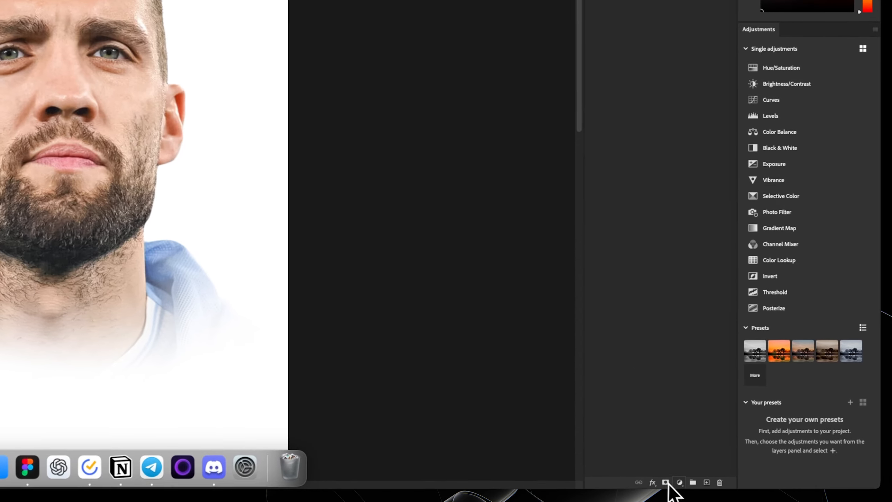
{"action": "left_click", "coordinate": [778, 429]}
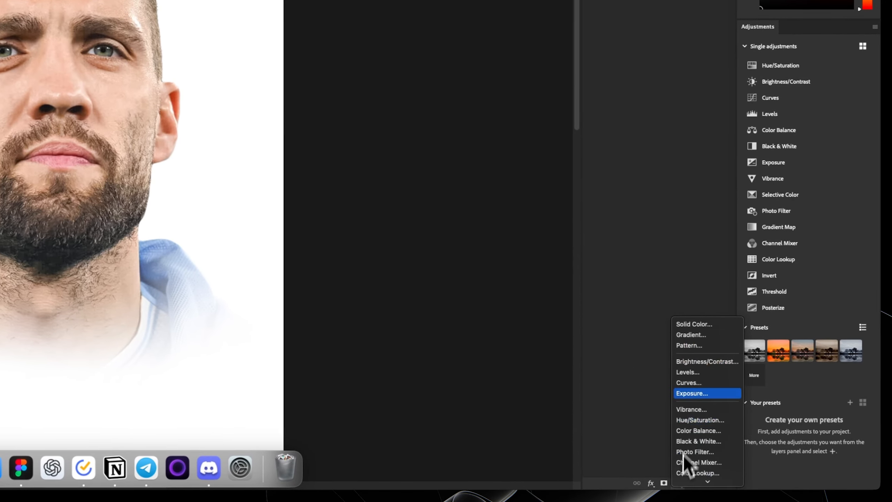
{"action": "left_click", "coordinate": [704, 394]}
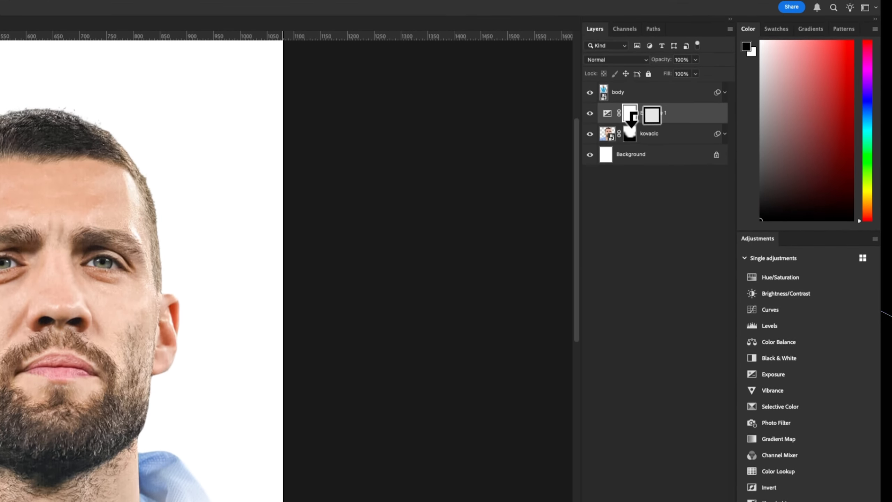
{"action": "left_click", "coordinate": [636, 131], "text": "alt"}
- Set the Exposure adjustment to -0.73 and invert its layer mask to black
{"action": "scroll", "coordinate": [95, 265], "scroll_direction": "up", "scroll_amount": 5}
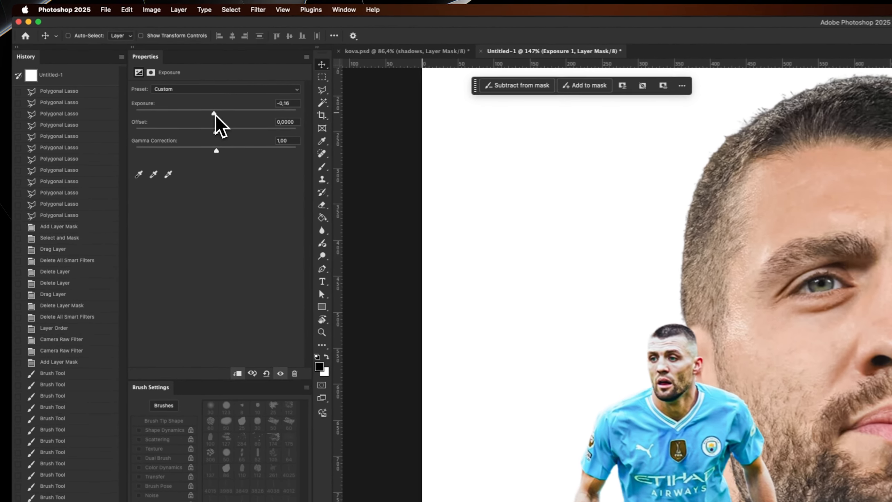
{"action": "left_click_drag", "start_coordinate": [117, 125], "coordinate": [113, 126]}
{"action": "left_click_drag", "start_coordinate": [216, 116], "coordinate": [214, 115]}
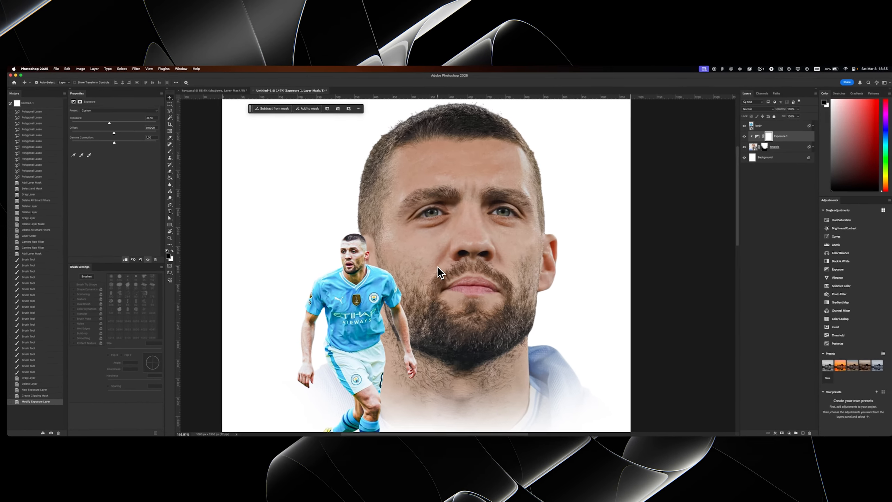
{"action": "key", "text": "super+i"}
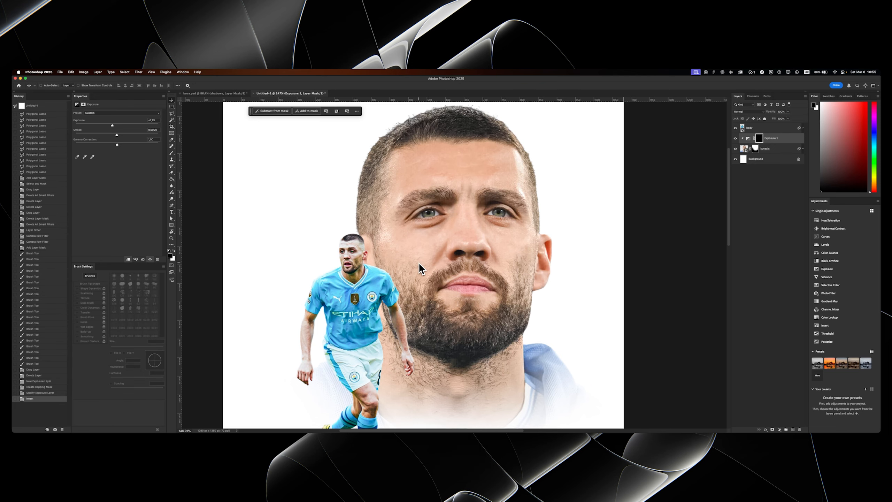
- Set up a small soft white brush with 0% hardness and 20% opacity for painting facial shadows on the Exposure mask
{"action": "key", "text": "b"}
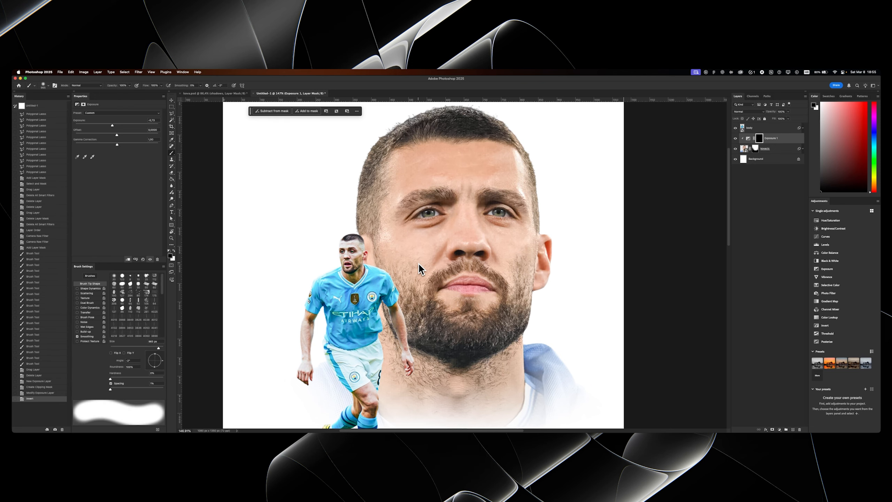
{"action": "left_click_drag", "start_coordinate": [418, 262], "coordinate": [369, 269]}
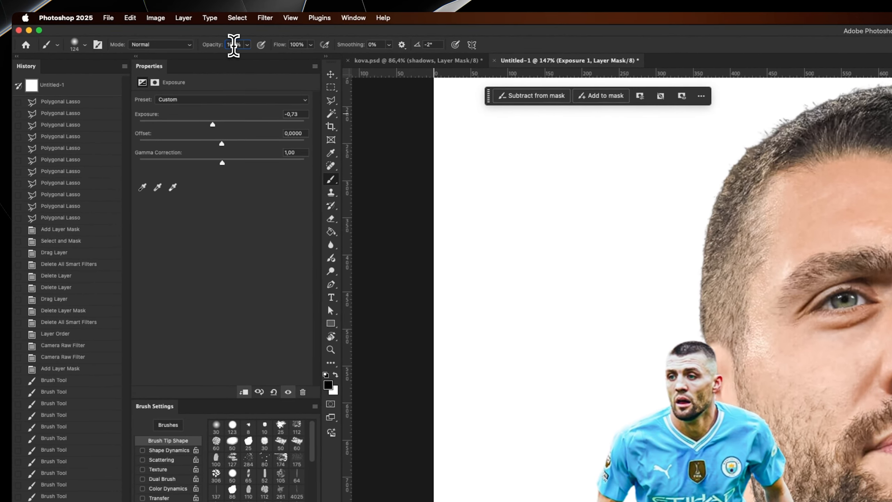
{"action": "left_click_drag", "start_coordinate": [122, 86], "coordinate": [114, 86]}
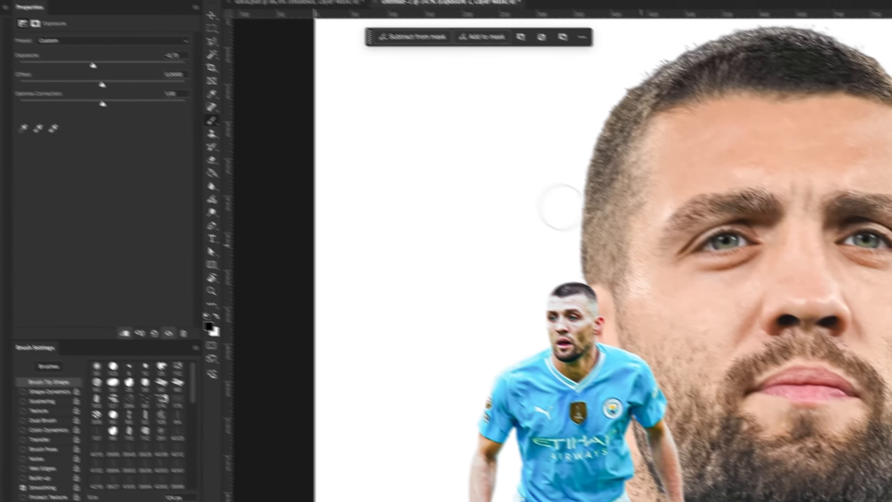
{"action": "left_click_drag", "start_coordinate": [760, 303], "coordinate": [739, 307]}
{"action": "left_click_drag", "start_coordinate": [514, 264], "coordinate": [522, 273]}
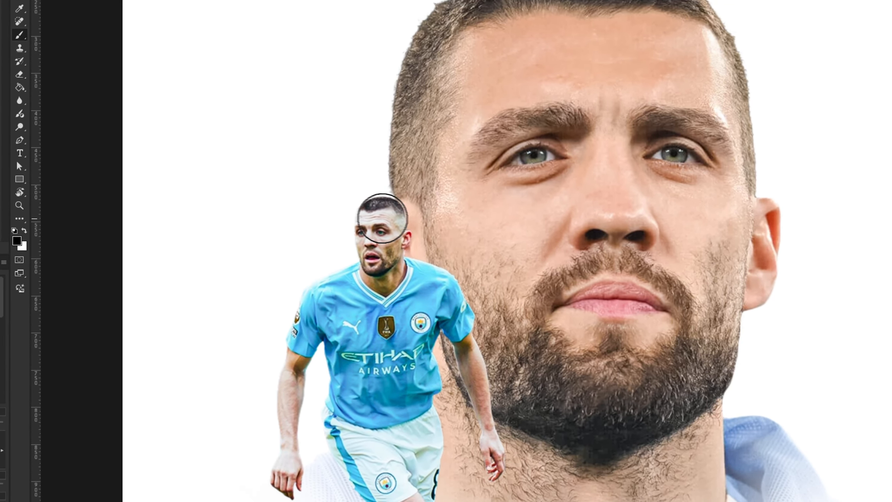
{"action": "key", "text": "x"}
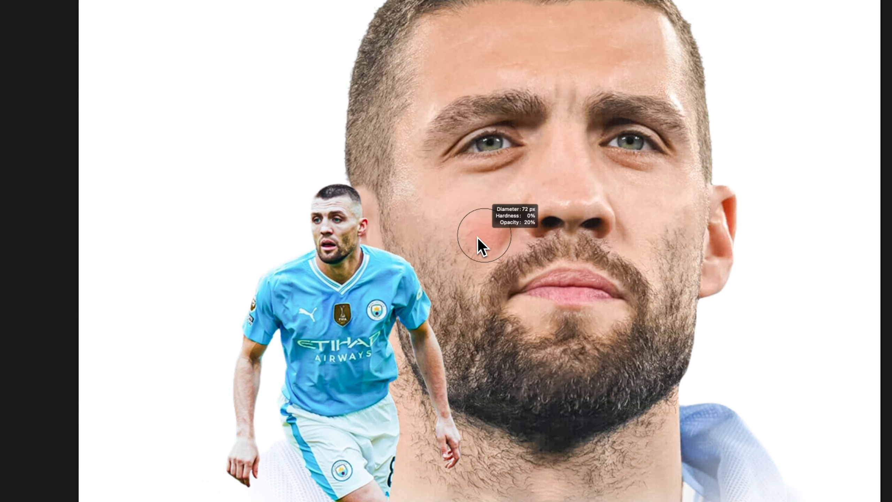
{"action": "left_click_drag", "start_coordinate": [478, 237], "coordinate": [474, 238]}
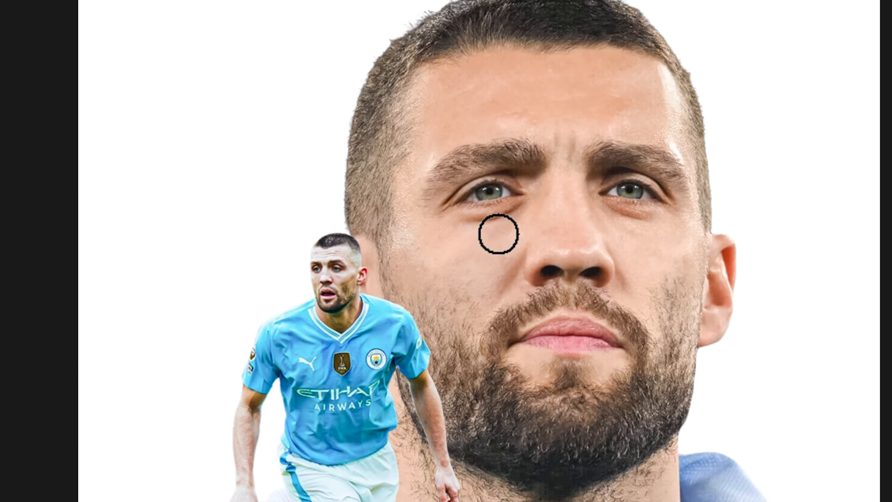
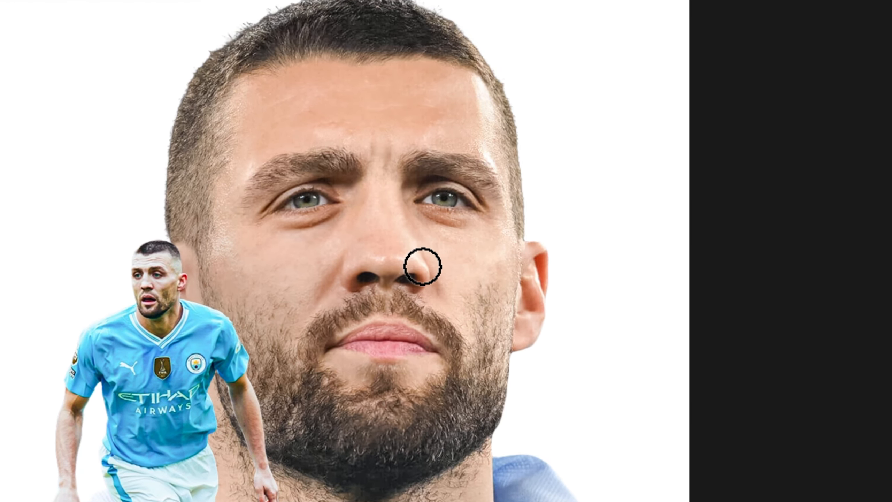
- Paint soft strokes around the nose, brow and forehead on the Exposure masks, and compare the portrait with and without the adjustments
{"action": "left_click_drag", "start_coordinate": [418, 264], "coordinate": [418, 266]}
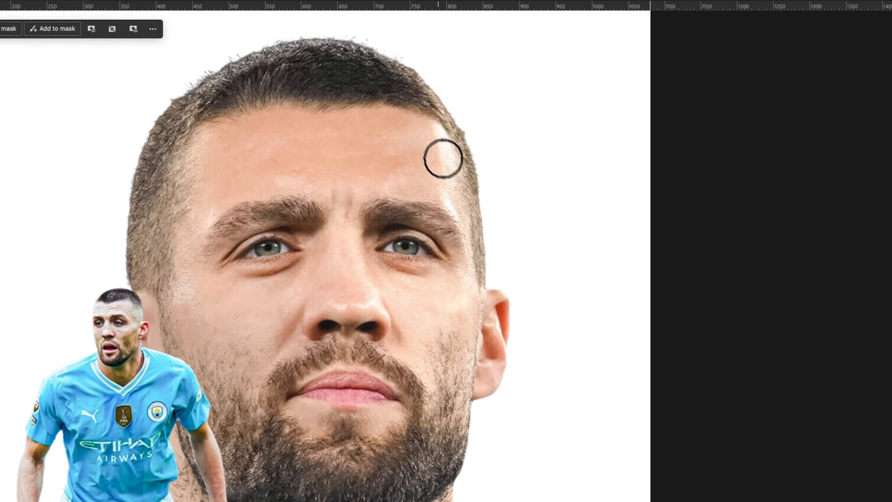
{"action": "left_click_drag", "start_coordinate": [440, 165], "coordinate": [442, 165]}
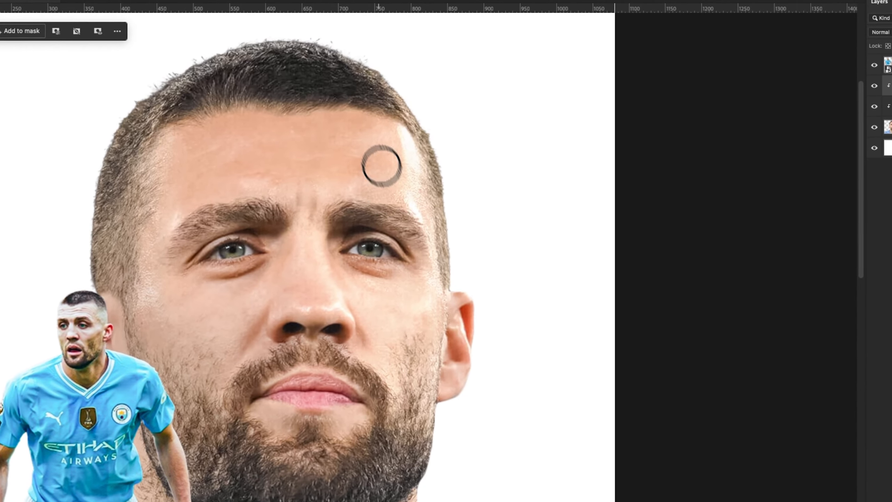
{"action": "left_click_drag", "start_coordinate": [429, 140], "coordinate": [477, 144]}
{"action": "left_click_drag", "start_coordinate": [397, 188], "coordinate": [375, 155]}
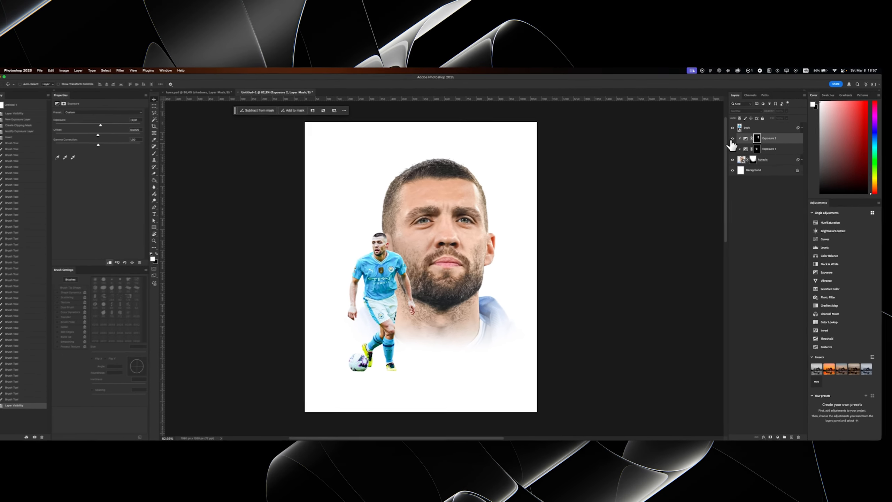
{"action": "left_click", "coordinate": [731, 139]}
{"action": "left_click", "coordinate": [731, 139]}
{"action": "left_click", "coordinate": [732, 139]}
{"action": "left_click_drag", "start_coordinate": [474, 245], "coordinate": [418, 218]}
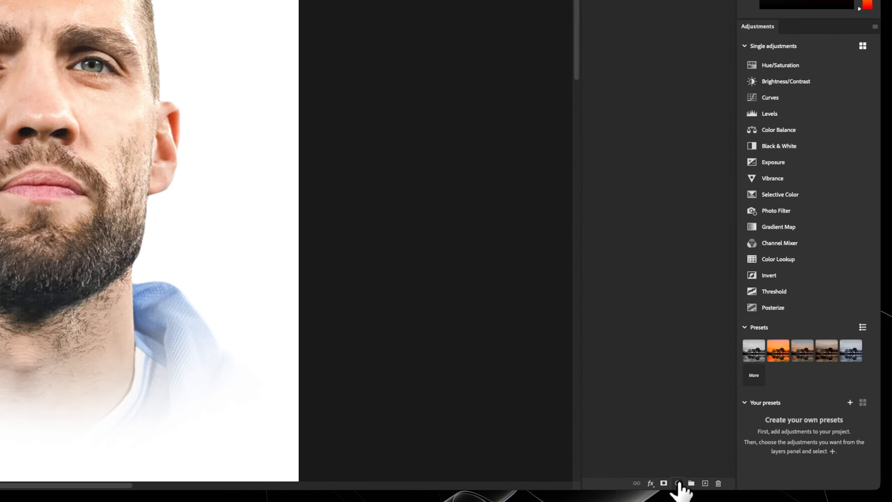
- Add a third Exposure adjustment layer, clip it to the close-up portrait and lower its exposure
{"action": "left_click", "coordinate": [678, 484]}
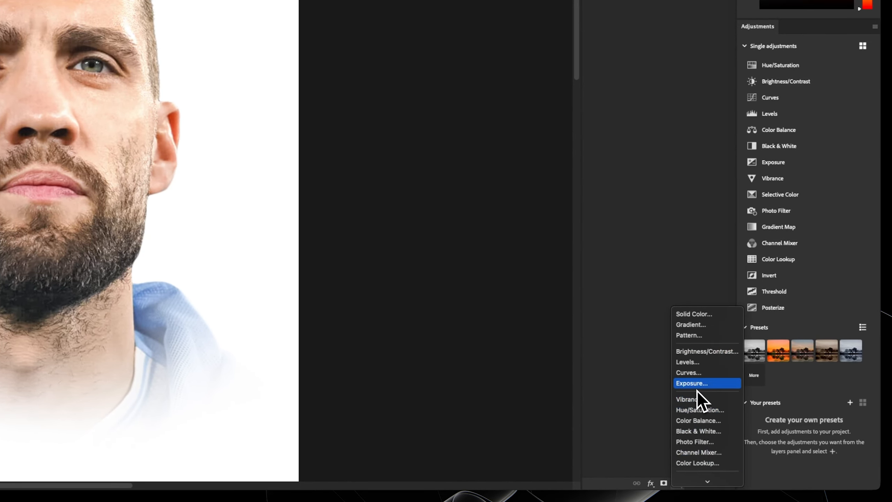
{"action": "left_click", "coordinate": [697, 388]}
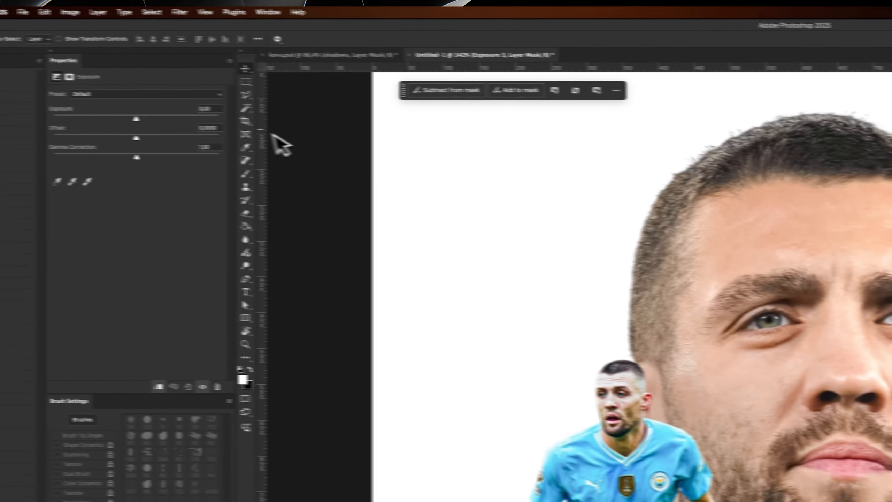
{"action": "mouse_move", "coordinate": [136, 119]}
{"action": "left_mouse_down"}
{"action": "mouse_move", "coordinate": [128, 122]}
{"action": "mouse_move", "coordinate": [136, 121]}
{"action": "left_mouse_up"}
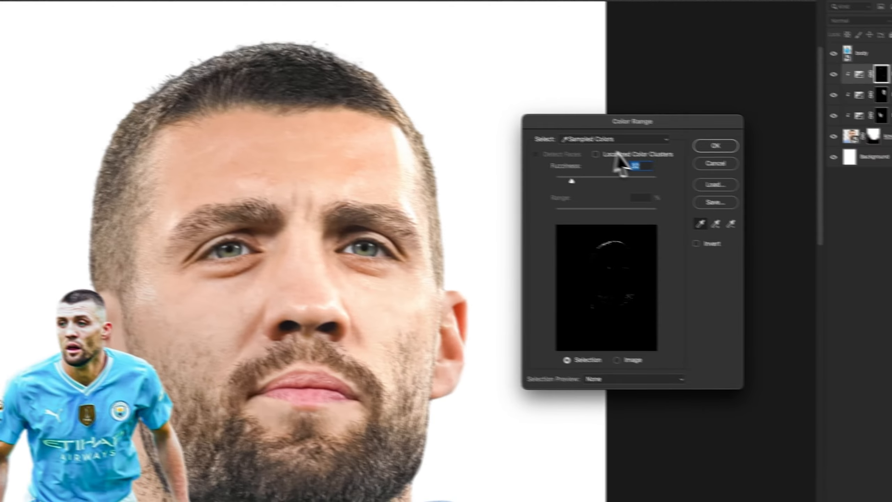
- Restrict the Exposure 3 mask to the portrait's shadows using Color Range set to Shadows
{"action": "left_click", "coordinate": [604, 138]}
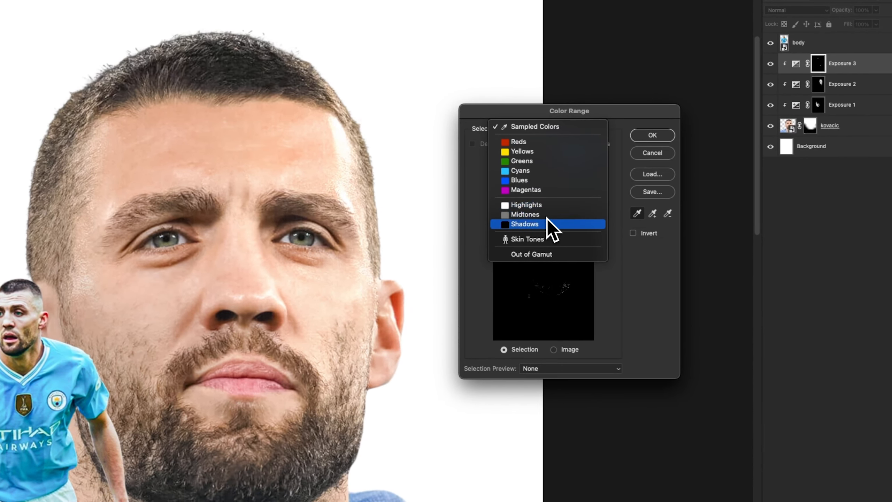
{"action": "left_click", "coordinate": [547, 221]}
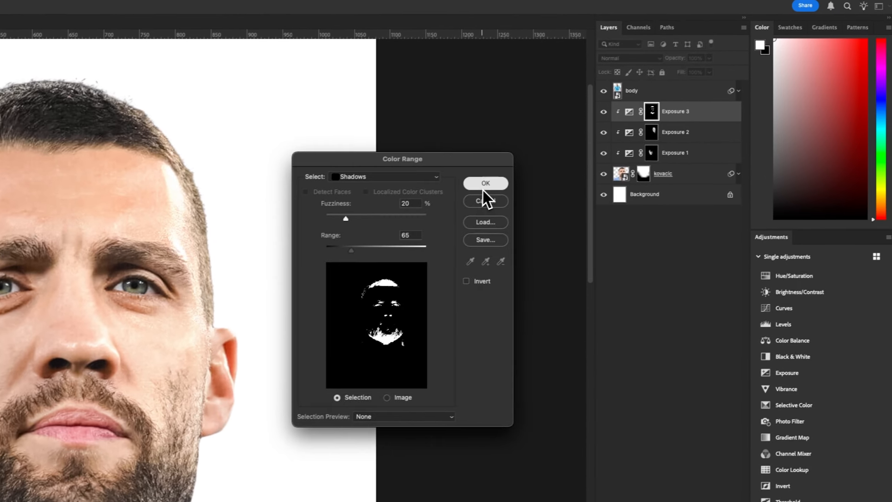
{"action": "left_click", "coordinate": [653, 134]}
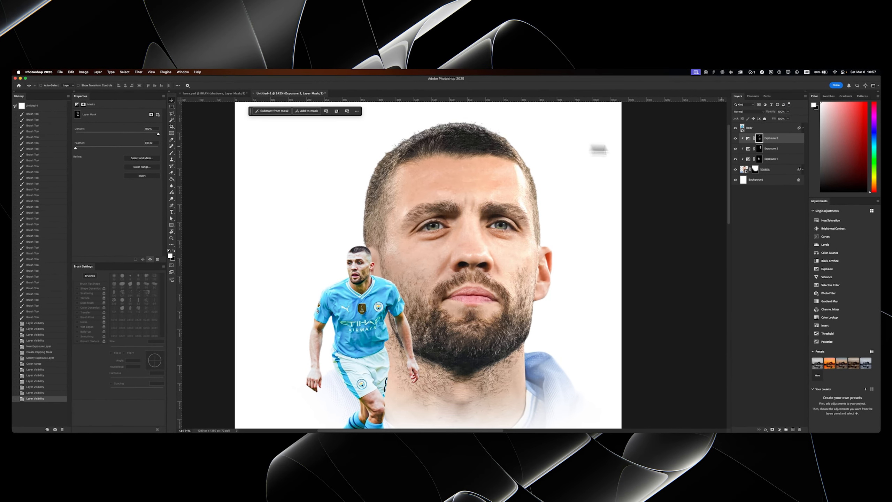
{"action": "left_click", "coordinate": [748, 138]}
{"action": "left_click_drag", "start_coordinate": [114, 125], "coordinate": [175, 129]}
{"action": "key", "text": "super+z"}
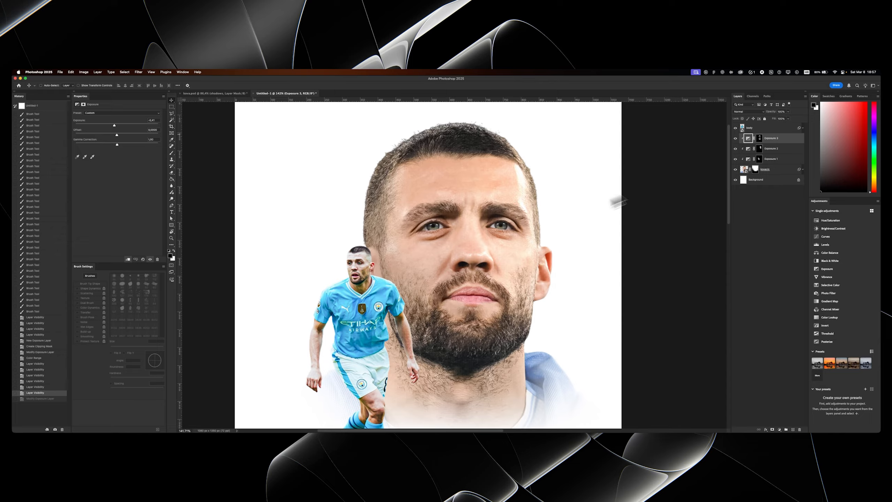
- Add a fourth Exposure adjustment layer, clip it to the close-up portrait and set its exposure to +0.37
{"action": "left_click", "coordinate": [779, 429]}
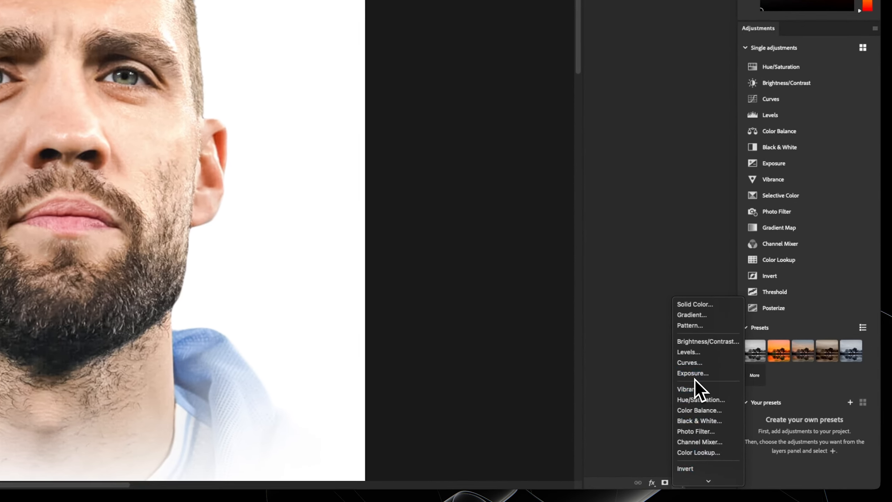
{"action": "left_click", "coordinate": [788, 375]}
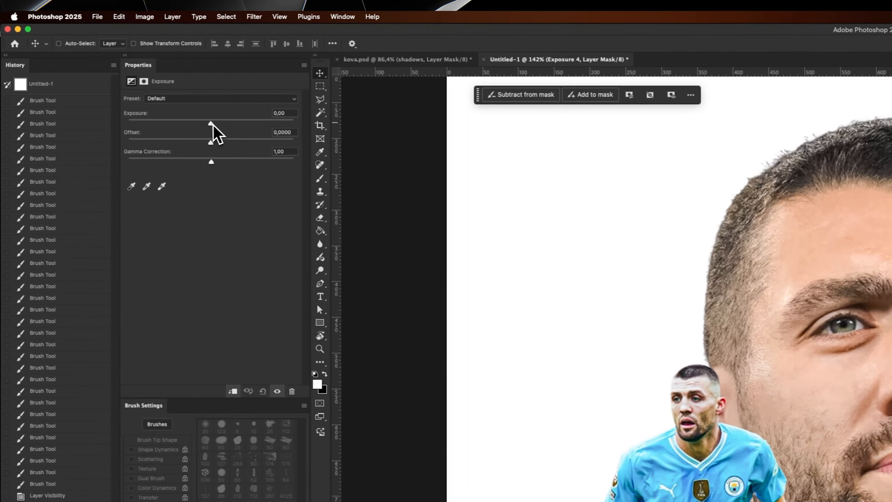
{"action": "left_click_drag", "start_coordinate": [211, 124], "coordinate": [226, 125]}
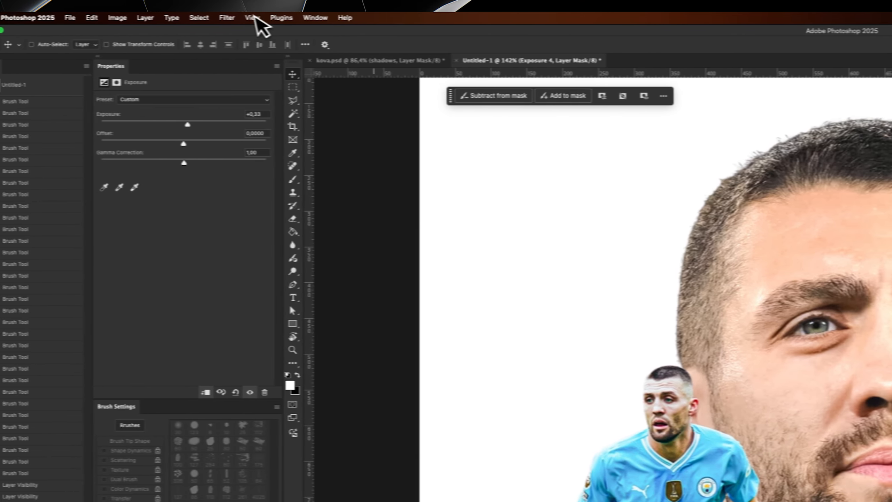
- Restrict the Exposure 4 mask to the portrait's Highlights with Color Range and reduce that layer's exposure slightly
{"action": "left_click", "coordinate": [238, 18]}
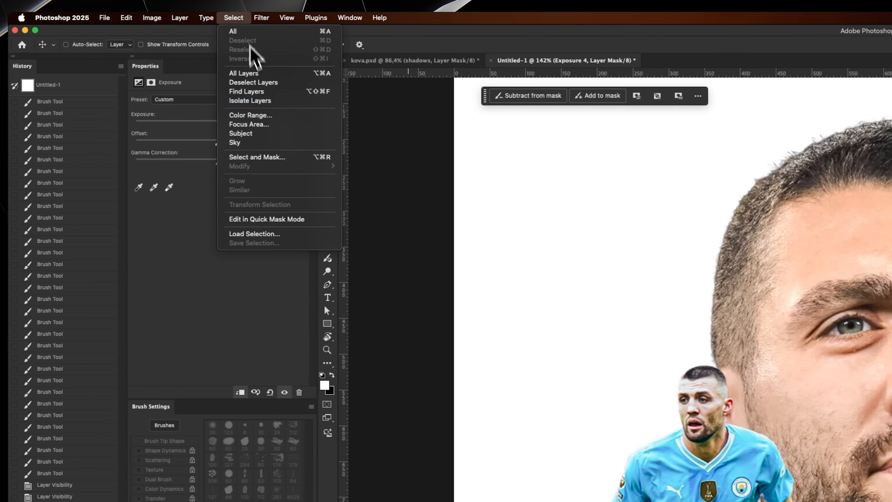
{"action": "left_click", "coordinate": [264, 116]}
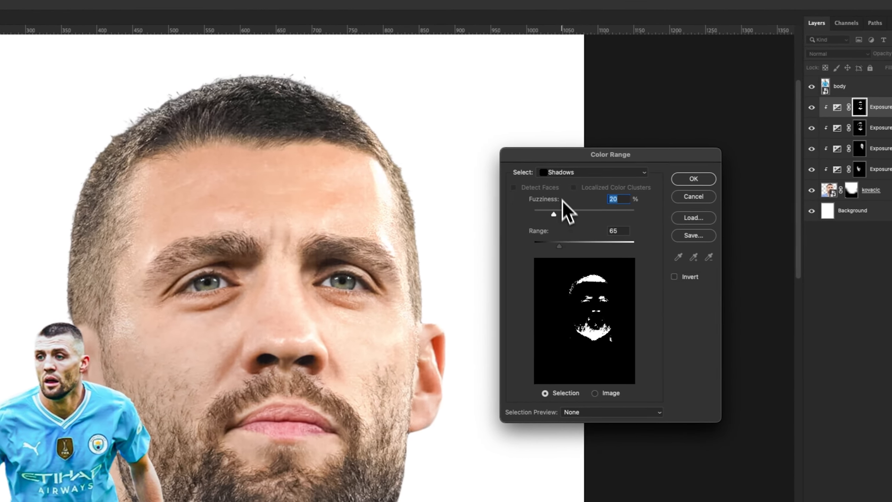
{"action": "left_click", "coordinate": [562, 172]}
{"action": "left_click", "coordinate": [564, 155]}
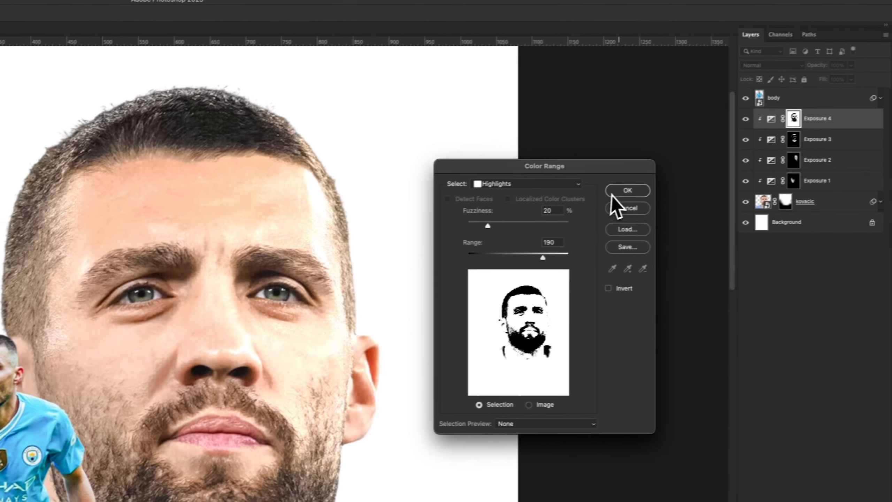
{"action": "left_click", "coordinate": [686, 178]}
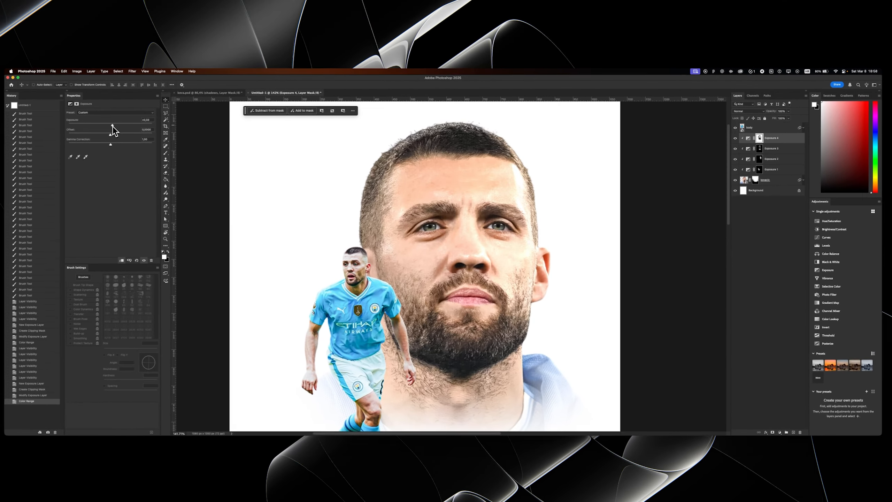
{"action": "left_click_drag", "start_coordinate": [112, 125], "coordinate": [110, 126]}
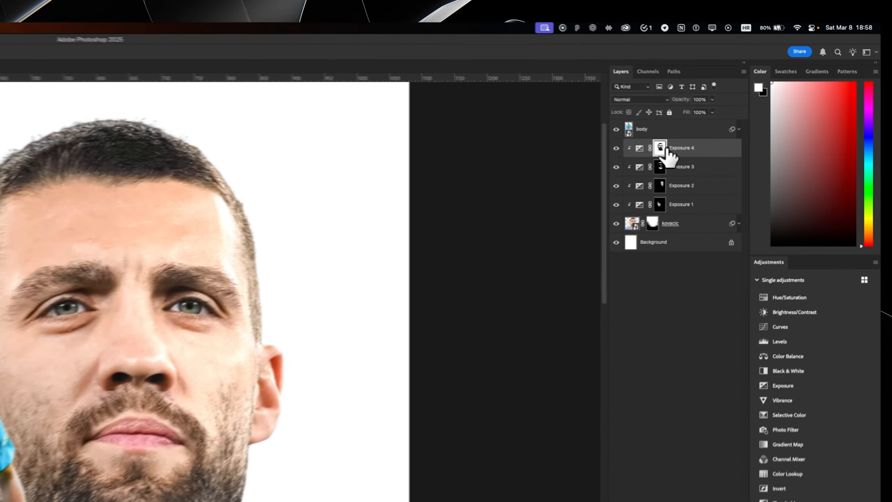
- Feather the Exposure 4 mask by 1.5 px and slightly feather the Exposure 3 mask to soften the transitions
{"action": "left_click", "coordinate": [759, 138]}
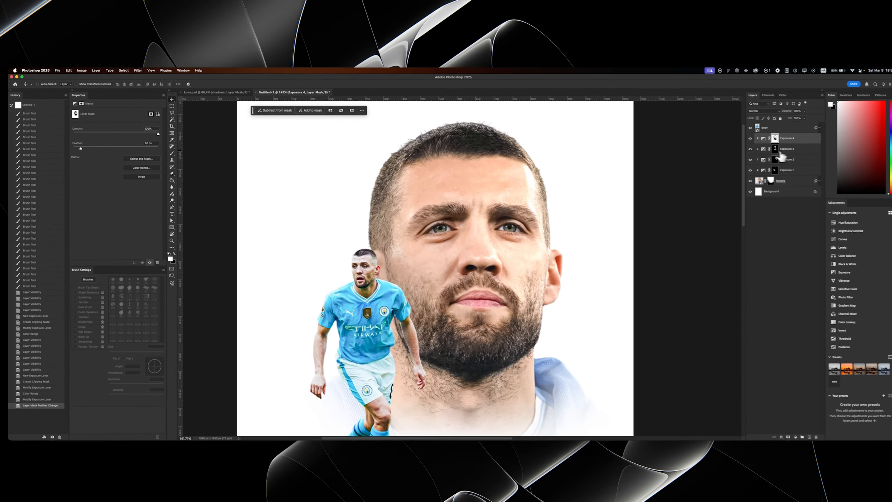
{"action": "left_click", "coordinate": [761, 149]}
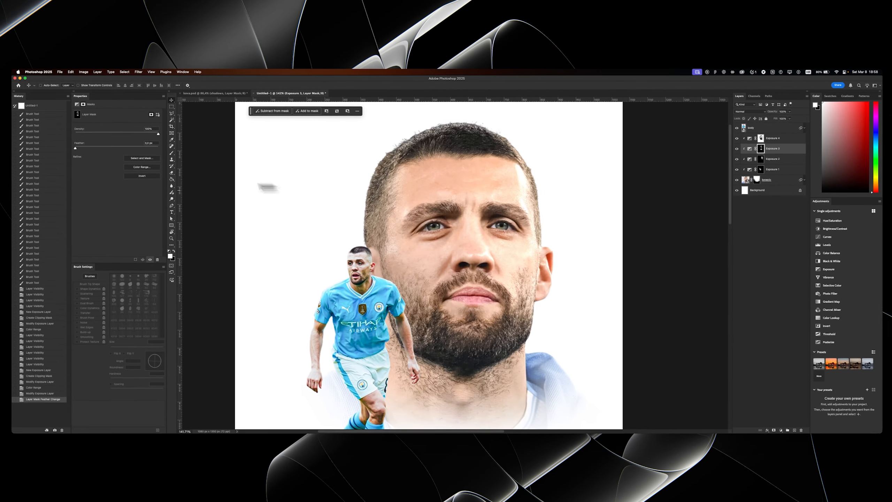
{"action": "left_click", "coordinate": [80, 149]}
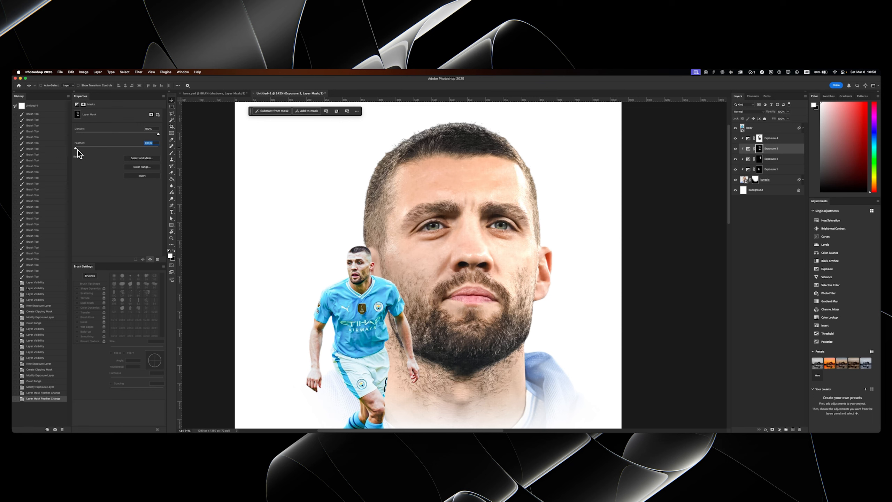
{"action": "left_click_drag", "start_coordinate": [79, 150], "coordinate": [81, 151]}
- Toggle the Exposure 3 and Exposure 4 adjustments to compare their effect on the portrait's shadows and highlights
{"action": "key", "text": "z"}
{"action": "left_click_drag", "start_coordinate": [457, 219], "coordinate": [453, 223]}
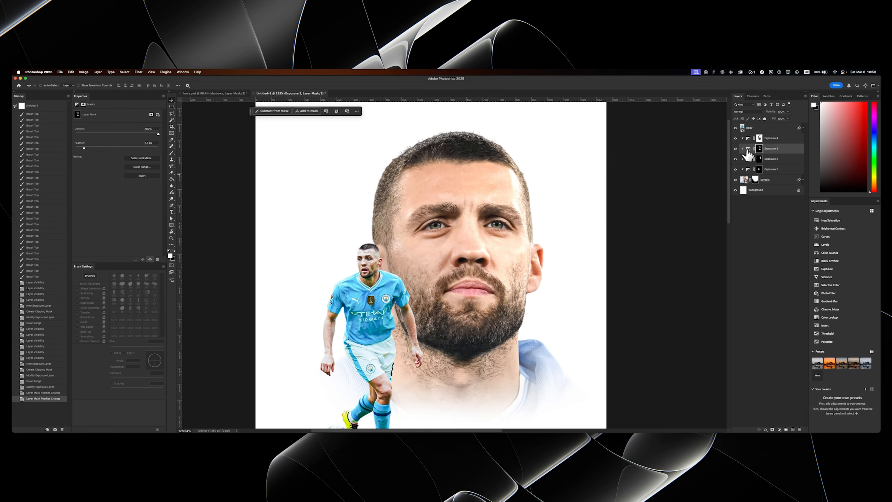
{"action": "left_click", "coordinate": [735, 149]}
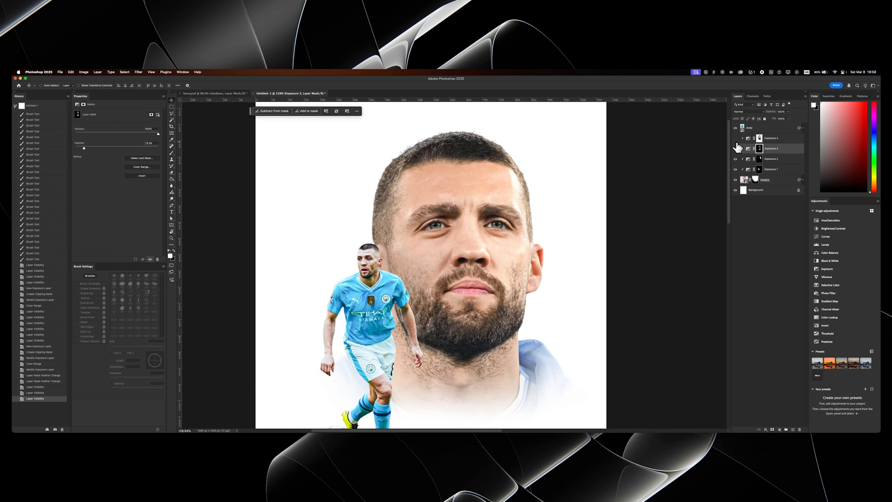
{"action": "left_click", "coordinate": [735, 149]}
{"action": "key", "text": "z"}
{"action": "left_click_drag", "start_coordinate": [462, 213], "coordinate": [455, 233]}
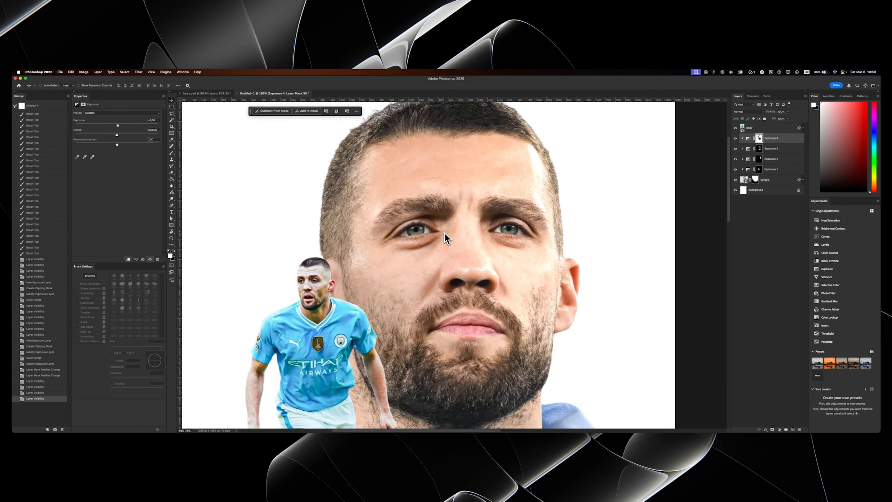
{"action": "key", "text": "z"}
{"action": "left_click_drag", "start_coordinate": [431, 228], "coordinate": [437, 217]}
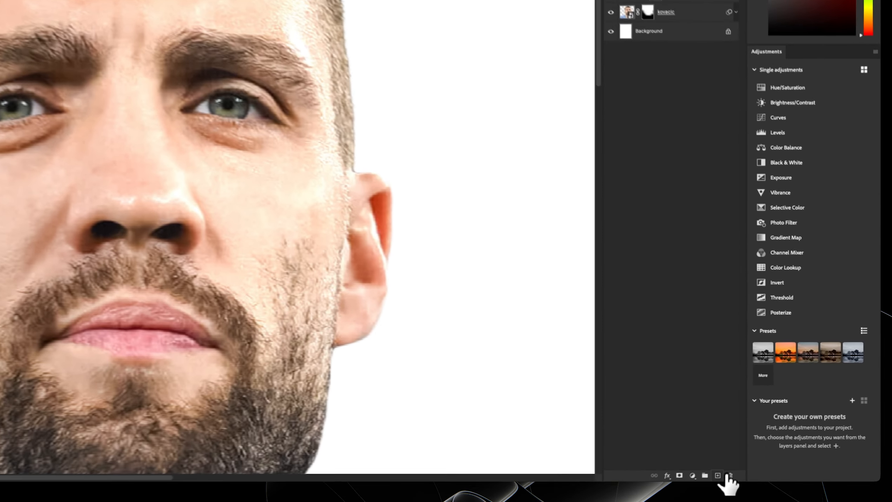
- Add a new layer above Exposure 4, clip it to the portrait and set its blend mode to Overlay
{"action": "left_click", "coordinate": [792, 430]}
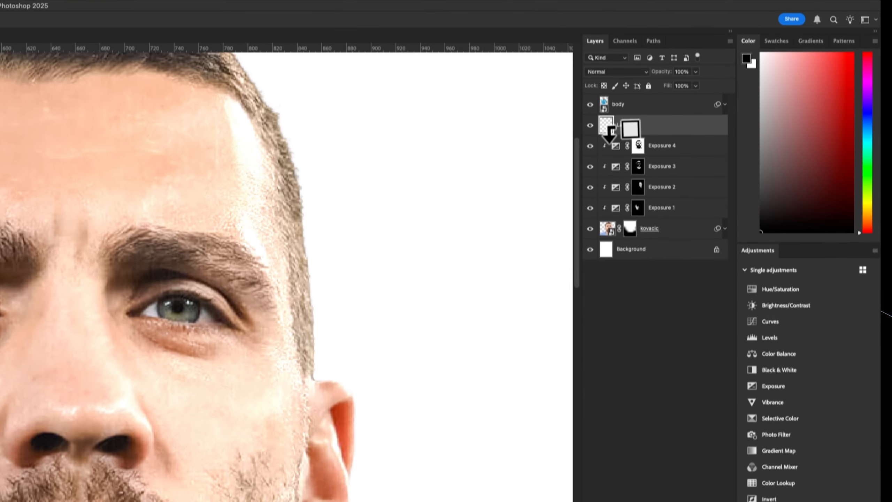
{"action": "left_click", "coordinate": [746, 141], "text": "alt"}
{"action": "left_click", "coordinate": [616, 95]}
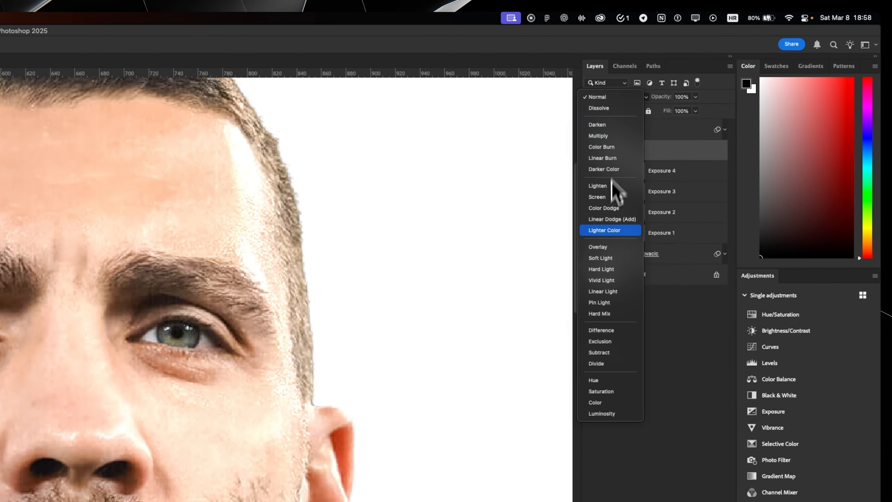
{"action": "left_click", "coordinate": [604, 247]}
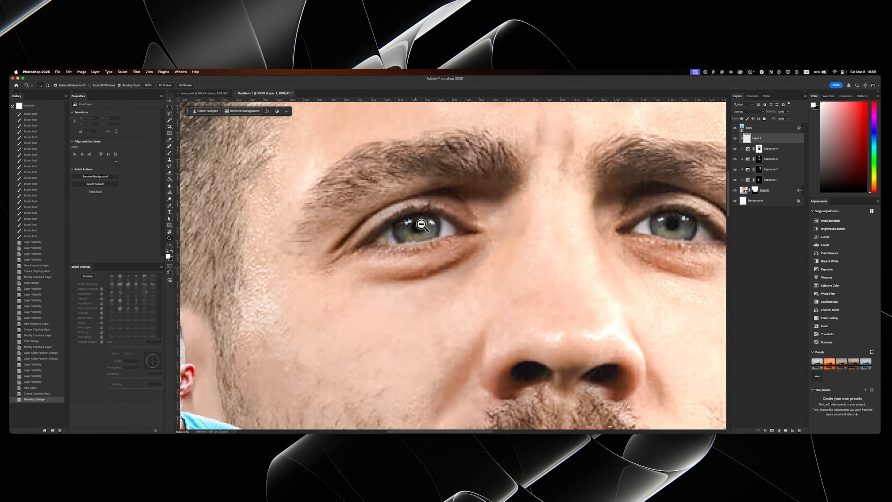
- Paint the irises and whites of both eyes with a small soft white brush on the Overlay layer to brighten them
{"action": "left_click_drag", "start_coordinate": [401, 235], "coordinate": [317, 246]}
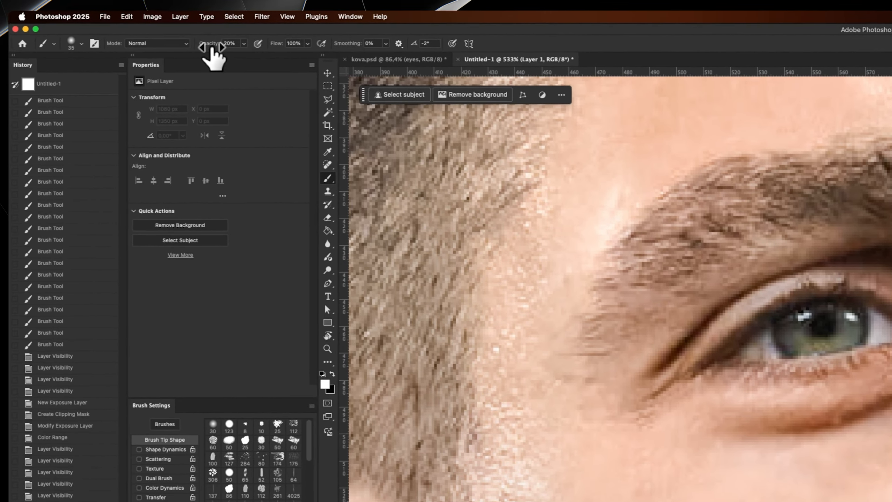
{"action": "left_click_drag", "start_coordinate": [212, 47], "coordinate": [266, 47]}
{"action": "left_click_drag", "start_coordinate": [775, 213], "coordinate": [816, 321]}
{"action": "left_click_drag", "start_coordinate": [820, 379], "coordinate": [768, 387]}
{"action": "left_click_drag", "start_coordinate": [333, 255], "coordinate": [331, 255]}
{"action": "mouse_move", "coordinate": [336, 288]}
{"action": "left_mouse_down"}
{"action": "mouse_move", "coordinate": [286, 295]}
{"action": "mouse_move", "coordinate": [316, 275]}
{"action": "mouse_move", "coordinate": [320, 287]}
{"action": "mouse_move", "coordinate": [357, 252]}
{"action": "mouse_move", "coordinate": [341, 277]}
{"action": "mouse_move", "coordinate": [358, 290]}
{"action": "mouse_move", "coordinate": [426, 277]}
{"action": "left_mouse_up"}
{"action": "mouse_move", "coordinate": [427, 278]}
{"action": "left_mouse_down"}
{"action": "mouse_move", "coordinate": [435, 282]}
{"action": "mouse_move", "coordinate": [430, 245]}
{"action": "mouse_move", "coordinate": [443, 227]}
{"action": "mouse_move", "coordinate": [373, 253]}
{"action": "mouse_move", "coordinate": [463, 239]}
{"action": "mouse_move", "coordinate": [519, 249]}
{"action": "mouse_move", "coordinate": [451, 274]}
{"action": "left_mouse_up"}
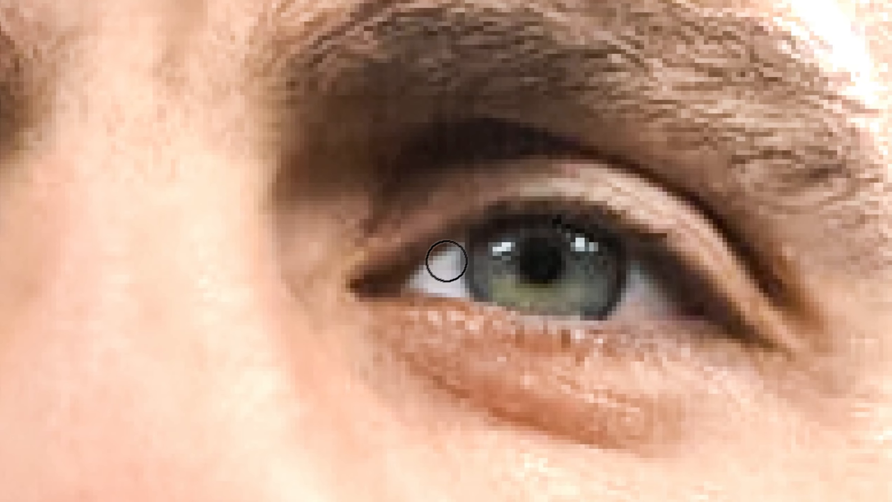
{"action": "mouse_move", "coordinate": [443, 259]}
{"action": "left_mouse_down"}
{"action": "mouse_move", "coordinate": [462, 286]}
{"action": "mouse_move", "coordinate": [456, 254]}
{"action": "mouse_move", "coordinate": [517, 290]}
{"action": "mouse_move", "coordinate": [590, 289]}
{"action": "left_mouse_up"}
- Lower the opacity of the Overlay eye layer to tone down the brightened eyes
{"action": "key", "text": "z"}
{"action": "left_click", "coordinate": [440, 212], "text": "alt"}
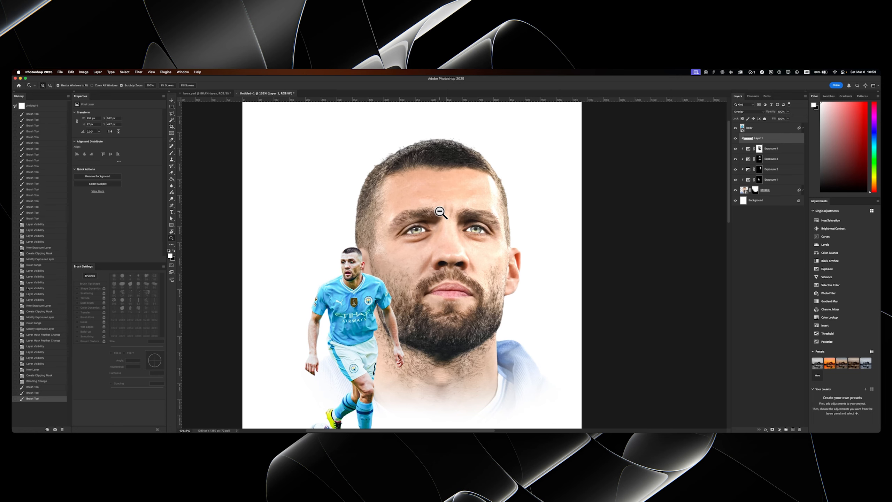
{"action": "scroll", "coordinate": [441, 209], "scroll_direction": "up", "scroll_amount": 1}
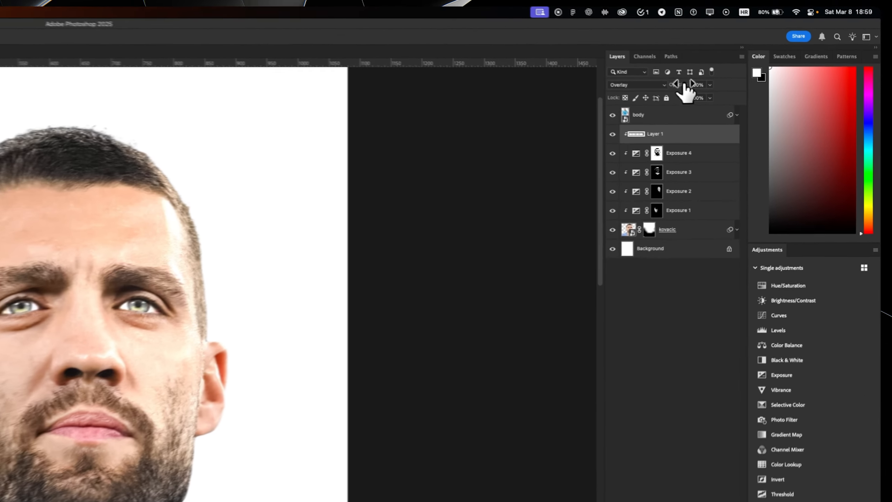
{"action": "left_click_drag", "start_coordinate": [775, 111], "coordinate": [769, 112]}
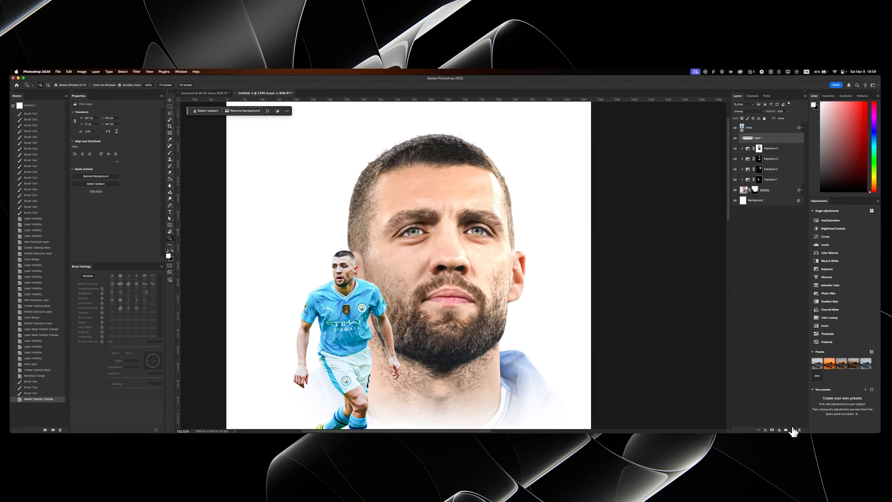
- Add a new layer above the Overlay eye layer, clip it to the portrait and paint both irises light blue
{"action": "left_click", "coordinate": [793, 431]}
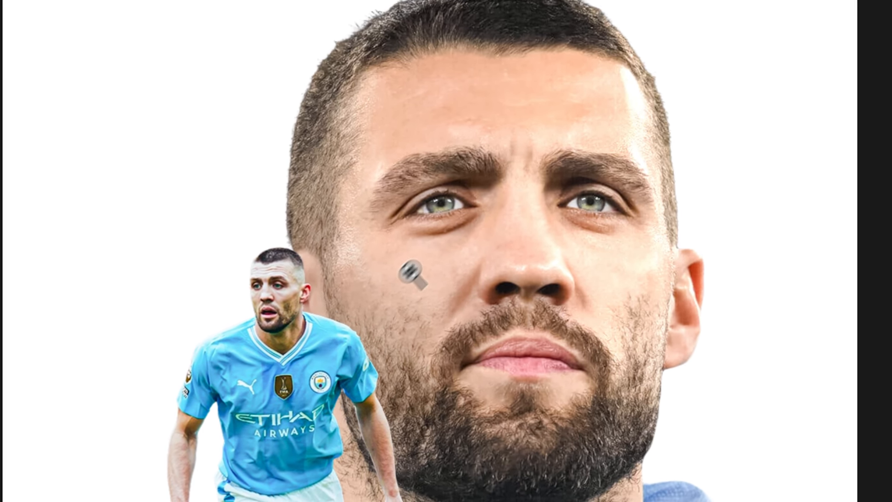
{"action": "scroll", "coordinate": [460, 190], "scroll_direction": "up", "scroll_amount": 8}
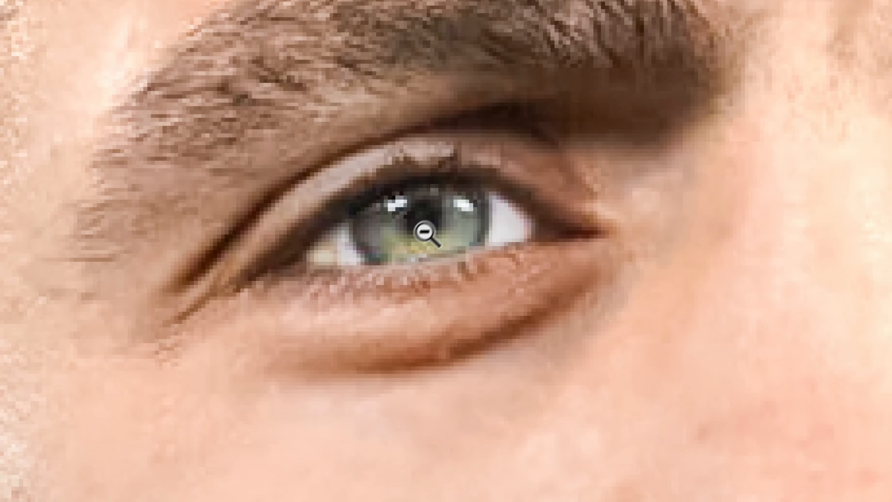
{"action": "left_click_drag", "start_coordinate": [417, 240], "coordinate": [413, 240]}
{"action": "scroll", "coordinate": [411, 223], "scroll_direction": "up", "scroll_amount": 3}
{"action": "mouse_move", "coordinate": [407, 192]}
{"action": "left_mouse_down"}
{"action": "mouse_move", "coordinate": [354, 220]}
{"action": "mouse_move", "coordinate": [368, 241]}
{"action": "mouse_move", "coordinate": [419, 253]}
{"action": "mouse_move", "coordinate": [502, 237]}
{"action": "mouse_move", "coordinate": [515, 194]}
{"action": "mouse_move", "coordinate": [446, 207]}
{"action": "left_mouse_up"}
{"action": "scroll", "coordinate": [446, 232], "scroll_direction": "right", "scroll_amount": 10}
{"action": "mouse_move", "coordinate": [302, 211]}
{"action": "left_mouse_down"}
{"action": "mouse_move", "coordinate": [380, 238]}
{"action": "mouse_move", "coordinate": [328, 241]}
{"action": "left_mouse_up"}
- Examine how the eyes, black-and-white and eye_color layers are stacked in kova.psd, then return to the Untitled-1 poster
{"action": "left_click", "coordinate": [218, 91]}
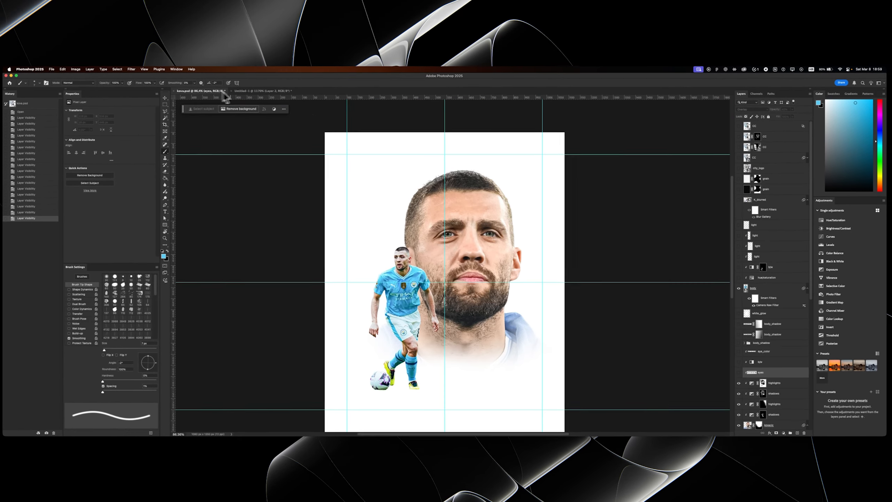
{"action": "left_click", "coordinate": [746, 363]}
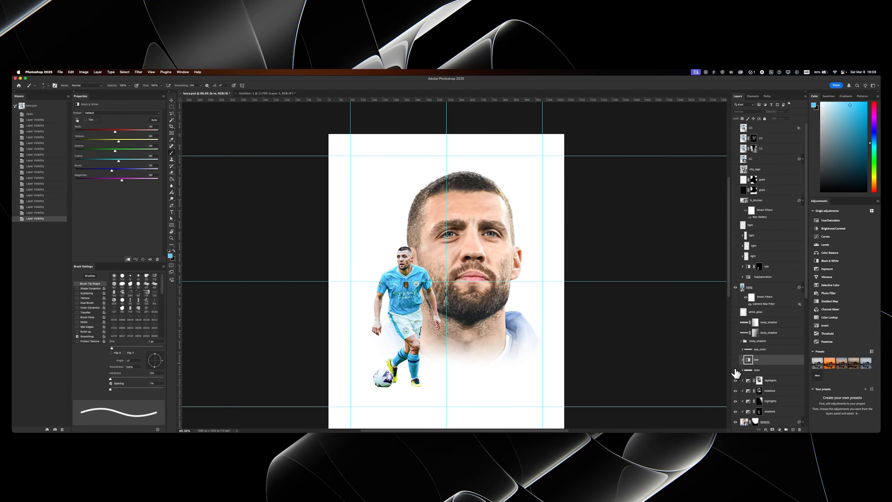
{"action": "left_click", "coordinate": [748, 373]}
{"action": "left_click", "coordinate": [750, 358]}
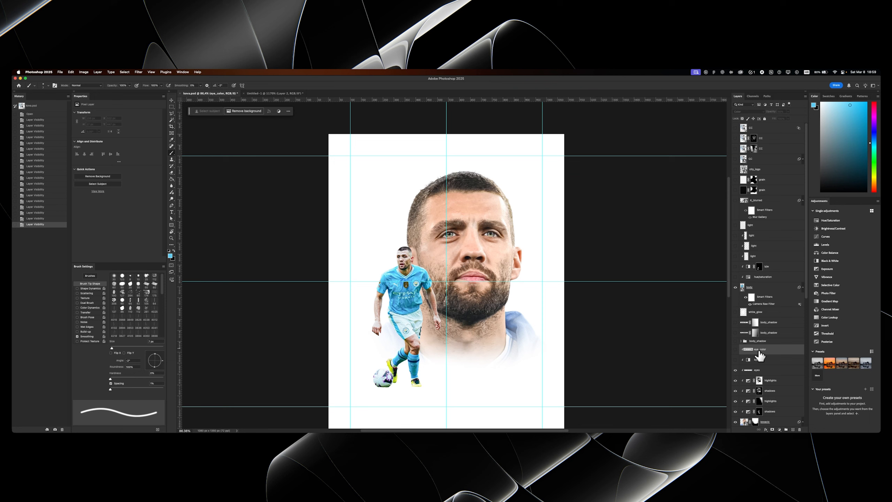
{"action": "left_click", "coordinate": [265, 93]}
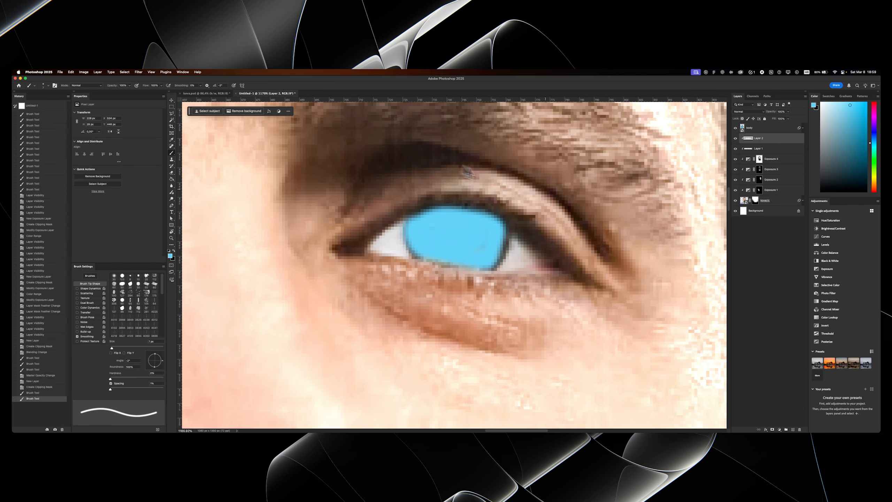
- Set the blue iris layer's blend mode to Color and touch up the iris paint in the eye on view
{"action": "left_click", "coordinate": [748, 112]}
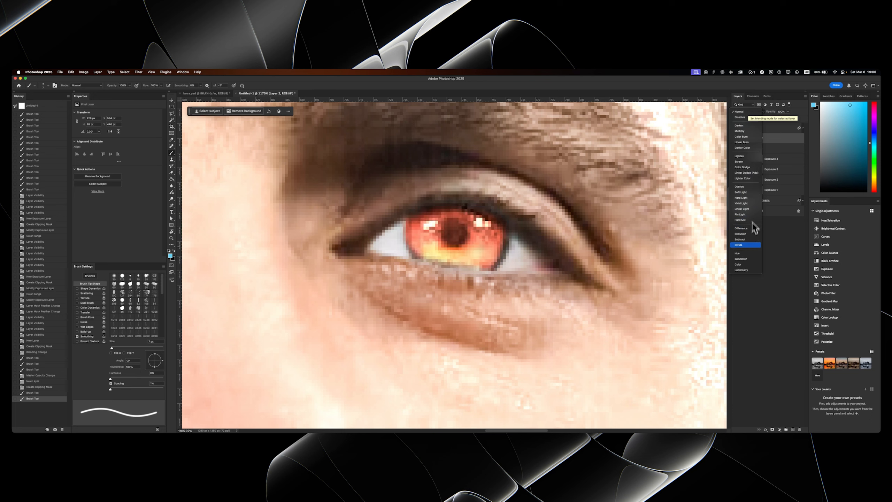
{"action": "left_click", "coordinate": [747, 265]}
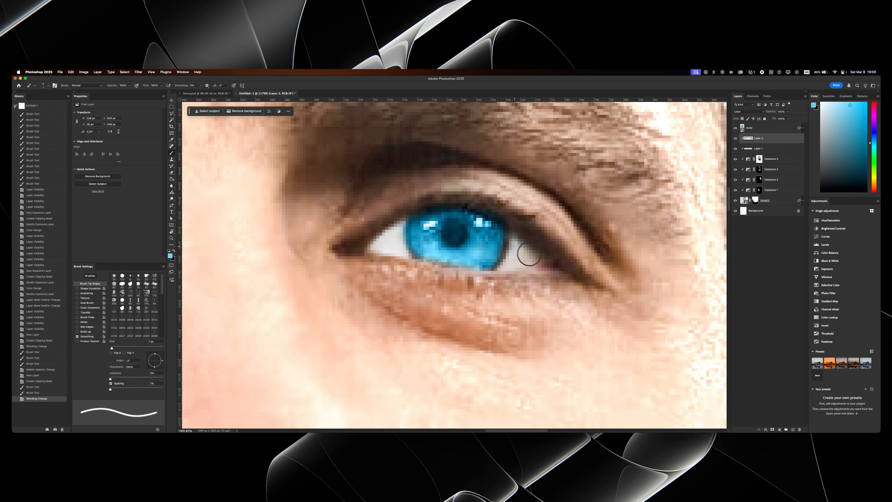
{"action": "left_click_drag", "start_coordinate": [496, 249], "coordinate": [482, 254]}
{"action": "mouse_move", "coordinate": [452, 231]}
{"action": "left_mouse_down"}
{"action": "mouse_move", "coordinate": [528, 239]}
{"action": "mouse_move", "coordinate": [481, 225]}
{"action": "left_mouse_up"}
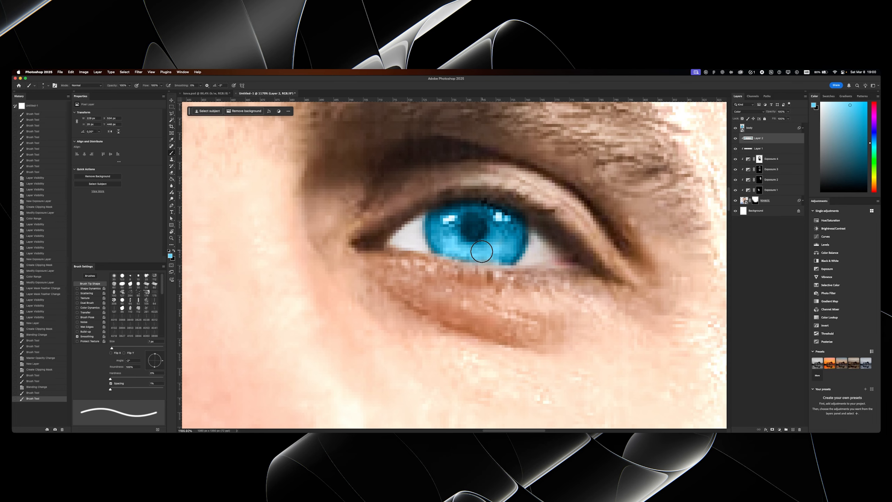
- Touch up the blue paint on the other iris and slightly lower the opacity of the Color layer
{"action": "left_click_drag", "start_coordinate": [333, 231], "coordinate": [614, 242]}
{"action": "left_click_drag", "start_coordinate": [252, 231], "coordinate": [517, 236]}
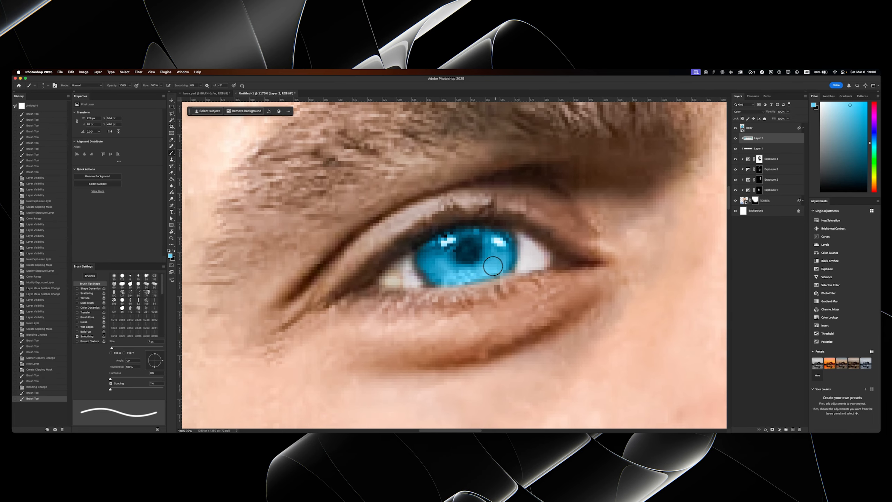
{"action": "left_click_drag", "start_coordinate": [432, 277], "coordinate": [434, 276]}
{"action": "left_click_drag", "start_coordinate": [452, 254], "coordinate": [403, 263]}
{"action": "left_click_drag", "start_coordinate": [482, 258], "coordinate": [458, 251]}
{"action": "left_click_drag", "start_coordinate": [459, 251], "coordinate": [467, 236]}
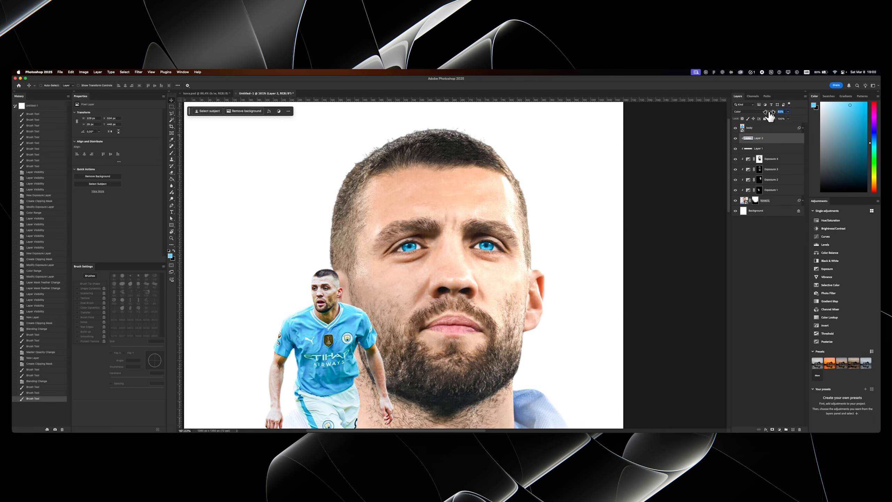
{"action": "scroll", "coordinate": [405, 234], "scroll_direction": "down", "scroll_amount": 1}
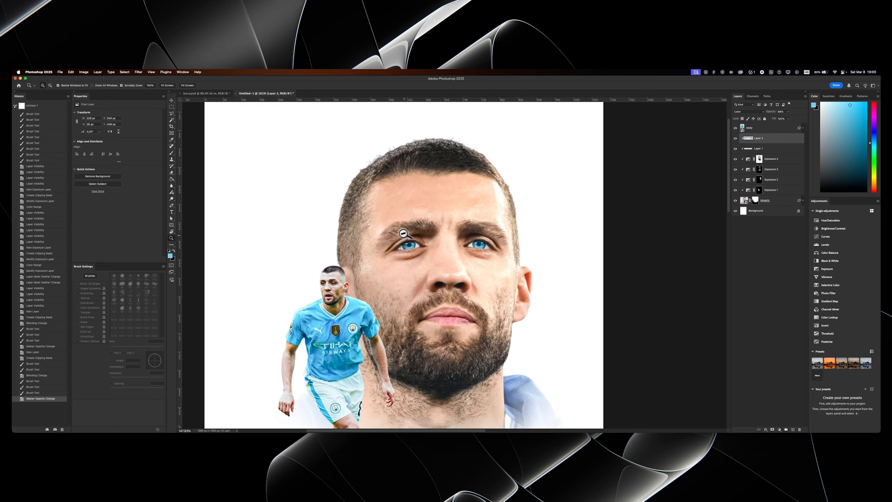
{"action": "scroll", "coordinate": [406, 233], "scroll_direction": "up", "scroll_amount": 2}
- Add a Black & White adjustment clipped to the portrait, place it between Layer 2 and Layer 1, and delete its mask
{"action": "left_click", "coordinate": [779, 429]}
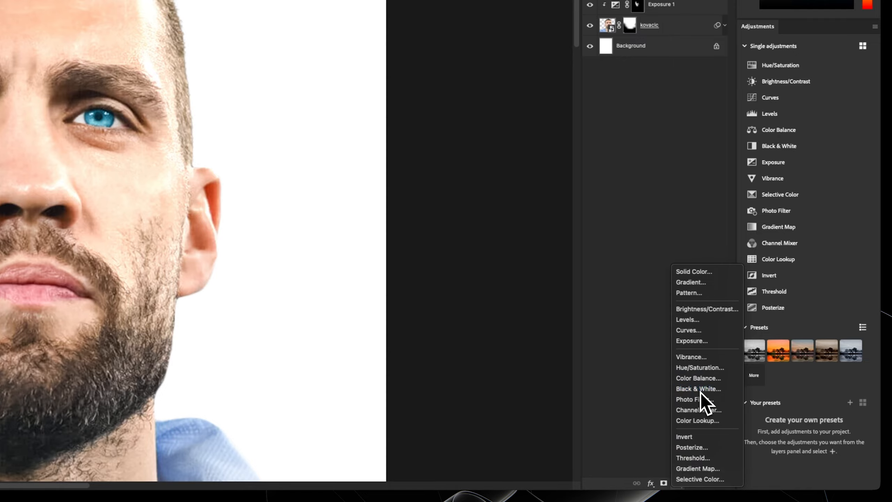
{"action": "left_click", "coordinate": [700, 391]}
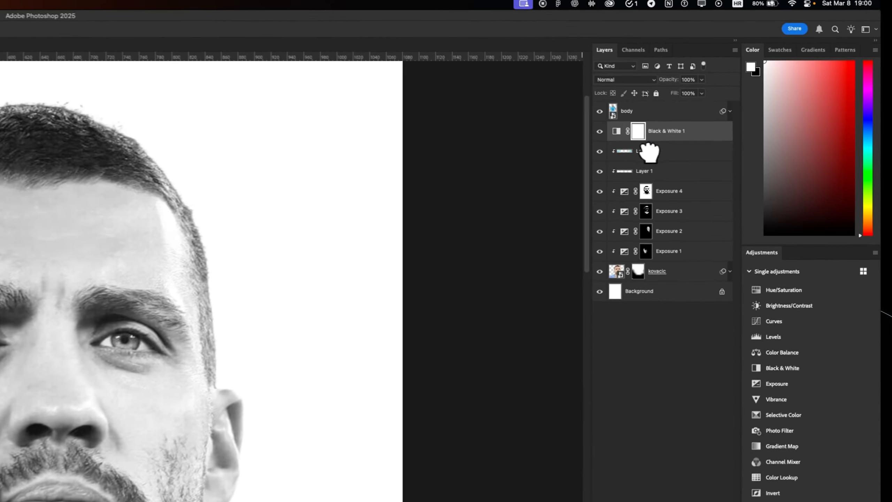
{"action": "left_click_drag", "start_coordinate": [768, 142], "coordinate": [768, 153]}
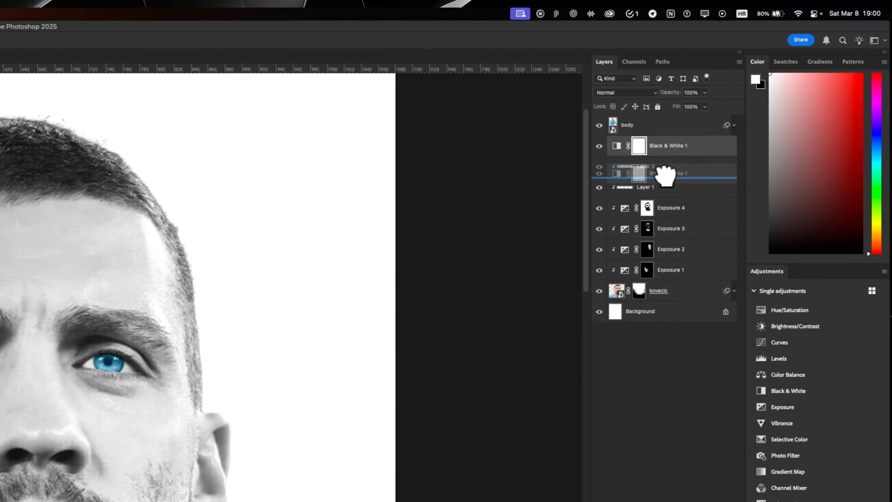
{"action": "left_click_drag", "start_coordinate": [664, 176], "coordinate": [665, 177]}
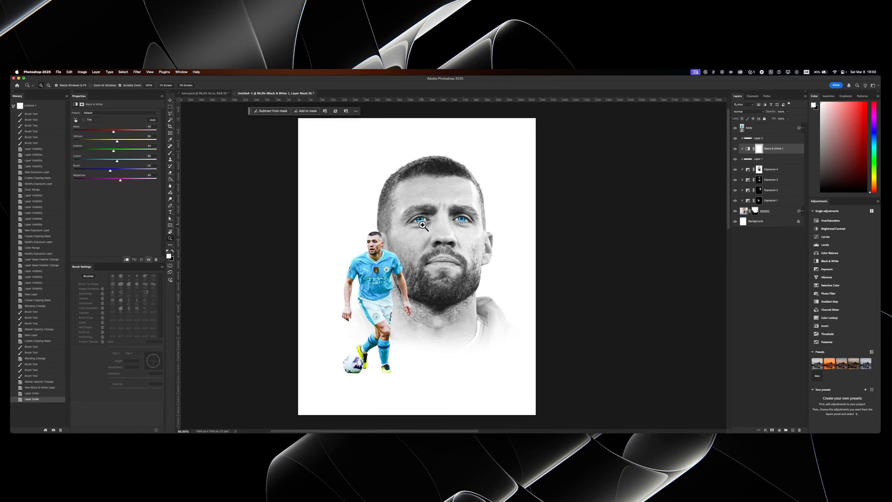
{"action": "left_click", "coordinate": [422, 224]}
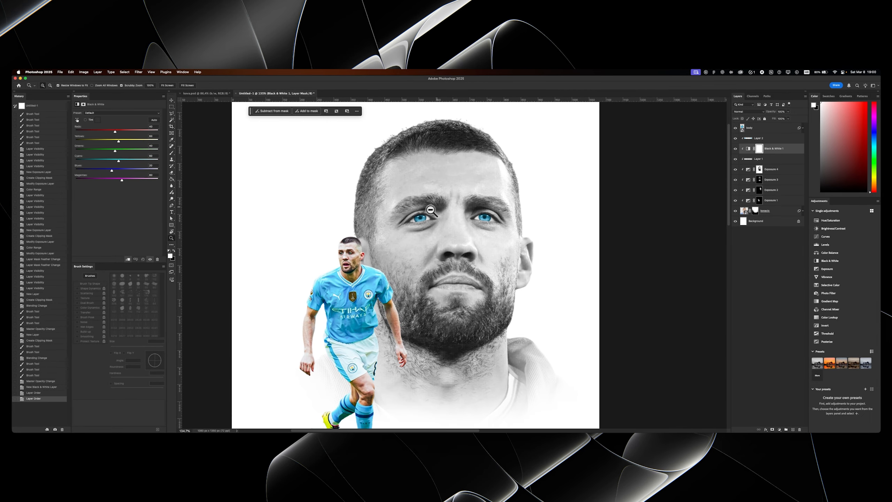
{"action": "key", "text": "v"}
{"action": "key", "text": "Delete"}
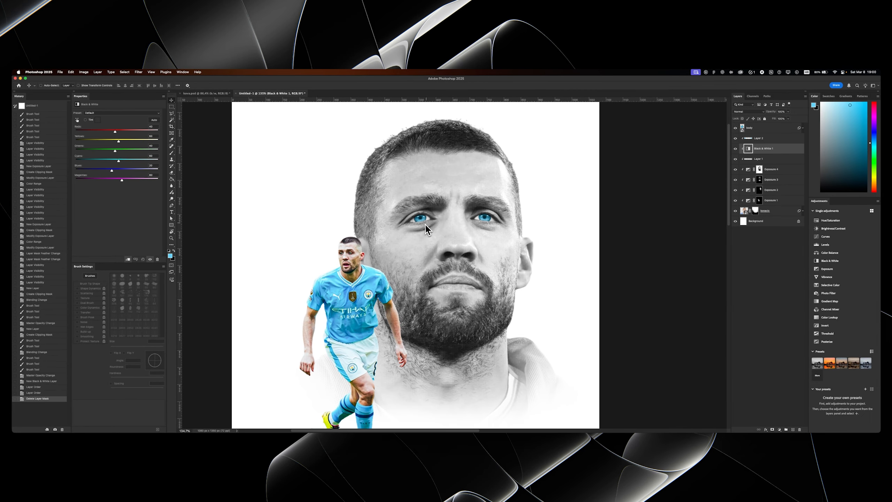
- Group the portrait layer with all its clipped adjustment and eye layers and name the group cutout_1
{"action": "key", "text": "z"}
{"action": "mouse_move", "coordinate": [426, 228]}
{"action": "left_mouse_down"}
{"action": "mouse_move", "coordinate": [411, 237]}
{"action": "mouse_move", "coordinate": [432, 243]}
{"action": "left_mouse_up"}
{"action": "left_click", "coordinate": [759, 141]}
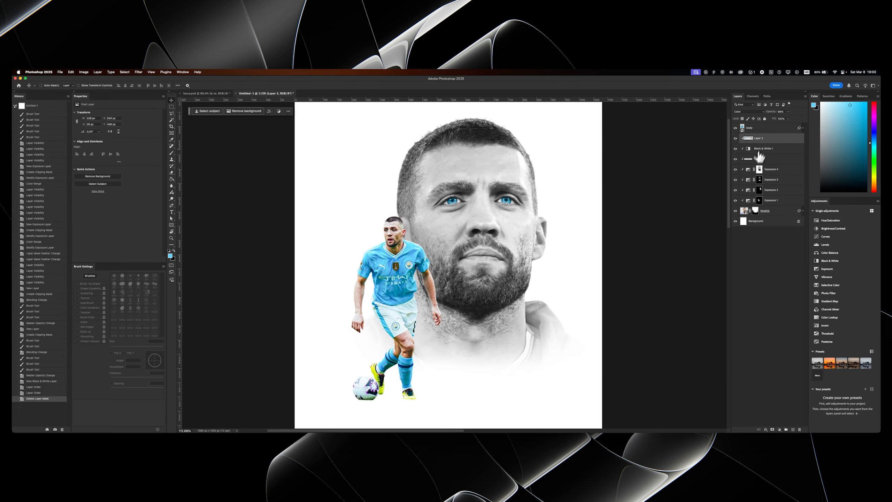
{"action": "left_click", "coordinate": [774, 210], "text": "shift"}
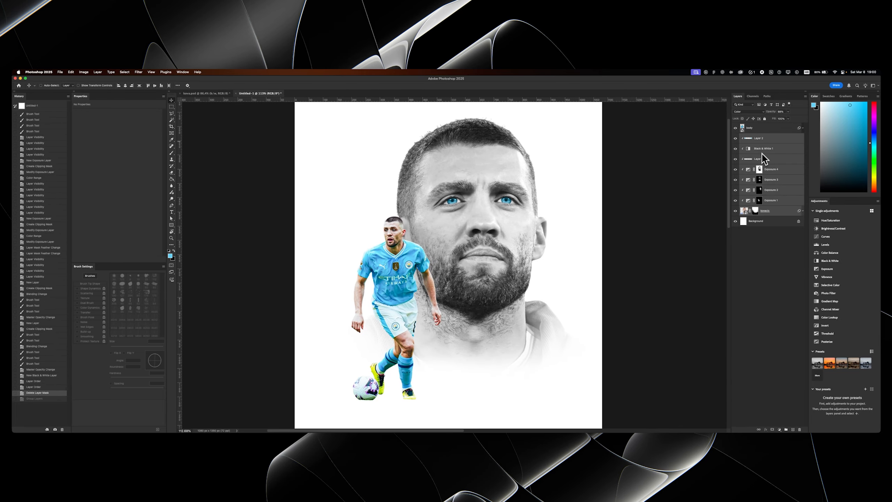
{"action": "key", "text": "super+g"}
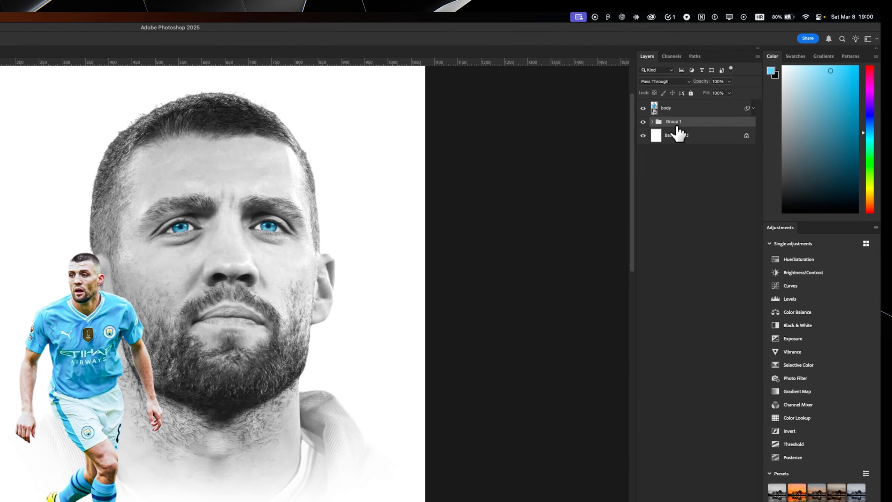
{"action": "double_click", "coordinate": [674, 122]}
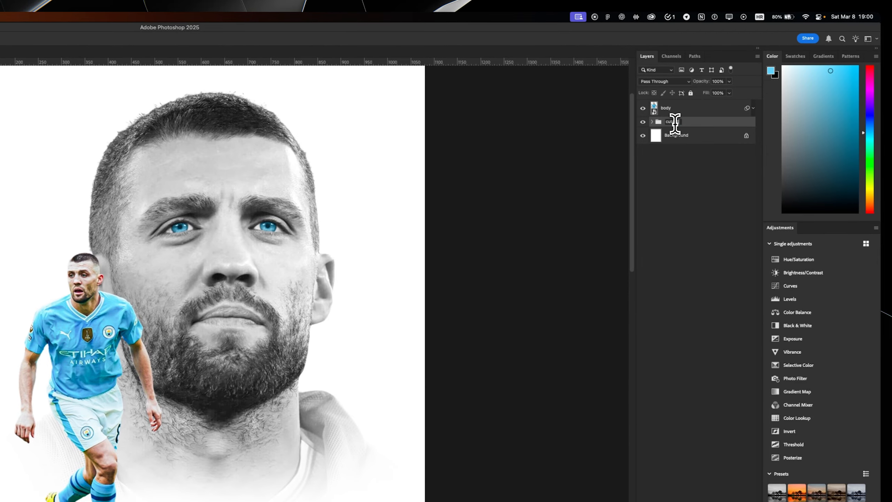
- Add a Hue/Saturation adjustment clipped to the body layer and delete its mask
{"action": "left_click", "coordinate": [667, 109]}
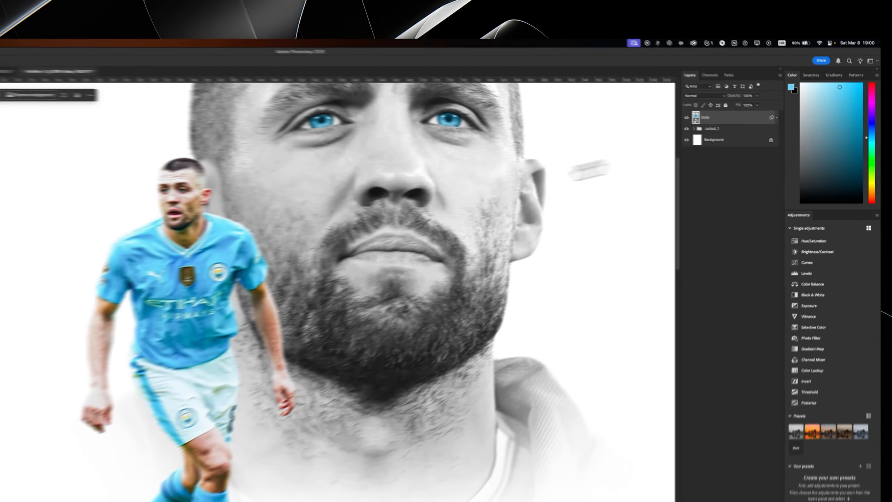
{"action": "scroll", "coordinate": [109, 260], "scroll_direction": "down", "scroll_amount": 5}
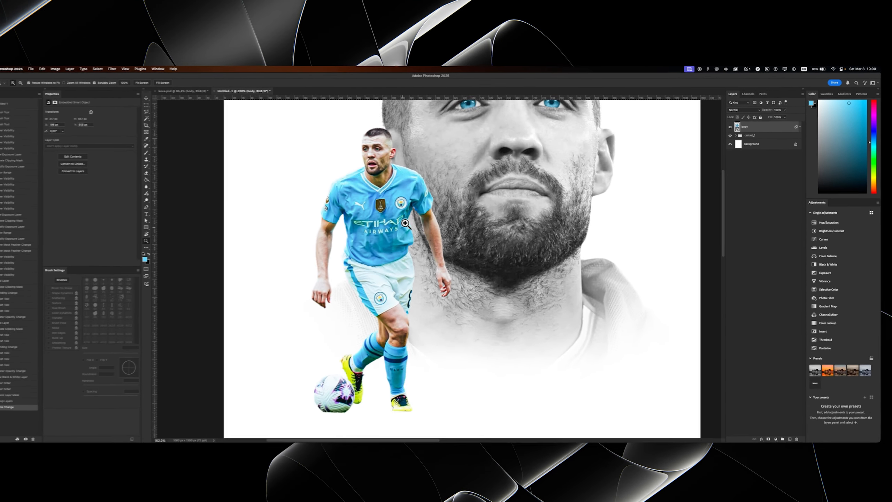
{"action": "scroll", "coordinate": [109, 259], "scroll_direction": "up", "scroll_amount": 2}
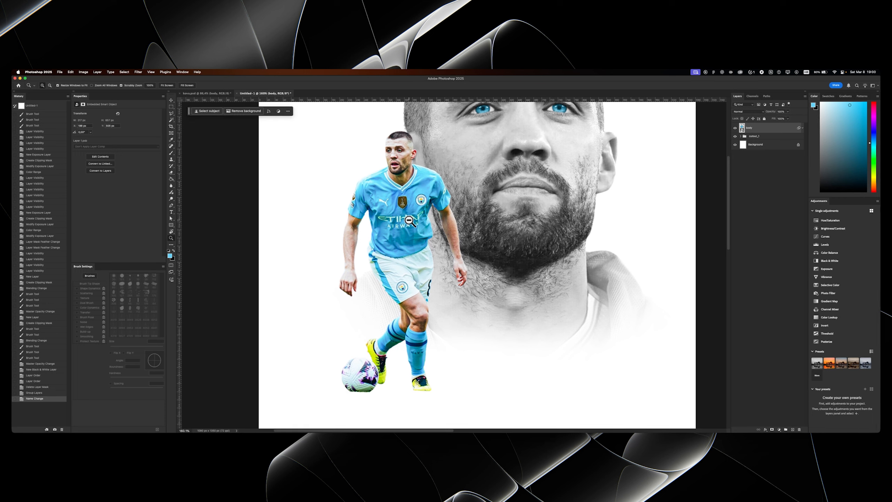
{"action": "left_click_drag", "start_coordinate": [408, 221], "coordinate": [410, 230]}
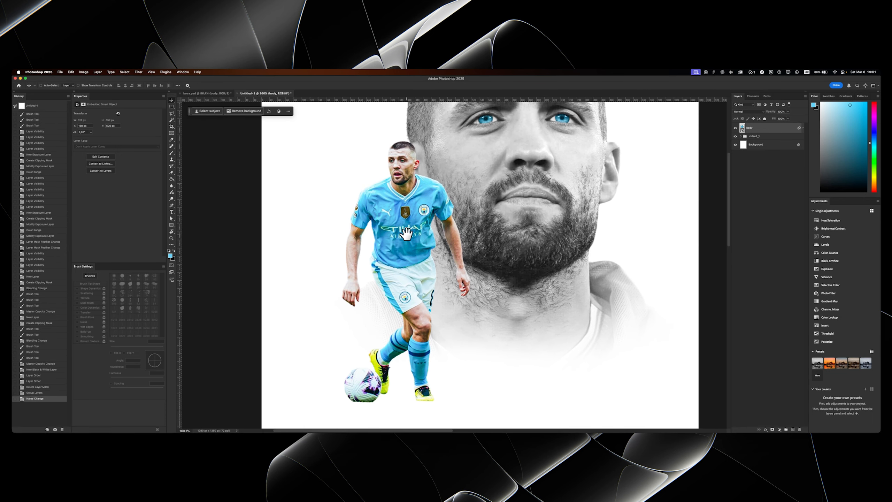
{"action": "left_click", "coordinate": [779, 429]}
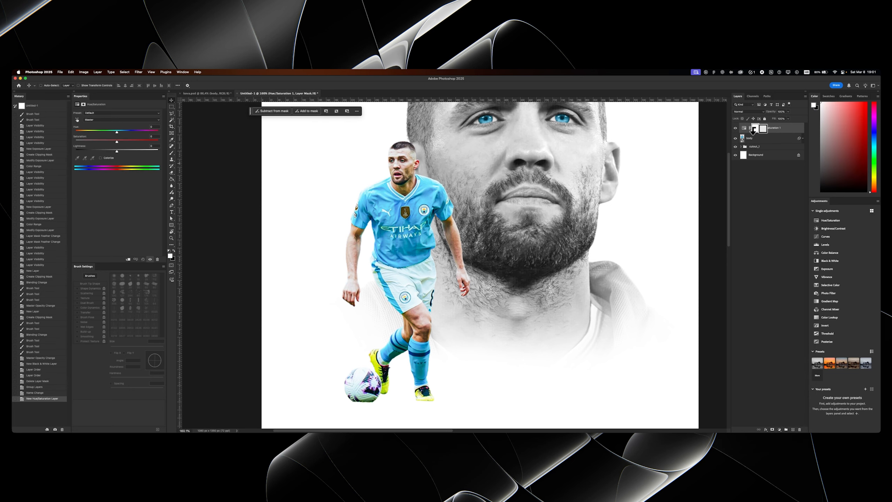
{"action": "left_click", "coordinate": [753, 133], "text": "alt"}
{"action": "key", "text": "Delete"}
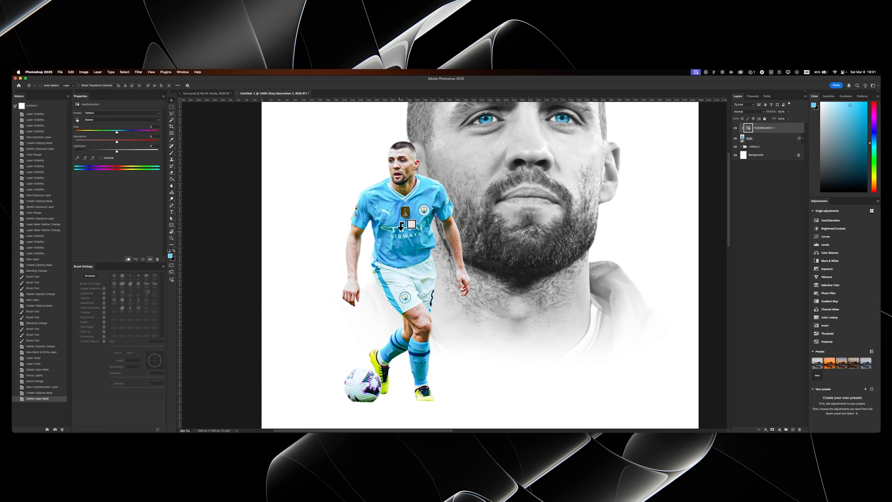
- Set the Reds saturation to -100 in the Hue/Saturation adjustment and widen its color range through yellow to 122°\150°
{"action": "left_click_drag", "start_coordinate": [397, 231], "coordinate": [402, 242]}
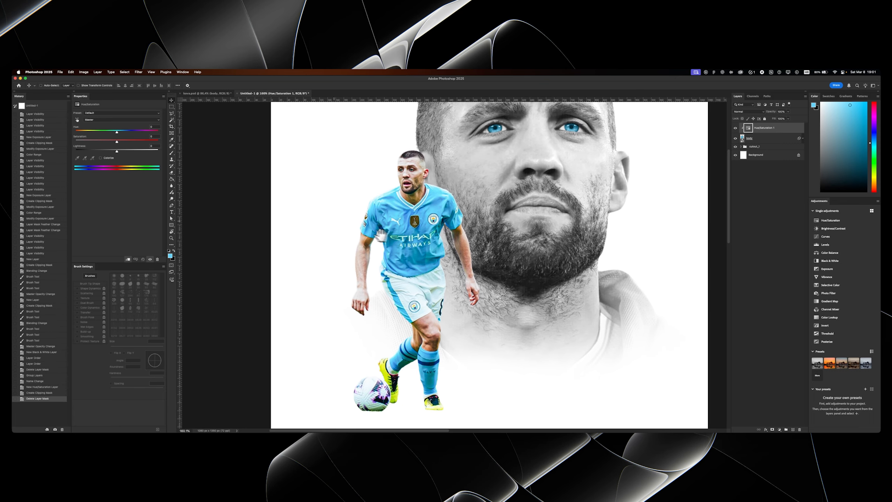
{"action": "left_click", "coordinate": [88, 119]}
{"action": "left_click", "coordinate": [87, 124]}
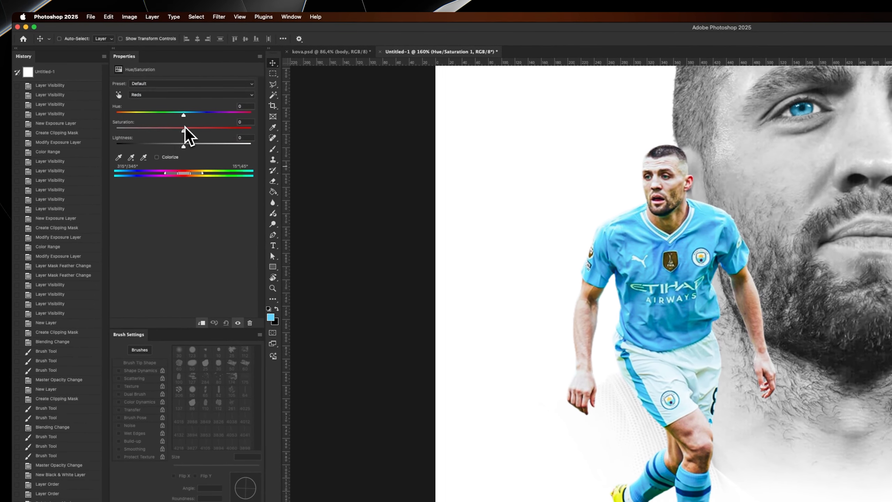
{"action": "left_click_drag", "start_coordinate": [183, 130], "coordinate": [40, 143]}
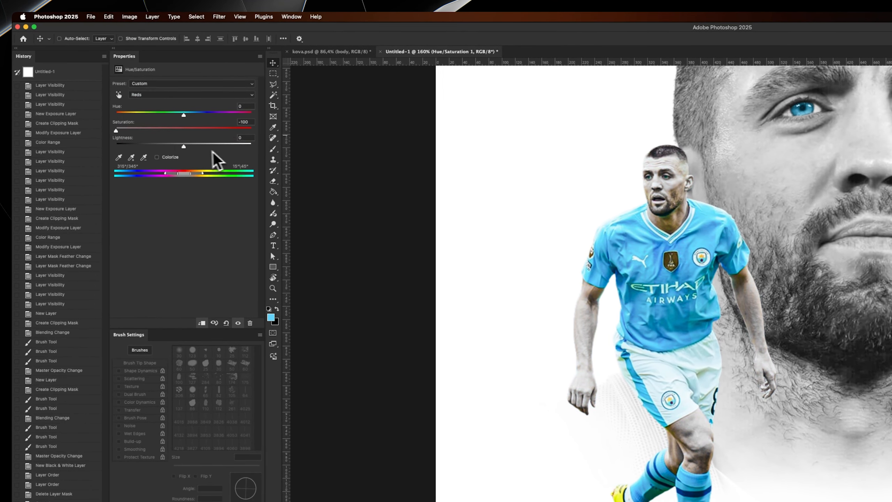
{"action": "left_click_drag", "start_coordinate": [175, 173], "coordinate": [227, 174]}
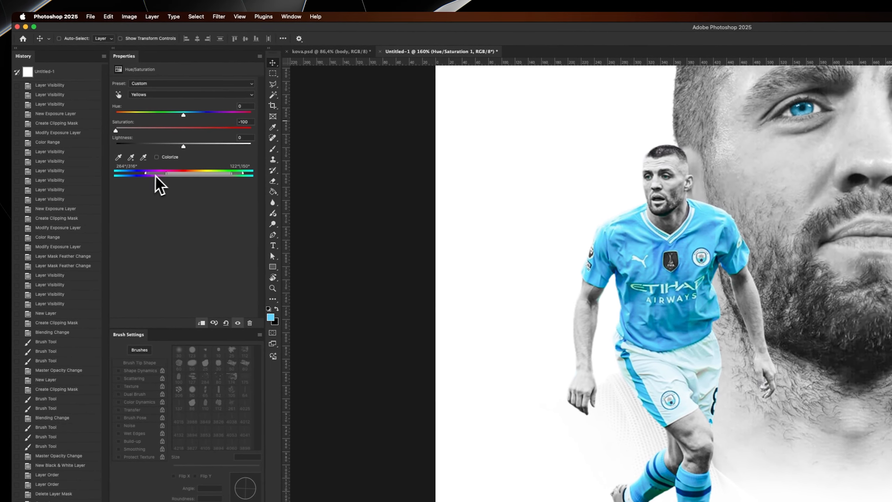
- Extend the other end of the desaturated color range through magenta towards purple, keeping the kit's blue outside it
{"action": "left_click_drag", "start_coordinate": [43, 132], "coordinate": [40, 132]}
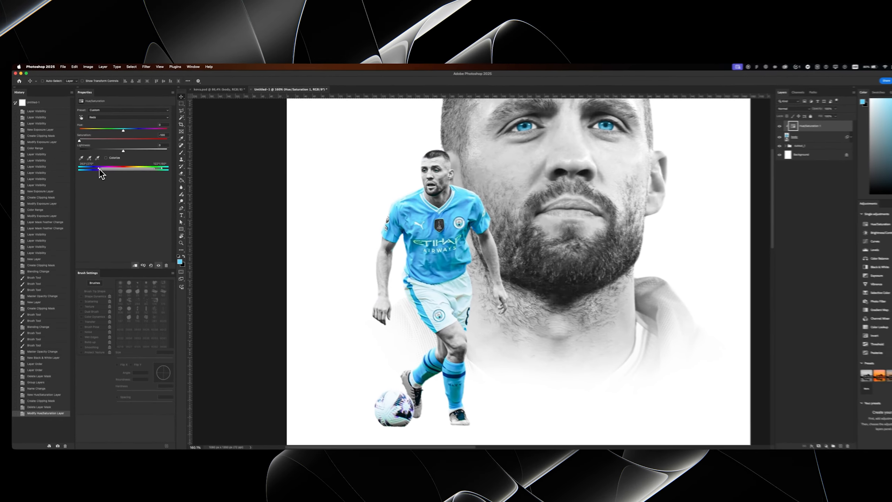
{"action": "mouse_move", "coordinate": [146, 174]}
{"action": "left_mouse_down"}
{"action": "mouse_move", "coordinate": [138, 174]}
{"action": "mouse_move", "coordinate": [153, 175]}
{"action": "left_mouse_up"}
{"action": "left_click_drag", "start_coordinate": [99, 171], "coordinate": [96, 171]}
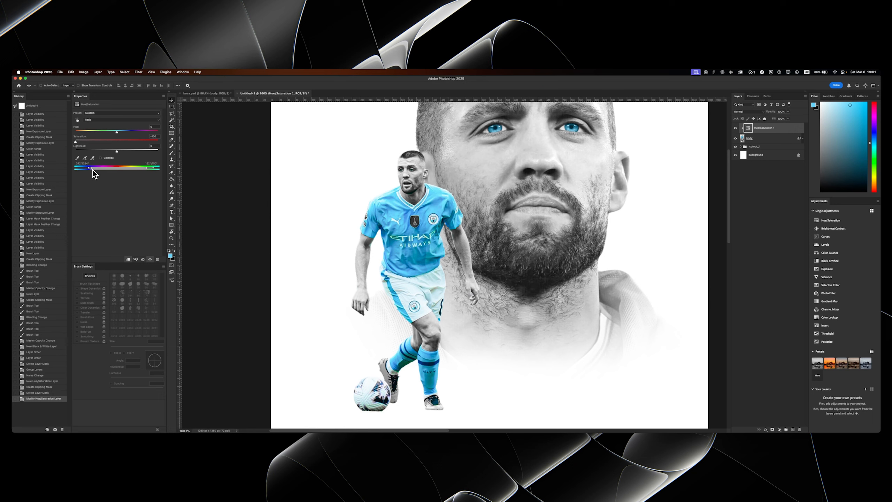
{"action": "left_click_drag", "start_coordinate": [92, 170], "coordinate": [87, 169]}
{"action": "left_click_drag", "start_coordinate": [446, 255], "coordinate": [420, 275]}
{"action": "mouse_move", "coordinate": [441, 253]}
{"action": "left_mouse_down"}
{"action": "mouse_move", "coordinate": [459, 246]}
{"action": "mouse_move", "coordinate": [451, 247]}
{"action": "left_mouse_up"}
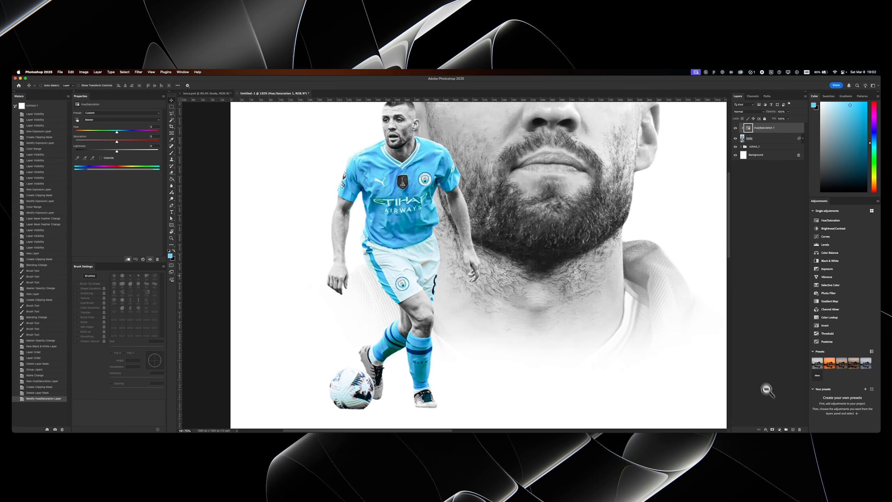
- Add a Black & White adjustment above Hue/Saturation 1, clip it to the body layer and invert its mask to black
{"action": "left_click", "coordinate": [778, 429]}
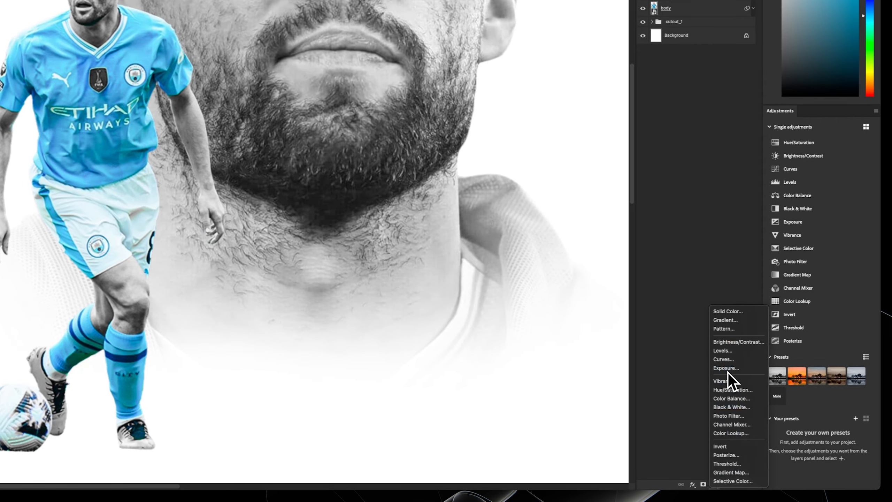
{"action": "left_click", "coordinate": [734, 407]}
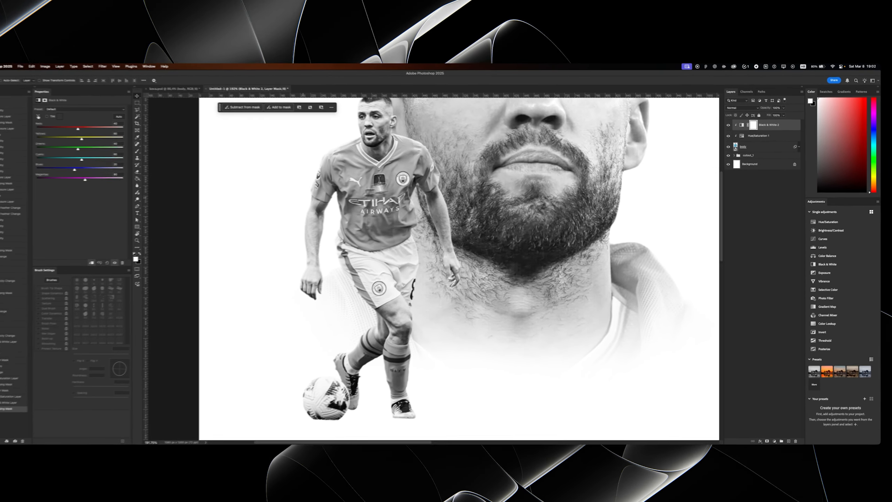
{"action": "key", "text": "super+i"}
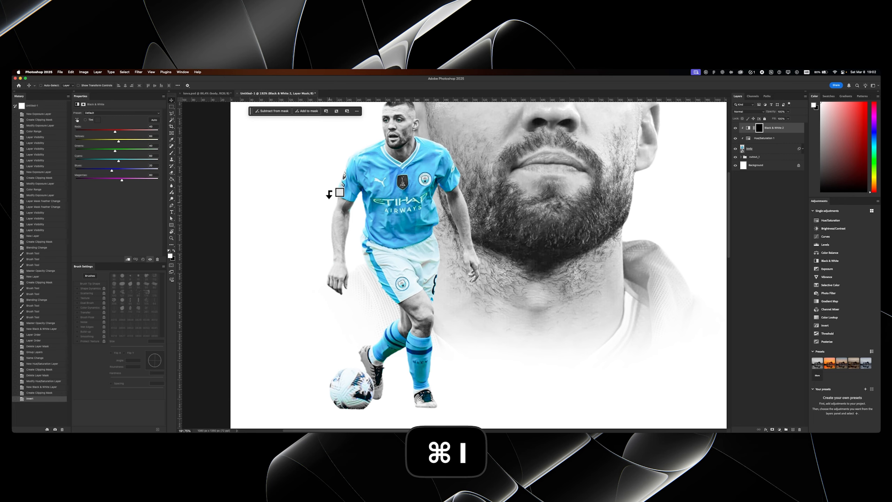
{"action": "scroll", "coordinate": [330, 195], "scroll_direction": "up", "scroll_amount": 2}
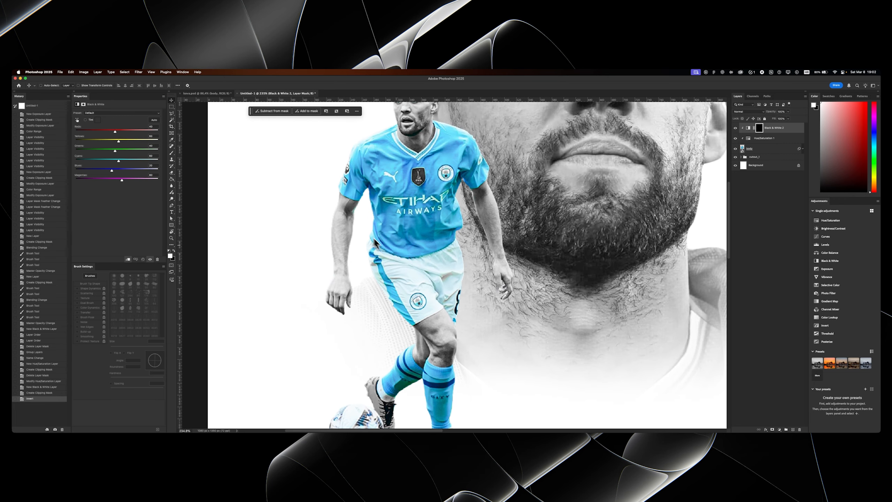
- Paint white on the Black & White 2 mask over the ball and both boots to remove their blue tints
{"action": "key", "text": "b"}
{"action": "left_click_drag", "start_coordinate": [389, 246], "coordinate": [400, 240]}
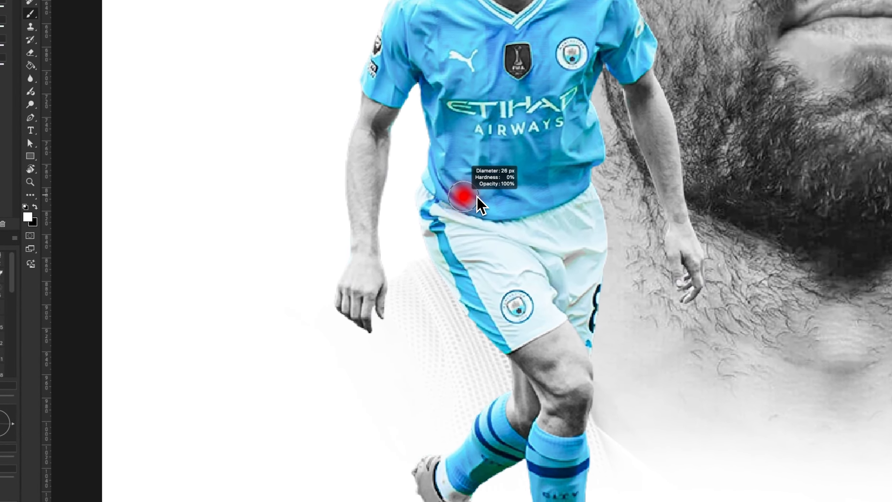
{"action": "left_click_drag", "start_coordinate": [490, 151], "coordinate": [499, 337]}
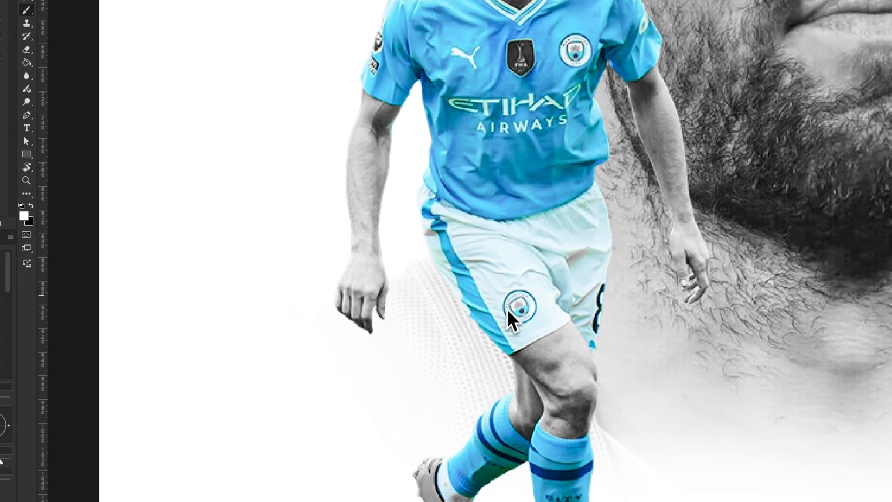
{"action": "left_click_drag", "start_coordinate": [486, 307], "coordinate": [497, 160]}
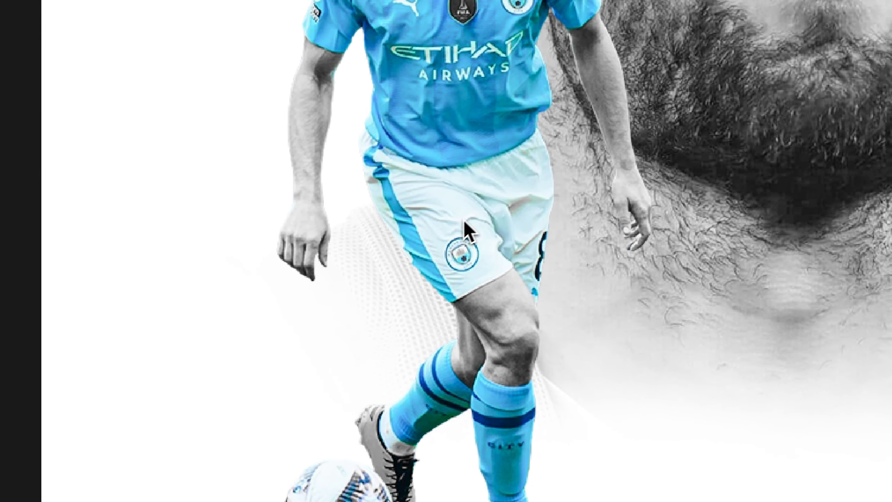
{"action": "left_click_drag", "start_coordinate": [424, 290], "coordinate": [439, 213]}
{"action": "left_click_drag", "start_coordinate": [336, 437], "coordinate": [329, 369]}
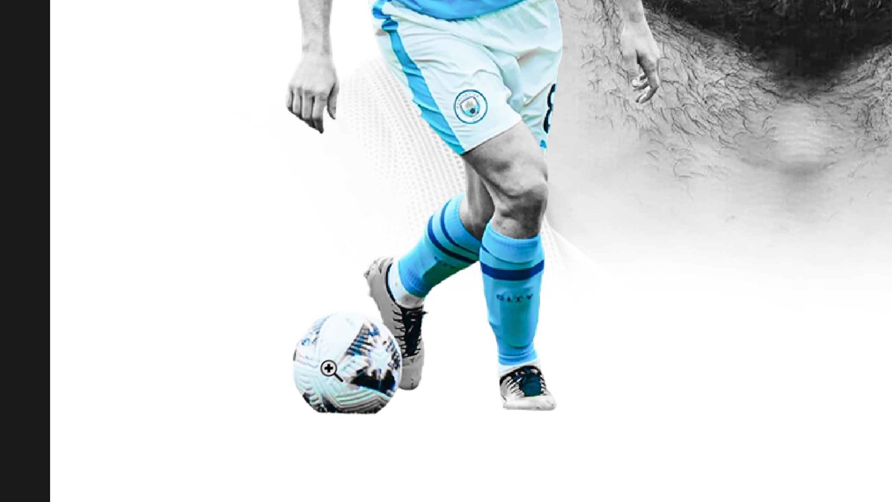
{"action": "left_click", "coordinate": [328, 368]}
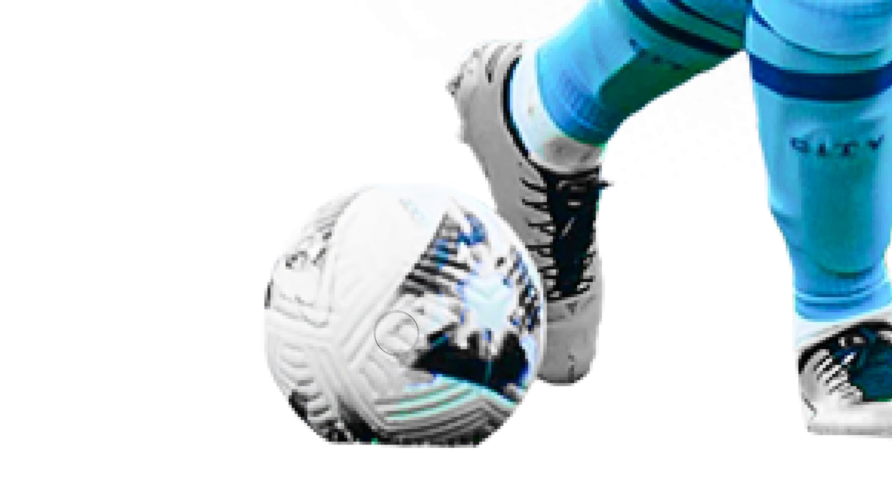
{"action": "mouse_move", "coordinate": [497, 353]}
{"action": "left_mouse_down"}
{"action": "mouse_move", "coordinate": [494, 292]}
{"action": "mouse_move", "coordinate": [473, 240]}
{"action": "mouse_move", "coordinate": [451, 342]}
{"action": "left_mouse_up"}
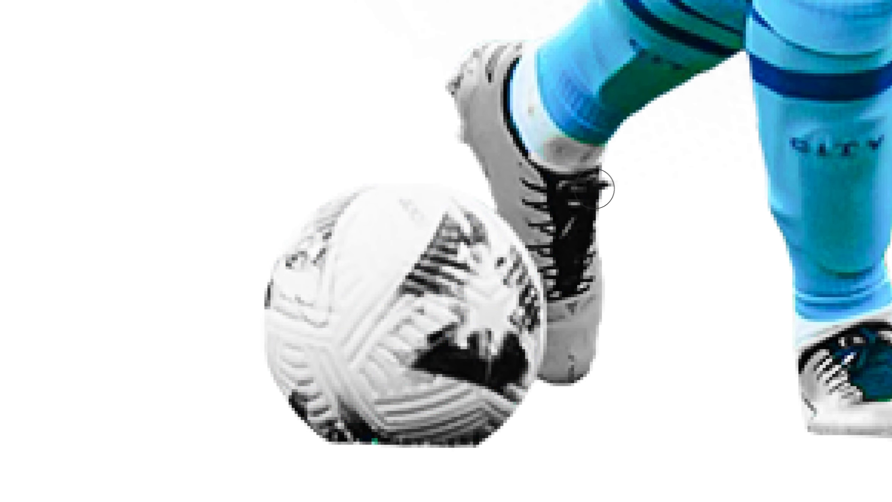
{"action": "left_click_drag", "start_coordinate": [535, 213], "coordinate": [397, 292]}
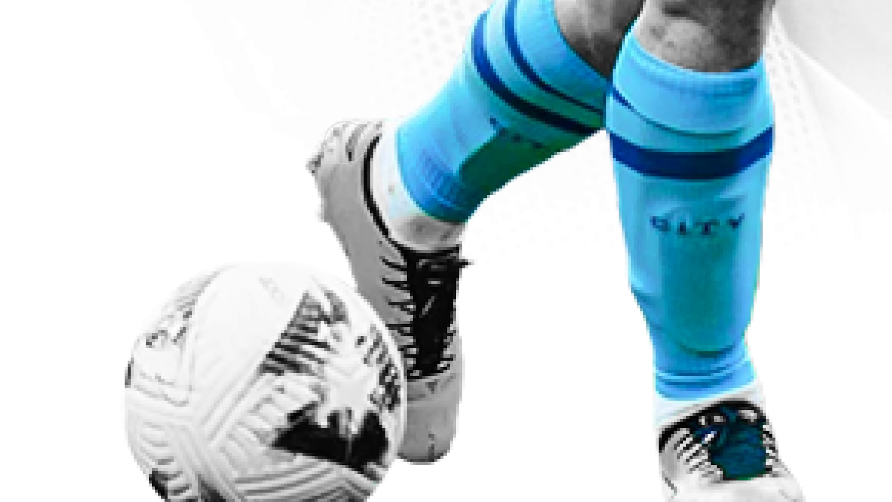
{"action": "left_click_drag", "start_coordinate": [378, 155], "coordinate": [370, 220]}
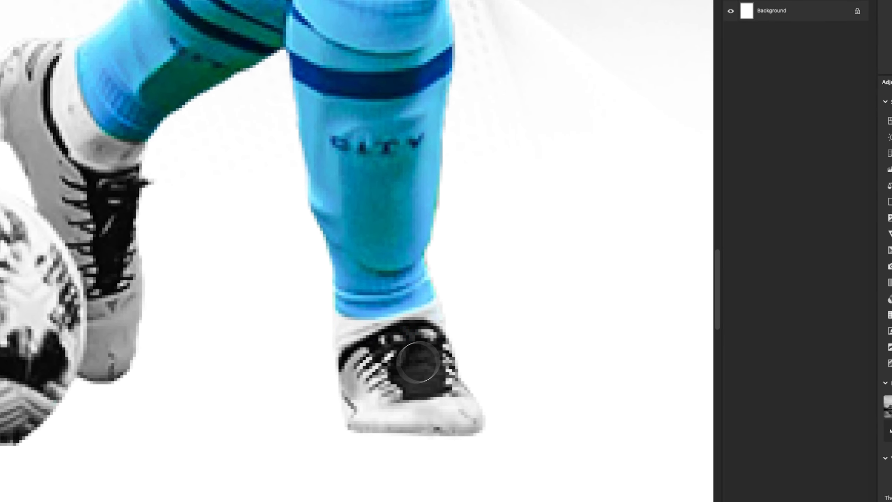
- Paint white on the mask over the far leg of the shorts and its number, stopping at the shirt hem
{"action": "left_click_drag", "start_coordinate": [429, 188], "coordinate": [345, 386]}
{"action": "left_click_drag", "start_coordinate": [498, 67], "coordinate": [403, 390]}
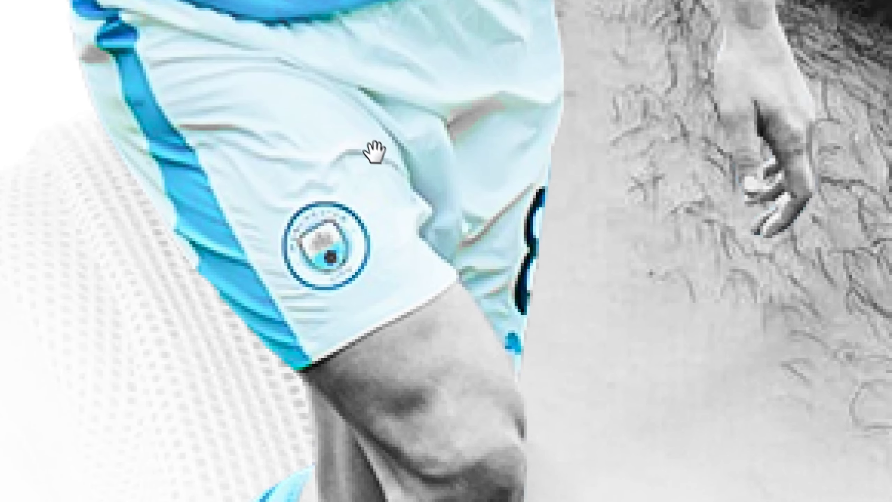
{"action": "left_click_drag", "start_coordinate": [374, 152], "coordinate": [376, 234]}
{"action": "mouse_move", "coordinate": [422, 146]}
{"action": "left_mouse_down"}
{"action": "mouse_move", "coordinate": [400, 165]}
{"action": "mouse_move", "coordinate": [394, 137]}
{"action": "mouse_move", "coordinate": [398, 181]}
{"action": "mouse_move", "coordinate": [449, 166]}
{"action": "mouse_move", "coordinate": [527, 102]}
{"action": "left_mouse_up"}
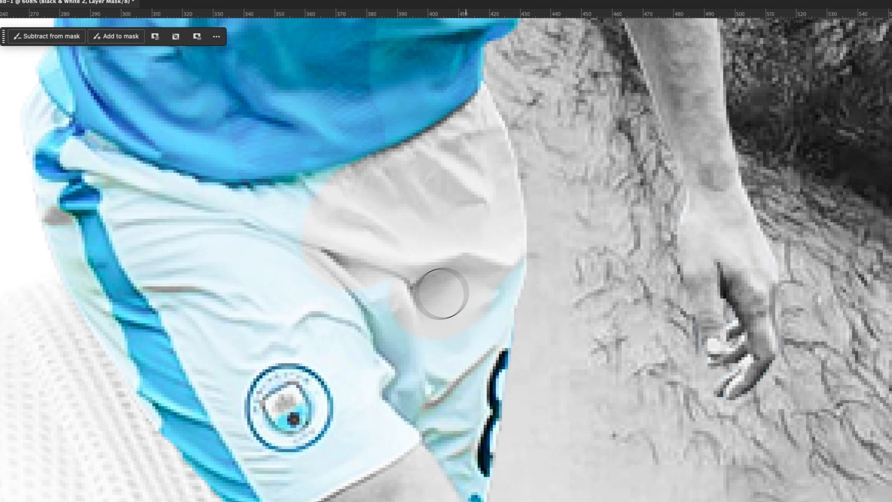
{"action": "mouse_move", "coordinate": [441, 294]}
{"action": "left_mouse_down"}
{"action": "mouse_move", "coordinate": [484, 338]}
{"action": "mouse_move", "coordinate": [509, 501]}
{"action": "mouse_move", "coordinate": [426, 351]}
{"action": "left_mouse_up"}
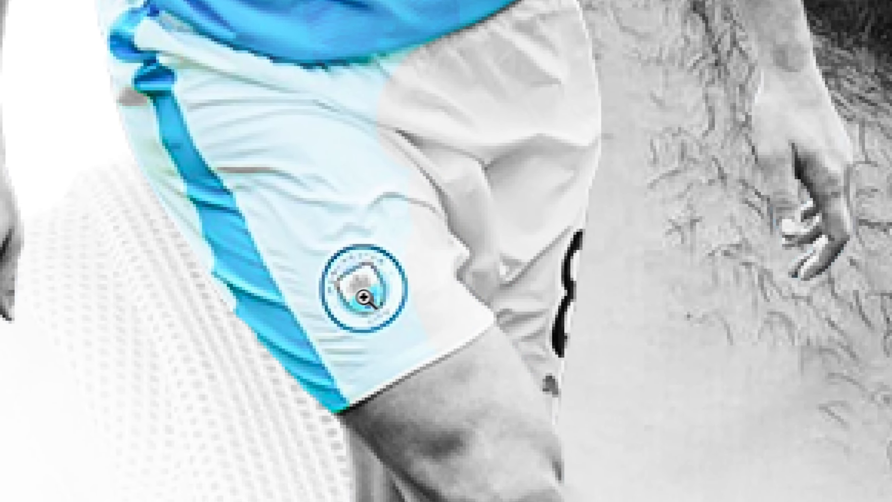
- Continue painting the front leg of the shorts and its crest to grey, leaving the side stripe blue
{"action": "left_click_drag", "start_coordinate": [368, 296], "coordinate": [386, 293]}
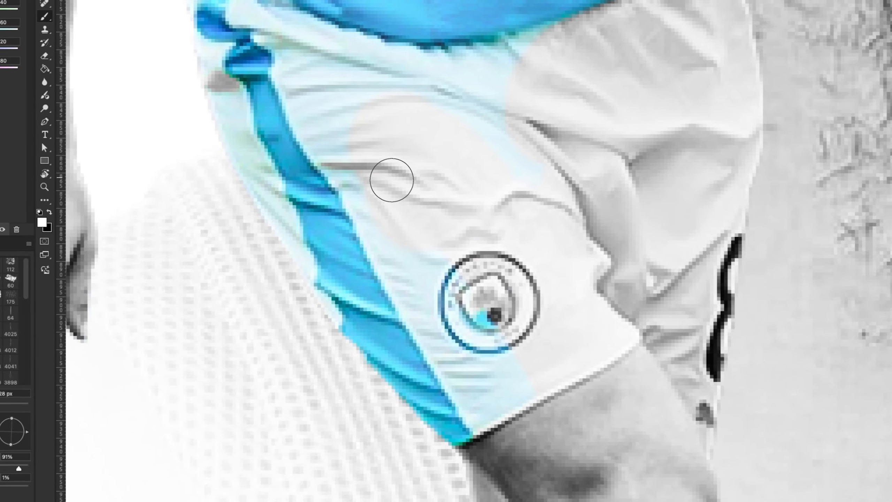
{"action": "mouse_move", "coordinate": [412, 209]}
{"action": "left_mouse_down"}
{"action": "mouse_move", "coordinate": [386, 168]}
{"action": "mouse_move", "coordinate": [472, 323]}
{"action": "left_mouse_up"}
{"action": "mouse_move", "coordinate": [492, 353]}
{"action": "left_mouse_down"}
{"action": "mouse_move", "coordinate": [512, 391]}
{"action": "mouse_move", "coordinate": [525, 395]}
{"action": "left_mouse_up"}
{"action": "left_click_drag", "start_coordinate": [419, 161], "coordinate": [401, 171]}
{"action": "left_click_drag", "start_coordinate": [463, 131], "coordinate": [505, 156]}
{"action": "mouse_move", "coordinate": [508, 202]}
{"action": "left_mouse_down"}
{"action": "mouse_move", "coordinate": [529, 171]}
{"action": "mouse_move", "coordinate": [603, 148]}
{"action": "left_mouse_up"}
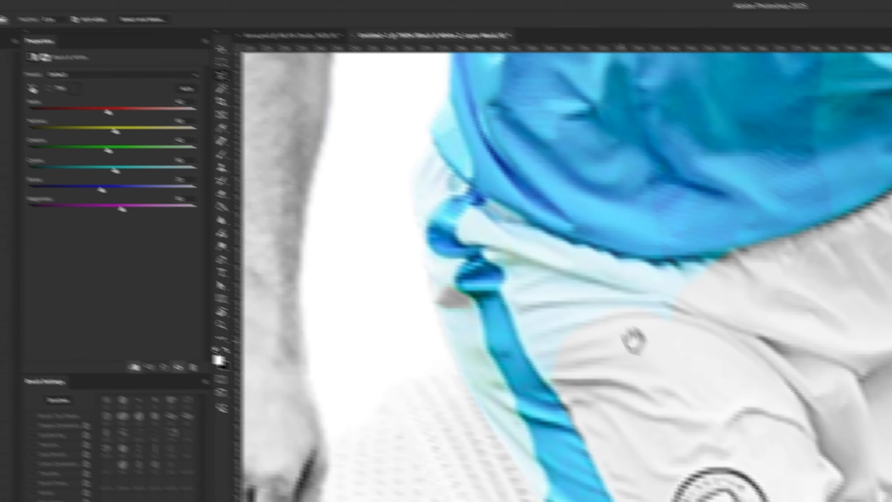
- Select the shorts area between the shirt hem and blue stripe with the Polygonal Lasso, paint it white on the mask and deselect
{"action": "left_click_drag", "start_coordinate": [634, 341], "coordinate": [645, 356]}
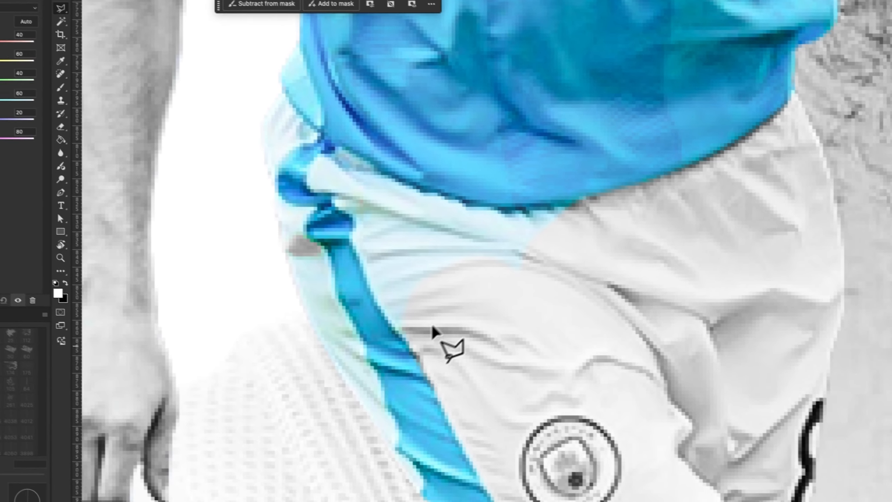
{"action": "left_click", "coordinate": [570, 411]}
{"action": "left_click", "coordinate": [540, 375]}
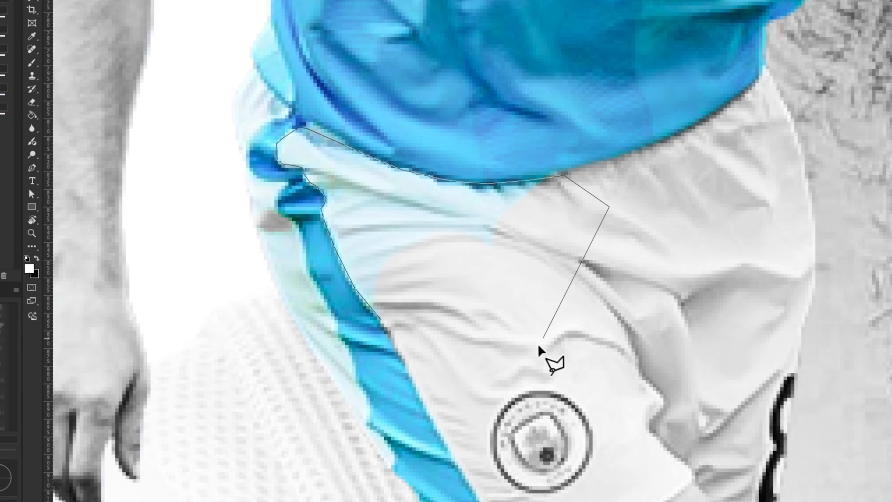
{"action": "double_click", "coordinate": [527, 346]}
{"action": "left_click_drag", "start_coordinate": [484, 225], "coordinate": [315, 158]}
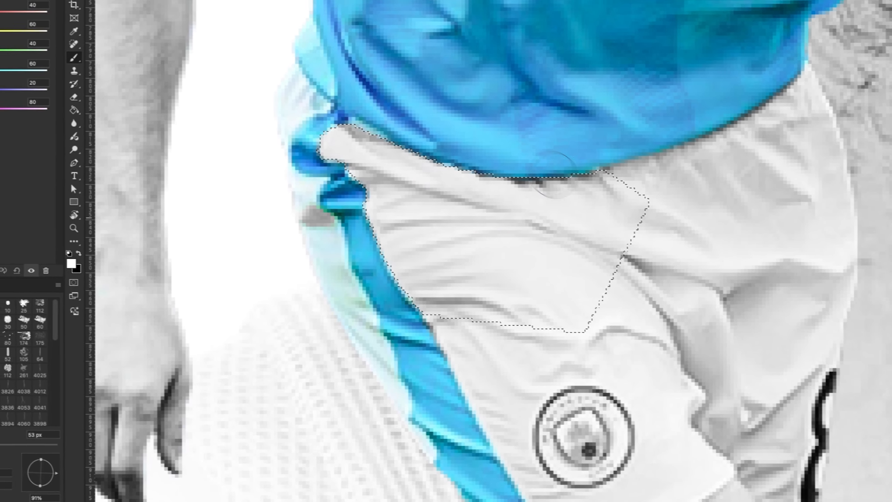
{"action": "key", "text": "super+d"}
- Paint black on the mask over the shorts crest to restore its blue, and switch back to white
{"action": "left_click_drag", "start_coordinate": [549, 407], "coordinate": [505, 405]}
{"action": "left_click_drag", "start_coordinate": [448, 330], "coordinate": [446, 330]}
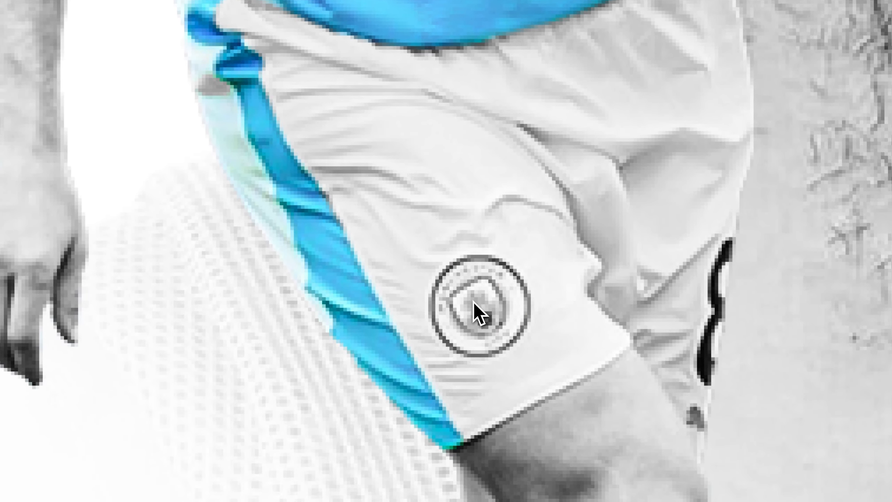
{"action": "left_click_drag", "start_coordinate": [478, 305], "coordinate": [481, 306]}
{"action": "left_click", "coordinate": [479, 306]}
{"action": "left_click_drag", "start_coordinate": [387, 319], "coordinate": [521, 282]}
{"action": "left_click_drag", "start_coordinate": [390, 124], "coordinate": [368, 126]}
{"action": "key", "text": "x"}
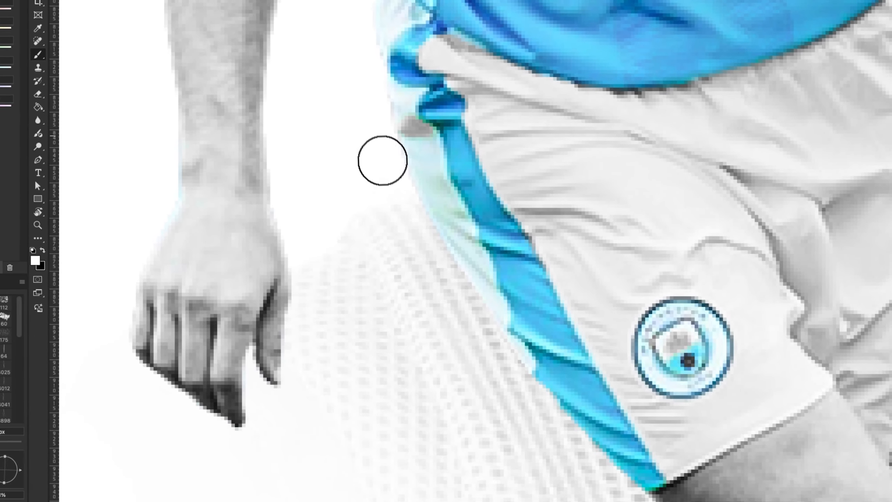
- Paint white on the mask over the outer edge of the shorts beside the blue stripe, up to the waist
{"action": "left_click_drag", "start_coordinate": [327, 54], "coordinate": [355, 131]}
{"action": "mouse_move", "coordinate": [430, 214]}
{"action": "left_mouse_down"}
{"action": "mouse_move", "coordinate": [432, 189]}
{"action": "mouse_move", "coordinate": [505, 361]}
{"action": "mouse_move", "coordinate": [433, 223]}
{"action": "mouse_move", "coordinate": [394, 120]}
{"action": "mouse_move", "coordinate": [387, 158]}
{"action": "left_mouse_up"}
{"action": "left_click_drag", "start_coordinate": [456, 180], "coordinate": [482, 358]}
{"action": "left_click_drag", "start_coordinate": [473, 245], "coordinate": [492, 232]}
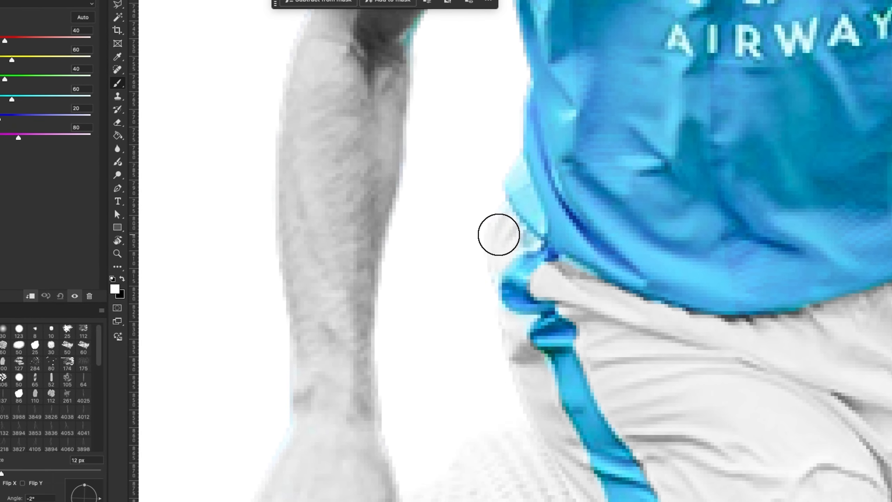
- Paint white on the mask along the player's bare arms to remove the remaining blue fringes
{"action": "left_click_drag", "start_coordinate": [587, 221], "coordinate": [481, 366]}
{"action": "left_click_drag", "start_coordinate": [515, 302], "coordinate": [481, 309]}
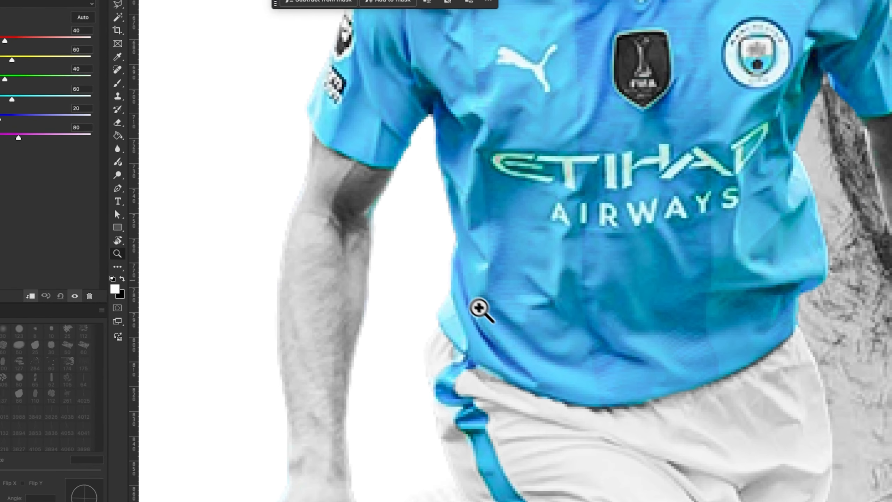
{"action": "left_click_drag", "start_coordinate": [367, 270], "coordinate": [378, 268]}
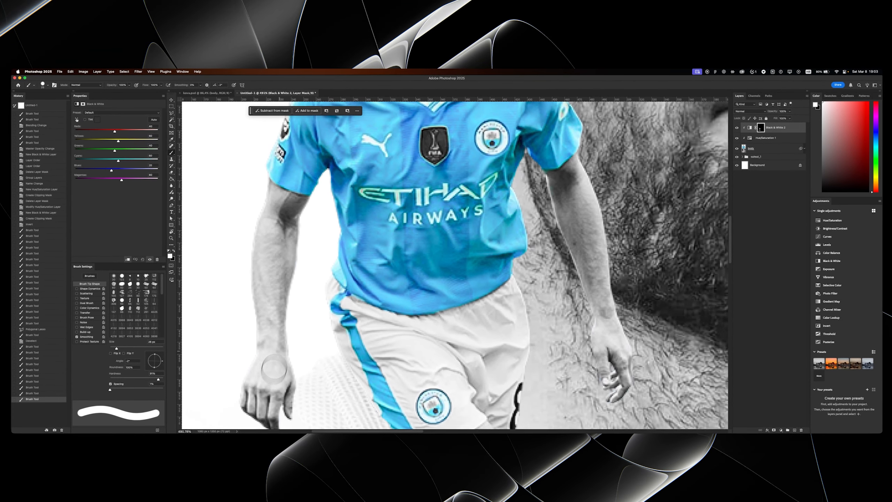
{"action": "left_click_drag", "start_coordinate": [274, 367], "coordinate": [266, 399]}
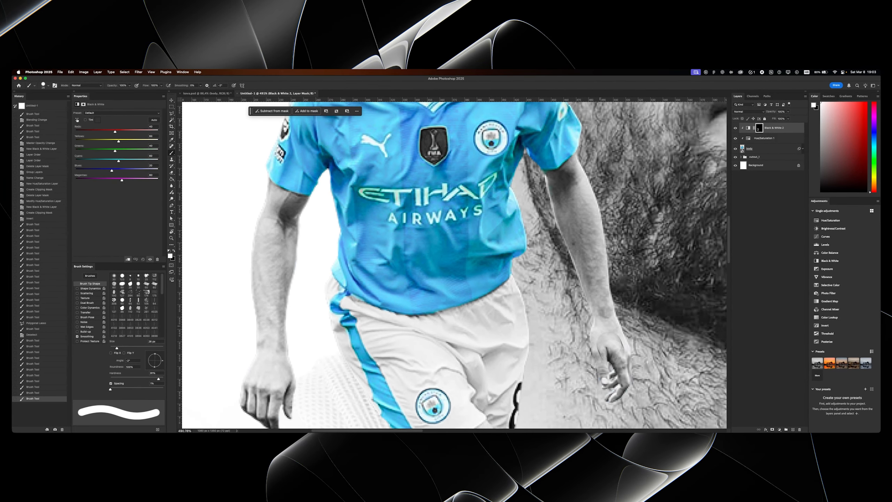
{"action": "left_click_drag", "start_coordinate": [549, 190], "coordinate": [540, 302]}
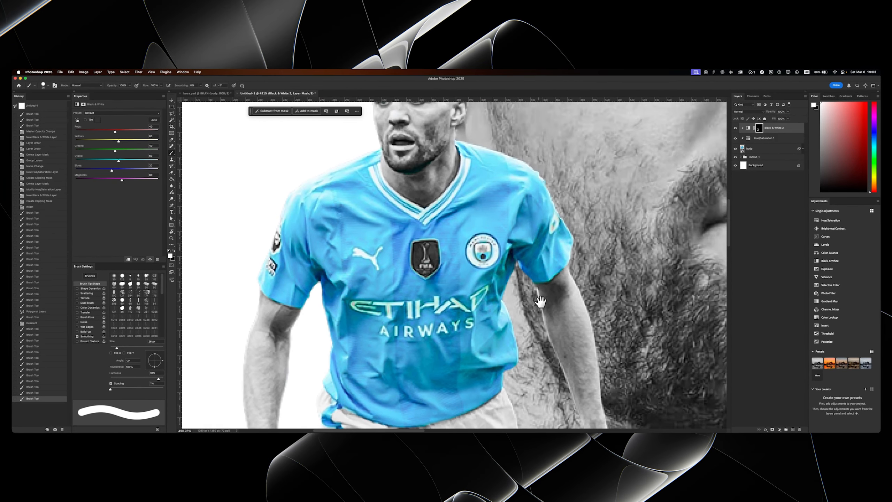
{"action": "left_click_drag", "start_coordinate": [489, 255], "coordinate": [488, 268]}
{"action": "left_click_drag", "start_coordinate": [464, 236], "coordinate": [462, 275]}
{"action": "left_click_drag", "start_coordinate": [435, 239], "coordinate": [432, 275]}
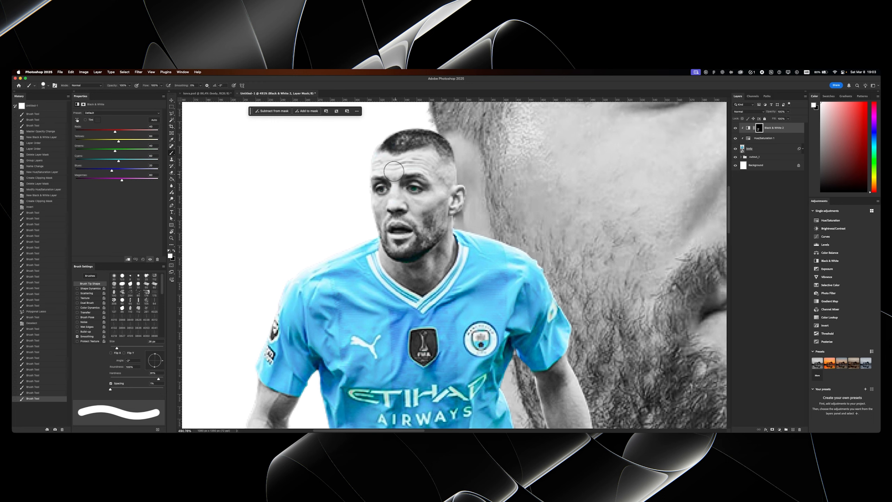
{"action": "left_click", "coordinate": [428, 186]}
{"action": "key", "text": "super+z"}
{"action": "left_click_drag", "start_coordinate": [480, 197], "coordinate": [437, 140]}
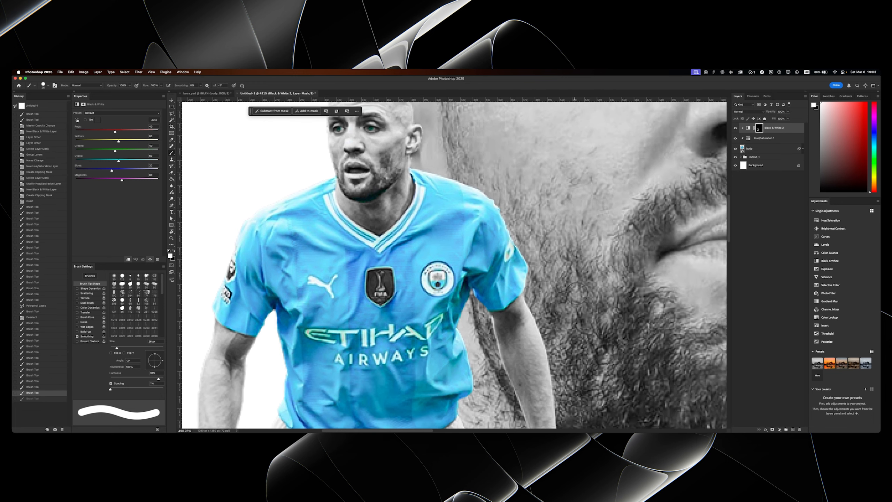
- Add a new layer clipped above Black & White 2 and set up a white soft brush with 0% hardness
{"action": "left_click", "coordinate": [537, 240]}
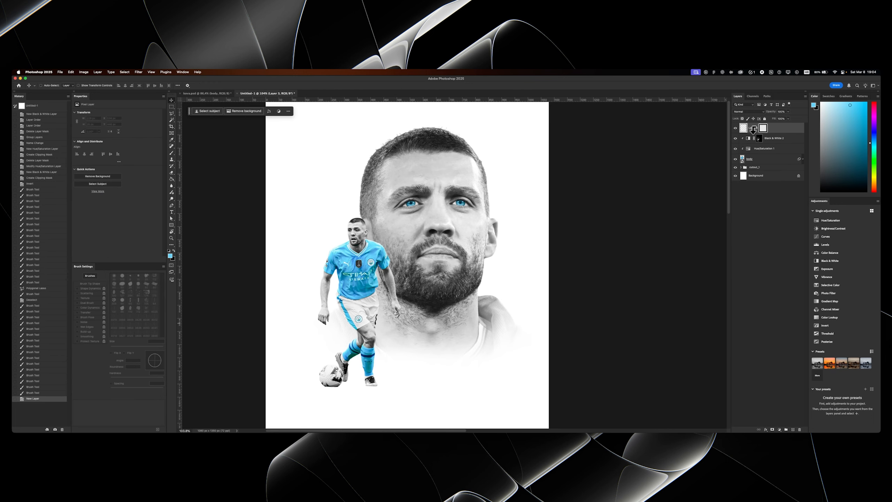
{"action": "left_click", "coordinate": [753, 132], "text": "alt"}
{"action": "left_click_drag", "start_coordinate": [316, 289], "coordinate": [389, 272]}
{"action": "key", "text": "d"}
{"action": "key", "text": "x"}
{"action": "mouse_move", "coordinate": [386, 272]}
{"action": "left_mouse_down"}
{"action": "mouse_move", "coordinate": [410, 249]}
{"action": "mouse_move", "coordinate": [412, 222]}
{"action": "mouse_move", "coordinate": [416, 234]}
{"action": "mouse_move", "coordinate": [403, 246]}
{"action": "left_mouse_up"}
{"action": "key", "text": "b"}
{"action": "left_click_drag", "start_coordinate": [402, 137], "coordinate": [403, 150]}
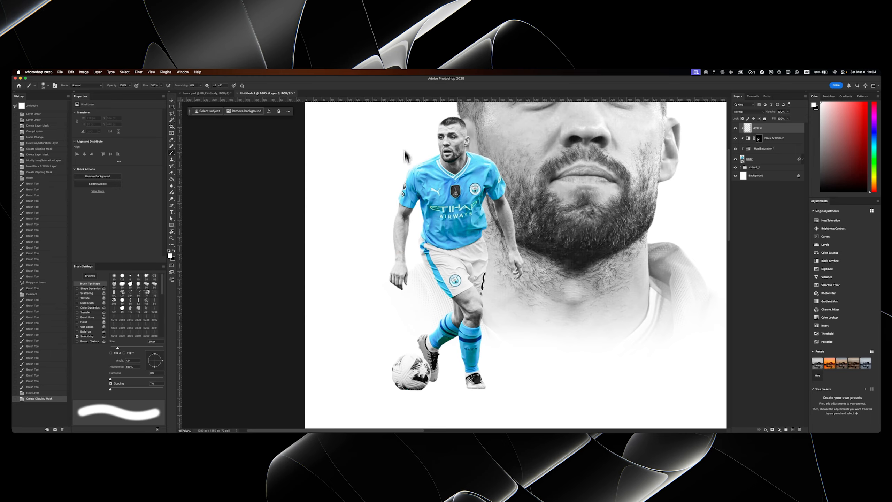
- Start outlining the player's rear leg below the shorts hem with the Polygonal Lasso
{"action": "left_click_drag", "start_coordinate": [410, 257], "coordinate": [427, 257]}
{"action": "left_click_drag", "start_coordinate": [432, 274], "coordinate": [417, 181]}
{"action": "left_click_drag", "start_coordinate": [463, 241], "coordinate": [473, 220]}
{"action": "left_click_drag", "start_coordinate": [464, 235], "coordinate": [488, 304]}
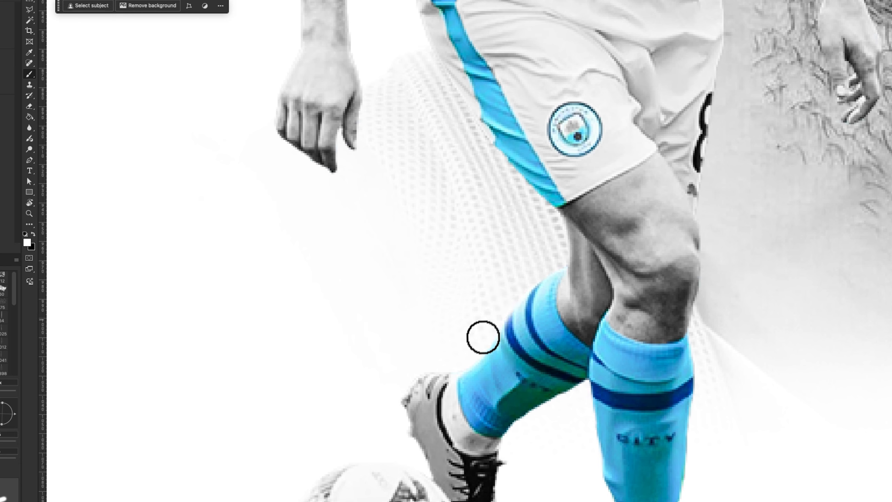
{"action": "key", "text": "z"}
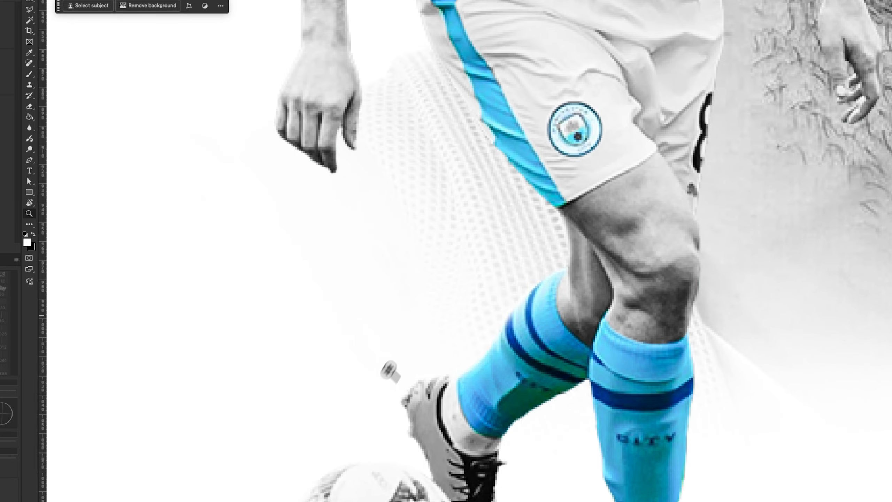
{"action": "left_click_drag", "start_coordinate": [389, 371], "coordinate": [360, 353]}
{"action": "left_click_drag", "start_coordinate": [430, 313], "coordinate": [465, 273]}
{"action": "left_click_drag", "start_coordinate": [314, 160], "coordinate": [351, 152]}
{"action": "left_click_drag", "start_coordinate": [366, 177], "coordinate": [337, 10]}
{"action": "left_click", "coordinate": [31, 11]}
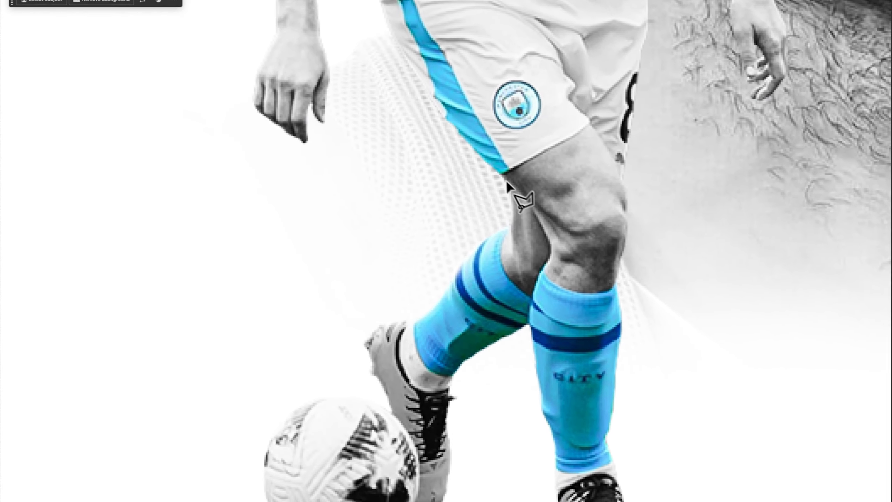
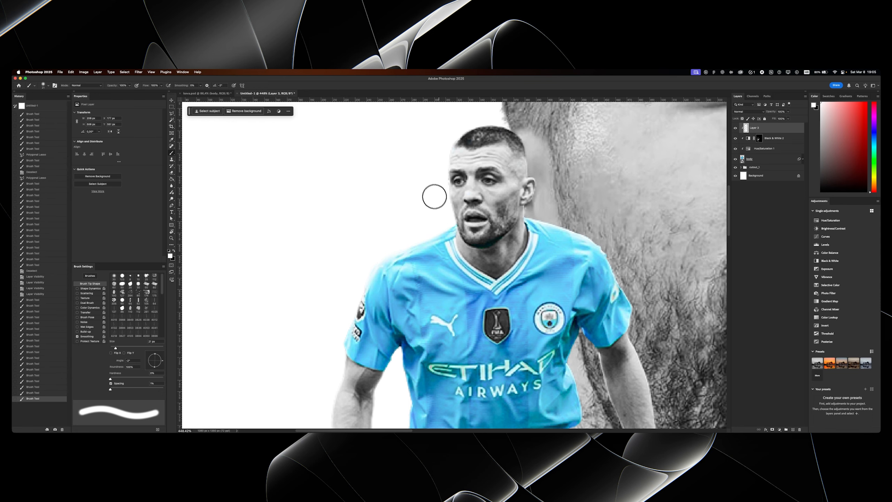
- Paint soft white light over the player's outer shoulder and sleeve on the clipped layer, using large brush sizes up to 144 px
{"action": "left_click_drag", "start_coordinate": [450, 121], "coordinate": [454, 116]}
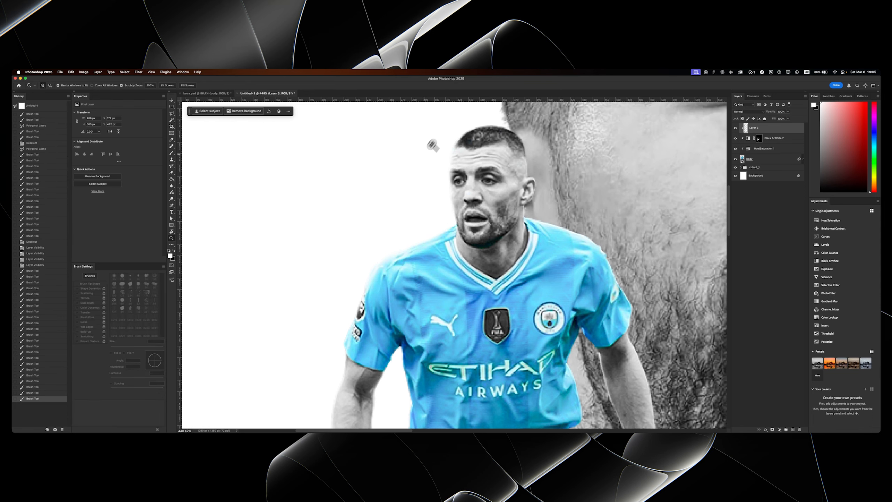
{"action": "mouse_move", "coordinate": [432, 145]}
{"action": "left_mouse_down"}
{"action": "mouse_move", "coordinate": [406, 177]}
{"action": "mouse_move", "coordinate": [419, 163]}
{"action": "left_mouse_up"}
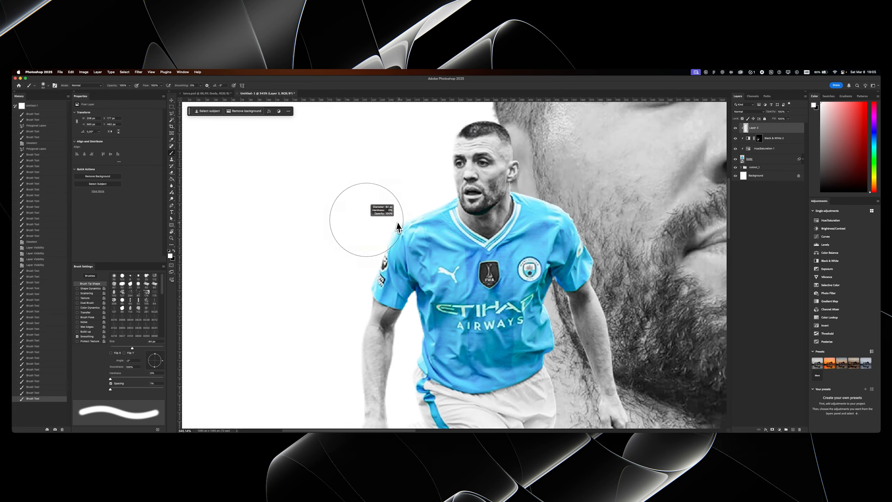
{"action": "left_click_drag", "start_coordinate": [358, 222], "coordinate": [382, 227]}
{"action": "left_click", "coordinate": [353, 215]}
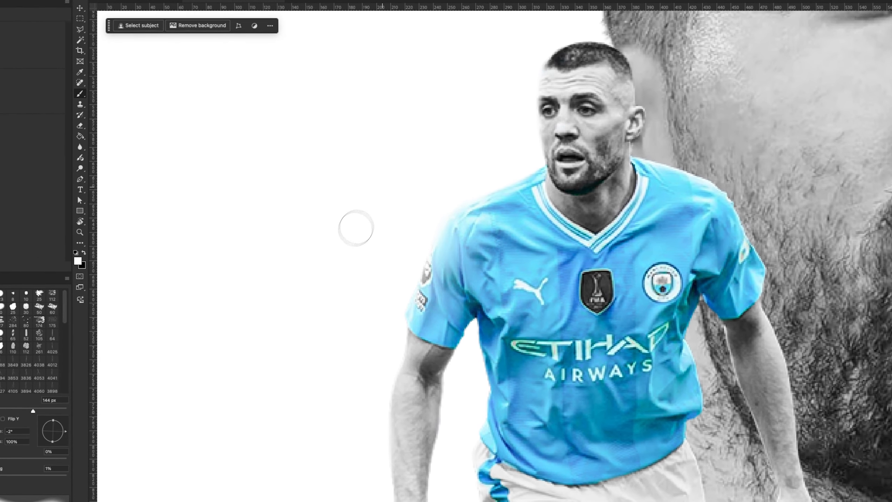
{"action": "left_click_drag", "start_coordinate": [398, 150], "coordinate": [349, 233]}
{"action": "left_click_drag", "start_coordinate": [385, 197], "coordinate": [399, 179]}
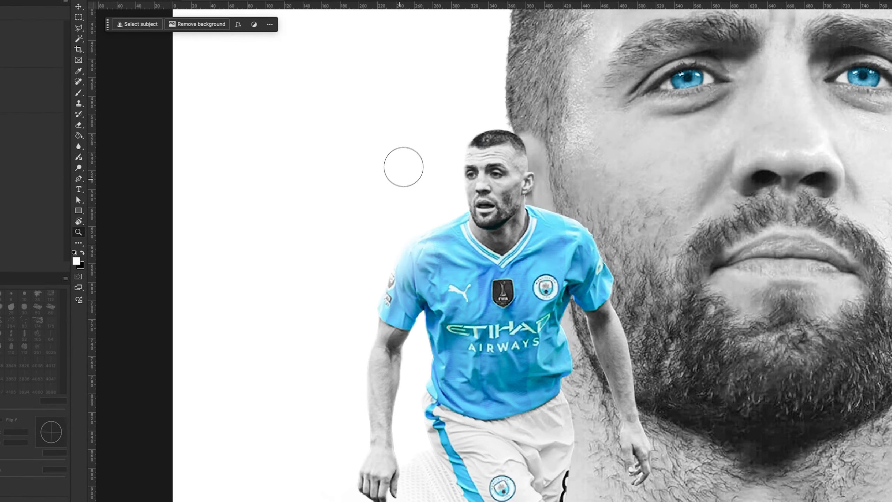
{"action": "mouse_move", "coordinate": [437, 302]}
{"action": "left_mouse_down"}
{"action": "mouse_move", "coordinate": [411, 304]}
{"action": "mouse_move", "coordinate": [444, 301]}
{"action": "mouse_move", "coordinate": [418, 285]}
{"action": "mouse_move", "coordinate": [450, 249]}
{"action": "mouse_move", "coordinate": [451, 214]}
{"action": "left_mouse_up"}
{"action": "key", "text": "x"}
{"action": "left_click", "coordinate": [444, 288]}
{"action": "key", "text": "super+z"}
{"action": "key", "text": "x"}
- Brush more soft white light over the player's outer edges with smaller brush sizes of 91 px and 59 px
{"action": "mouse_move", "coordinate": [460, 219]}
{"action": "left_mouse_down"}
{"action": "mouse_move", "coordinate": [446, 273]}
{"action": "mouse_move", "coordinate": [454, 253]}
{"action": "left_mouse_up"}
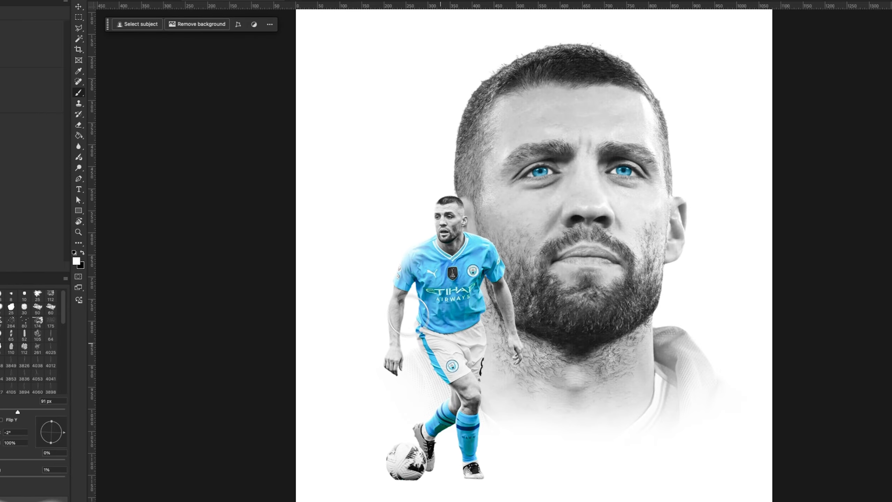
{"action": "left_click_drag", "start_coordinate": [491, 301], "coordinate": [491, 301]}
{"action": "left_click_drag", "start_coordinate": [508, 286], "coordinate": [485, 274]}
{"action": "left_click_drag", "start_coordinate": [523, 254], "coordinate": [522, 268]}
{"action": "left_click_drag", "start_coordinate": [522, 267], "coordinate": [534, 249]}
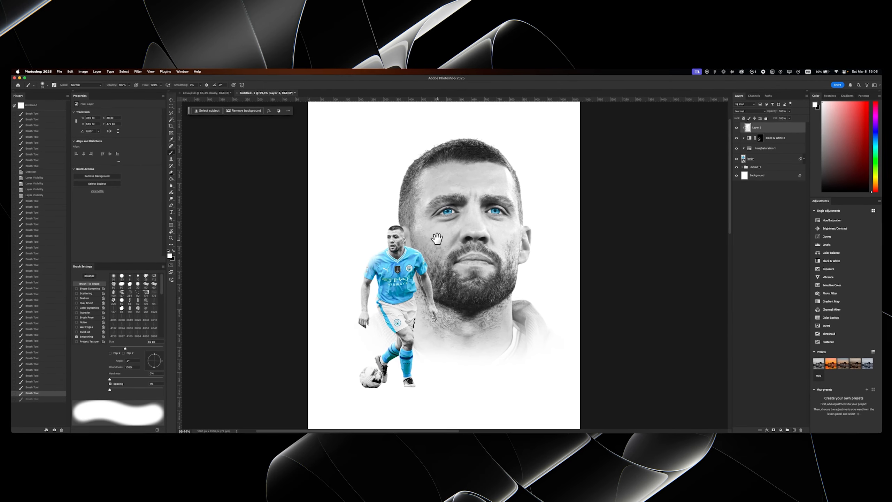
{"action": "left_click_drag", "start_coordinate": [436, 238], "coordinate": [438, 229]}
{"action": "left_click_drag", "start_coordinate": [438, 229], "coordinate": [438, 243]}
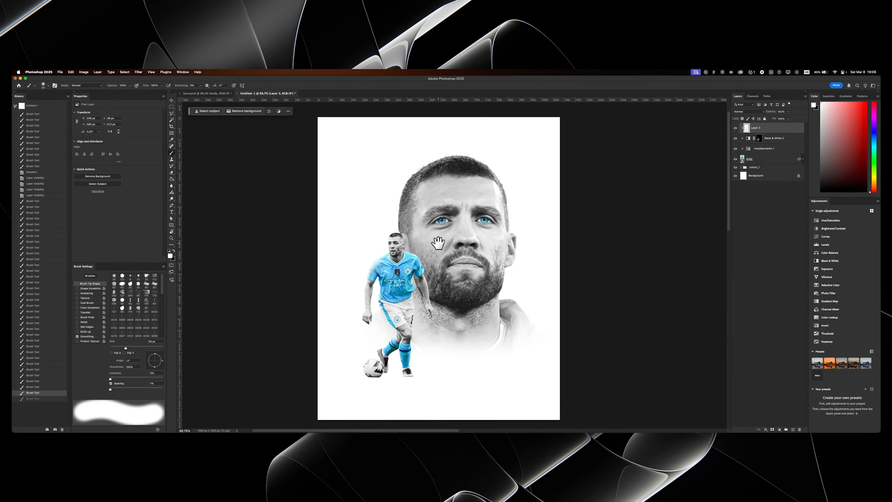
- Group the full-body player layer with its clipped adjustment and paint layers and name the group cutout_2
{"action": "key", "text": "z"}
{"action": "mouse_move", "coordinate": [418, 265]}
{"action": "left_mouse_down"}
{"action": "mouse_move", "coordinate": [427, 265]}
{"action": "mouse_move", "coordinate": [431, 239]}
{"action": "left_mouse_up"}
{"action": "key", "text": "z"}
{"action": "mouse_move", "coordinate": [381, 264]}
{"action": "left_mouse_down"}
{"action": "mouse_move", "coordinate": [395, 263]}
{"action": "mouse_move", "coordinate": [398, 238]}
{"action": "mouse_move", "coordinate": [412, 239]}
{"action": "mouse_move", "coordinate": [389, 250]}
{"action": "mouse_move", "coordinate": [394, 258]}
{"action": "mouse_move", "coordinate": [416, 245]}
{"action": "left_mouse_up"}
{"action": "key", "text": "z"}
{"action": "key", "text": "super+0"}
{"action": "key", "text": "z"}
{"action": "left_click", "coordinate": [749, 160], "text": "shift"}
{"action": "key", "text": "super+g"}
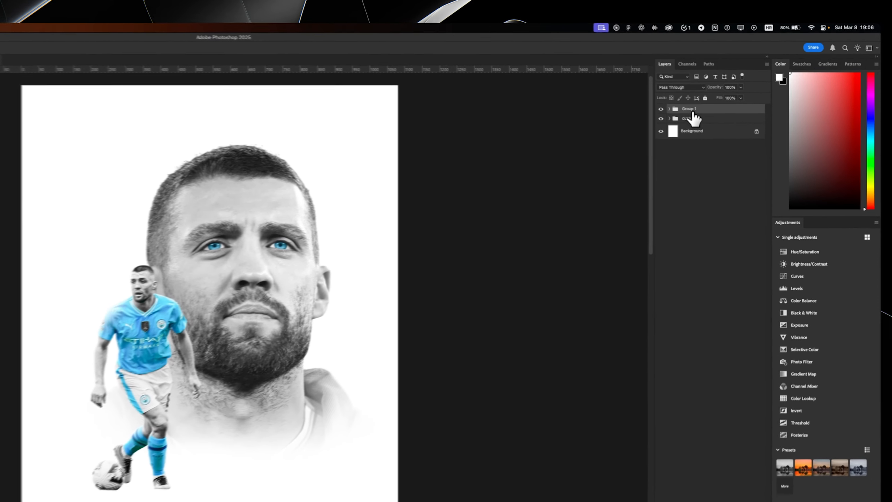
{"action": "double_click", "coordinate": [756, 125]}
{"action": "key", "text": "Escape"}
{"action": "double_click", "coordinate": [756, 127]}
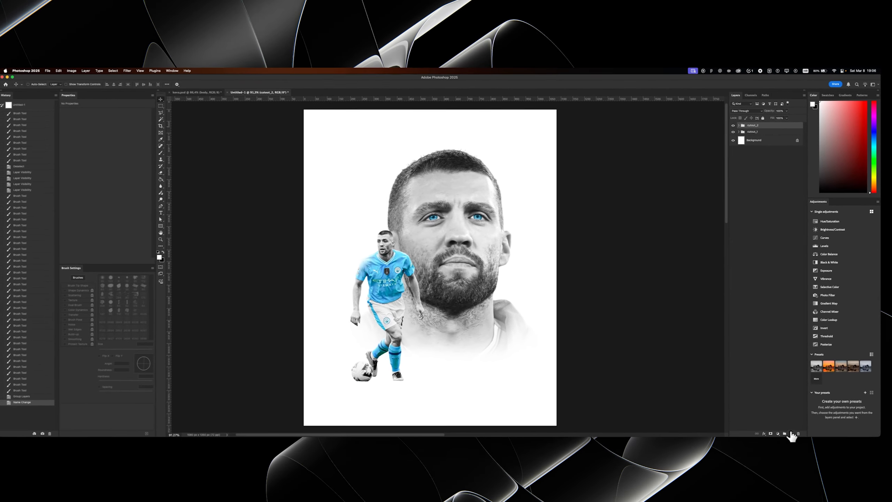
- Add a new layer above cutout_2, dab a very large soft white brush near the canvas's upper right corner, and reduce the layer's opacity
{"action": "left_click", "coordinate": [791, 430]}
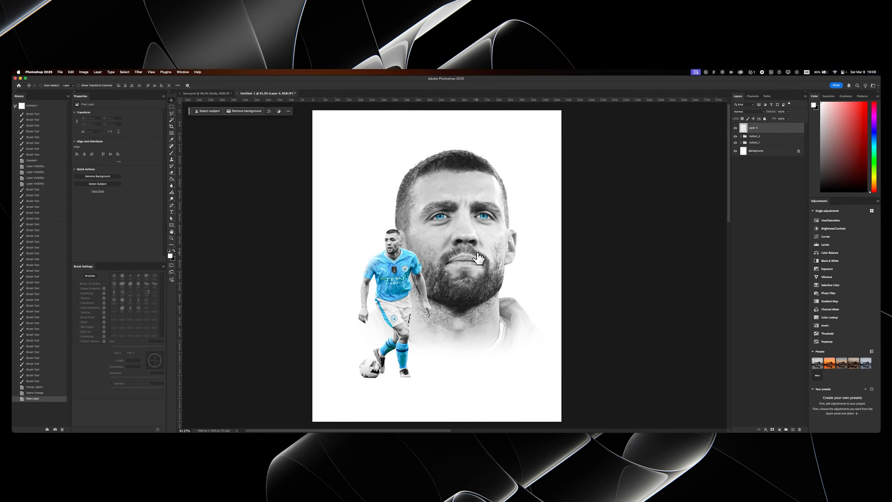
{"action": "key", "text": "b"}
{"action": "mouse_move", "coordinate": [478, 258]}
{"action": "left_mouse_down"}
{"action": "mouse_move", "coordinate": [496, 258]}
{"action": "mouse_move", "coordinate": [470, 279]}
{"action": "mouse_move", "coordinate": [485, 269]}
{"action": "left_mouse_up"}
{"action": "left_click_drag", "start_coordinate": [491, 190], "coordinate": [461, 202]}
{"action": "left_click", "coordinate": [568, 151]}
{"action": "key", "text": "super+z"}
{"action": "left_click", "coordinate": [567, 152]}
{"action": "key", "text": "z"}
{"action": "key", "text": "b"}
{"action": "key", "text": "super+0"}
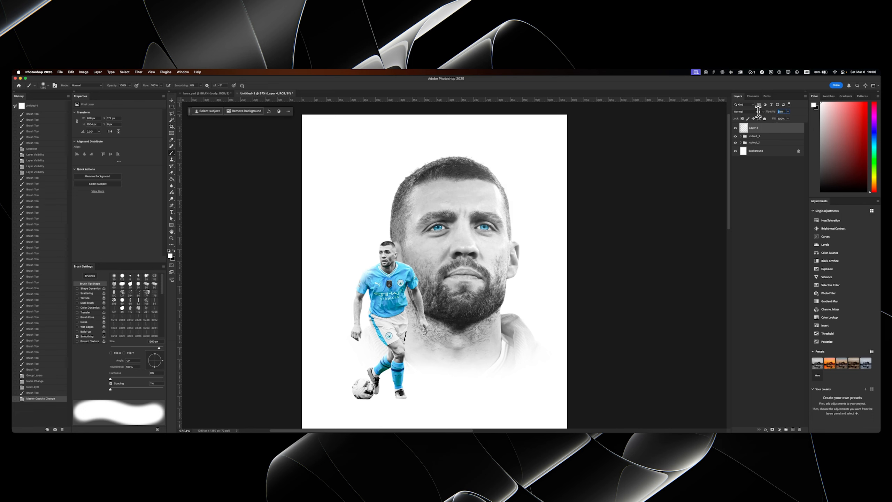
- Rename the white glow layer to light and save the document as tutorial.psd
{"action": "key", "text": "v"}
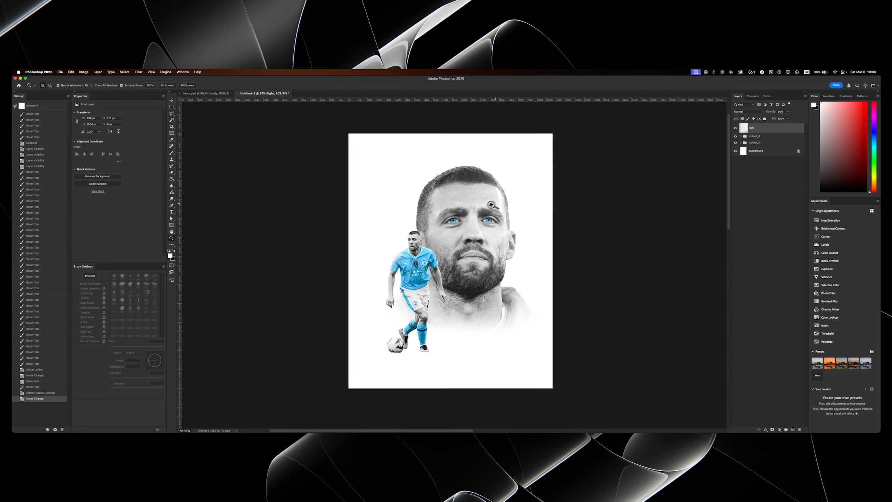
{"action": "mouse_move", "coordinate": [450, 194]}
{"action": "left_mouse_down"}
{"action": "mouse_move", "coordinate": [439, 194]}
{"action": "mouse_move", "coordinate": [456, 194]}
{"action": "left_mouse_up"}
{"action": "left_click_drag", "start_coordinate": [406, 309], "coordinate": [416, 295]}
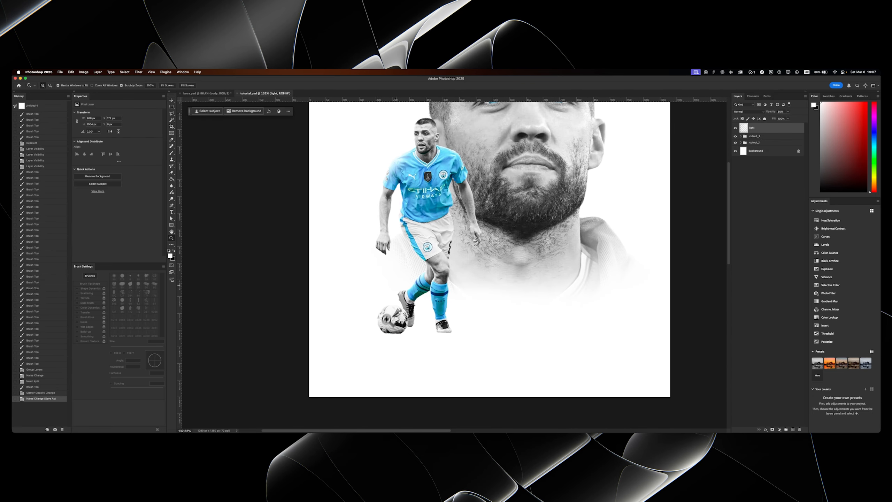
- Add a new layer for the ground shadow and place it between the cutout_2 and cutout_1 groups
{"action": "left_click_drag", "start_coordinate": [388, 326], "coordinate": [540, 258]}
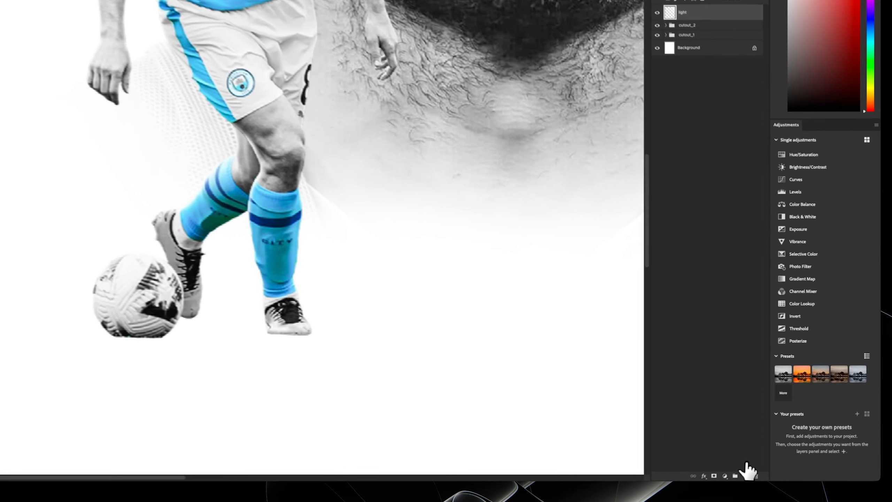
{"action": "left_click", "coordinate": [792, 429]}
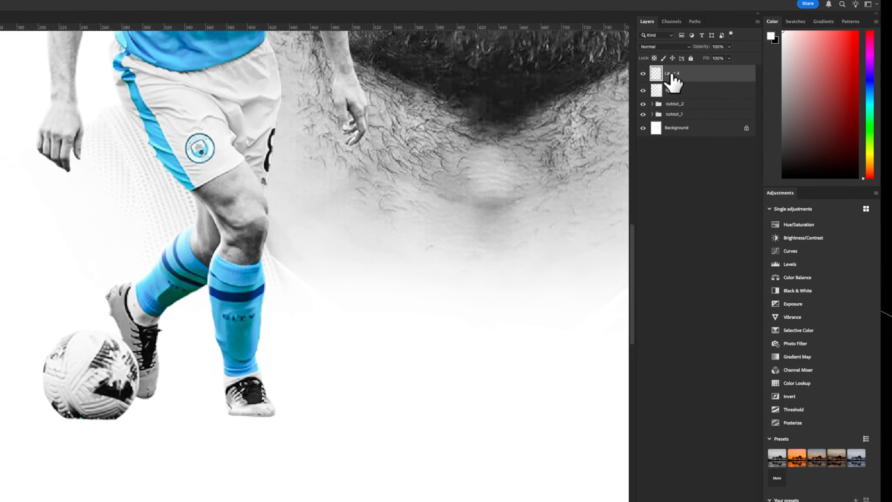
{"action": "left_click_drag", "start_coordinate": [752, 129], "coordinate": [753, 147]}
{"action": "left_click_drag", "start_coordinate": [670, 111], "coordinate": [669, 116]}
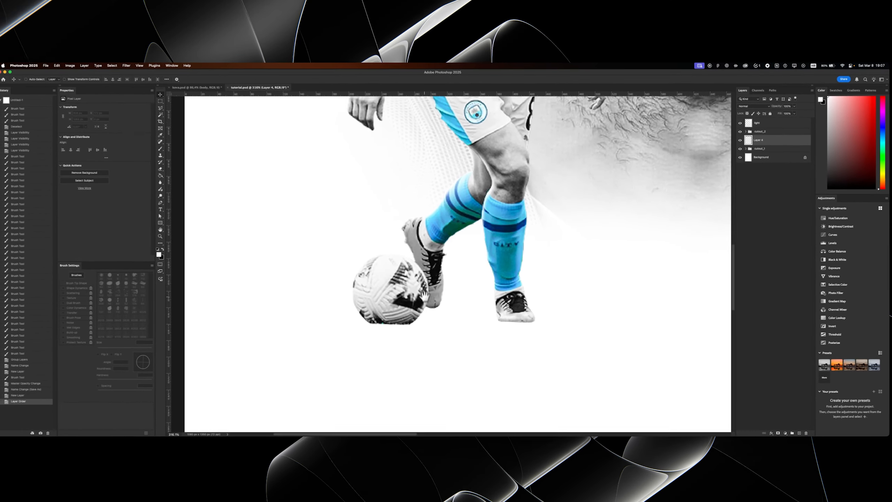
{"action": "left_click_drag", "start_coordinate": [425, 297], "coordinate": [425, 280]}
- Set the foreground colour to black and flatten the soft brush tip into a thin horizontal ellipse with 0% hardness
{"action": "key", "text": "x"}
{"action": "key", "text": "b"}
{"action": "left_click_drag", "start_coordinate": [408, 325], "coordinate": [302, 325]}
{"action": "left_click_drag", "start_coordinate": [472, 315], "coordinate": [267, 324], "text": "ctrl+alt"}
{"action": "left_click_drag", "start_coordinate": [491, 314], "coordinate": [248, 320], "text": "ctrl+alt"}
{"action": "mouse_move", "coordinate": [451, 317]}
{"action": "left_mouse_down", "text": "ctrl+alt"}
{"action": "mouse_move", "coordinate": [426, 320]}
{"action": "mouse_move", "coordinate": [447, 324]}
{"action": "mouse_move", "coordinate": [437, 296]}
{"action": "left_mouse_up", "text": "ctrl+alt"}
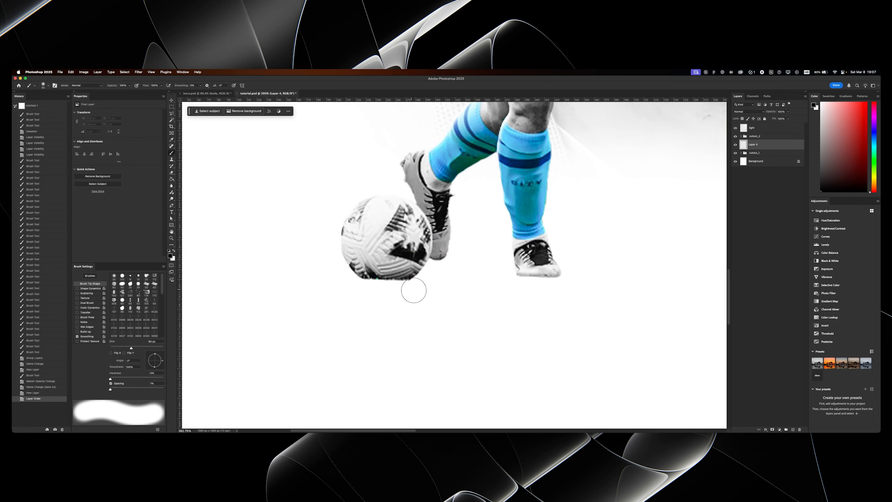
{"action": "left_click_drag", "start_coordinate": [371, 298], "coordinate": [367, 299], "text": "ctrl+alt"}
{"action": "left_click", "coordinate": [69, 43]}
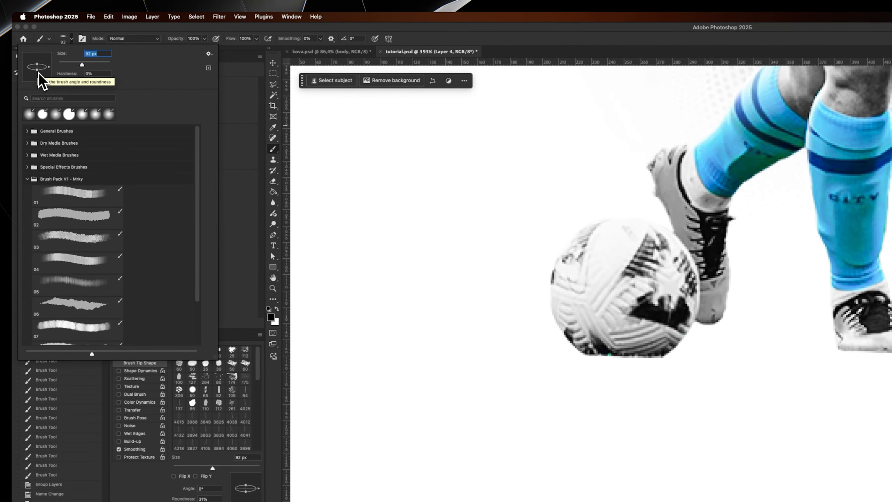
{"action": "left_click_drag", "start_coordinate": [38, 70], "coordinate": [38, 68]}
{"action": "key", "text": "Return"}
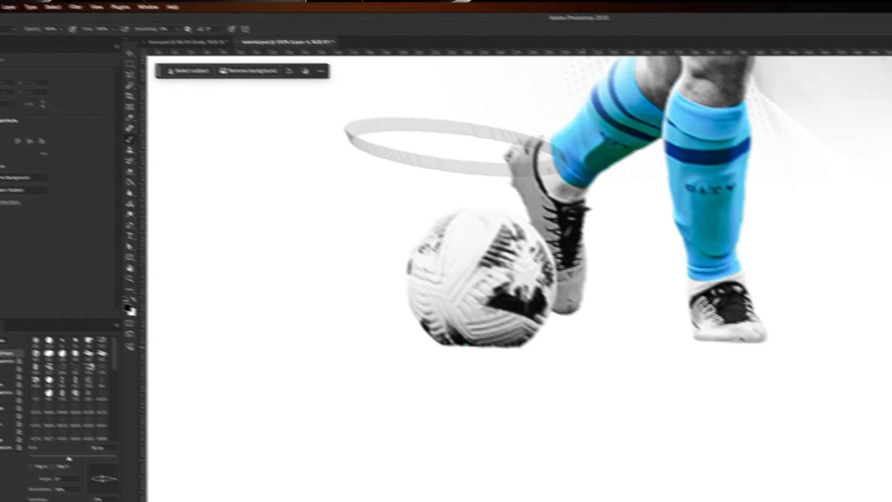
- Stamp one wide elliptical black shadow under the player's front boot and squash it vertically with Free Transform
{"action": "left_click_drag", "start_coordinate": [763, 403], "coordinate": [775, 404], "text": "ctrl+alt"}
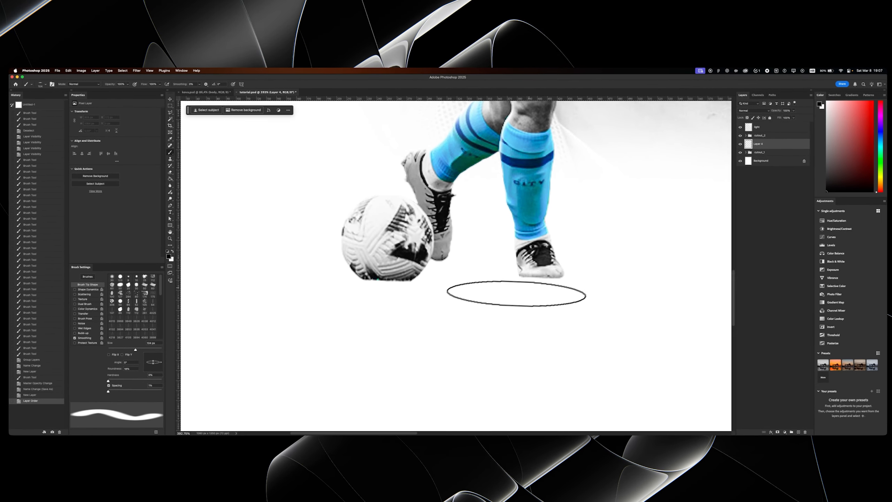
{"action": "left_click", "coordinate": [540, 276]}
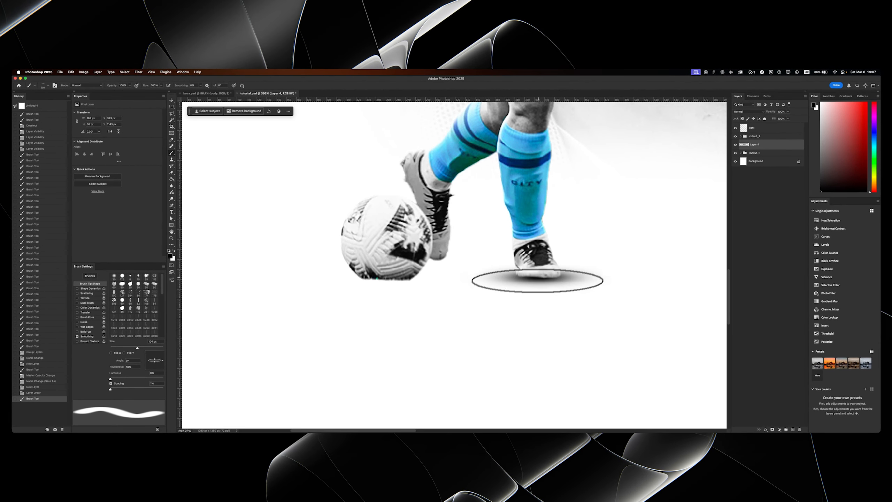
{"action": "key", "text": "super+t"}
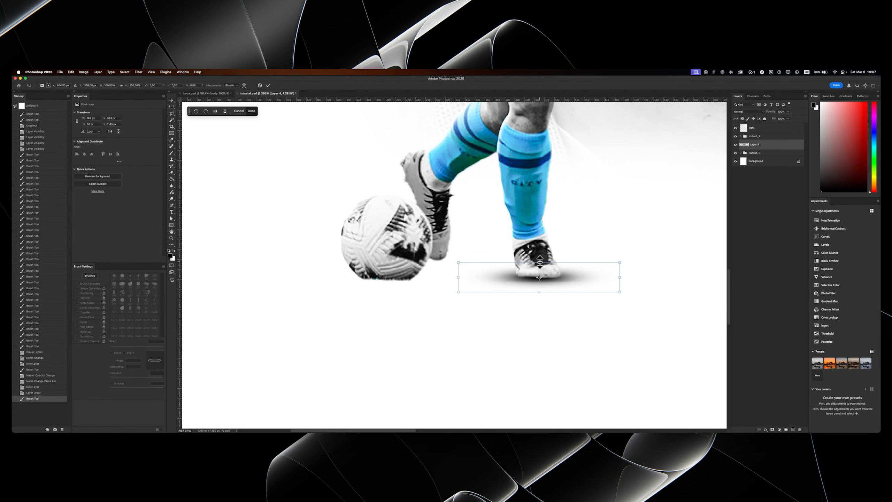
{"action": "left_click_drag", "start_coordinate": [539, 262], "coordinate": [539, 269], "text": "alt"}
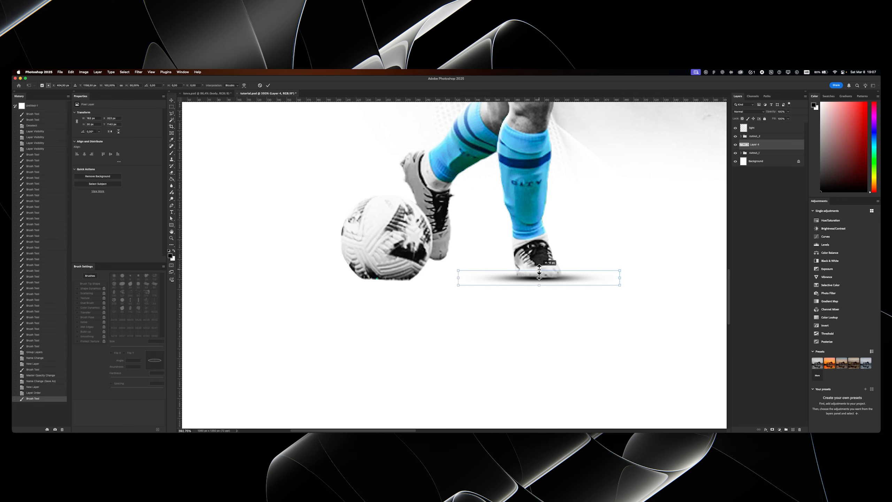
{"action": "key", "text": "Return"}
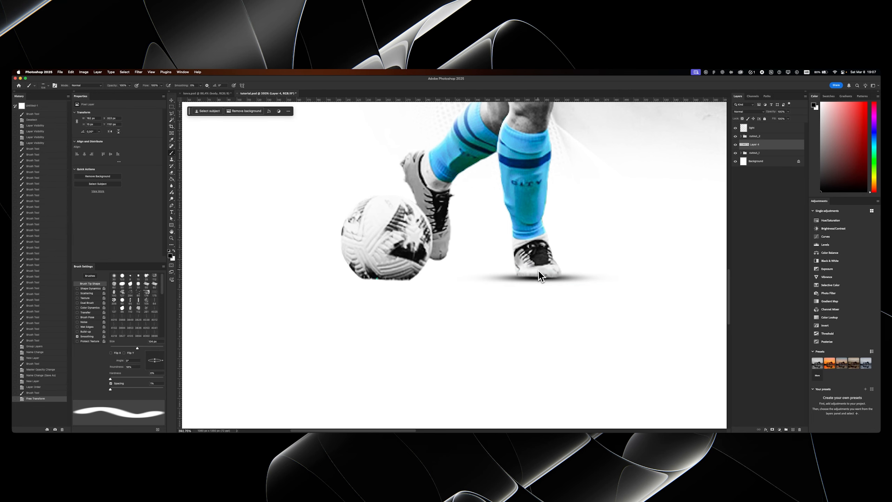
- Nudge the front boot's shadow slightly upward to sit against the sole
{"action": "key", "text": "Up"}
{"action": "key", "text": "super+Up"}
{"action": "key", "text": "super+Down"}
{"action": "key", "text": "super+Up"}
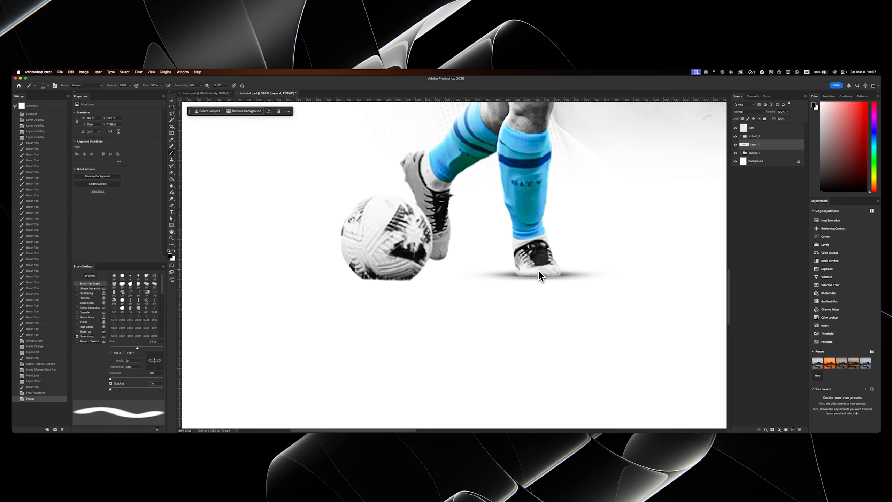
{"action": "left_click_drag", "start_coordinate": [538, 269], "coordinate": [558, 271], "text": "super"}
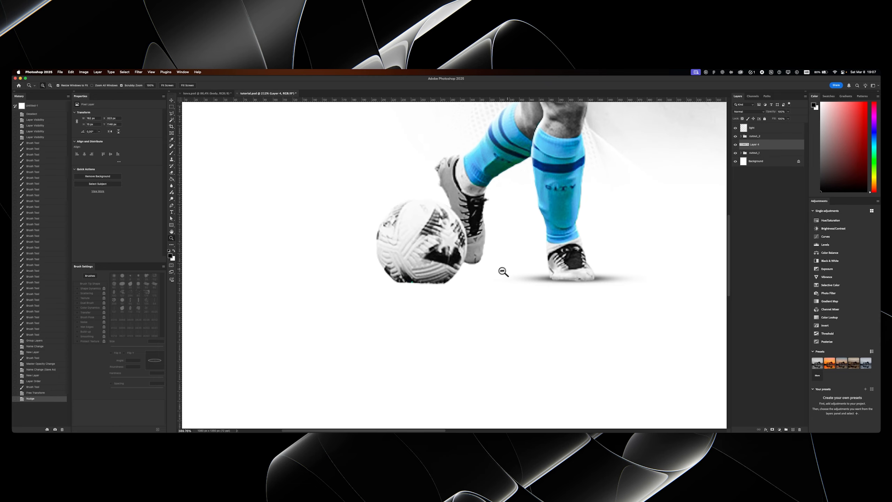
- Duplicate the boot shadow, move the copy beneath the ball, flatten it slightly, and nudge it up against the ball
{"action": "left_click_drag", "start_coordinate": [501, 270], "coordinate": [487, 277]}
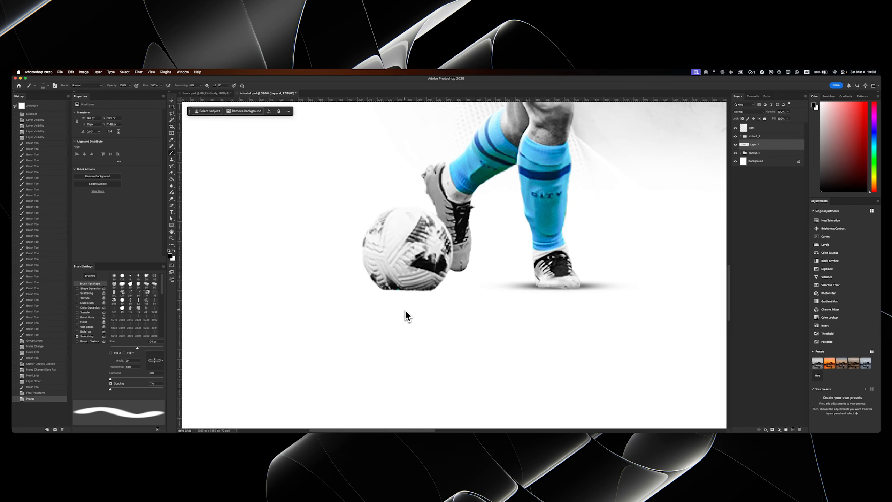
{"action": "key", "text": "super+j"}
{"action": "key", "text": "v"}
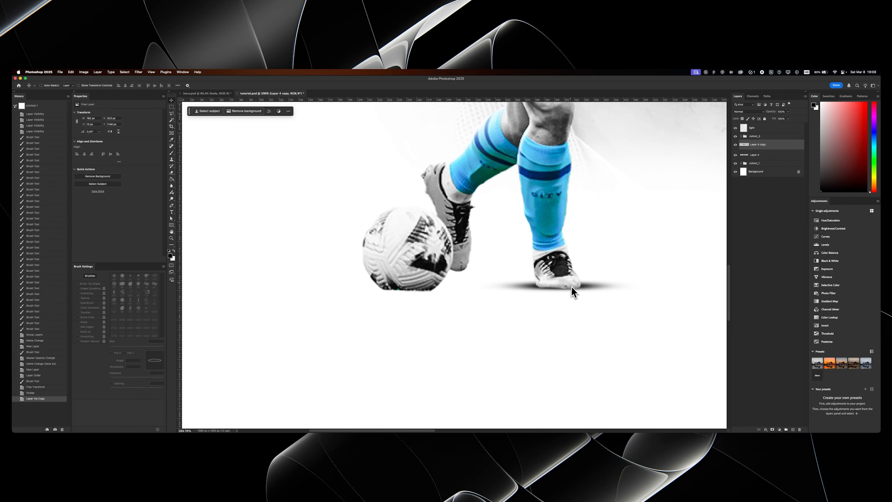
{"action": "left_click_drag", "start_coordinate": [569, 287], "coordinate": [411, 290]}
{"action": "key", "text": "super+t"}
{"action": "key", "text": "Return"}
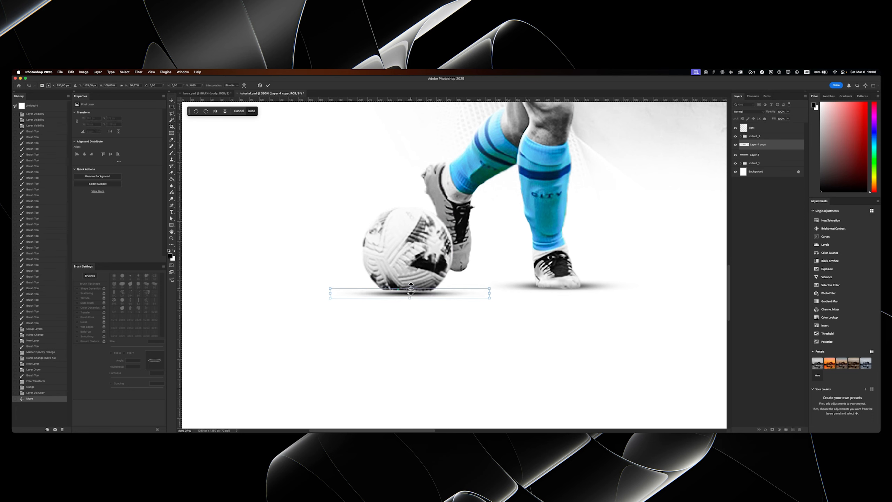
{"action": "key", "text": "Up"}
{"action": "key", "text": "Up"}
{"action": "key", "text": "Left"}
{"action": "key", "text": "Up"}
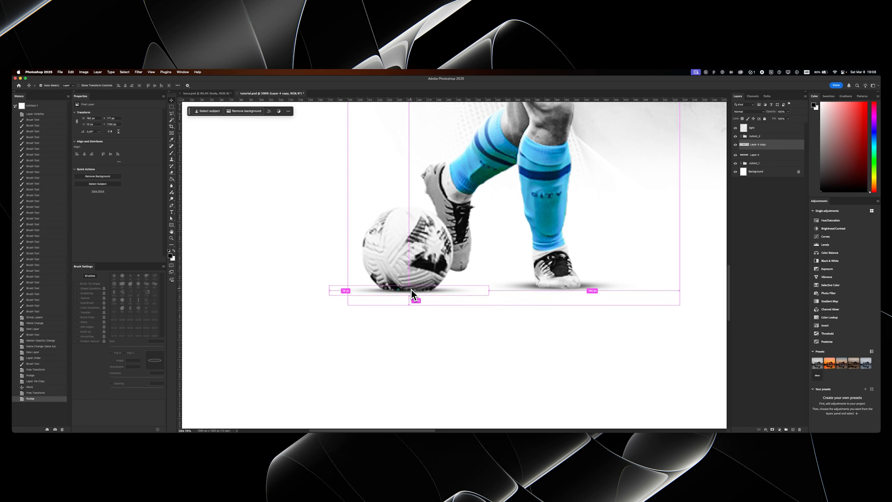
- Rotate the ball's shadow slightly clockwise and nudge it left to align with the ball's base
{"action": "key", "text": "super+t"}
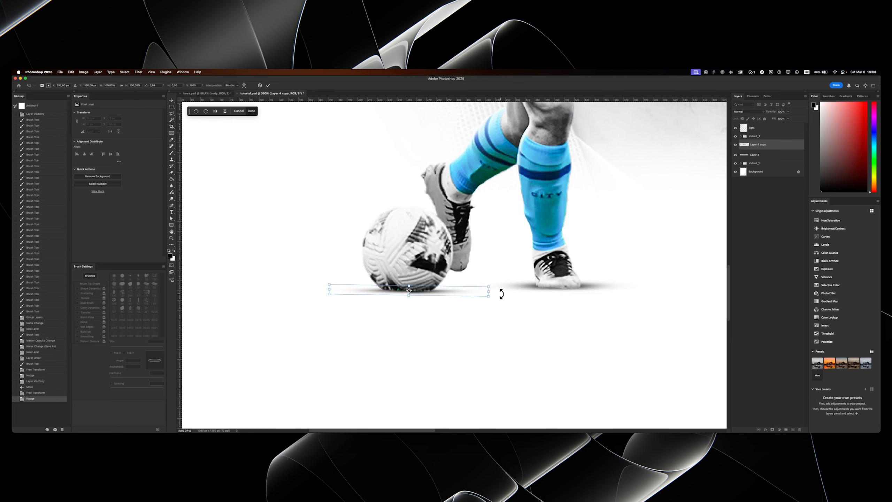
{"action": "key", "text": "Return"}
{"action": "key", "text": "Left"}
{"action": "key", "text": "Left"}
{"action": "key", "text": "z"}
{"action": "left_click_drag", "start_coordinate": [402, 271], "coordinate": [429, 277]}
{"action": "key", "text": "v"}
{"action": "key", "text": "Down"}
{"action": "key", "text": "Up"}
{"action": "key", "text": "z"}
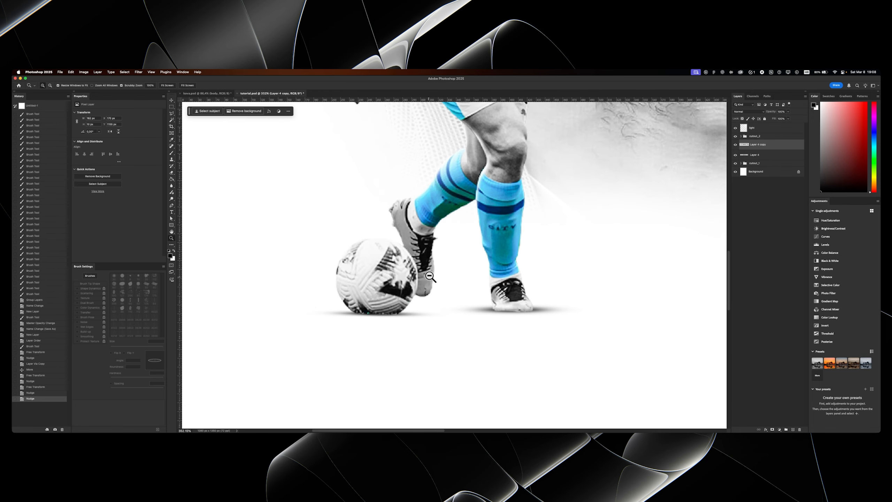
- Place another shadow copy under the rear boot, narrow it from its outer end, and lower its opacity
{"action": "left_click_drag", "start_coordinate": [589, 290], "coordinate": [451, 301]}
{"action": "key", "text": "ctrl+t"}
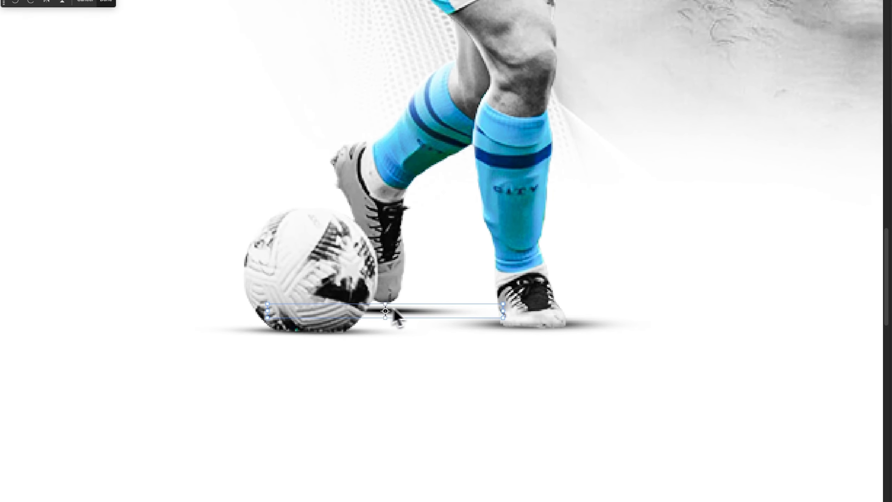
{"action": "left_click_drag", "start_coordinate": [503, 311], "coordinate": [470, 312]}
{"action": "key", "text": "Return"}
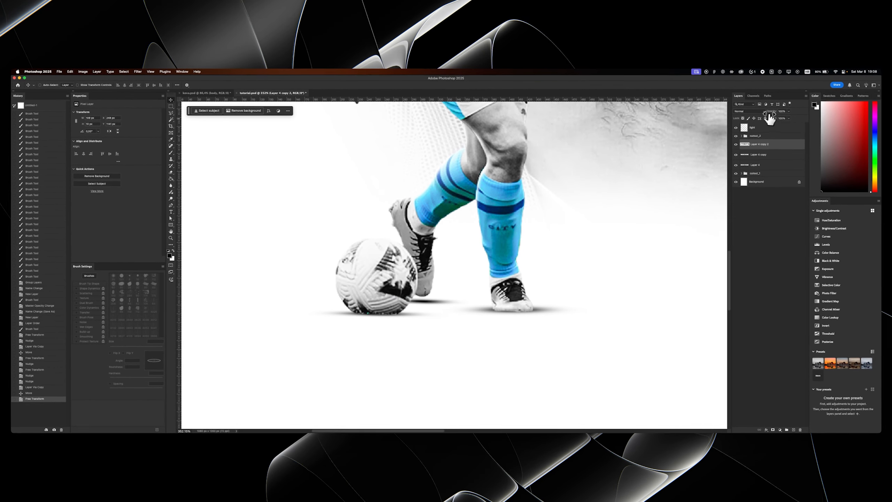
{"action": "left_click_drag", "start_coordinate": [831, 77], "coordinate": [827, 78]}
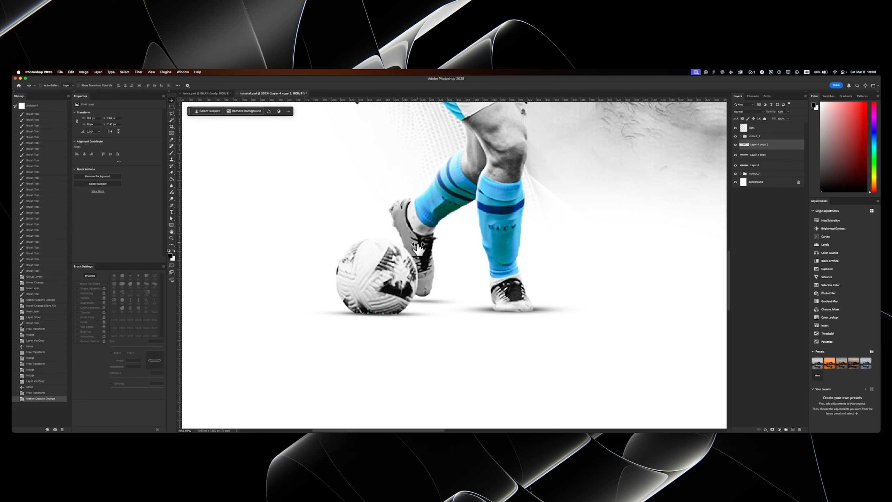
{"action": "left_click", "coordinate": [425, 303]}
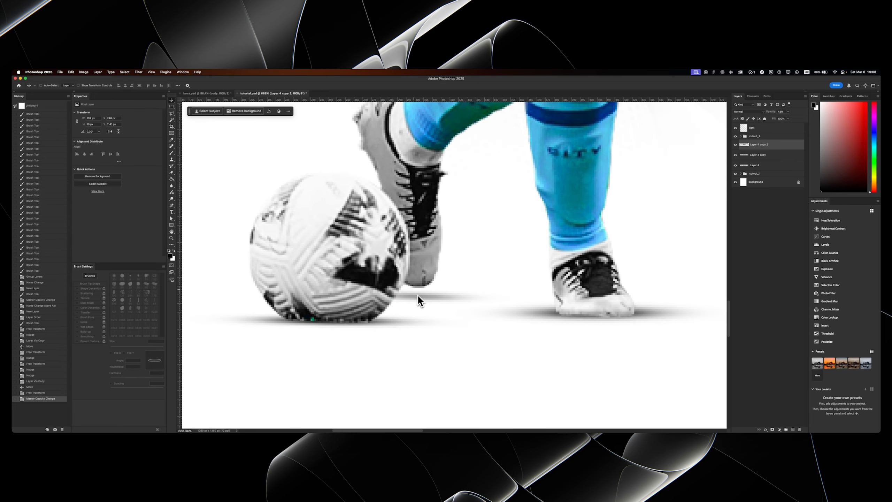
- Adjust the opacity of the front boot's ground shadow and fine-tune its vertical position against the sole
{"action": "left_click_drag", "start_coordinate": [417, 294], "coordinate": [443, 299]}
{"action": "left_click", "coordinate": [431, 306]}
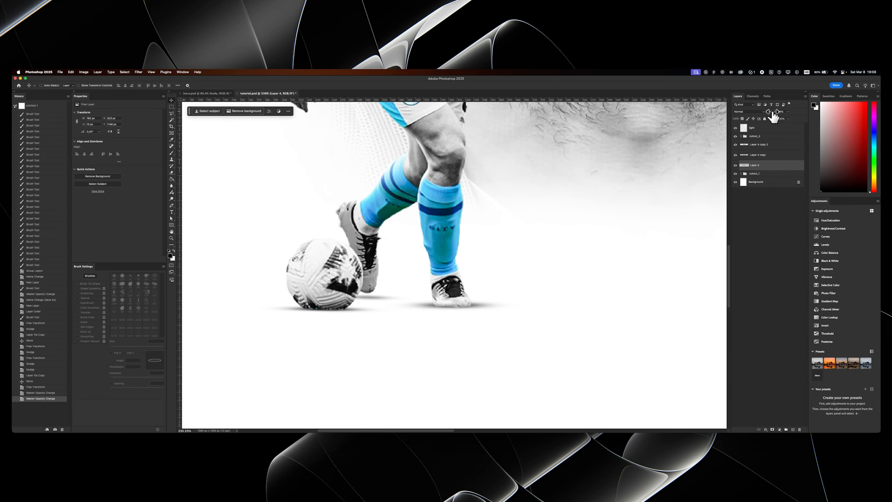
{"action": "mouse_move", "coordinate": [431, 265]}
{"action": "left_mouse_down"}
{"action": "mouse_move", "coordinate": [401, 295]}
{"action": "mouse_move", "coordinate": [448, 266]}
{"action": "left_mouse_up"}
{"action": "key", "text": "v"}
{"action": "key", "text": "Up"}
{"action": "key", "text": "Down"}
{"action": "key", "text": "Down"}
{"action": "key", "text": "Up"}
- Transform the ball's ground shadow horizontally to narrow its spread beneath the ball
{"action": "left_click_drag", "start_coordinate": [448, 266], "coordinate": [383, 338]}
{"action": "left_click", "coordinate": [363, 324], "text": "super"}
{"action": "key", "text": "super+t"}
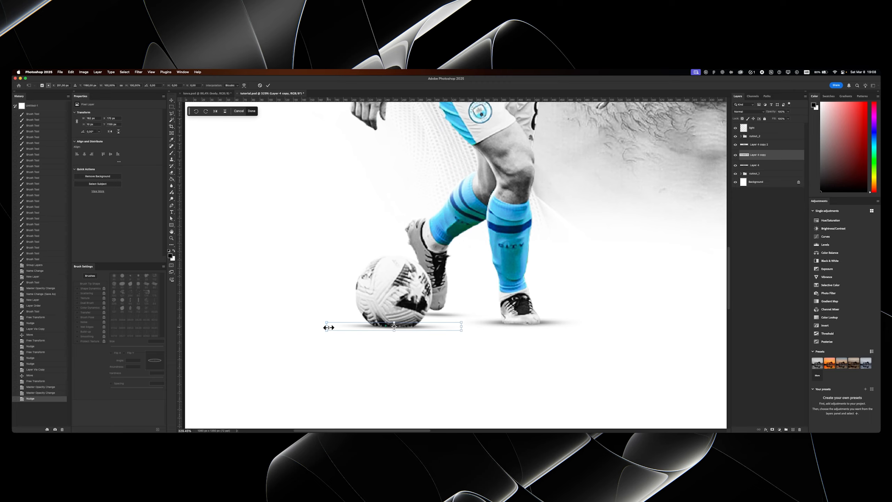
{"action": "key", "text": "Return"}
- Duplicate the cutout_2 group and merge the copy into a single layer
{"action": "left_click_drag", "start_coordinate": [410, 299], "coordinate": [391, 313]}
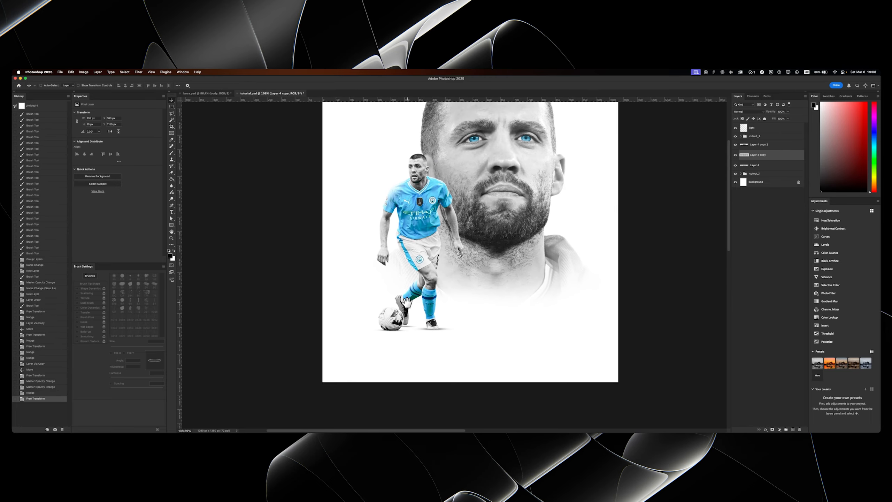
{"action": "left_click_drag", "start_coordinate": [430, 243], "coordinate": [435, 245]}
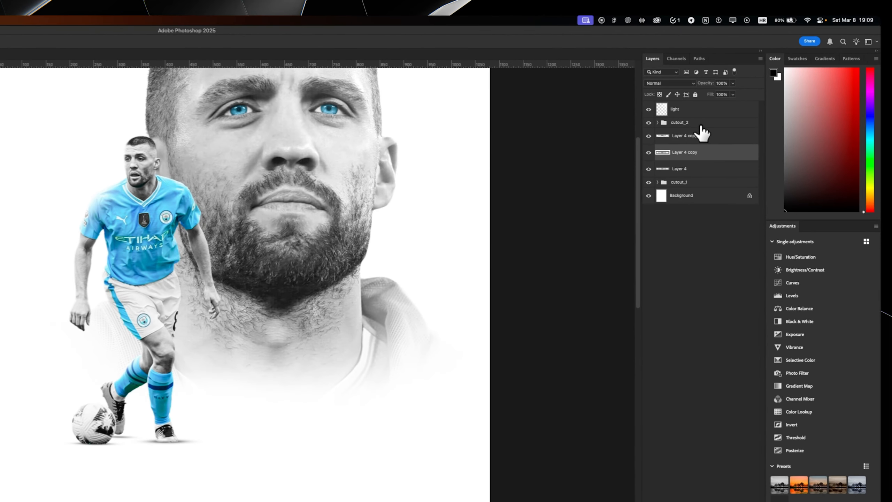
{"action": "left_click", "coordinate": [767, 137]}
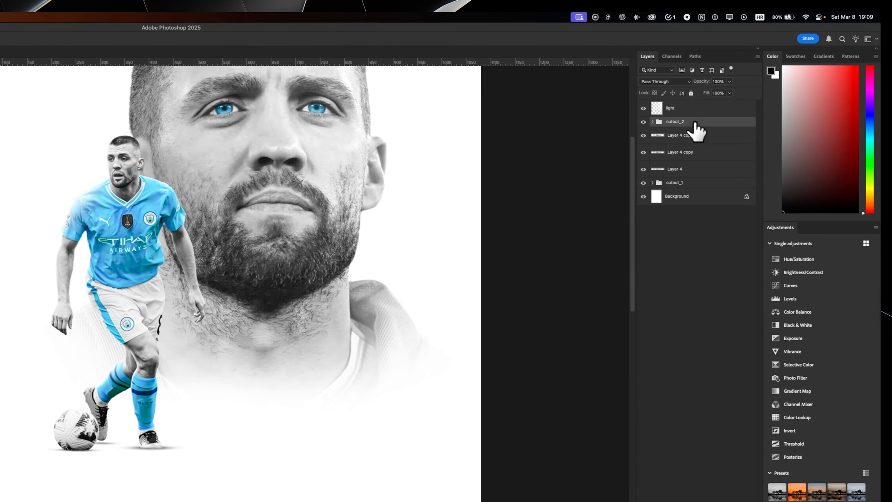
{"action": "key", "text": "super+j"}
{"action": "key", "text": "super+e"}
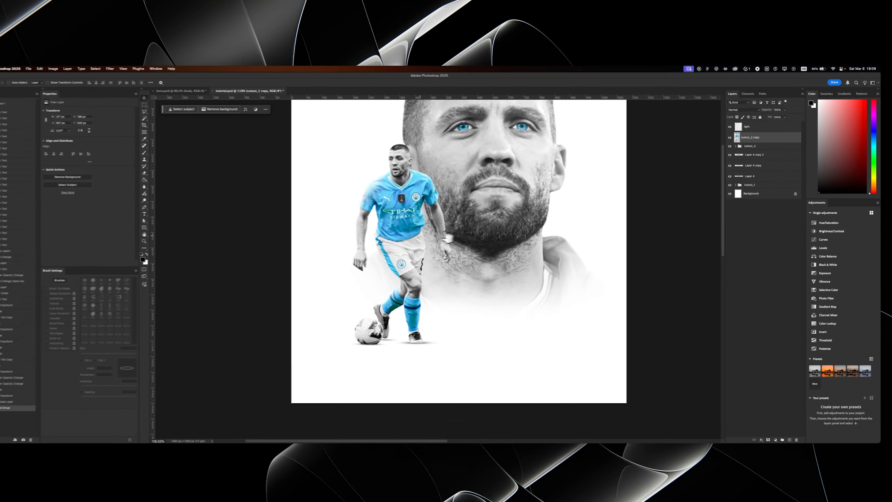
- Flatten and skew the merged player copy into a cast shadow stretching from the feet toward the poster's lower left
{"action": "key", "text": "super+t"}
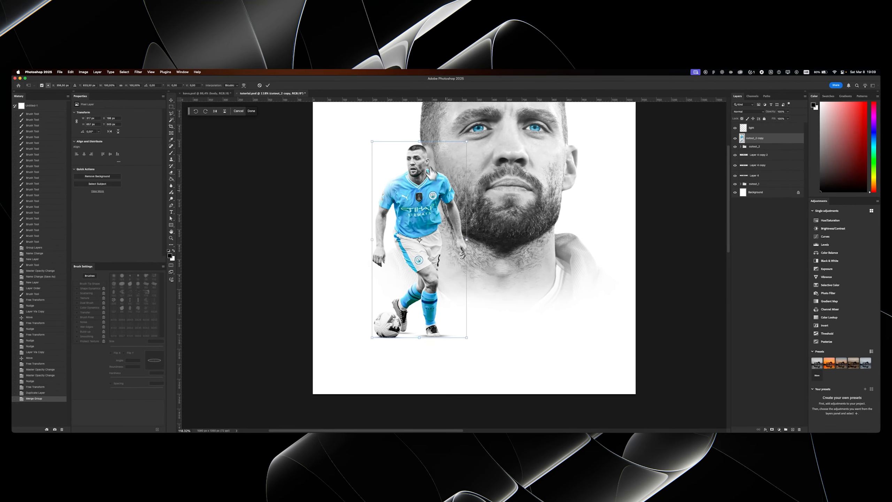
{"action": "scroll", "coordinate": [432, 173], "scroll_direction": "down", "scroll_amount": 4}
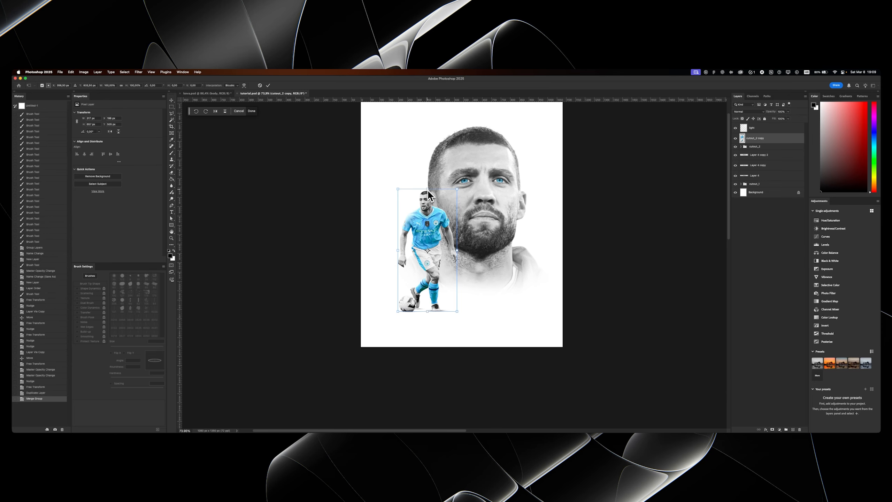
{"action": "left_click_drag", "start_coordinate": [428, 191], "coordinate": [293, 344]}
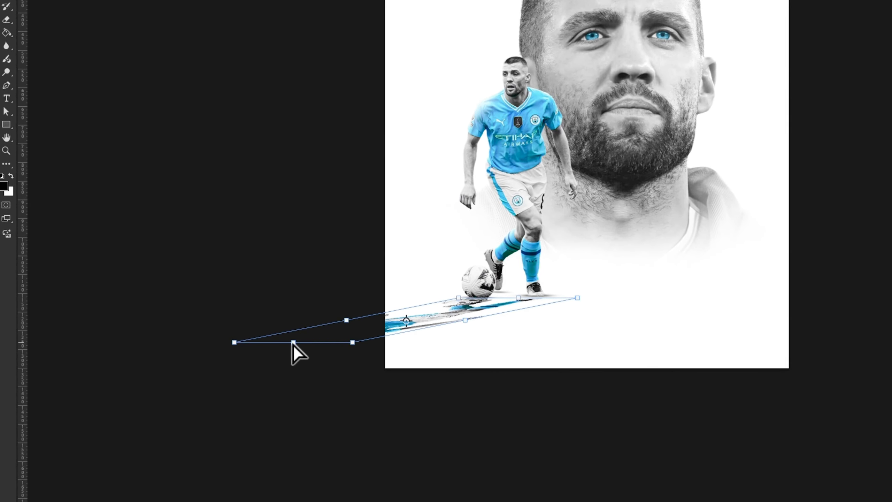
{"action": "key", "text": "Return"}
- Duplicate the cutout_2 group a second time and merge that copy into its own layer
{"action": "key", "text": "z"}
{"action": "mouse_move", "coordinate": [500, 310]}
{"action": "left_mouse_down"}
{"action": "mouse_move", "coordinate": [525, 302]}
{"action": "mouse_move", "coordinate": [497, 310]}
{"action": "left_mouse_up"}
{"action": "left_click_drag", "start_coordinate": [544, 275], "coordinate": [566, 270]}
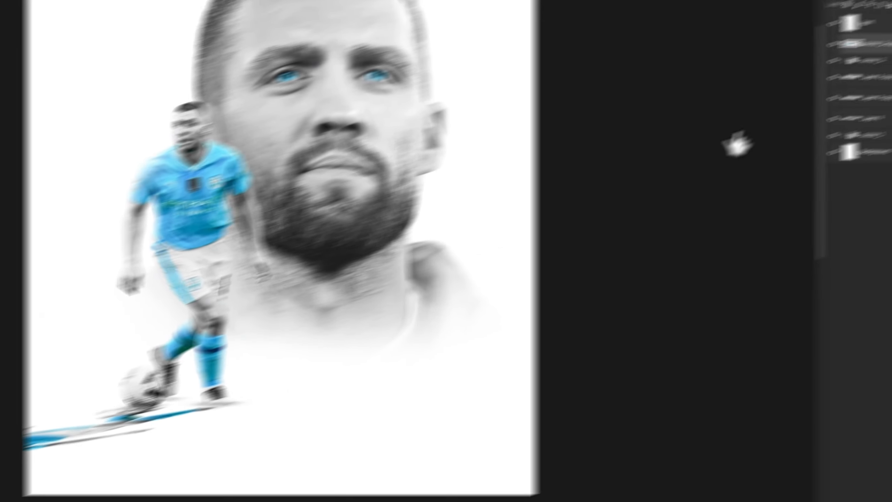
{"action": "left_click", "coordinate": [889, 55]}
{"action": "key", "text": "super+j"}
{"action": "key", "text": "super+e"}
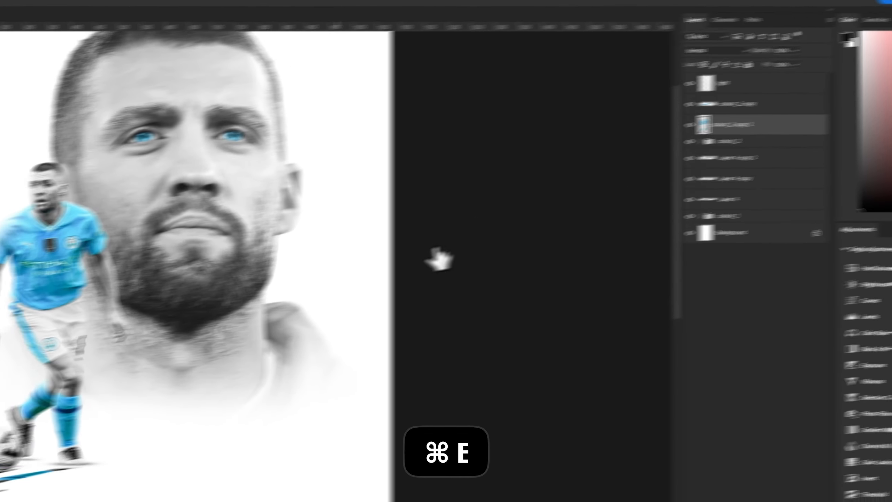
- Flatten and skew the second merged copy into a cast shadow running from the feet toward the poster's lower right
{"action": "key", "text": "super+t"}
{"action": "left_click_drag", "start_coordinate": [41, 161], "coordinate": [193, 484]}
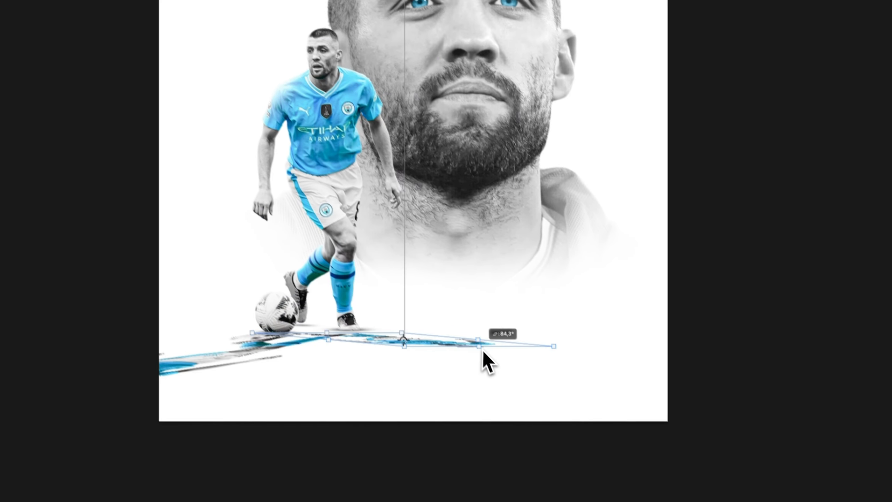
{"action": "left_click_drag", "start_coordinate": [481, 349], "coordinate": [520, 348]}
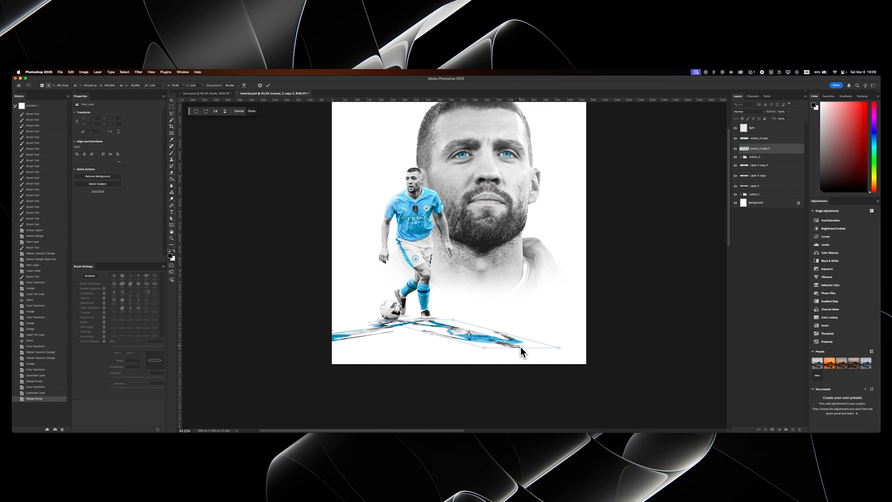
{"action": "key", "text": "Return"}
- Apply a black Color Overlay to the left cast shadow layer, cutout_2 copy
{"action": "scroll", "coordinate": [517, 344], "scroll_direction": "up", "scroll_amount": 5}
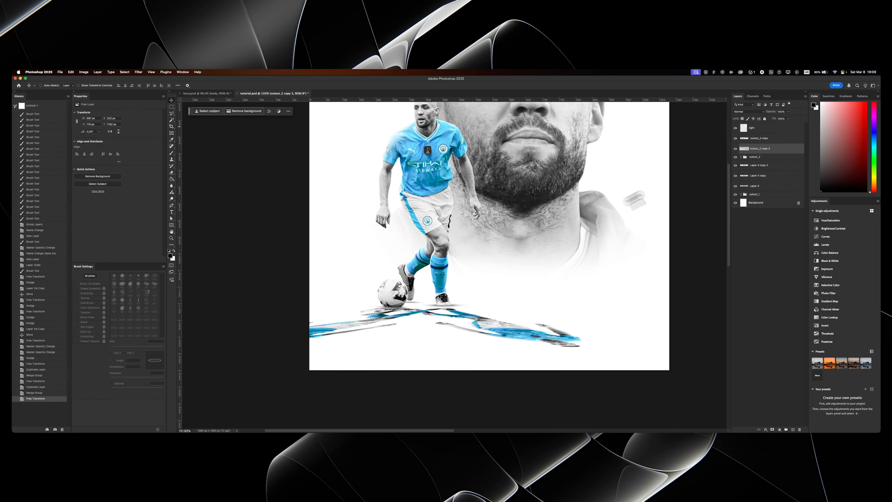
{"action": "double_click", "coordinate": [777, 140]}
{"action": "left_click", "coordinate": [527, 256]}
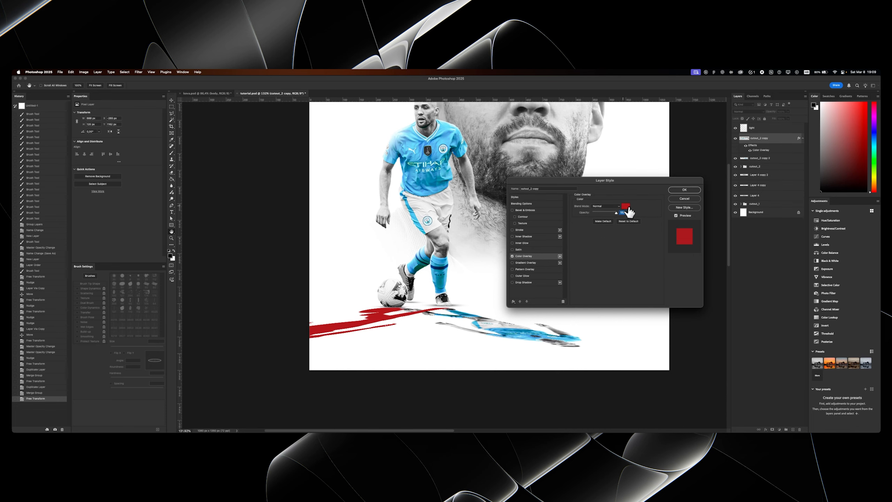
{"action": "left_click", "coordinate": [625, 206]}
{"action": "left_click", "coordinate": [311, 194]}
{"action": "left_click", "coordinate": [684, 190]}
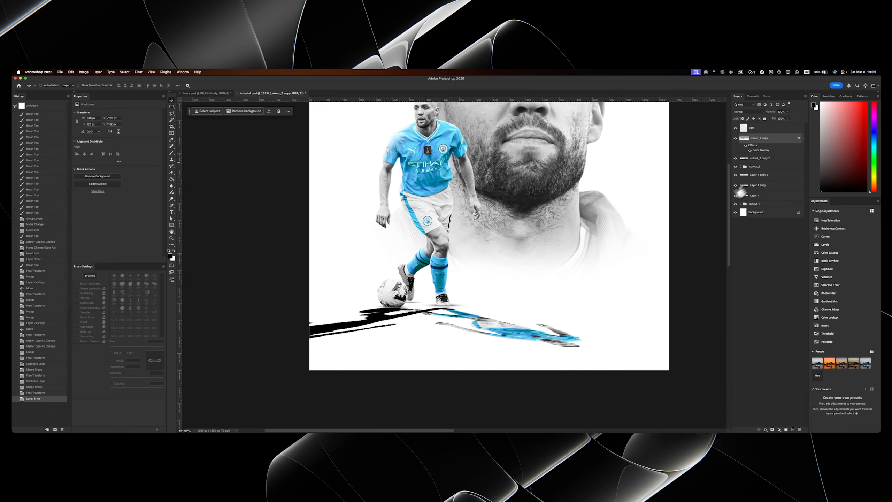
- Copy the black overlay style to cutout_2 copy 2 and rasterize the layer style of both cast shadows
{"action": "right_click", "coordinate": [773, 140]}
{"action": "left_click", "coordinate": [792, 261]}
{"action": "right_click", "coordinate": [765, 159]}
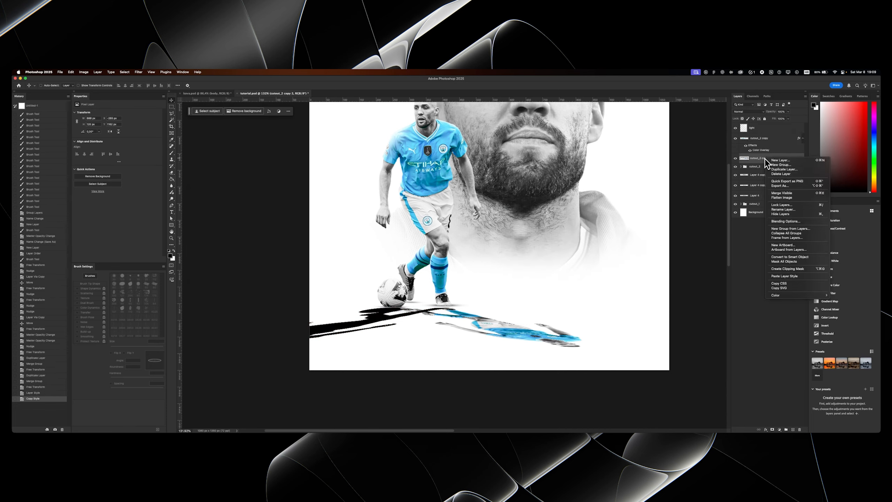
{"action": "left_click", "coordinate": [784, 275]}
{"action": "left_click", "coordinate": [763, 138], "text": "shift"}
{"action": "right_click", "coordinate": [765, 137]}
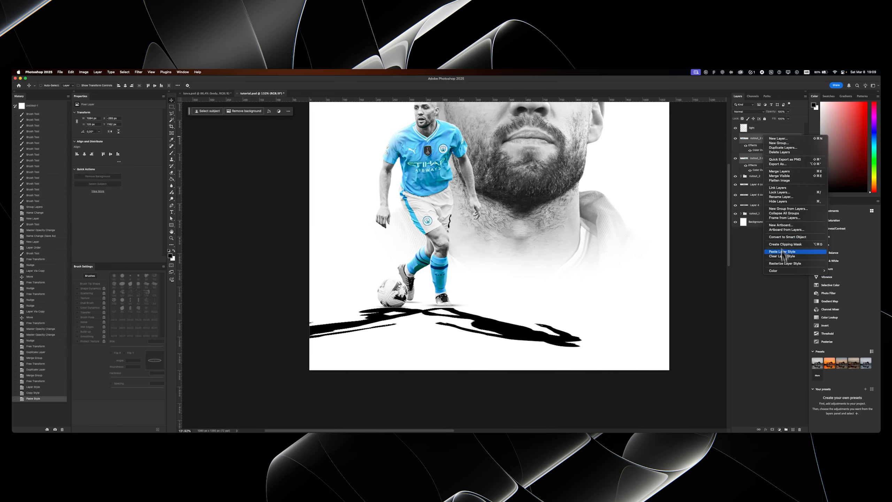
{"action": "left_click", "coordinate": [784, 263]}
- Rename the left cast shadow layer shadow_l and the right one shadow_r
{"action": "double_click", "coordinate": [752, 139]}
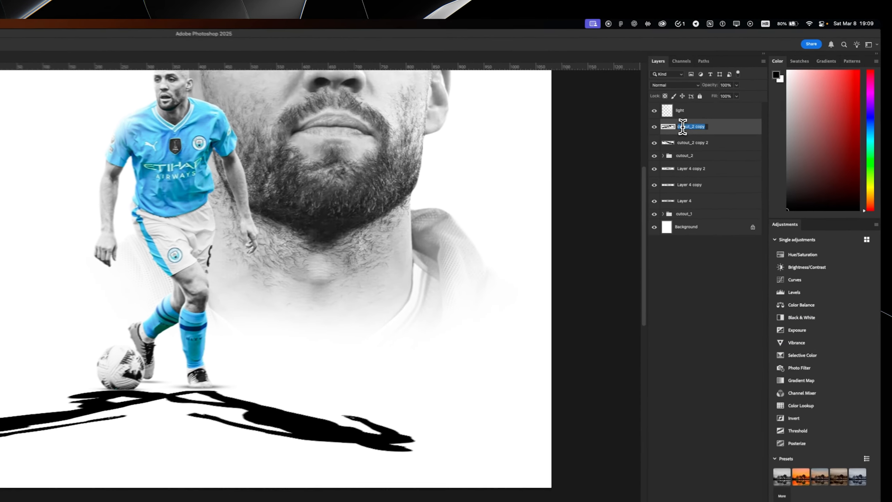
{"action": "type", "text": "shadow_1"}
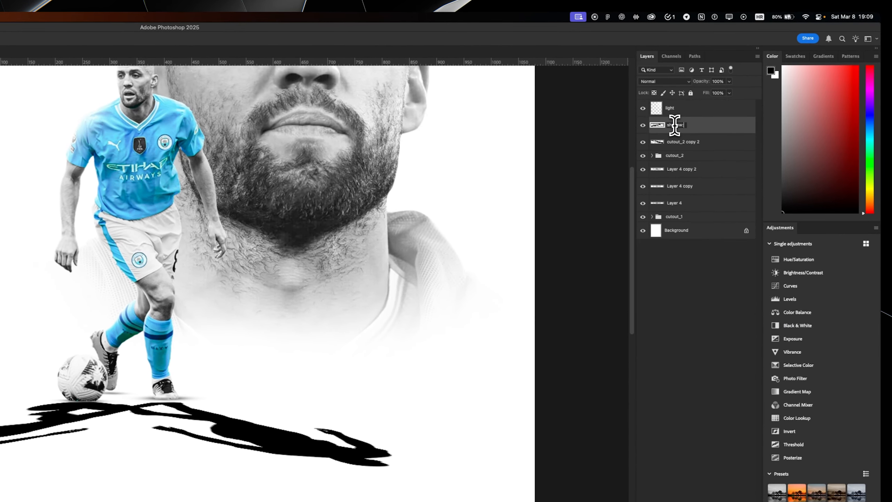
{"action": "double_click", "coordinate": [681, 141]}
{"action": "type", "text": "shadow_r"}
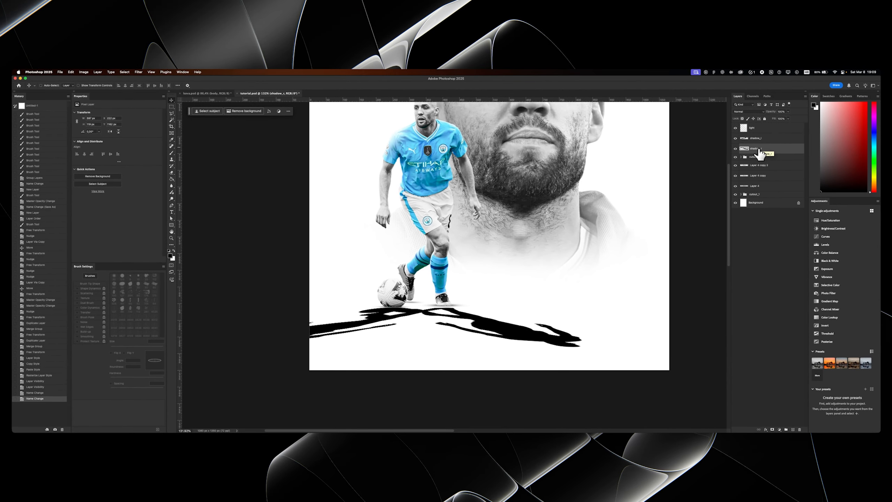
- Soften shadow_r with a Gaussian Blur of 4 pixels radius
{"action": "left_click", "coordinate": [139, 72]}
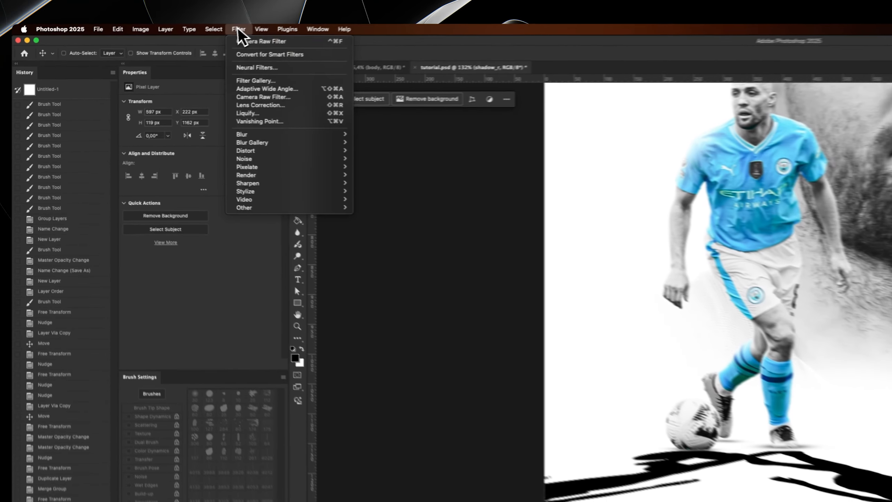
{"action": "mouse_move", "coordinate": [152, 132]}
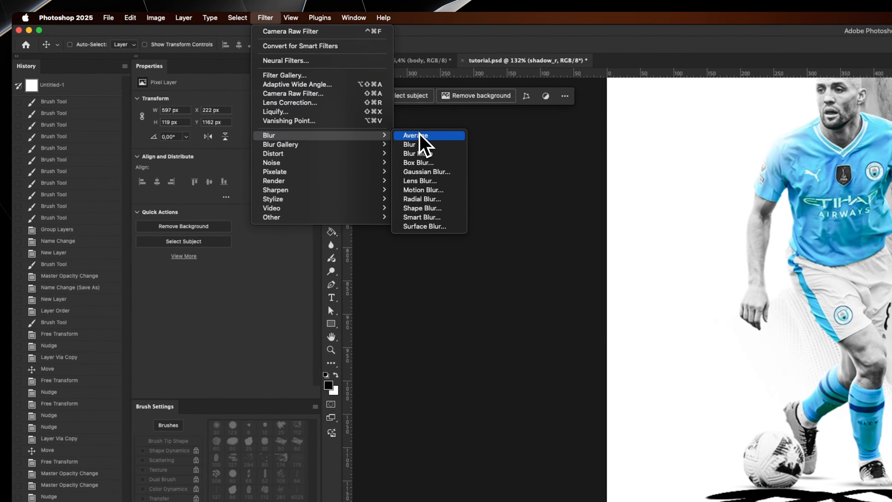
{"action": "left_click", "coordinate": [427, 172]}
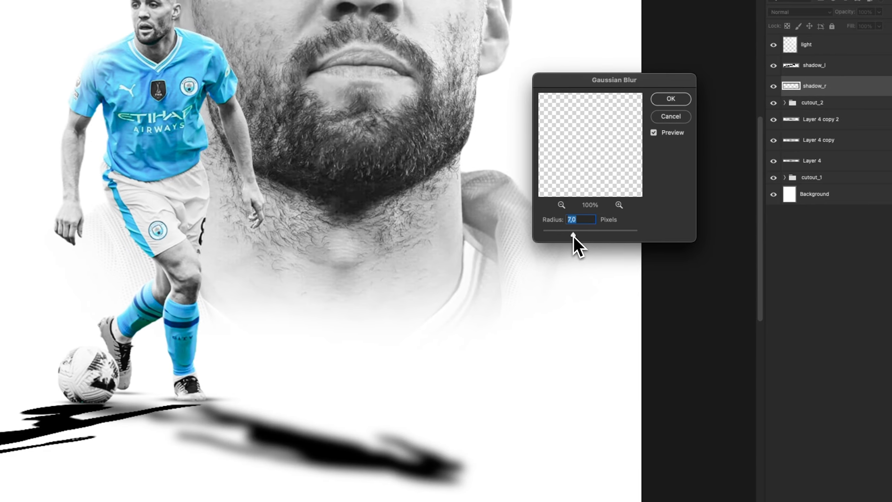
{"action": "left_click_drag", "start_coordinate": [573, 235], "coordinate": [562, 235]}
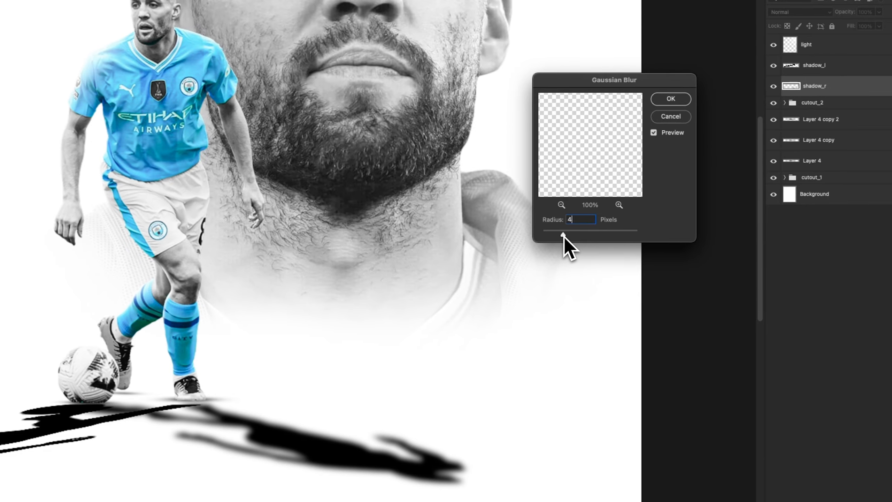
{"action": "key", "text": "Return"}
- Apply the same Gaussian Blur to shadow_l
{"action": "left_click", "coordinate": [804, 66]}
{"action": "left_click", "coordinate": [109, 14]}
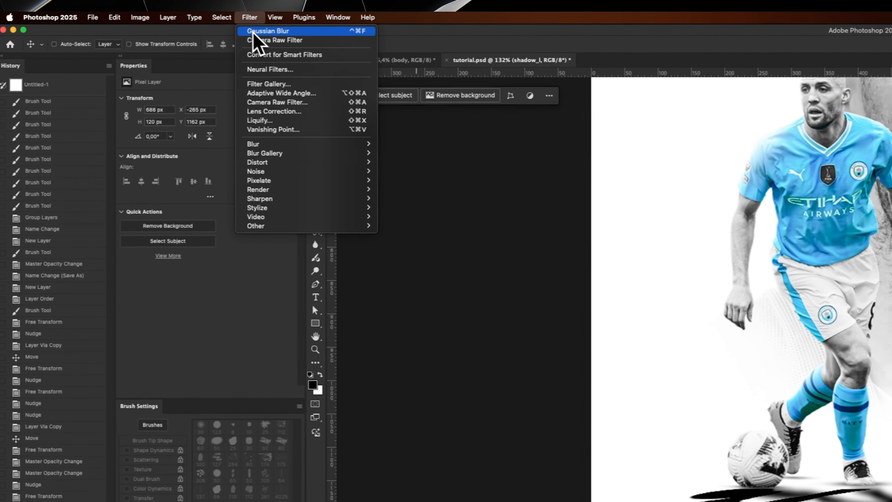
{"action": "left_click", "coordinate": [254, 32]}
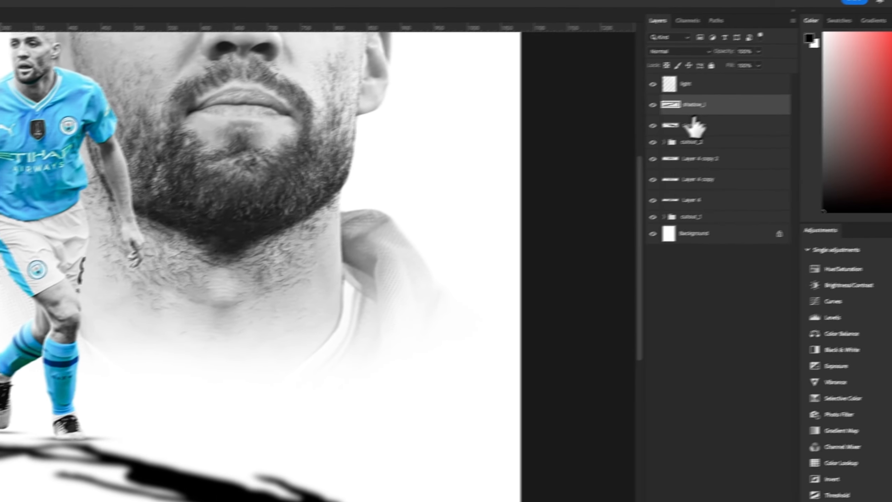
- Select both cast shadow layers and compress them vertically so they lie flatter on the ground
{"action": "left_click", "coordinate": [694, 120], "text": "shift"}
{"action": "key", "text": "super+t"}
{"action": "left_click_drag", "start_coordinate": [295, 390], "coordinate": [300, 346]}
{"action": "key", "text": "Return"}
- Add a layer mask to shadow_l and another to shadow_r
{"action": "key", "text": "z"}
{"action": "left_click_drag", "start_coordinate": [370, 298], "coordinate": [325, 322]}
{"action": "mouse_move", "coordinate": [373, 262]}
{"action": "left_mouse_down"}
{"action": "mouse_move", "coordinate": [392, 242]}
{"action": "mouse_move", "coordinate": [362, 263]}
{"action": "left_mouse_up"}
{"action": "left_click", "coordinate": [751, 129]}
{"action": "left_click", "coordinate": [736, 137]}
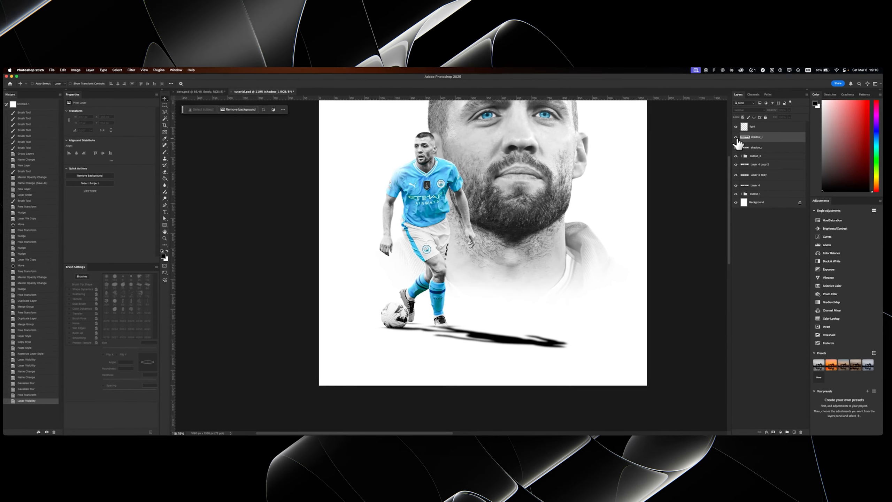
{"action": "left_click", "coordinate": [736, 138]}
{"action": "left_click", "coordinate": [772, 431]}
{"action": "left_click", "coordinate": [758, 149]}
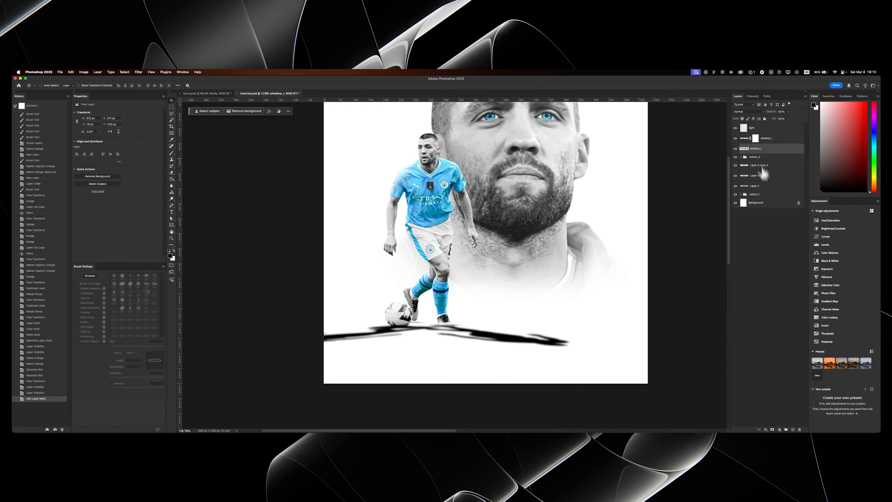
{"action": "left_click", "coordinate": [772, 429]}
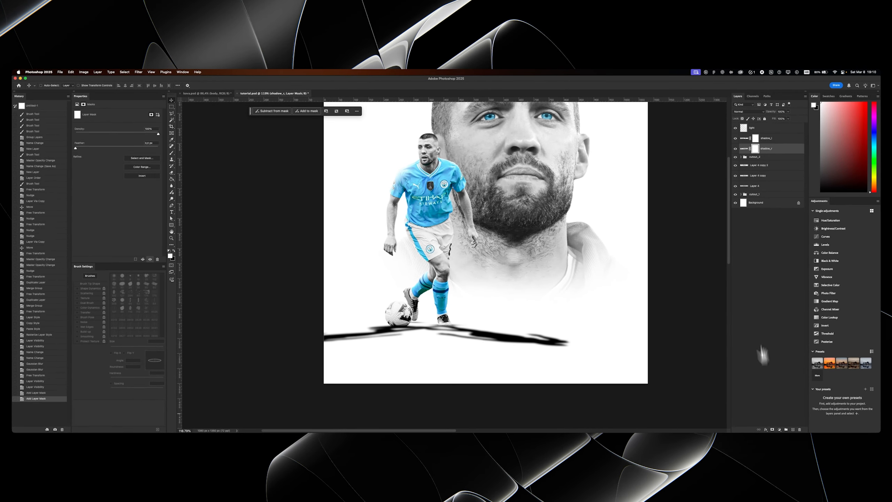
{"action": "left_click", "coordinate": [734, 148]}
{"action": "left_click", "coordinate": [735, 148]}
- Switch to the Gradient tool and set its gradient to run from white to black
{"action": "key", "text": "g"}
{"action": "right_click", "coordinate": [172, 179]}
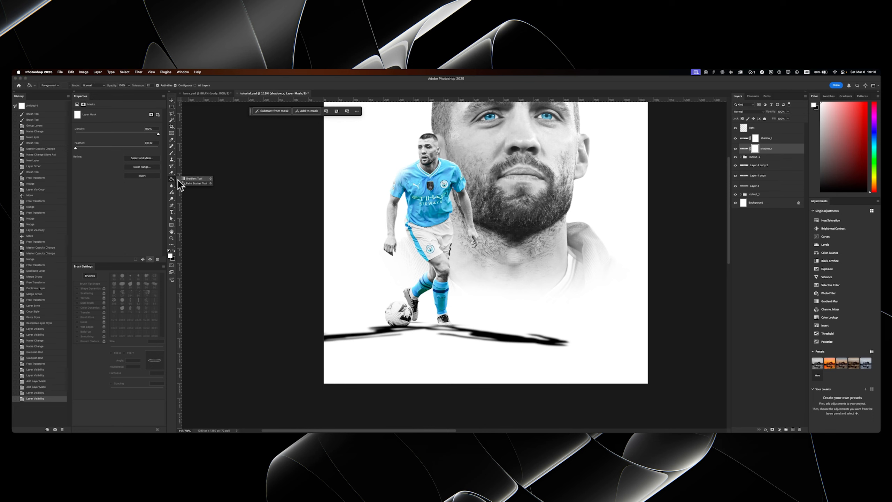
{"action": "left_click", "coordinate": [193, 179]}
{"action": "left_click", "coordinate": [81, 86]}
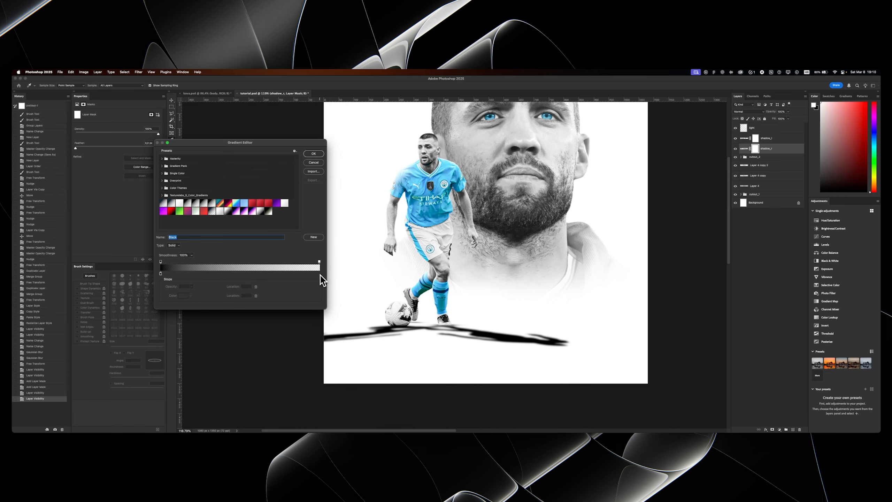
{"action": "key", "text": "Return"}
{"action": "scroll", "coordinate": [532, 334], "scroll_direction": "down", "scroll_amount": 1}
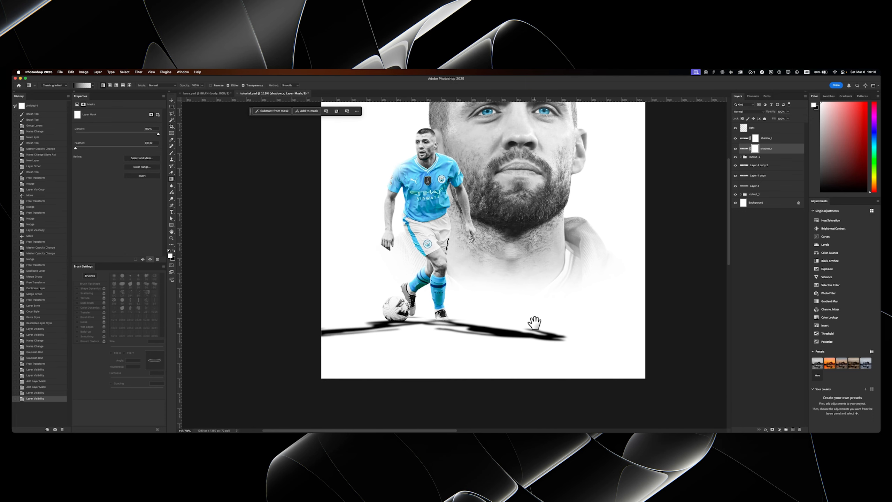
{"action": "left_click", "coordinate": [84, 88]}
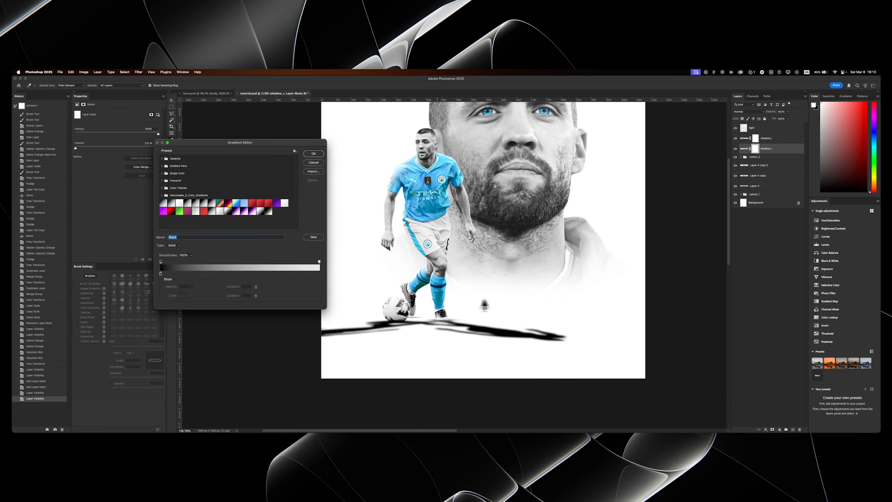
{"action": "left_click", "coordinate": [228, 211]}
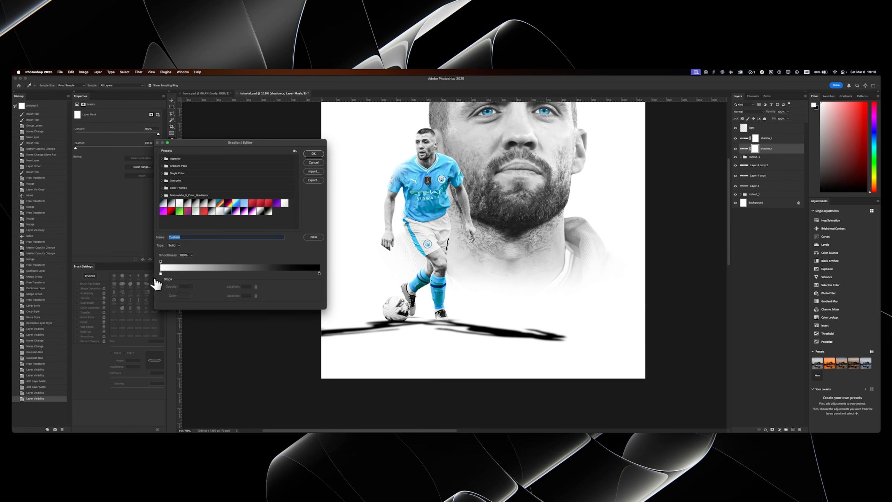
{"action": "left_click", "coordinate": [307, 154]}
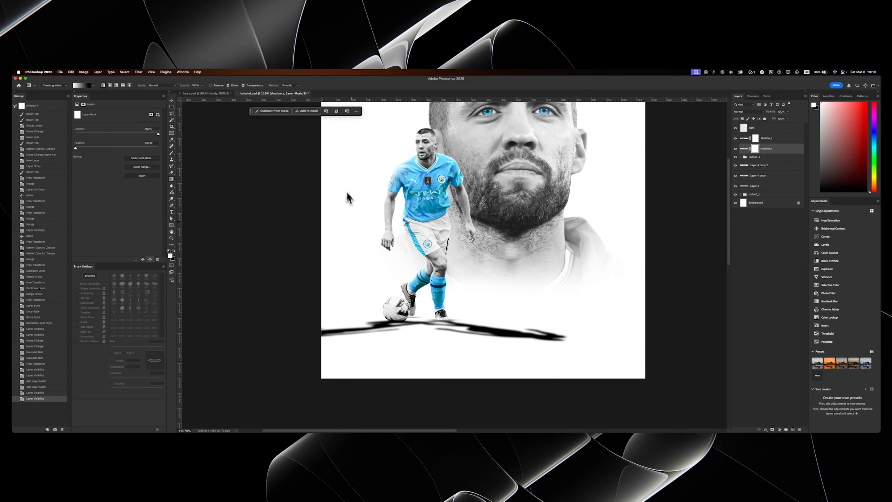
- Draw the white-to-black gradient on shadow_r's mask so the shadow fades out toward its far end
{"action": "scroll", "coordinate": [422, 297], "scroll_direction": "down", "scroll_amount": 1}
{"action": "left_click_drag", "start_coordinate": [582, 351], "coordinate": [583, 351]}
{"action": "key", "text": "ctrl+z"}
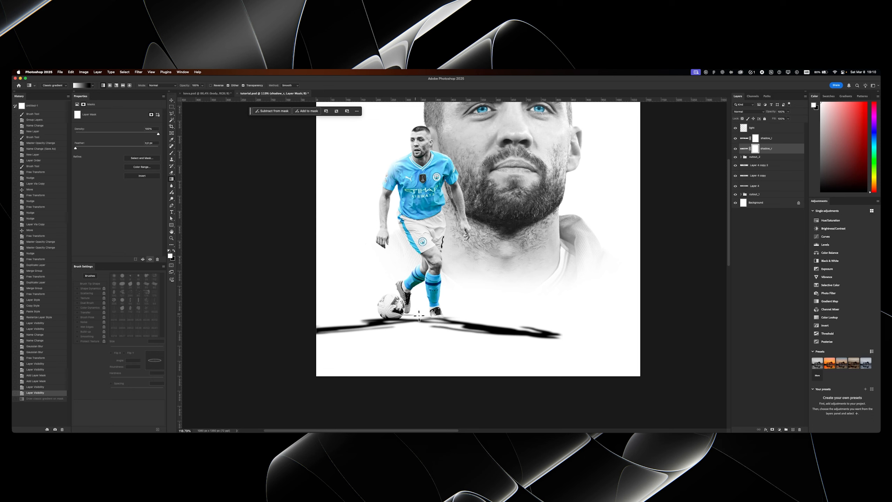
{"action": "left_click_drag", "start_coordinate": [554, 343], "coordinate": [597, 349]}
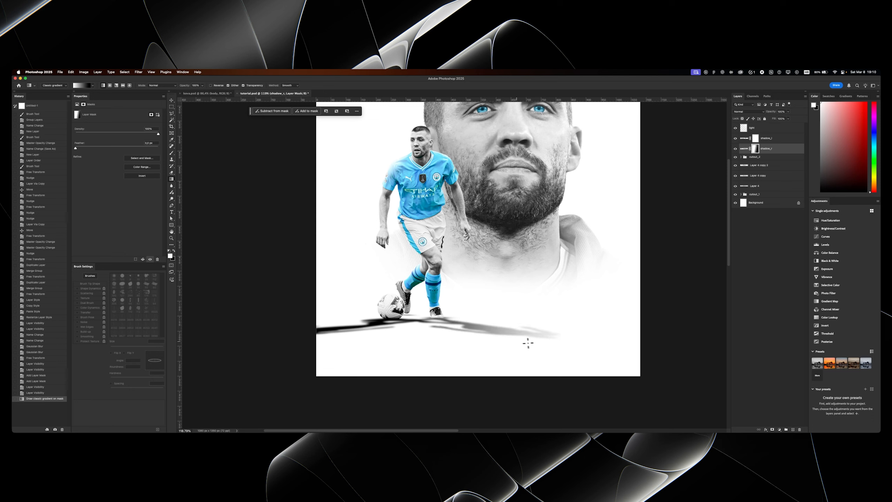
- Compare the shadow_r layer with and without its mask gradient
{"action": "key", "text": "ctrl+z"}
{"action": "key", "text": "ctrl+shift+z"}
{"action": "key", "text": "ctrl+z"}
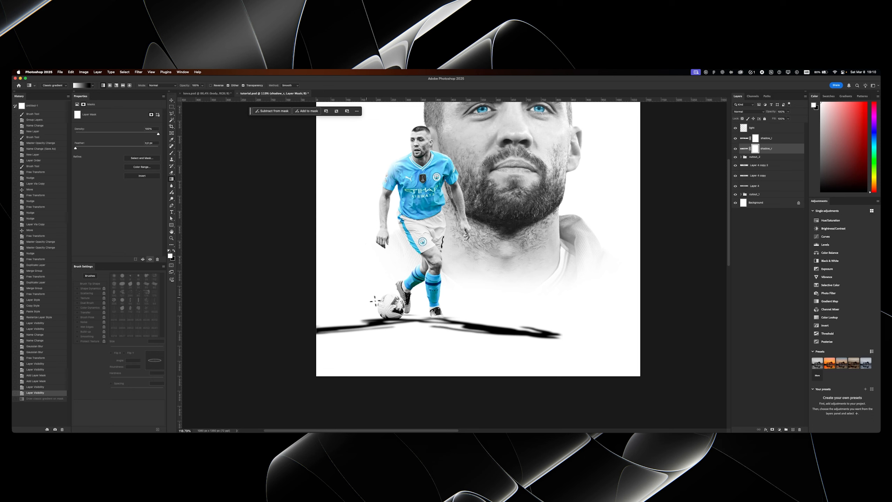
{"action": "key", "text": "ctrl+shift+z"}
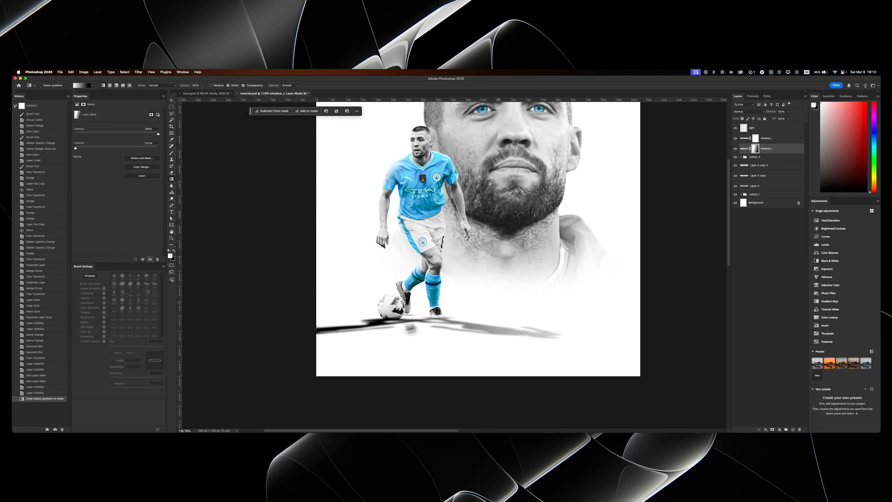
- Try different white-to-black gradients on the shadow_l layer to fade its far end
{"action": "left_click", "coordinate": [757, 140]}
{"action": "left_click_drag", "start_coordinate": [501, 302], "coordinate": [193, 353]}
{"action": "key", "text": "super+z"}
{"action": "left_click_drag", "start_coordinate": [519, 289], "coordinate": [114, 370]}
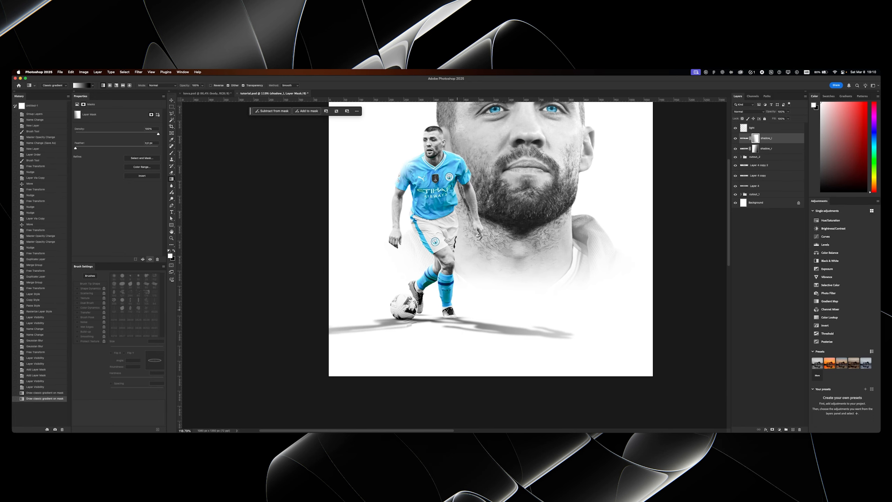
{"action": "left_click_drag", "start_coordinate": [267, 344], "coordinate": [236, 349]}
{"action": "key", "text": "super+z"}
{"action": "key", "text": "super+z"}
{"action": "left_click_drag", "start_coordinate": [555, 286], "coordinate": [153, 365]}
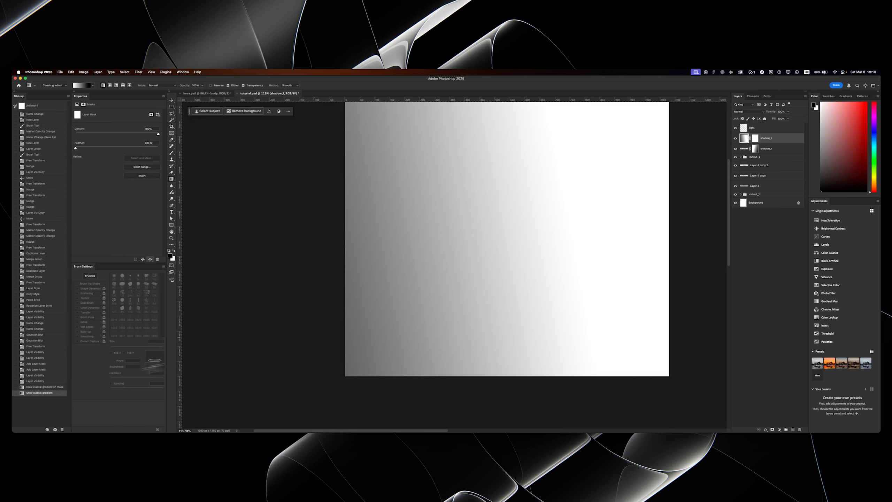
{"action": "key", "text": "super+z"}
- Draw a white-to-black gradient on shadow_l's mask so the shadow fades out toward the poster's left edge
{"action": "left_click", "coordinate": [754, 140]}
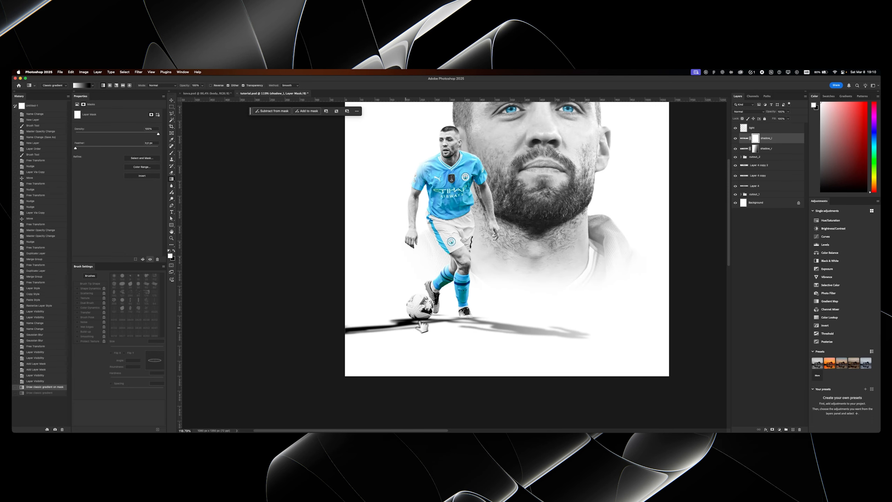
{"action": "left_click_drag", "start_coordinate": [538, 291], "coordinate": [239, 346]}
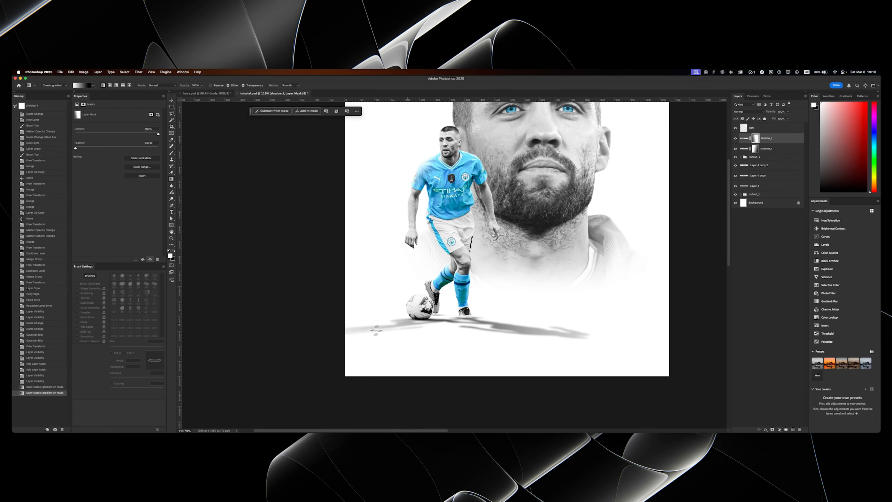
- Select both cast shadow layers and lower their opacity to 47%
{"action": "left_click", "coordinate": [765, 148], "text": "shift"}
{"action": "left_click_drag", "start_coordinate": [771, 112], "coordinate": [767, 114]}
{"action": "left_click_drag", "start_coordinate": [453, 247], "coordinate": [411, 276]}
{"action": "mouse_move", "coordinate": [419, 237]}
{"action": "left_mouse_down"}
{"action": "mouse_move", "coordinate": [438, 231]}
{"action": "mouse_move", "coordinate": [433, 240]}
{"action": "left_mouse_up"}
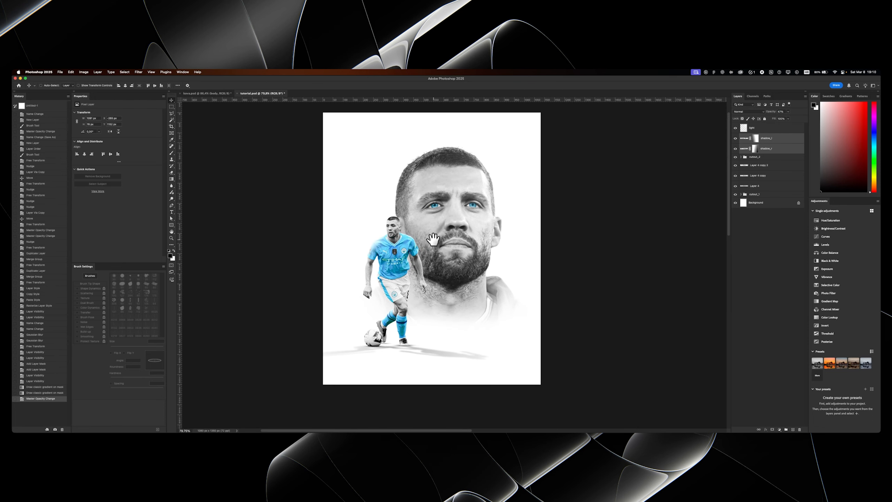
{"action": "mouse_move", "coordinate": [429, 236]}
{"action": "left_mouse_down"}
{"action": "mouse_move", "coordinate": [439, 235]}
{"action": "mouse_move", "coordinate": [427, 234]}
{"action": "left_mouse_up"}
{"action": "left_click_drag", "start_coordinate": [413, 246], "coordinate": [425, 245]}
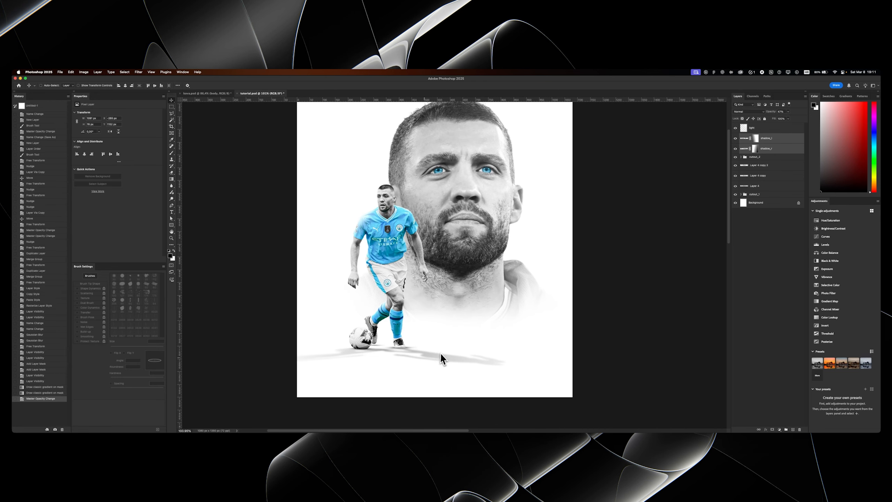
{"action": "left_click_drag", "start_coordinate": [402, 323], "coordinate": [404, 330]}
{"action": "left_click_drag", "start_coordinate": [414, 271], "coordinate": [419, 285]}
- Move the shadow_l and shadow_r layers beneath the cutout_2 group
{"action": "left_click", "coordinate": [771, 138]}
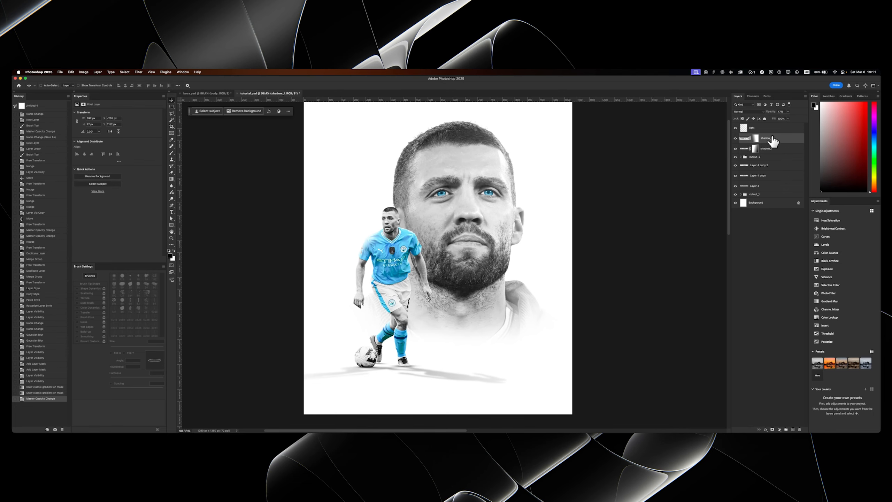
{"action": "left_click", "coordinate": [767, 149], "text": "shift"}
{"action": "left_click_drag", "start_coordinate": [770, 152], "coordinate": [766, 161]}
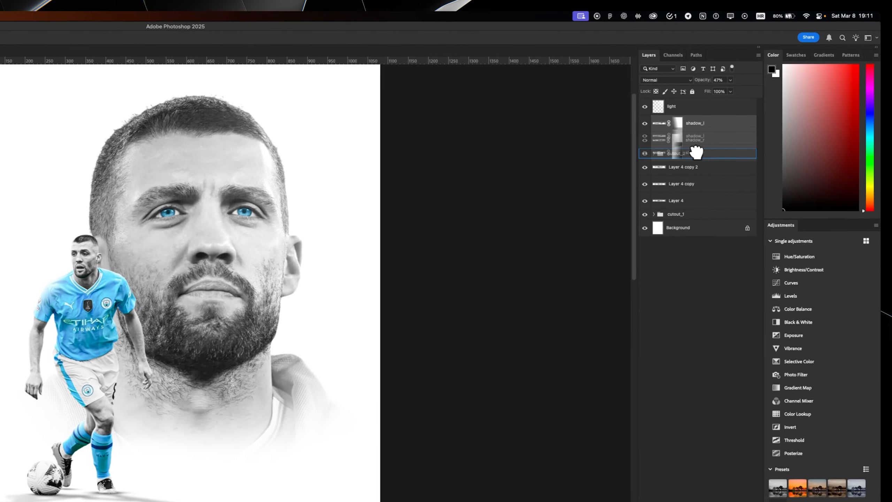
{"action": "left_click_drag", "start_coordinate": [693, 160], "coordinate": [696, 159]}
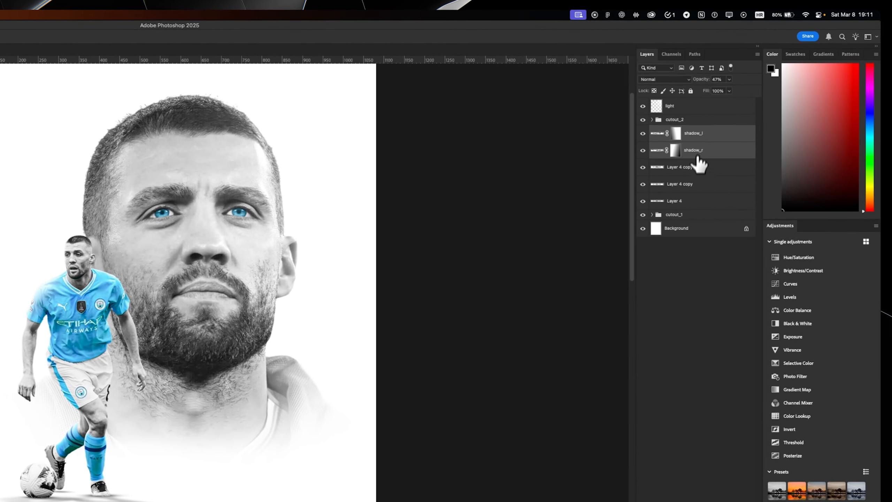
- Group all the shadow layers from shadow_l down to Layer 4 and name the group shadows_2
{"action": "left_click", "coordinate": [681, 200], "text": "shift"}
{"action": "key", "text": "super+g"}
{"action": "double_click", "coordinate": [672, 130]}
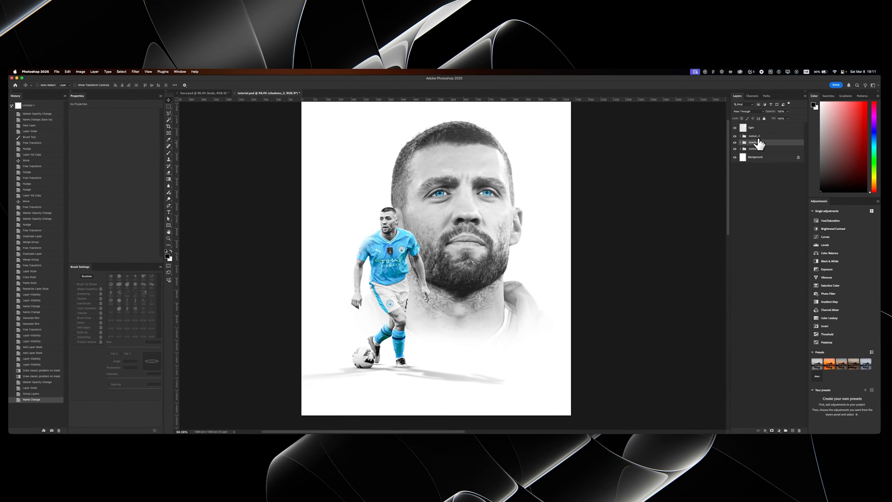
- Create a new empty layer and place it between the shadows_2 and cutout_1 groups
{"action": "left_click", "coordinate": [792, 429]}
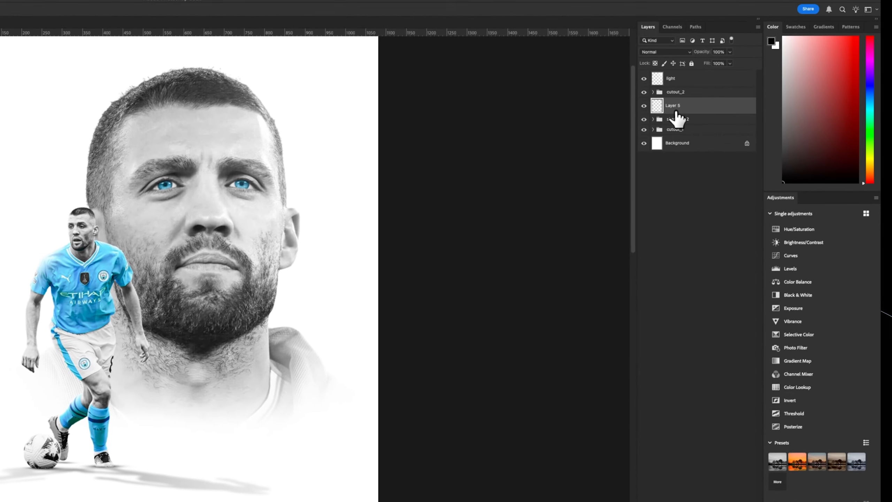
{"action": "left_click_drag", "start_coordinate": [675, 117], "coordinate": [665, 125]}
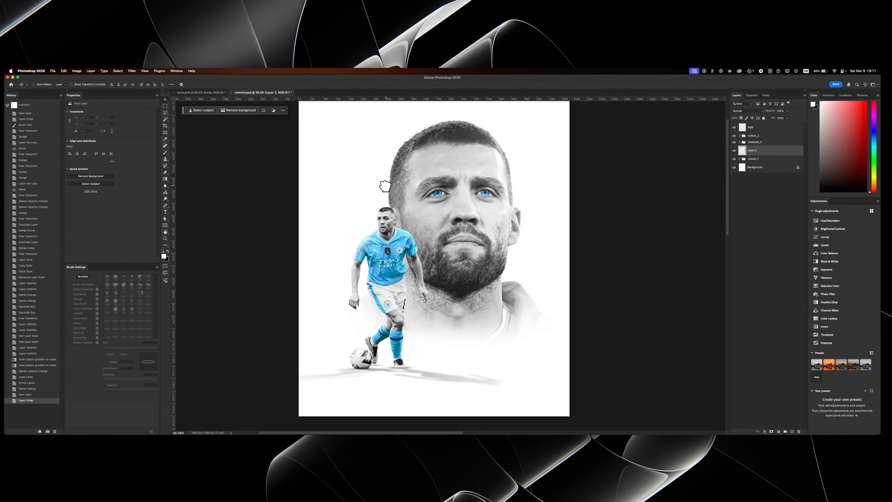
- Set up a large white soft round Brush with 100% roundness and 0% hardness
{"action": "key", "text": "b"}
{"action": "key", "text": "x"}
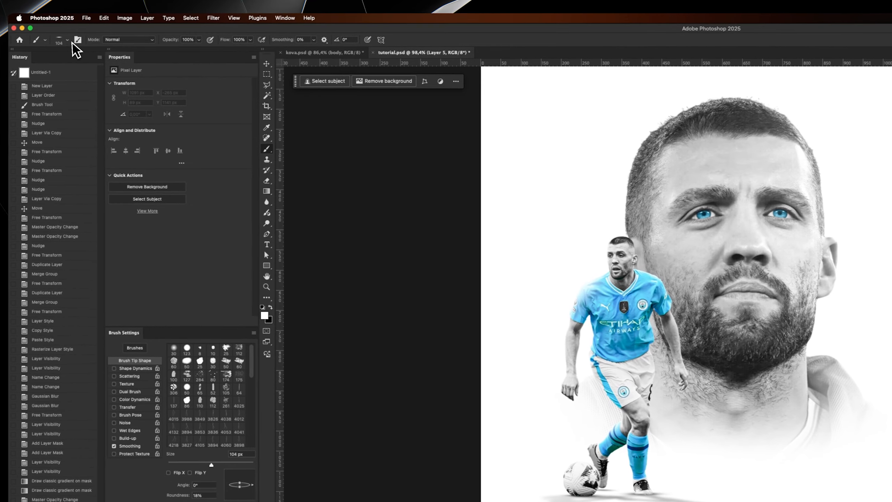
{"action": "left_click", "coordinate": [34, 49]}
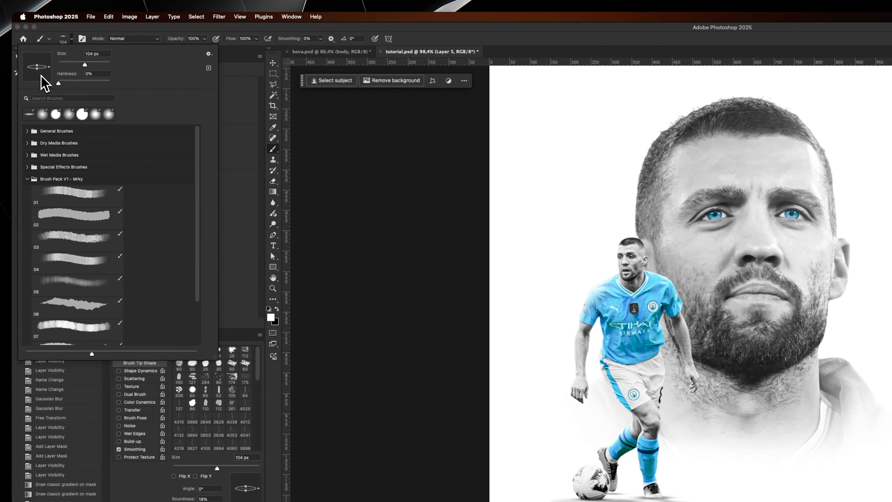
{"action": "mouse_move", "coordinate": [42, 84]}
{"action": "left_mouse_down"}
{"action": "mouse_move", "coordinate": [54, 72]}
{"action": "mouse_move", "coordinate": [38, 72]}
{"action": "mouse_move", "coordinate": [38, 83]}
{"action": "left_mouse_up"}
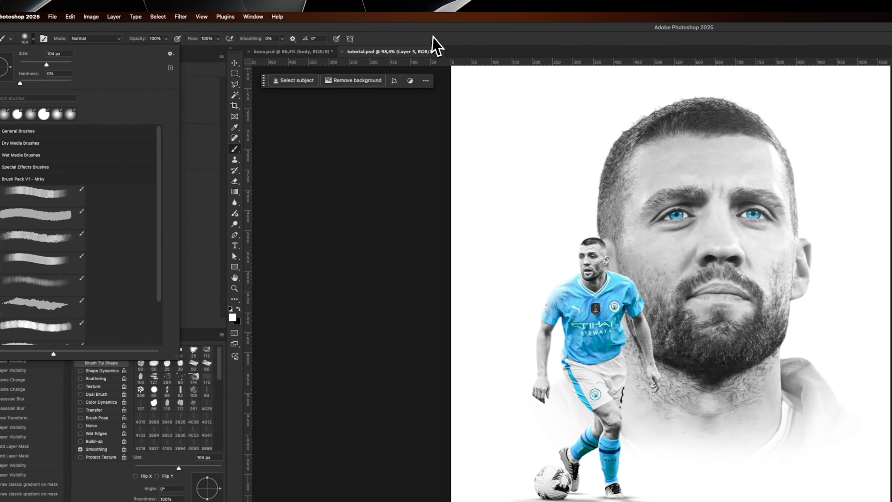
{"action": "left_click", "coordinate": [474, 37]}
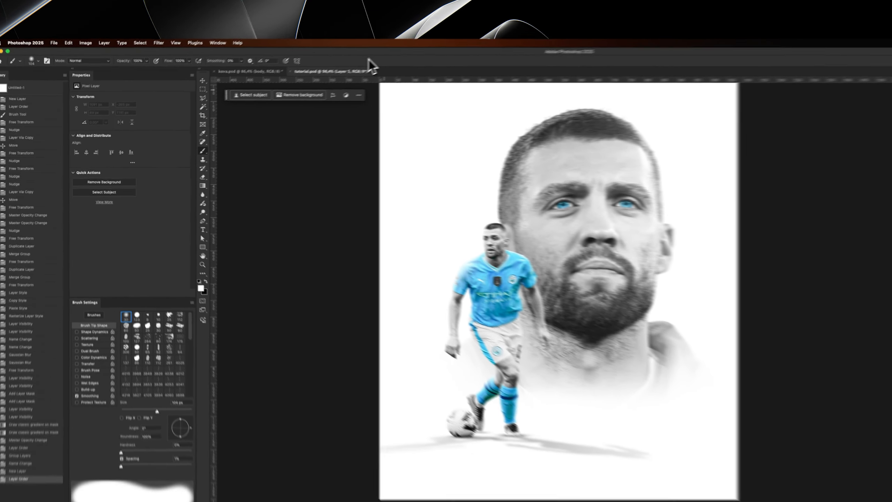
{"action": "left_click_drag", "start_coordinate": [617, 364], "coordinate": [625, 365]}
{"action": "mouse_move", "coordinate": [397, 289]}
{"action": "left_mouse_down"}
{"action": "mouse_move", "coordinate": [434, 318]}
{"action": "mouse_move", "coordinate": [406, 296]}
{"action": "left_mouse_up"}
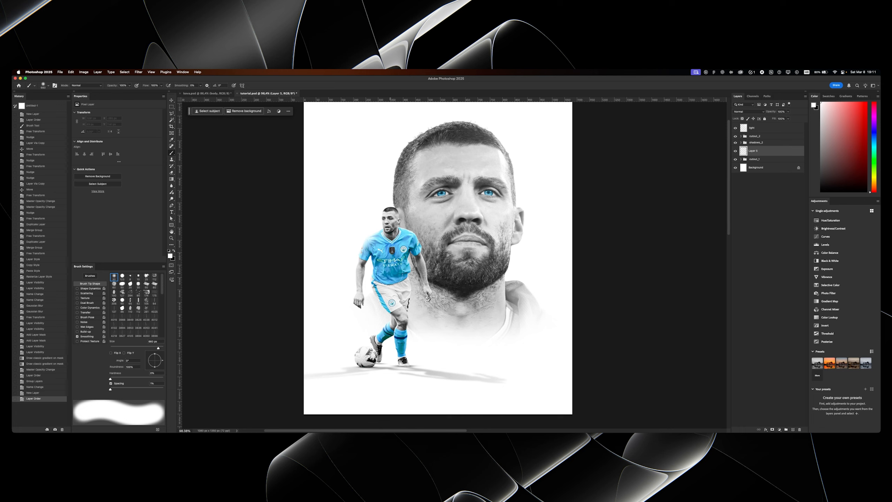
- Paint a soft white glow on the new layer behind the cut-out player, undoing dabs until one fits
{"action": "left_click", "coordinate": [386, 273]}
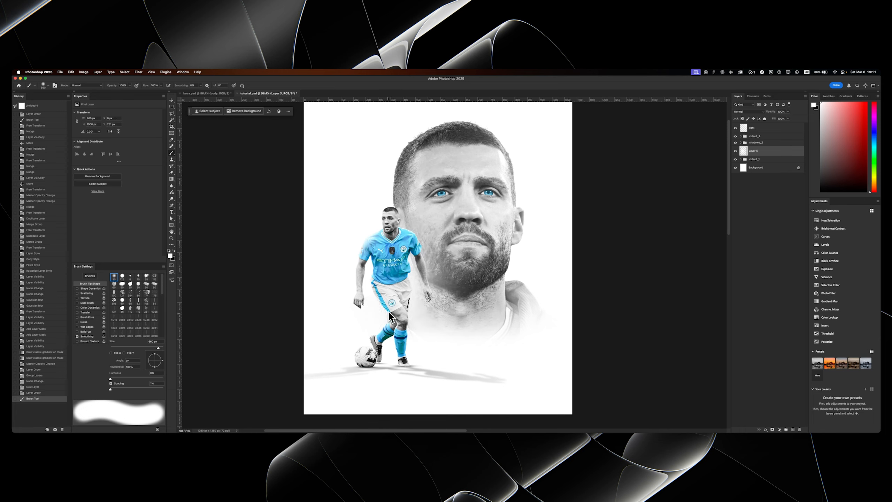
{"action": "key", "text": "super+z"}
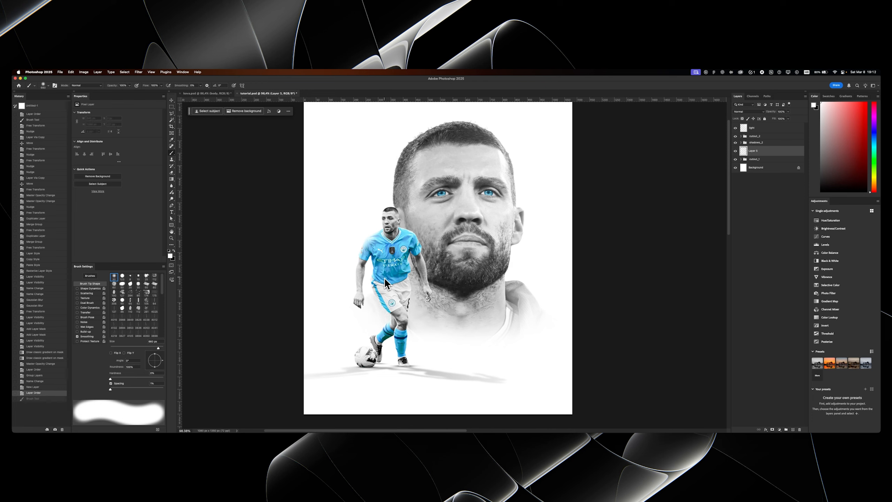
{"action": "left_click_drag", "start_coordinate": [397, 279], "coordinate": [378, 281]}
{"action": "left_click", "coordinate": [378, 282]}
{"action": "key", "text": "super+z"}
{"action": "left_click", "coordinate": [379, 272]}
{"action": "mouse_move", "coordinate": [412, 305]}
{"action": "left_mouse_down"}
{"action": "mouse_move", "coordinate": [403, 316]}
{"action": "mouse_move", "coordinate": [420, 276]}
{"action": "left_mouse_up"}
{"action": "key", "text": "super+z"}
{"action": "left_click", "coordinate": [388, 274]}
- Rename the glow layer as white_glow and save the document
{"action": "key", "text": "v"}
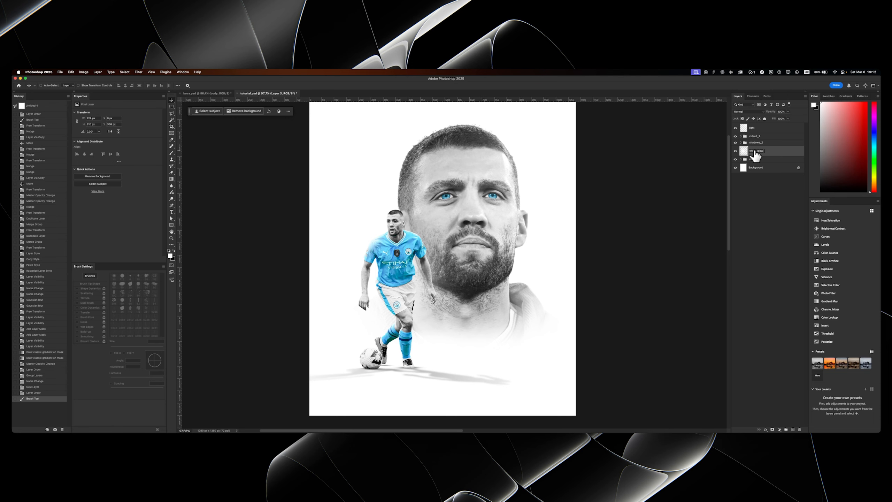
{"action": "key", "text": "Return"}
{"action": "key", "text": "super+s"}
{"action": "left_click_drag", "start_coordinate": [428, 219], "coordinate": [416, 243]}
{"action": "scroll", "coordinate": [415, 243], "scroll_direction": "down", "scroll_amount": 2}
{"action": "left_click_drag", "start_coordinate": [415, 245], "coordinate": [415, 241]}
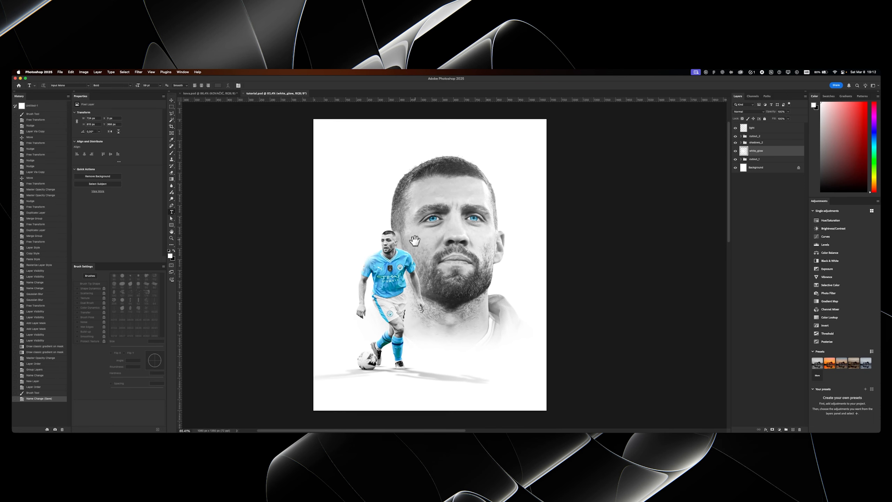
{"action": "key", "text": "v"}
{"action": "scroll", "coordinate": [417, 241], "scroll_direction": "up", "scroll_amount": 1}
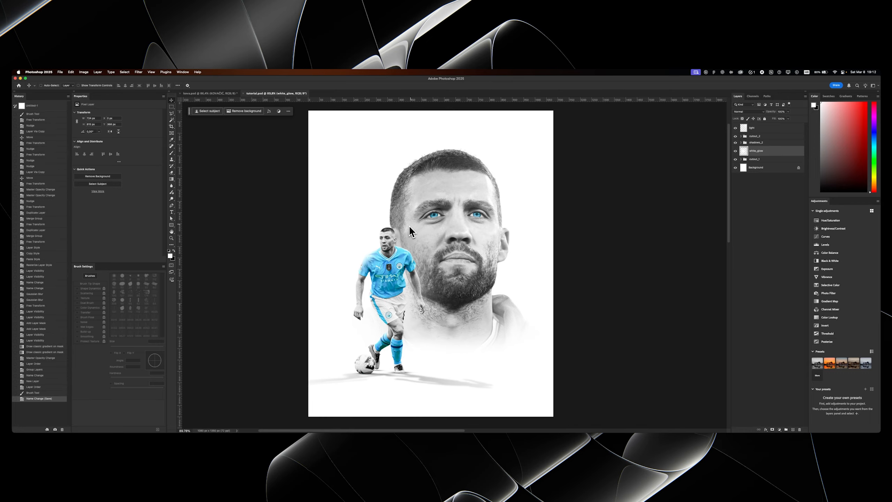
- Start a new guide layout with 100 px margins on all four sides and no columns or rows
{"action": "left_click", "coordinate": [151, 71]}
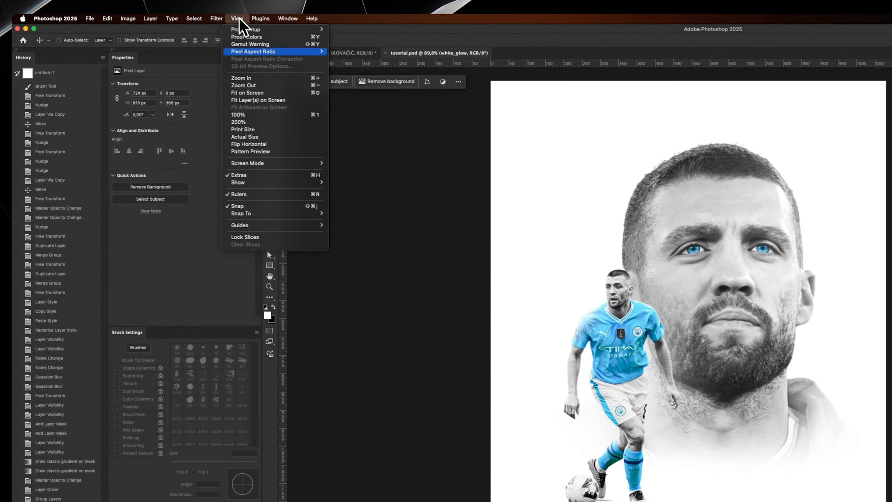
{"action": "mouse_move", "coordinate": [302, 225]}
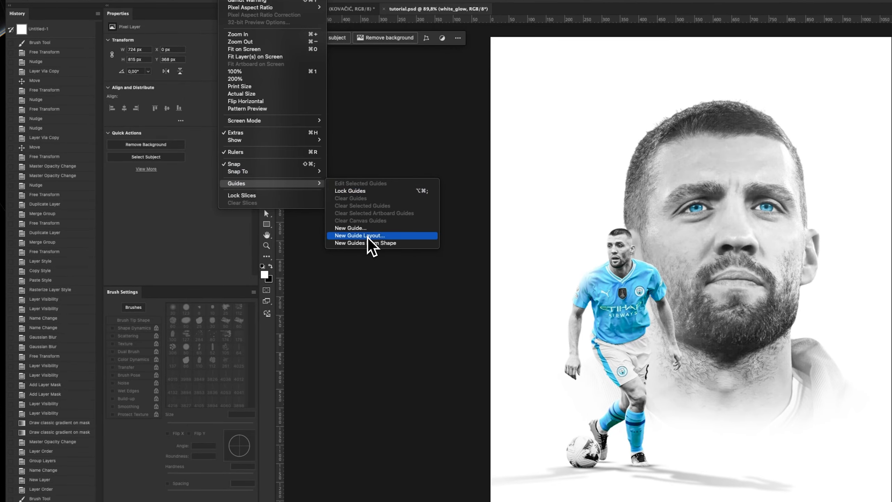
{"action": "left_click", "coordinate": [368, 238]}
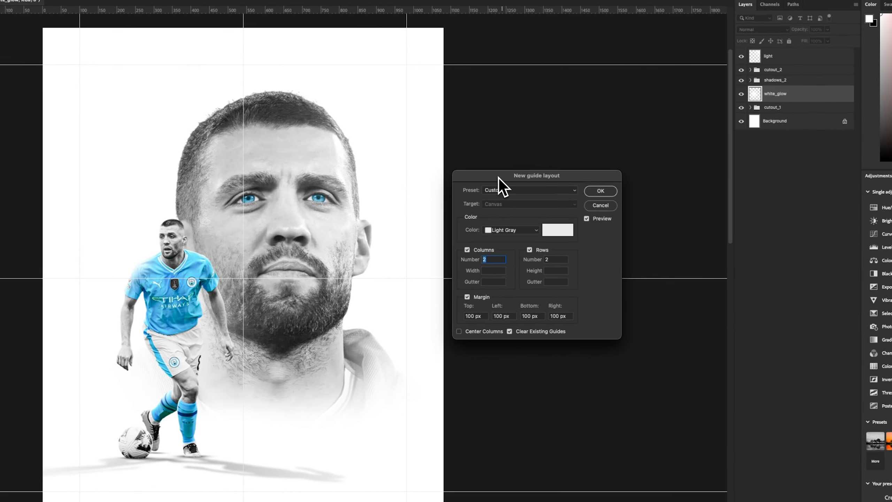
{"action": "left_click", "coordinate": [481, 316]}
{"action": "left_click", "coordinate": [507, 315]}
{"action": "left_click", "coordinate": [567, 316]}
{"action": "left_click", "coordinate": [480, 250]}
{"action": "left_click", "coordinate": [537, 250]}
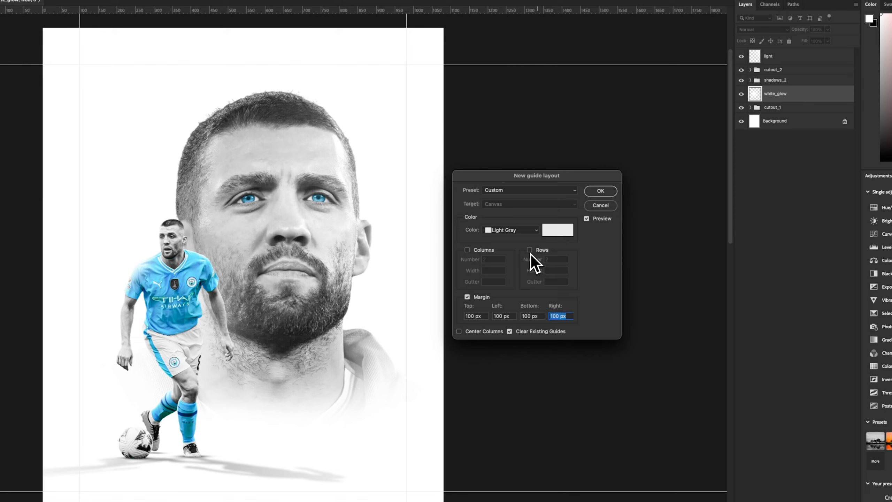
- Set the guide colour to Black and create the margin guides
{"action": "left_click", "coordinate": [511, 232]}
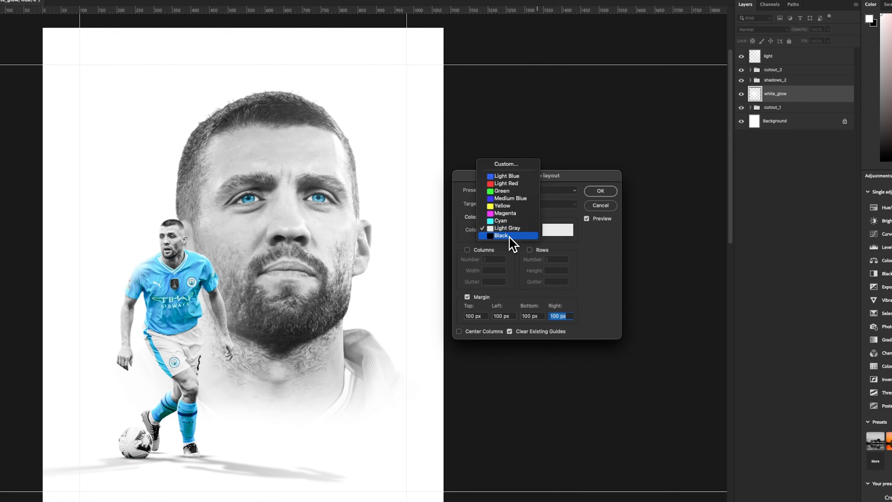
{"action": "left_click", "coordinate": [510, 237]}
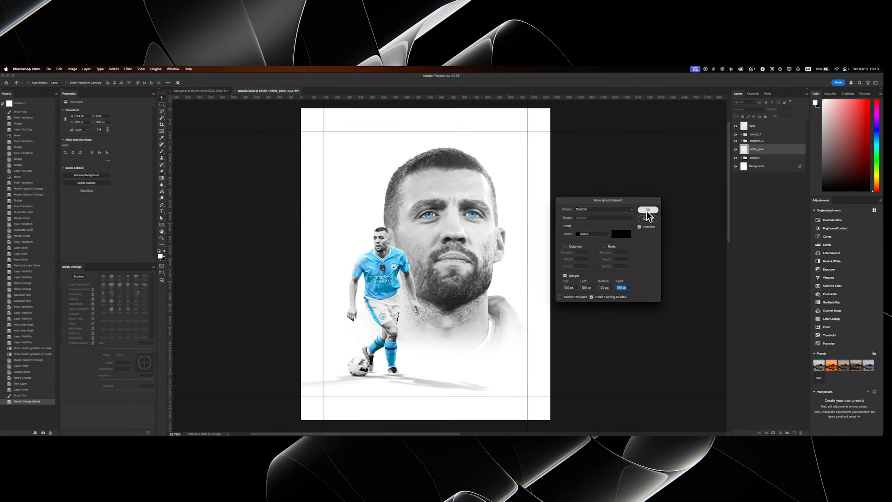
{"action": "left_click", "coordinate": [598, 193]}
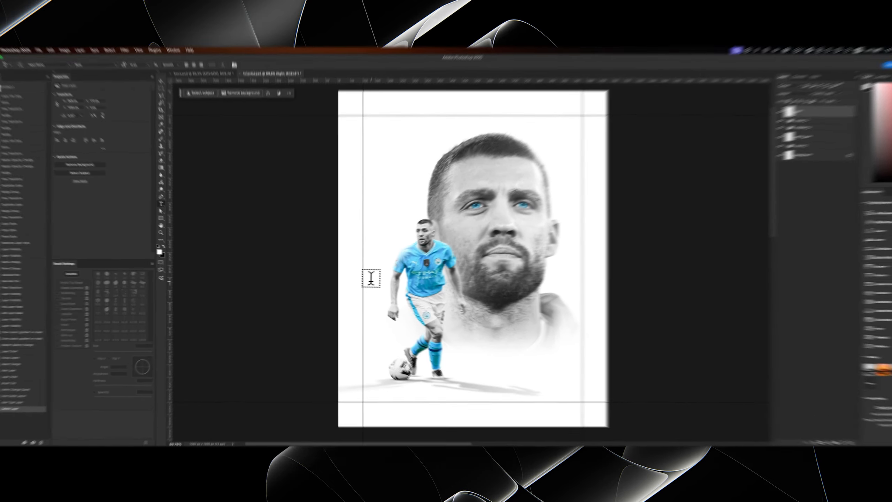
- Add the text MATEO in Input Mono Bold, 12 pt with 2540 tracking, beside the left margin guide and make it vertical
{"action": "left_click", "coordinate": [363, 281]}
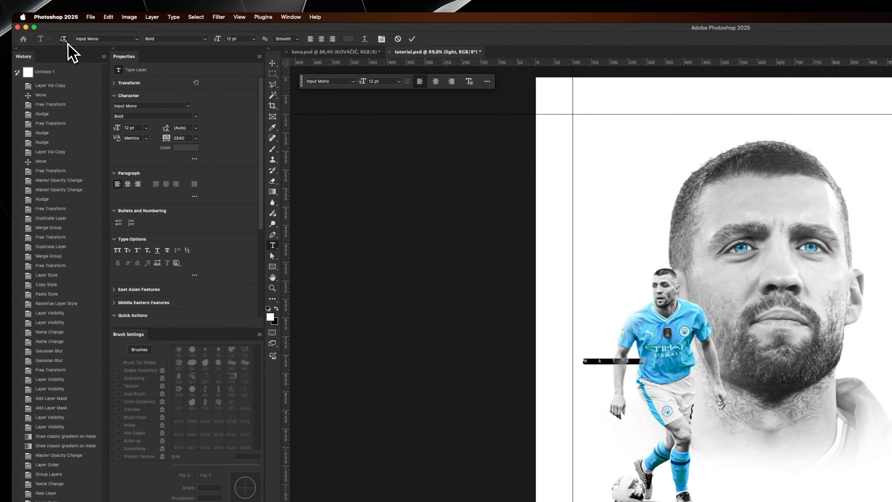
{"action": "left_click", "coordinate": [43, 85]}
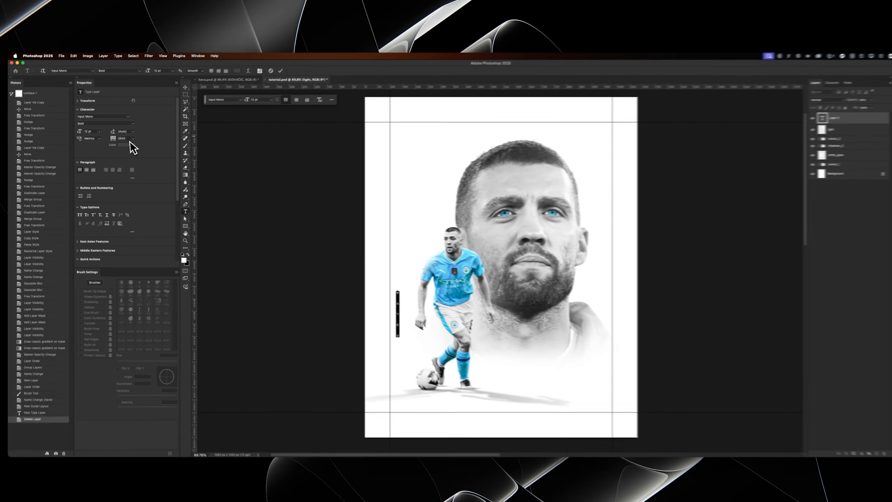
{"action": "key", "text": "super+Return"}
- Move the vertical MATEO text to the right margin guide and centre it vertically on the canvas
{"action": "key", "text": "v"}
{"action": "left_click_drag", "start_coordinate": [382, 330], "coordinate": [574, 252]}
{"action": "key", "text": "super+a"}
{"action": "left_click", "coordinate": [154, 85]}
{"action": "key", "text": "super+d"}
- Change the MATEO text colour to the light blue sampled from the player's jersey
{"action": "key", "text": "t"}
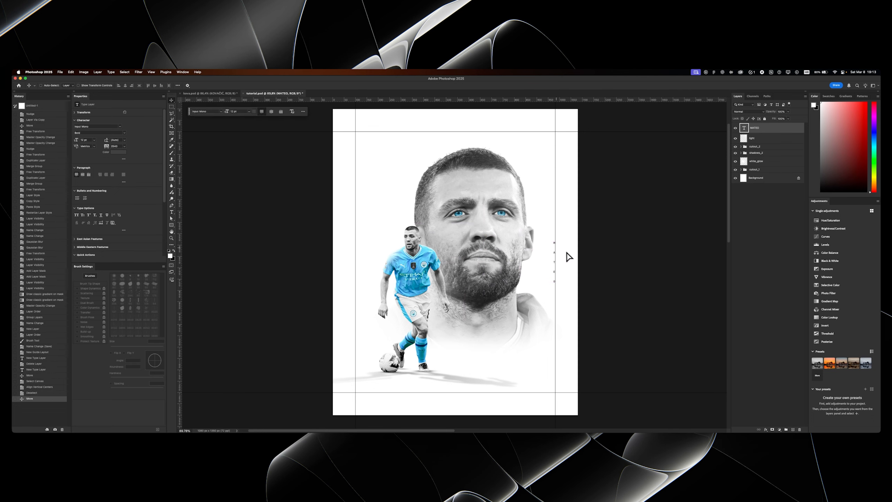
{"action": "left_click", "coordinate": [217, 85]}
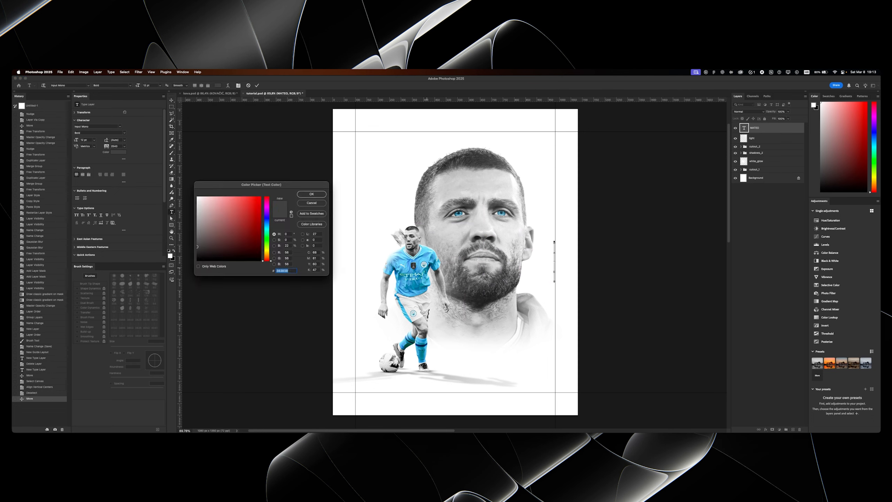
{"action": "left_click", "coordinate": [402, 263]}
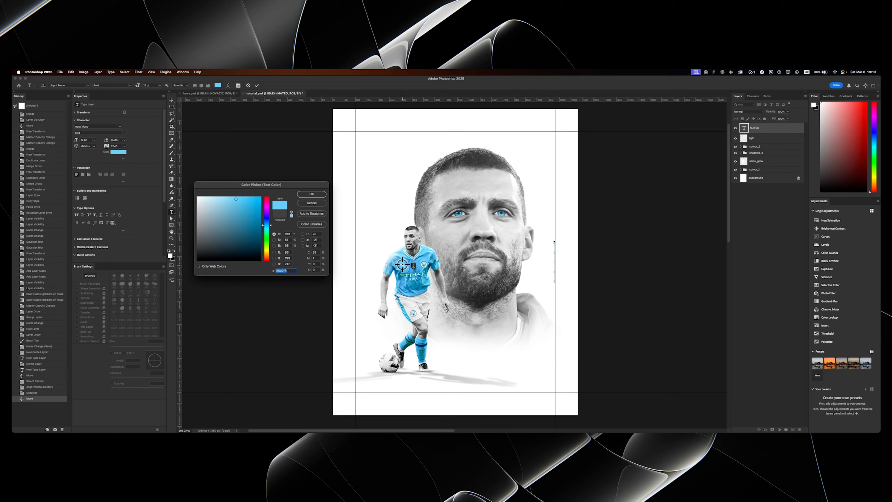
{"action": "left_click", "coordinate": [311, 194]}
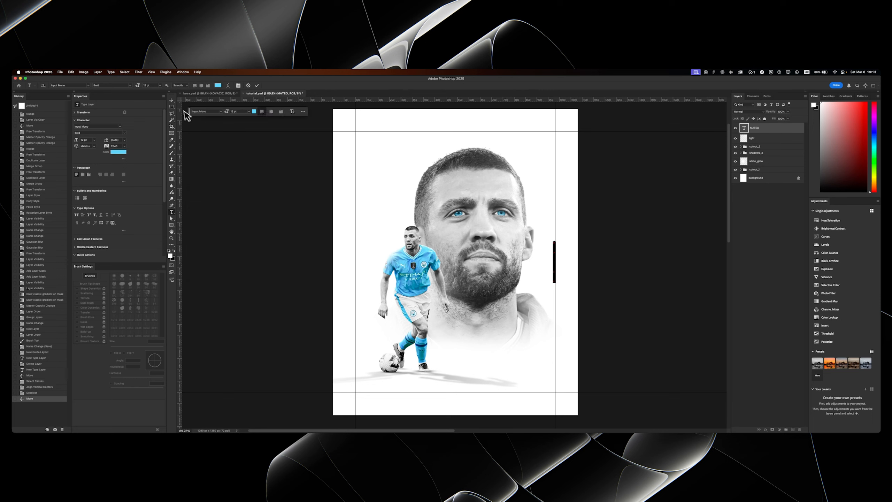
- Duplicate the vertical MATEO text and place the copy beside the small player cut-out's legs, near the left margin guide
{"action": "key", "text": "v"}
{"action": "key", "text": "super+j"}
{"action": "left_click_drag", "start_coordinate": [569, 266], "coordinate": [381, 330]}
{"action": "key", "text": "t"}
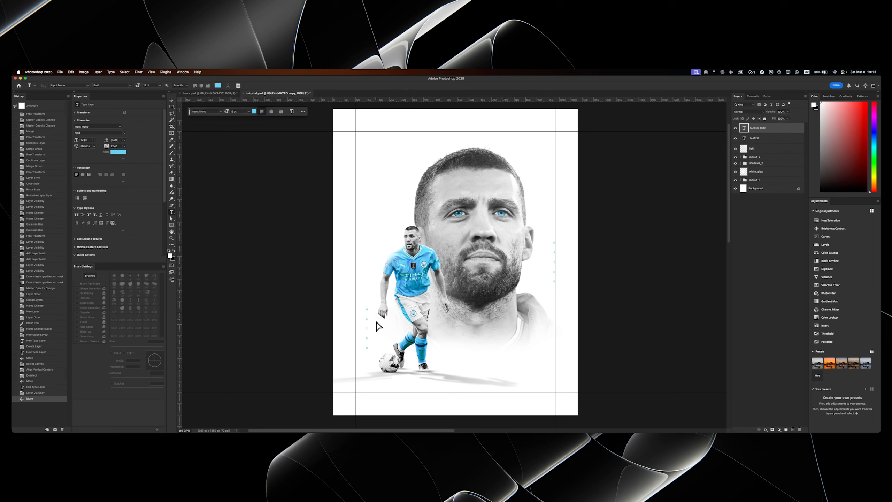
- Change the copied text to KOVAČIĆ and recolour it with the dark grey sampled from the portrait's beard
{"action": "double_click", "coordinate": [369, 323]}
{"action": "left_click", "coordinate": [218, 85]}
{"action": "left_click", "coordinate": [472, 300]}
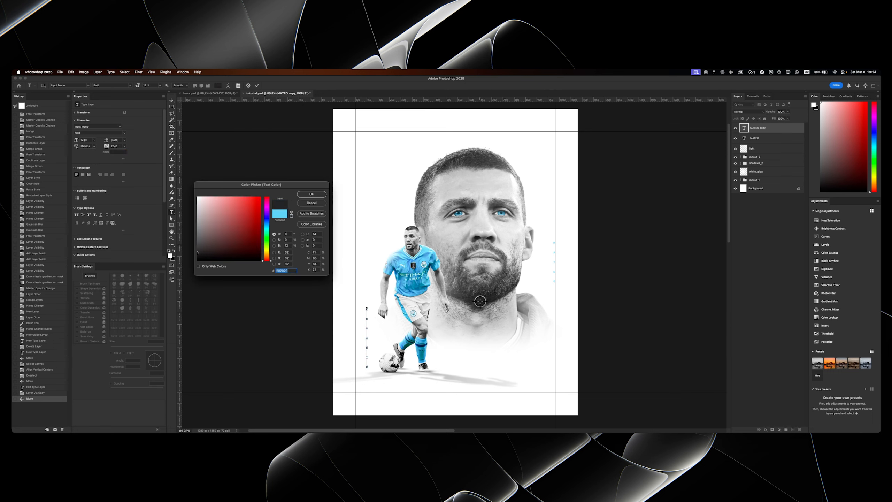
{"action": "key", "text": "Return"}
{"action": "key", "text": "super+Return"}
- Move the KOVAČIĆ text onto the left margin guide and raise it level with the small cut-out's lower body
{"action": "key", "text": "v"}
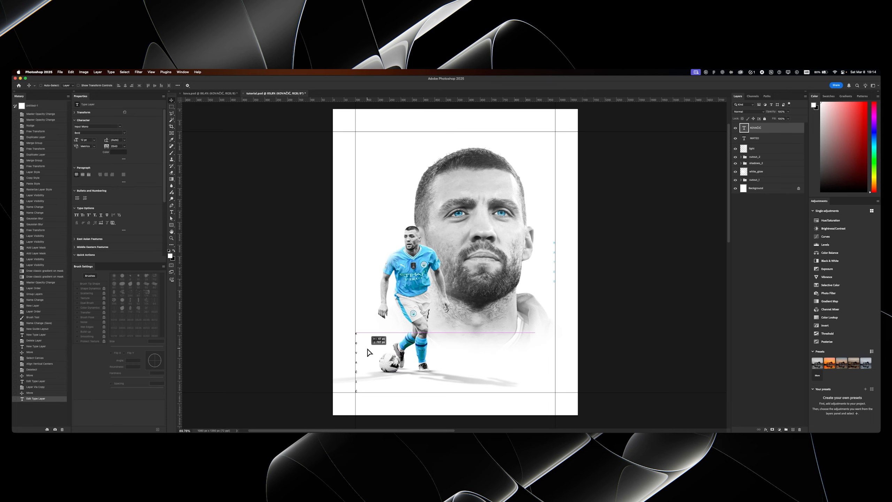
{"action": "left_click_drag", "start_coordinate": [367, 349], "coordinate": [367, 351]}
{"action": "key", "text": "super+semicolon"}
{"action": "mouse_move", "coordinate": [396, 290]}
{"action": "left_mouse_down"}
{"action": "mouse_move", "coordinate": [368, 290]}
{"action": "mouse_move", "coordinate": [385, 289]}
{"action": "left_mouse_up"}
{"action": "key", "text": "super+semicolon"}
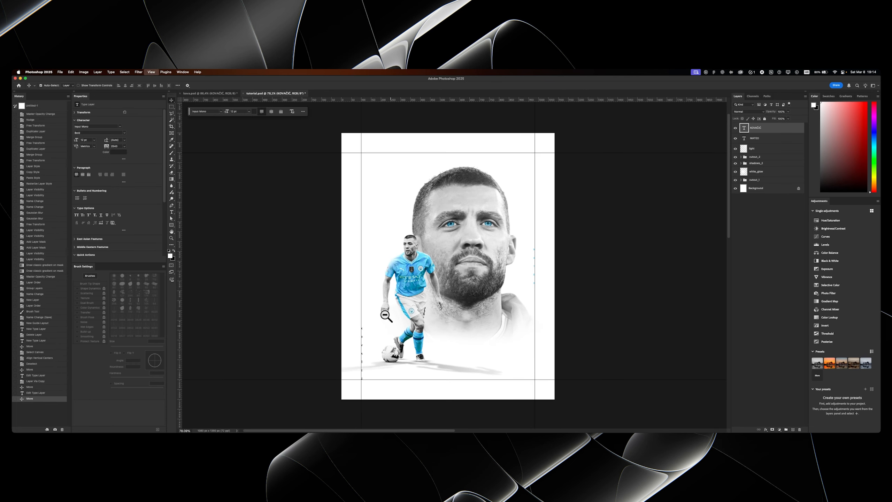
{"action": "left_click_drag", "start_coordinate": [403, 359], "coordinate": [401, 332]}
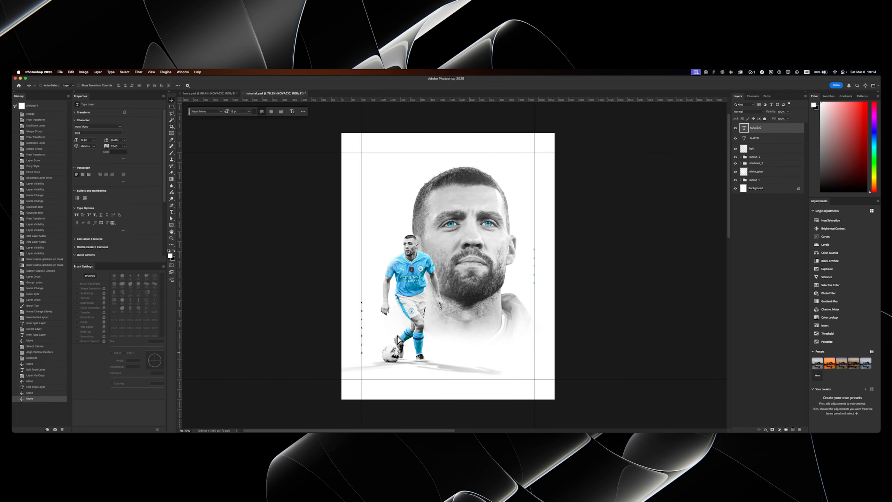
{"action": "key", "text": "super+semicolon"}
{"action": "key", "text": "super+semicolon"}
- Duplicate the KOVAČIĆ text above the small cut-out and change the copy's text to CITY
{"action": "left_click_drag", "start_coordinate": [388, 375], "coordinate": [401, 261], "text": "alt"}
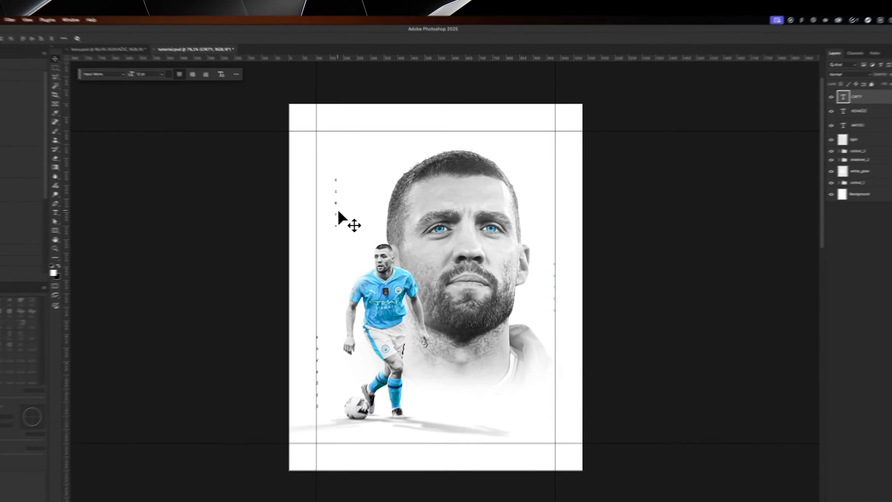
{"action": "key", "text": "t"}
{"action": "left_click", "coordinate": [376, 209]}
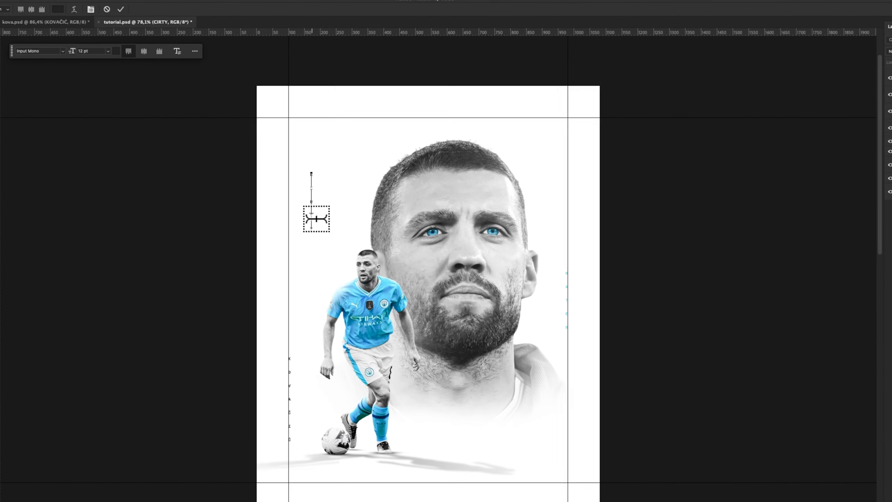
{"action": "key", "text": "BackSpace"}
{"action": "key", "text": "super+Return"}
- Move the CITY text to the upper end of the right margin guide, aligned with the top margin
{"action": "key", "text": "v"}
{"action": "left_click_drag", "start_coordinate": [401, 227], "coordinate": [593, 184]}
{"action": "key", "text": "super+semicolon"}
{"action": "key", "text": "z"}
{"action": "left_click_drag", "start_coordinate": [453, 191], "coordinate": [472, 171]}
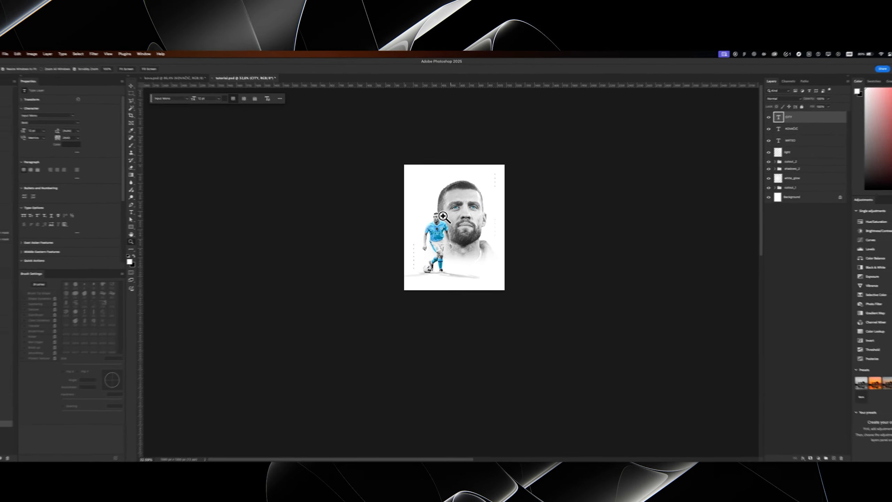
{"action": "key", "text": "super+semicolon"}
- Group the three vertical text layers and name the group text_details
{"action": "left_click", "coordinate": [792, 141], "text": "shift"}
{"action": "key", "text": "super+g"}
{"action": "double_click", "coordinate": [681, 108]}
{"action": "type", "text": "TEXT_DE"}
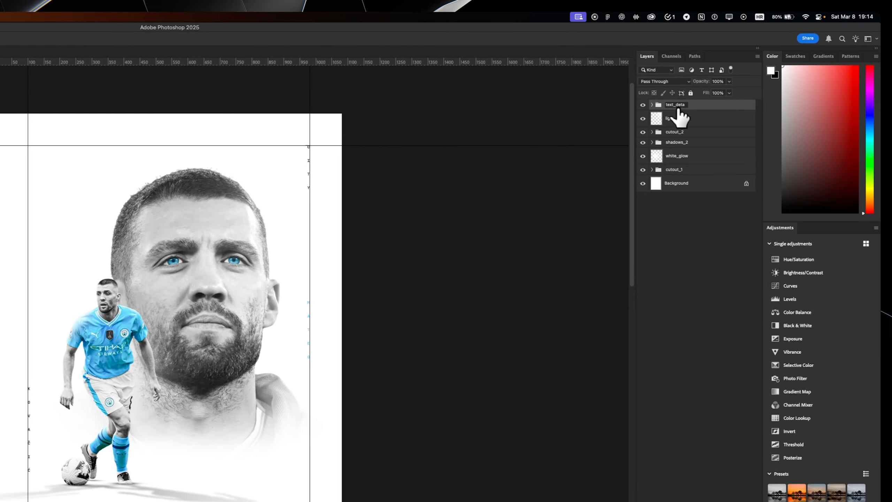
{"action": "type", "text": "ta"}
{"action": "key", "text": "BackSpace"}
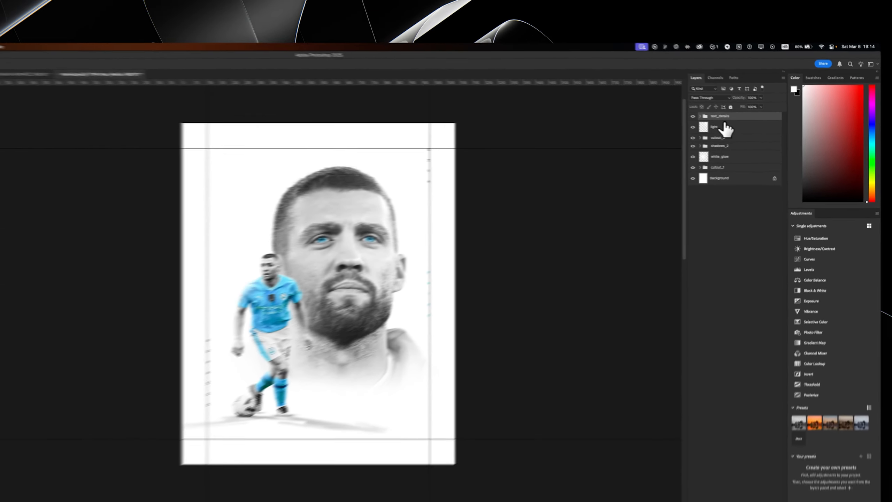
- Add a layer above the Background and draw a square of about 368 px from the upper-left margin corner
{"action": "key", "text": "super+0"}
{"action": "left_click", "coordinate": [171, 224]}
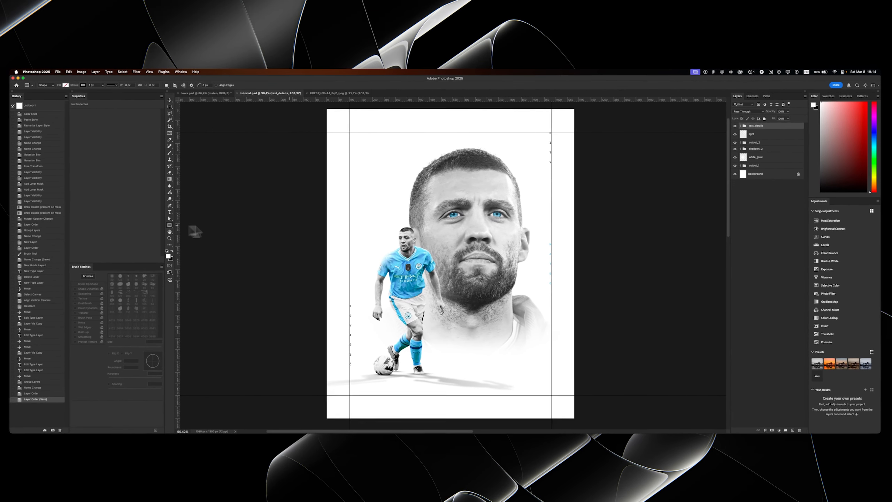
{"action": "left_click", "coordinate": [768, 173]}
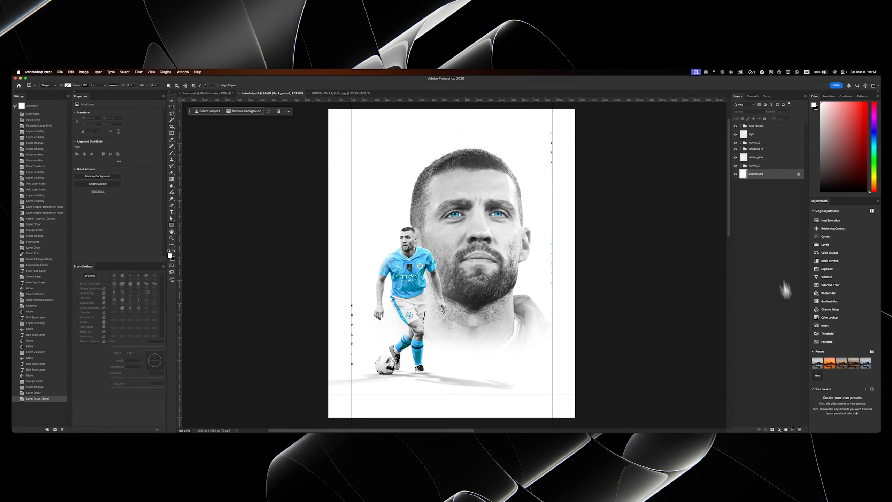
{"action": "left_click", "coordinate": [793, 428]}
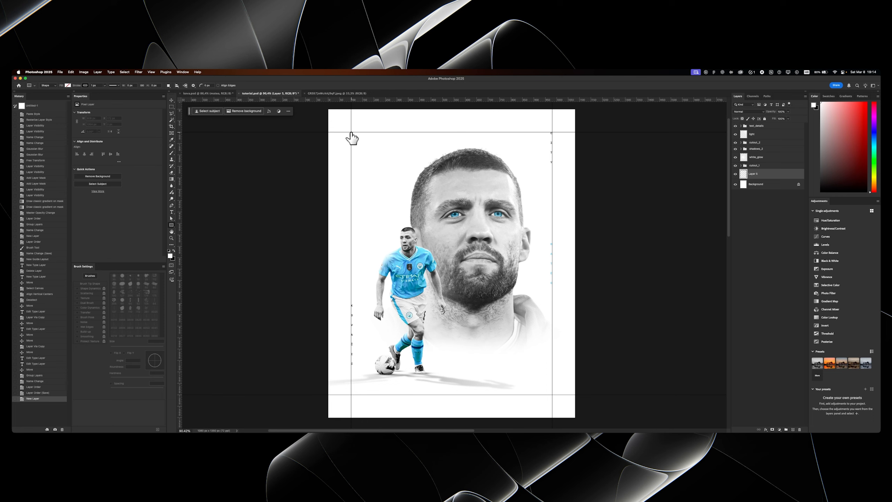
{"action": "left_click_drag", "start_coordinate": [351, 132], "coordinate": [351, 132]}
{"action": "left_click_drag", "start_coordinate": [453, 213], "coordinate": [453, 214]}
{"action": "key", "text": "v"}
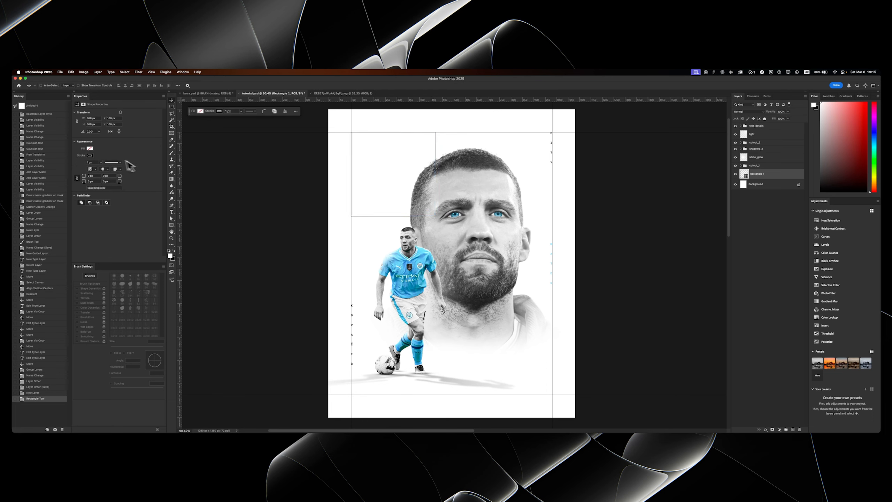
- Give the square a near-black fill and remove its stroke
{"action": "left_click", "coordinate": [90, 148]}
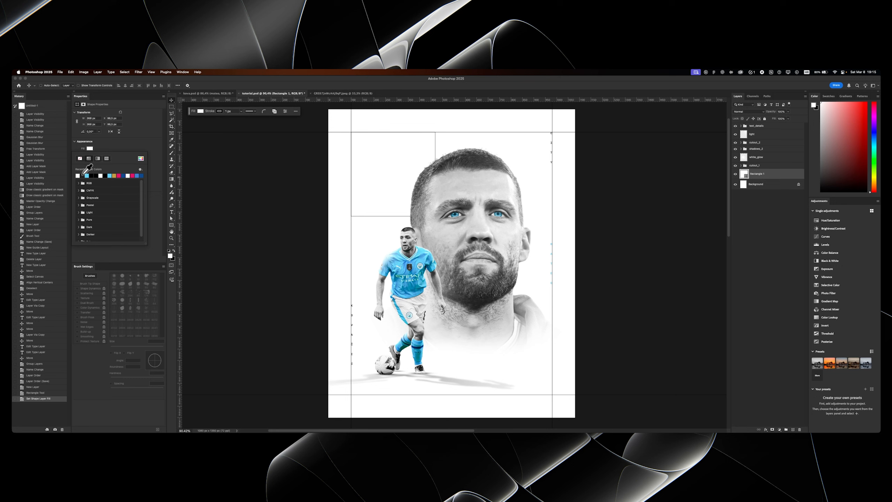
{"action": "left_click", "coordinate": [83, 175]}
{"action": "left_click", "coordinate": [116, 149]}
{"action": "left_click", "coordinate": [90, 155]}
{"action": "left_click", "coordinate": [80, 165]}
{"action": "left_click", "coordinate": [362, 164]}
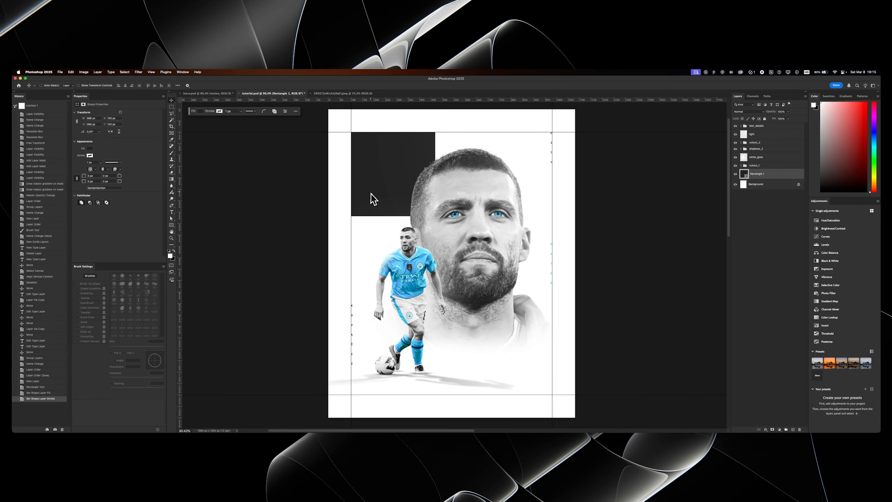
- Bring the seated-player photo from the open JPEG document into the poster and clip it to the square
{"action": "left_click", "coordinate": [342, 93]}
{"action": "left_click_drag", "start_coordinate": [336, 122], "coordinate": [312, 121]}
{"action": "left_click", "coordinate": [277, 230]}
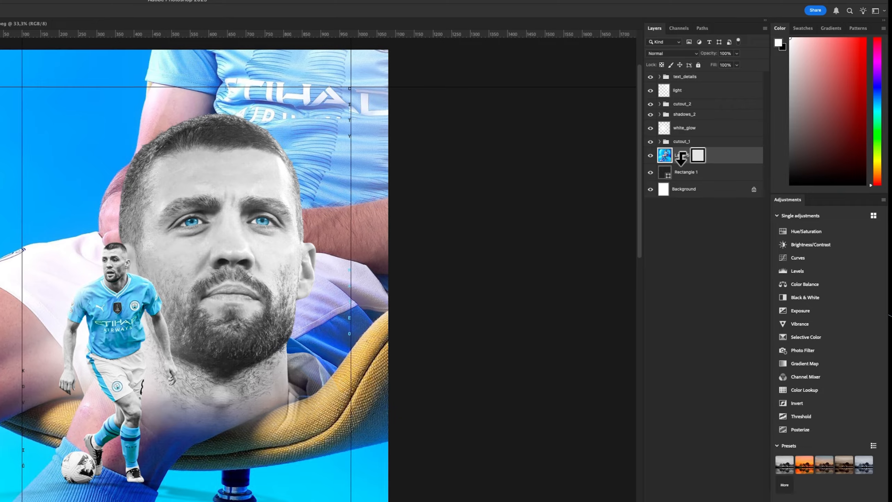
{"action": "left_click", "coordinate": [681, 159], "text": "alt"}
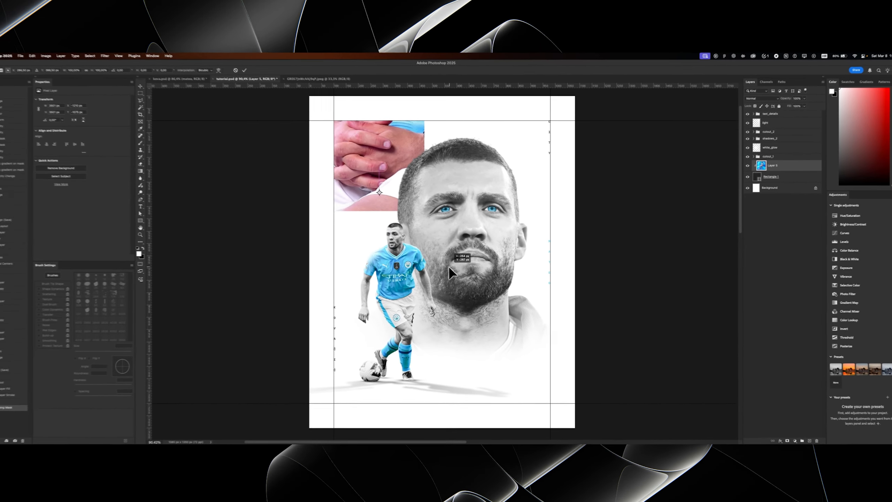
- Scale down the clipped photo and position it so the square frames the seated player's clasped hands and legs
{"action": "key", "text": "ctrl+t"}
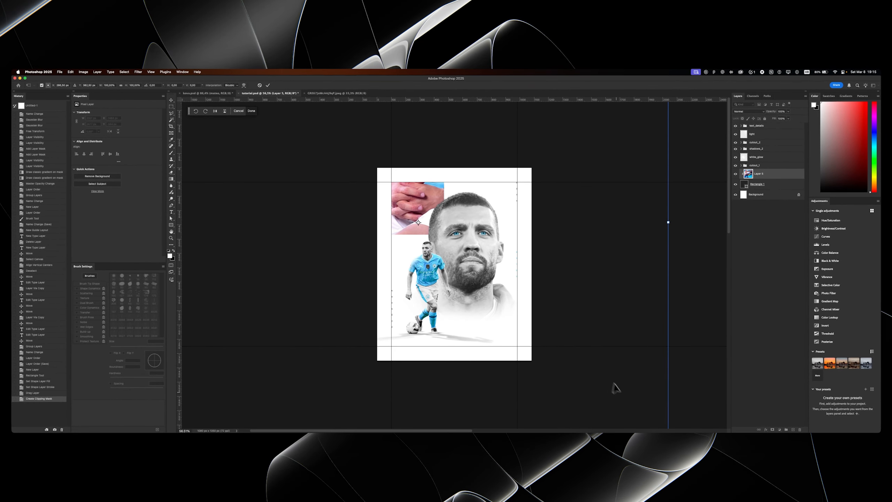
{"action": "left_click_drag", "start_coordinate": [616, 388], "coordinate": [611, 318]}
{"action": "left_click_drag", "start_coordinate": [663, 401], "coordinate": [504, 262]}
{"action": "left_click_drag", "start_coordinate": [458, 224], "coordinate": [471, 264]}
{"action": "left_click_drag", "start_coordinate": [522, 292], "coordinate": [493, 262]}
{"action": "left_click_drag", "start_coordinate": [464, 226], "coordinate": [454, 239]}
{"action": "key", "text": "Return"}
{"action": "key", "text": "z"}
{"action": "left_click", "coordinate": [449, 229]}
{"action": "key", "text": "v"}
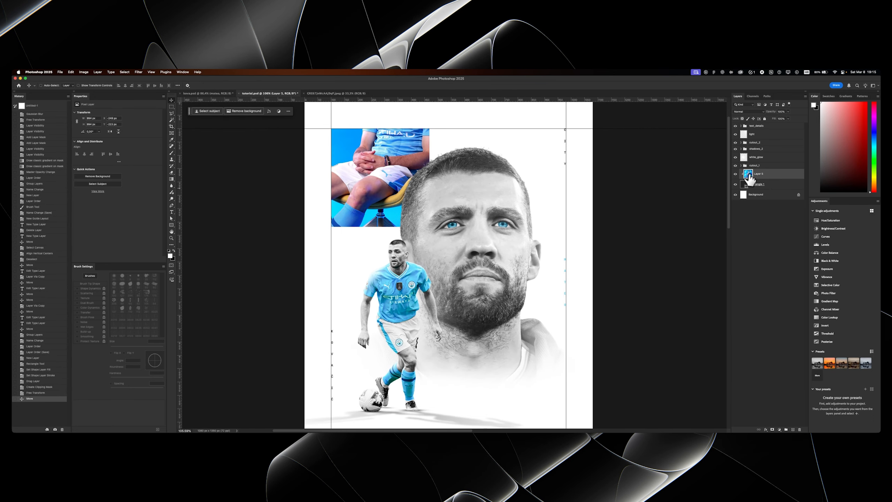
- Duplicate the Hue/Saturation 1 adjustment from the cutout_2 group and clip the copy to the seated-player photo
{"action": "left_click", "coordinate": [741, 142]}
{"action": "left_click", "coordinate": [769, 172]}
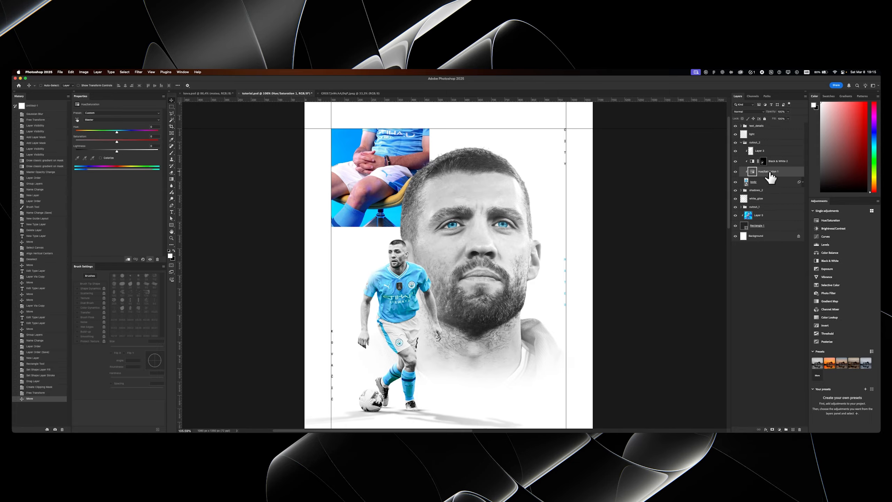
{"action": "key", "text": "super+j"}
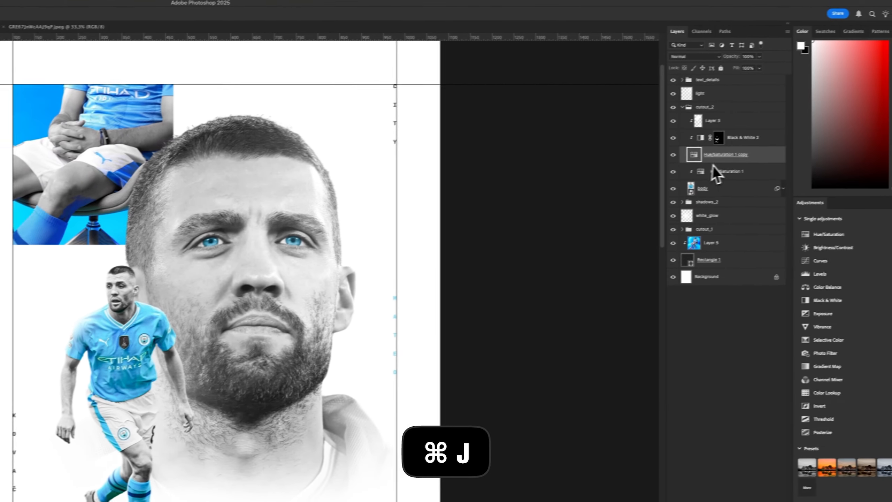
{"action": "left_click_drag", "start_coordinate": [769, 172], "coordinate": [761, 215]}
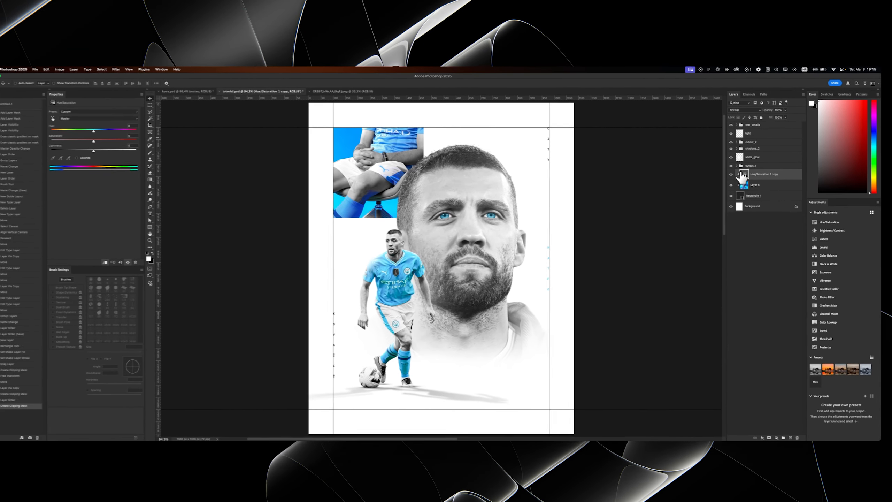
- Add a Black & White adjustment clipped to the seated-player photo and invert its mask
{"action": "left_click_drag", "start_coordinate": [404, 186], "coordinate": [521, 276]}
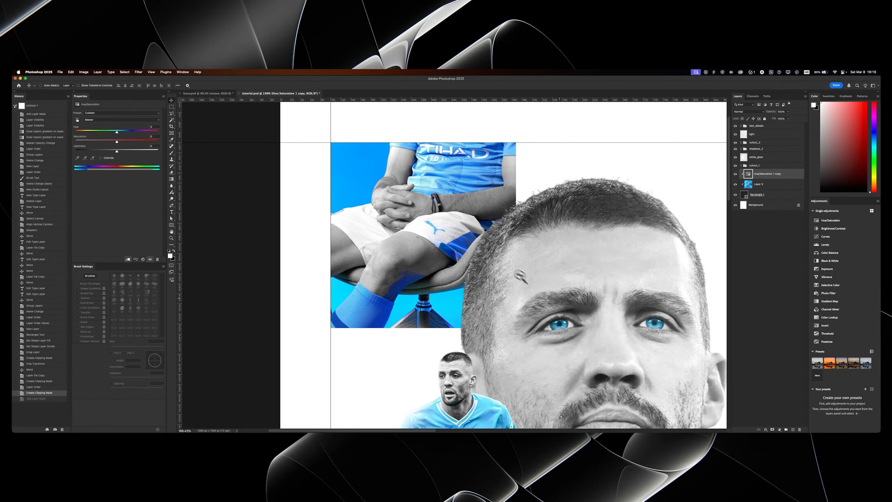
{"action": "left_click", "coordinate": [780, 429]}
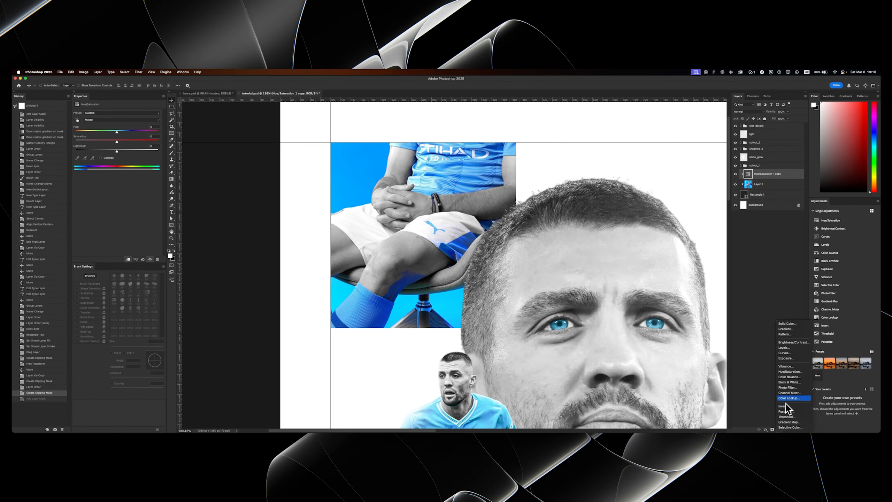
{"action": "left_click", "coordinate": [789, 382]}
{"action": "left_click", "coordinate": [754, 179], "text": "alt"}
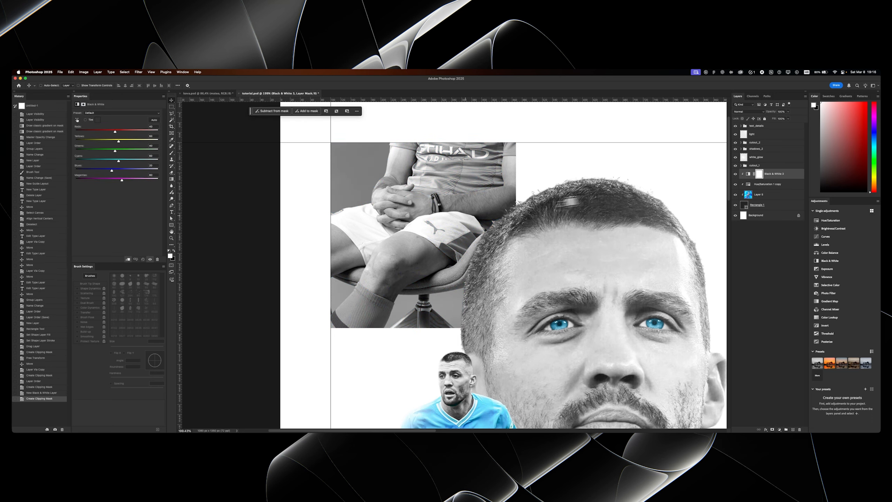
{"action": "key", "text": "super+i"}
- With the Black & White mask active, outline the blue background beside the player's arm and shorts using the Polygonal Lasso
{"action": "key", "text": "z"}
{"action": "left_click_drag", "start_coordinate": [386, 292], "coordinate": [446, 302]}
{"action": "left_click_drag", "start_coordinate": [324, 266], "coordinate": [336, 268]}
{"action": "key", "text": "b"}
{"action": "key", "text": "v"}
{"action": "left_click", "coordinate": [369, 283], "text": "super"}
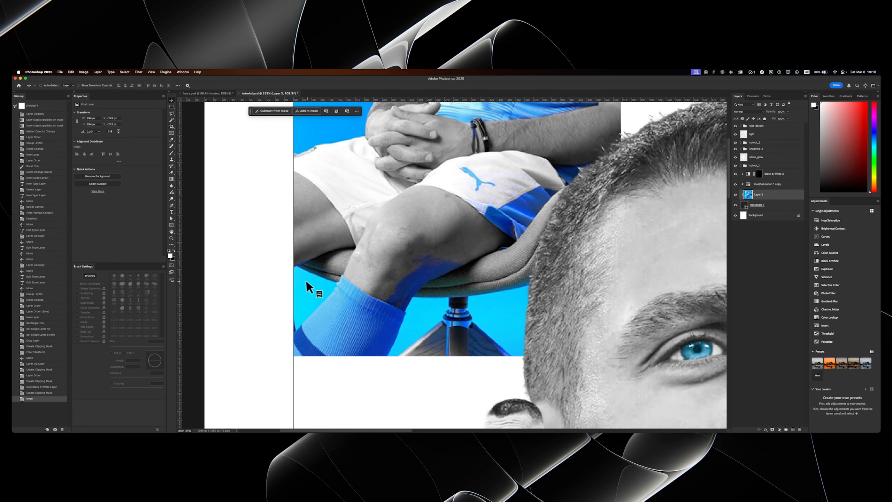
{"action": "left_click", "coordinate": [759, 175]}
{"action": "scroll", "coordinate": [339, 347], "scroll_direction": "up", "scroll_amount": 5}
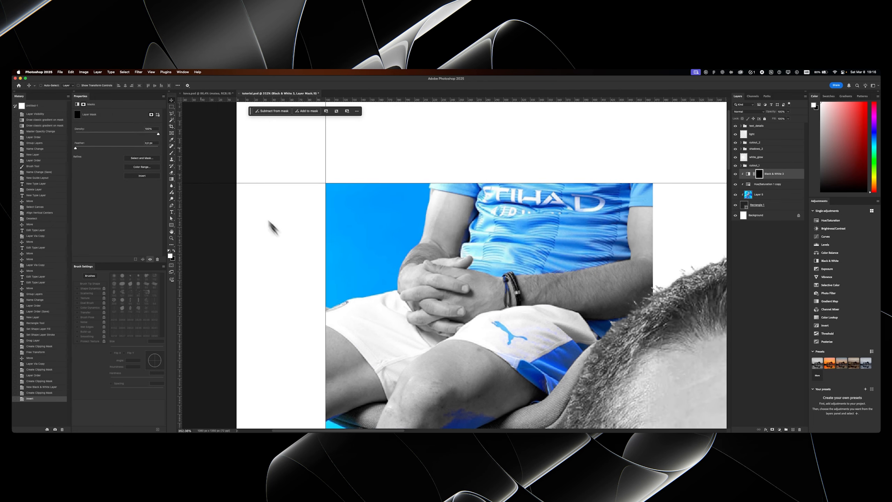
{"action": "left_click", "coordinate": [324, 311]}
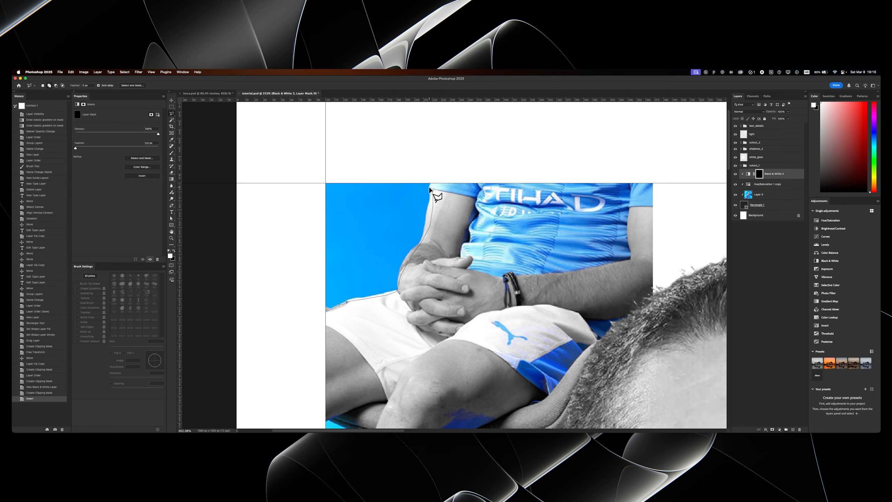
{"action": "left_click", "coordinate": [314, 277]}
{"action": "left_click", "coordinate": [310, 290]}
{"action": "left_click", "coordinate": [325, 311]}
{"action": "right_click", "coordinate": [361, 273]}
{"action": "left_click", "coordinate": [293, 276]}
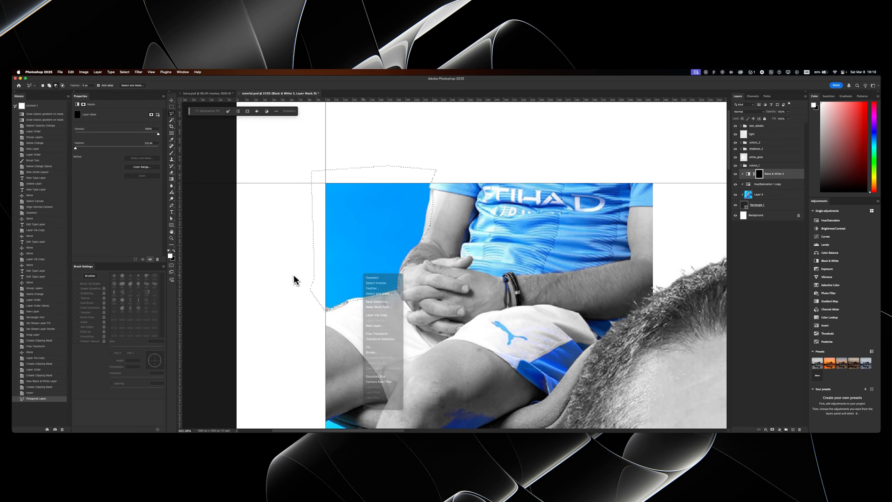
- Paint white on the Black & White mask inside the selected background to desaturate it, and clear the selection
{"action": "key", "text": "b"}
{"action": "left_click_drag", "start_coordinate": [371, 253], "coordinate": [128, 263]}
{"action": "left_click_drag", "start_coordinate": [381, 211], "coordinate": [368, 376]}
{"action": "left_click_drag", "start_coordinate": [397, 225], "coordinate": [372, 270]}
{"action": "key", "text": "super+d"}
- Outline the blue area under the chair on the left of the sock and paint it white on the Black & White mask
{"action": "left_click_drag", "start_coordinate": [387, 337], "coordinate": [393, 188]}
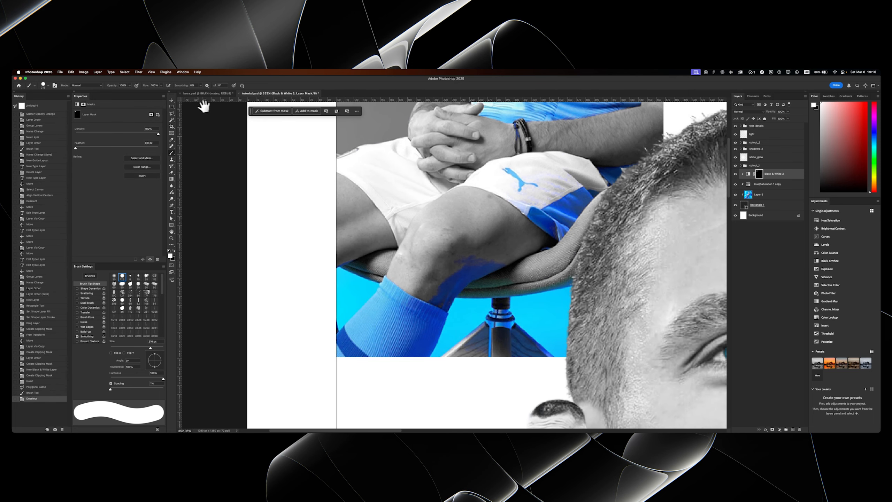
{"action": "key", "text": "l"}
{"action": "left_click", "coordinate": [332, 266]}
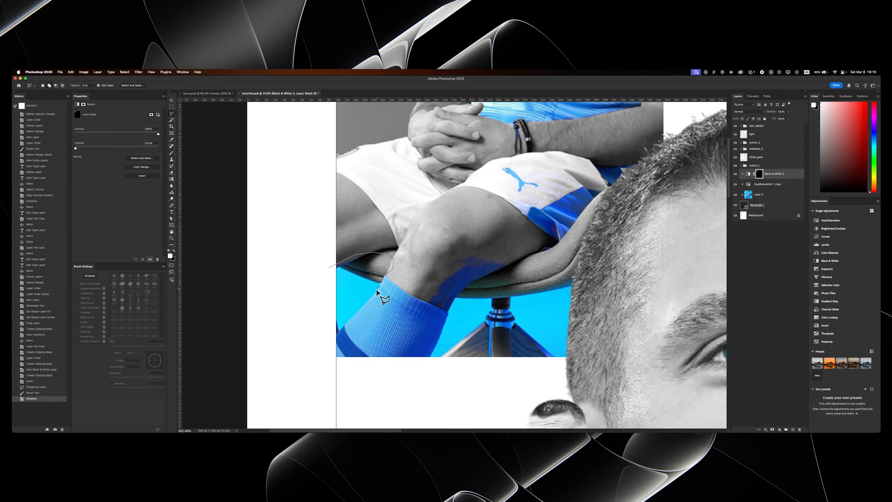
{"action": "left_click", "coordinate": [316, 339]}
{"action": "left_click", "coordinate": [297, 303]}
{"action": "left_click", "coordinate": [329, 267]}
{"action": "key", "text": "b"}
{"action": "left_click_drag", "start_coordinate": [337, 281], "coordinate": [346, 308]}
{"action": "key", "text": "super+d"}
- Outline the blue-tinted shin, chair base and background right of the sock, and paint them white on the Black & White mask
{"action": "mouse_move", "coordinate": [387, 229]}
{"action": "left_mouse_down"}
{"action": "mouse_move", "coordinate": [374, 243]}
{"action": "mouse_move", "coordinate": [388, 236]}
{"action": "mouse_move", "coordinate": [284, 237]}
{"action": "mouse_move", "coordinate": [247, 182]}
{"action": "left_mouse_up"}
{"action": "key", "text": "v"}
{"action": "left_click_drag", "start_coordinate": [236, 200], "coordinate": [316, 273]}
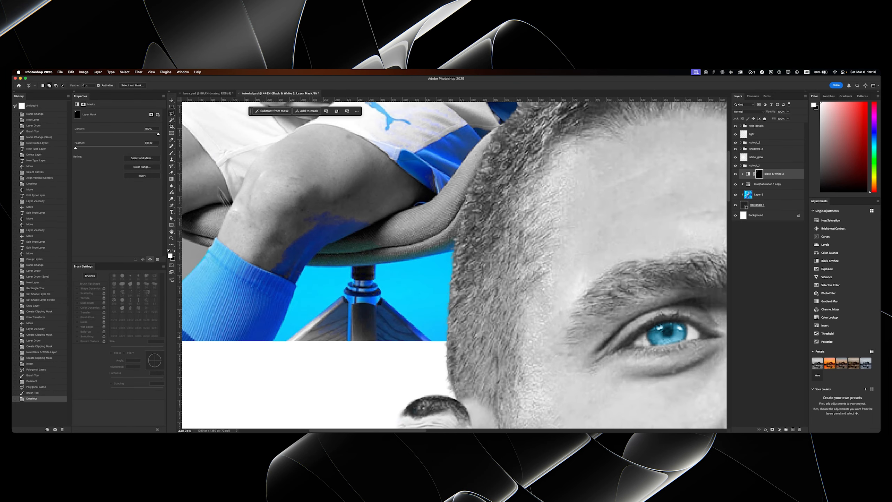
{"action": "left_click", "coordinate": [271, 342]}
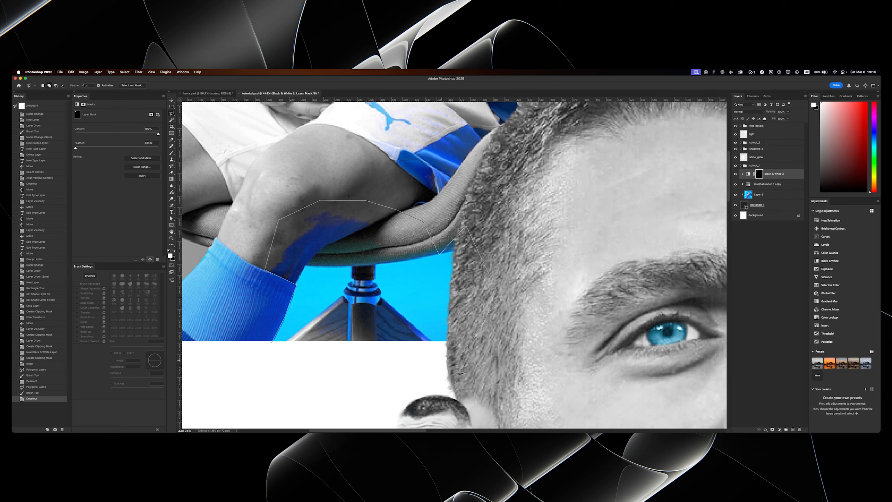
{"action": "left_click", "coordinate": [283, 351]}
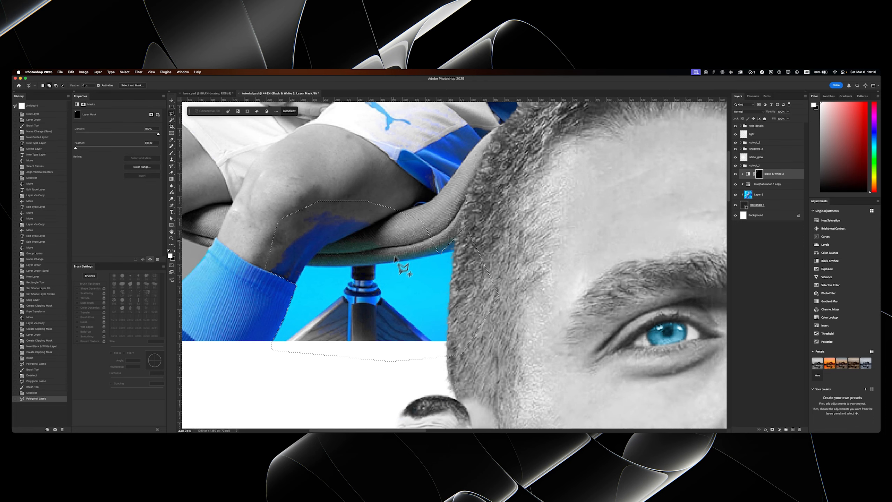
{"action": "double_click", "coordinate": [444, 271]}
{"action": "key", "text": "b"}
{"action": "left_click_drag", "start_coordinate": [432, 274], "coordinate": [380, 285]}
{"action": "key", "text": "super+d"}
{"action": "scroll", "coordinate": [401, 242], "scroll_direction": "down", "scroll_amount": 6}
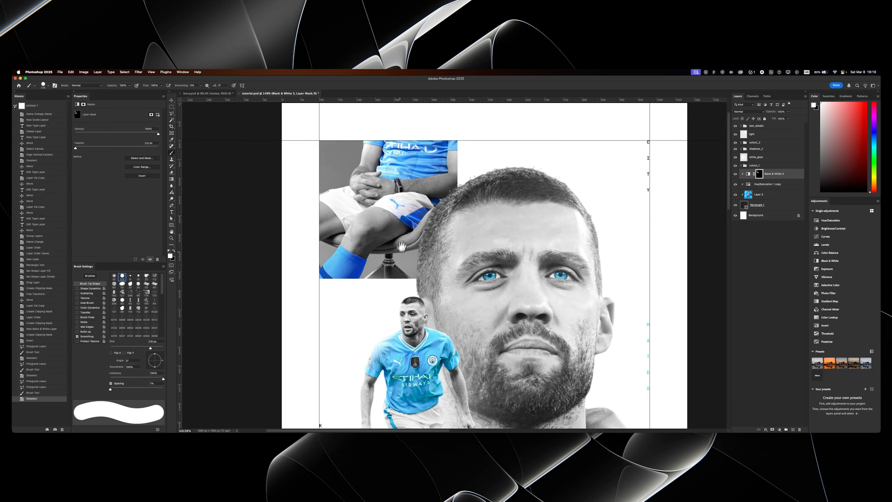
- Add an empty layer above the Black & White adjustment and clip it to the photo's square
{"action": "scroll", "coordinate": [402, 242], "scroll_direction": "up", "scroll_amount": 4}
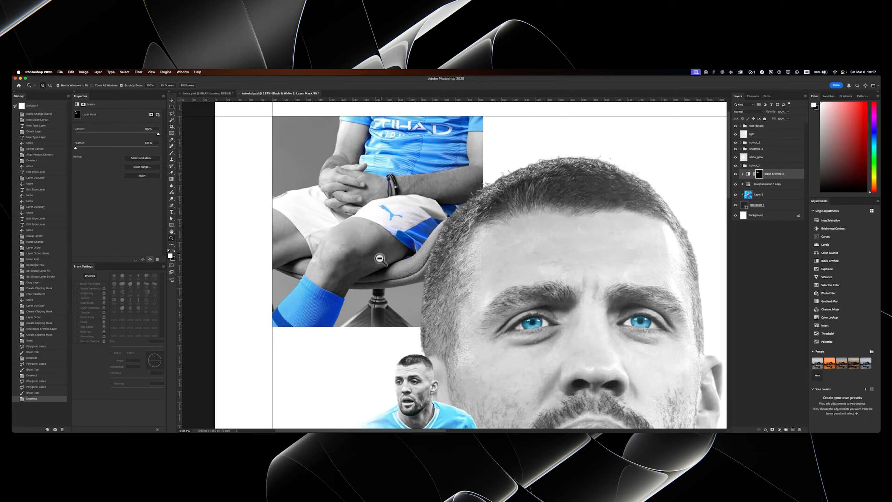
{"action": "scroll", "coordinate": [379, 259], "scroll_direction": "down", "scroll_amount": 4}
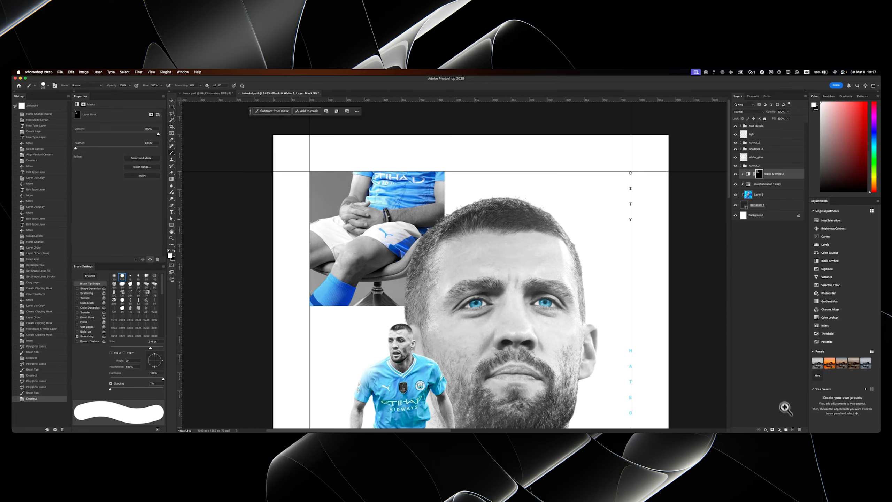
{"action": "left_click", "coordinate": [793, 430]}
{"action": "left_click", "coordinate": [755, 179], "text": "alt"}
{"action": "left_click_drag", "start_coordinate": [430, 231], "coordinate": [419, 205]}
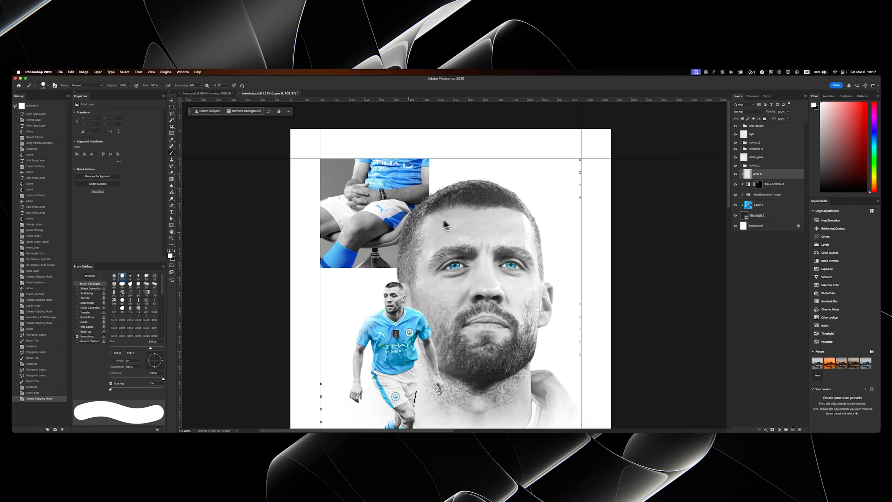
- Enlarge the white brush with 0% hardness and undo the trial stroke on the new clipped layer
{"action": "scroll", "coordinate": [395, 234], "scroll_direction": "down", "scroll_amount": 3}
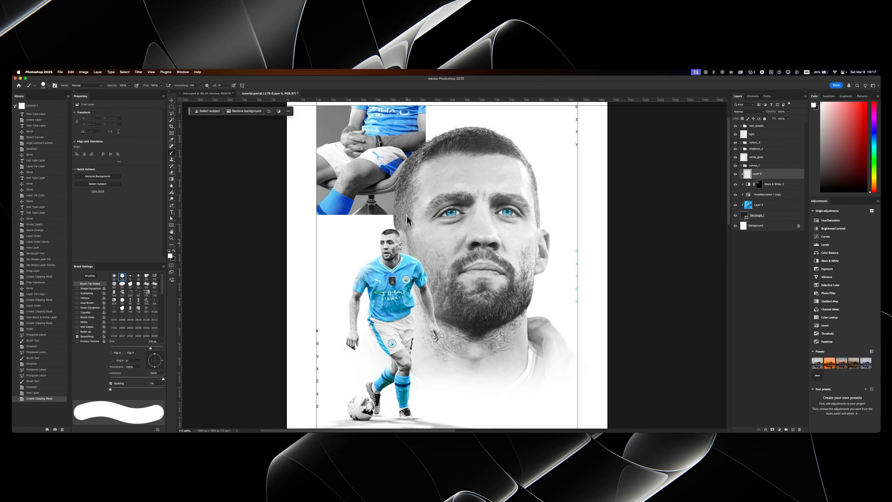
{"action": "scroll", "coordinate": [382, 256], "scroll_direction": "up", "scroll_amount": 3}
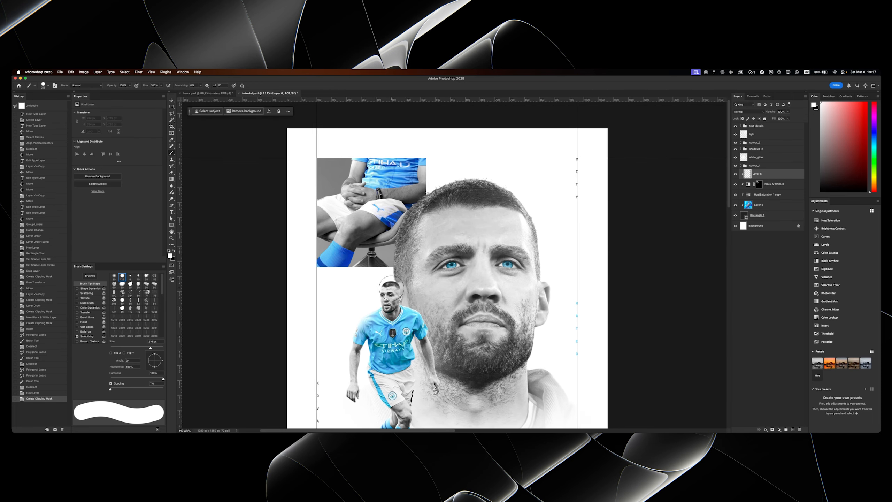
{"action": "mouse_move", "coordinate": [396, 255]}
{"action": "left_mouse_down"}
{"action": "mouse_move", "coordinate": [418, 258]}
{"action": "mouse_move", "coordinate": [413, 118]}
{"action": "left_mouse_up"}
{"action": "left_click_drag", "start_coordinate": [414, 243], "coordinate": [438, 247]}
{"action": "left_click_drag", "start_coordinate": [435, 243], "coordinate": [440, 248]}
{"action": "key", "text": "super+z"}
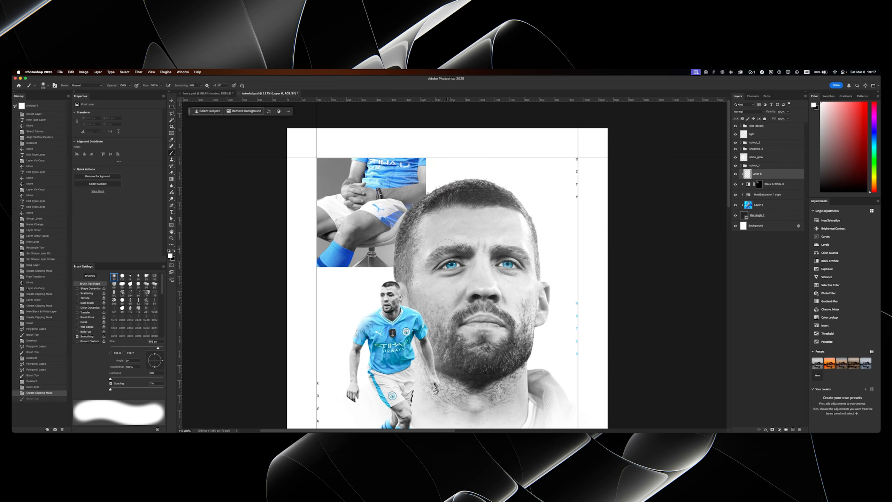
- Paint soft white dabs on the clipped layer to fade the seated photo's lower-right edge towards the portrait
{"action": "left_click", "coordinate": [449, 249]}
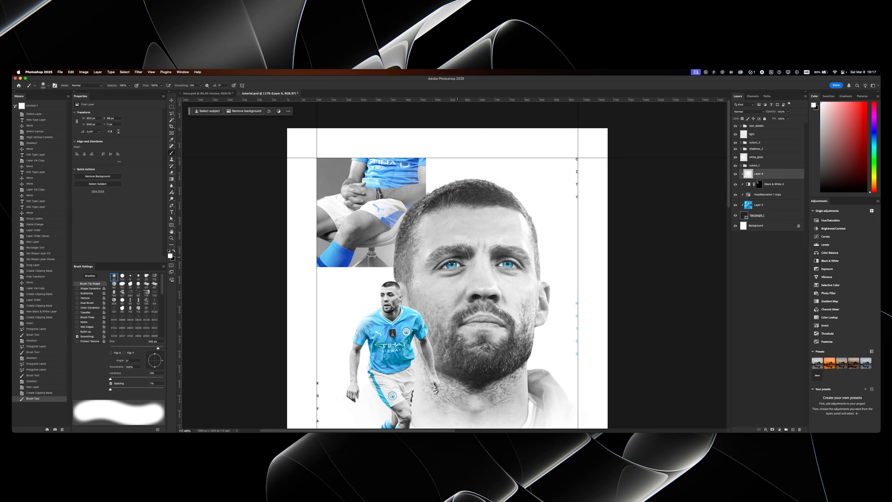
{"action": "left_click_drag", "start_coordinate": [437, 249], "coordinate": [417, 254]}
{"action": "left_click", "coordinate": [430, 253]}
{"action": "left_click", "coordinate": [446, 265]}
{"action": "left_click", "coordinate": [447, 276]}
{"action": "left_click", "coordinate": [442, 248]}
{"action": "left_click", "coordinate": [435, 243]}
{"action": "left_click", "coordinate": [431, 239]}
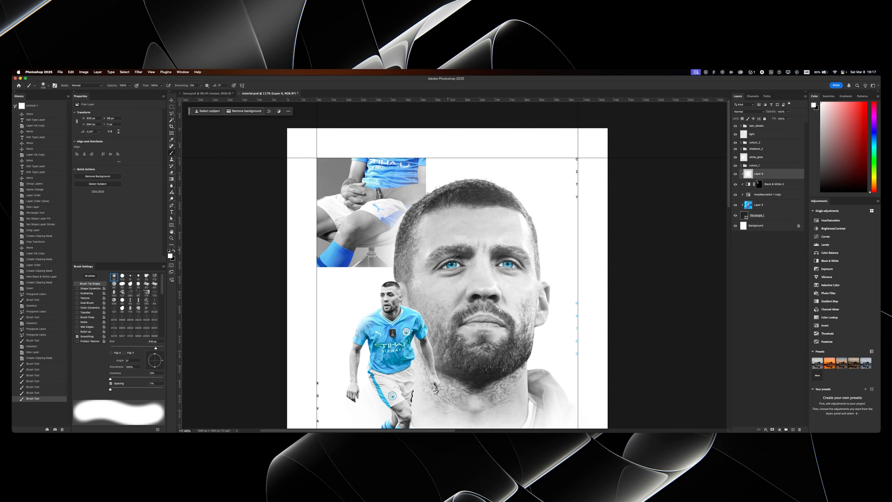
- Try three more soft white strokes along the seated photo's right edge and undo them
{"action": "left_click", "coordinate": [433, 240]}
{"action": "left_click", "coordinate": [435, 243]}
{"action": "mouse_move", "coordinate": [416, 215]}
{"action": "left_mouse_down"}
{"action": "mouse_move", "coordinate": [389, 219]}
{"action": "mouse_move", "coordinate": [418, 217]}
{"action": "mouse_move", "coordinate": [430, 201]}
{"action": "mouse_move", "coordinate": [419, 215]}
{"action": "mouse_move", "coordinate": [428, 223]}
{"action": "mouse_move", "coordinate": [427, 206]}
{"action": "mouse_move", "coordinate": [400, 202]}
{"action": "mouse_move", "coordinate": [420, 195]}
{"action": "left_mouse_up"}
{"action": "key", "text": "super+z"}
{"action": "key", "text": "super+z"}
{"action": "key", "text": "super+z"}
- Shift the seated photo's blues towards cyan by setting its Hue/Saturation adjustment's hue to -12
{"action": "key", "text": "v"}
{"action": "left_click_drag", "start_coordinate": [392, 165], "coordinate": [384, 144]}
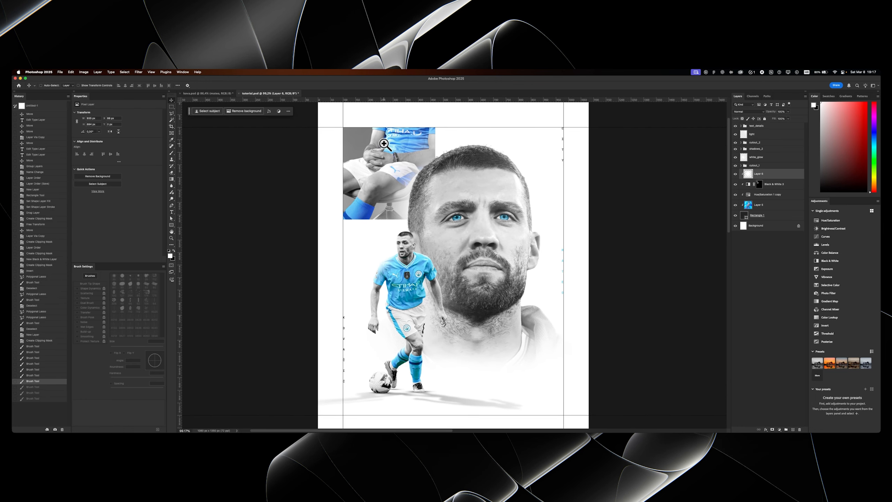
{"action": "left_click", "coordinate": [765, 195]}
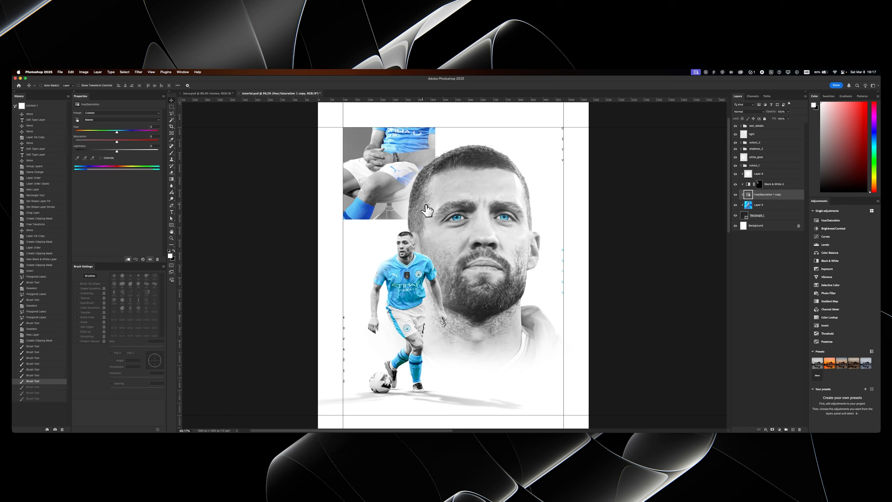
{"action": "left_click_drag", "start_coordinate": [116, 132], "coordinate": [82, 133]}
{"action": "key", "text": "super+z"}
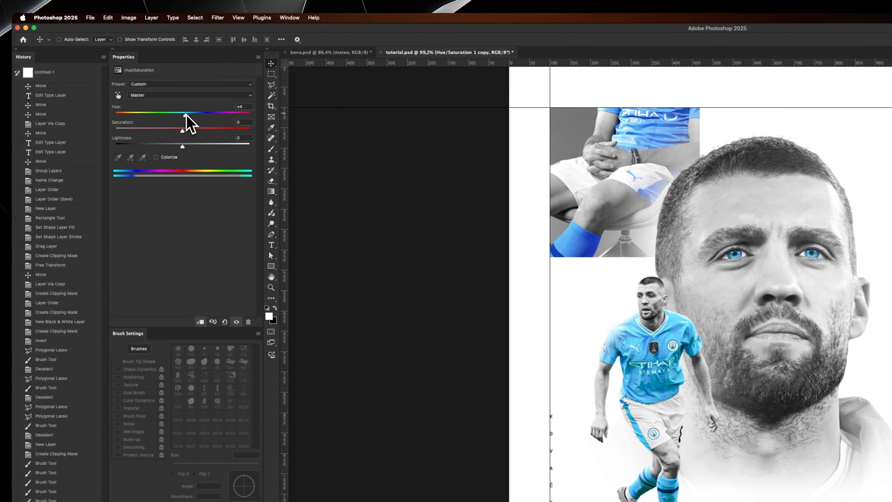
{"action": "left_click_drag", "start_coordinate": [119, 132], "coordinate": [113, 131]}
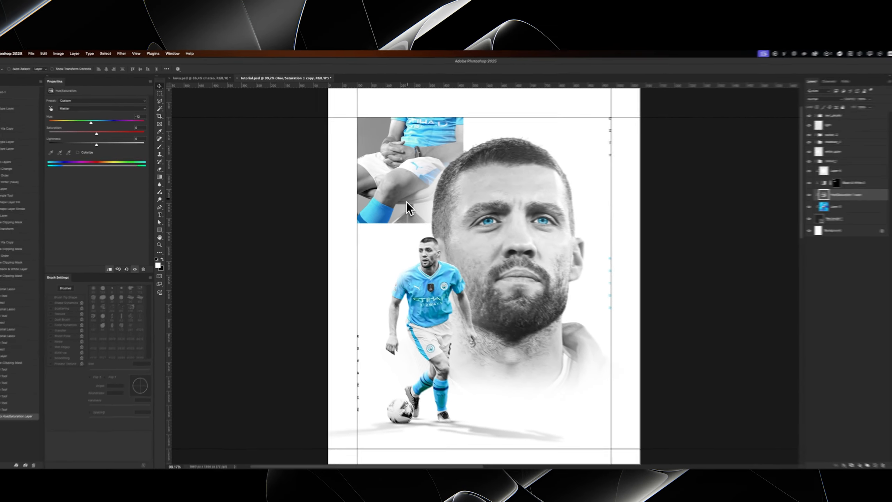
{"action": "mouse_move", "coordinate": [430, 182]}
{"action": "left_mouse_down"}
{"action": "mouse_move", "coordinate": [390, 203]}
{"action": "mouse_move", "coordinate": [429, 175]}
{"action": "left_mouse_up"}
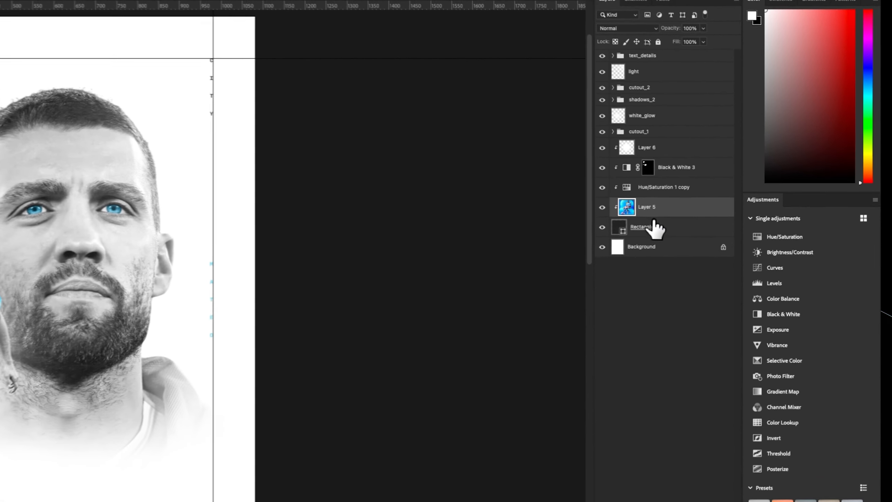
- Duplicate the photo's clipping square and move the unclipped lower one into the guide corner at the poster's bottom right
{"action": "left_click", "coordinate": [751, 215]}
{"action": "key", "text": "ctrl+j"}
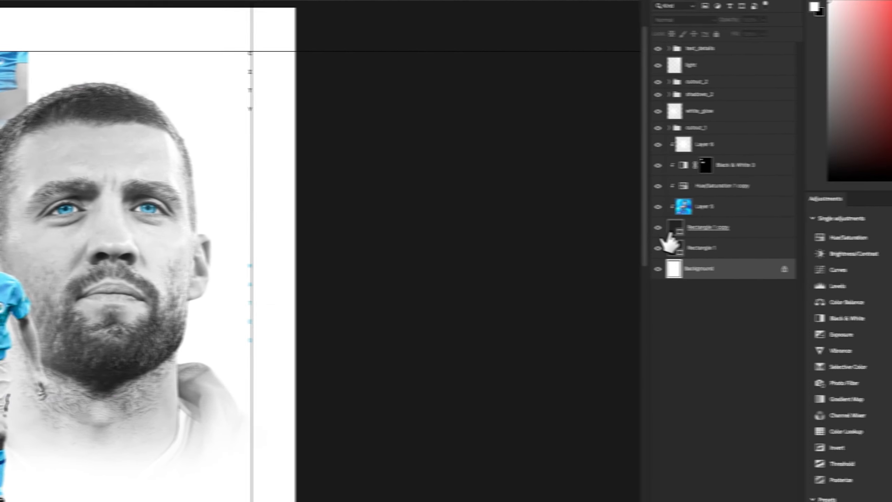
{"action": "left_click", "coordinate": [673, 247]}
{"action": "key", "text": "ctrl+t"}
{"action": "left_click_drag", "start_coordinate": [161, 154], "coordinate": [611, 339]}
{"action": "key", "text": "Return"}
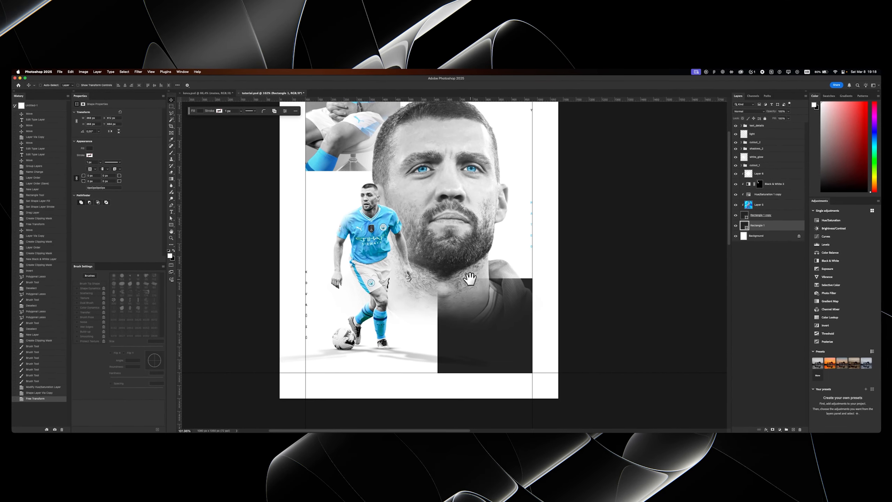
- Paste the stadium photo, clip it to the bottom-right square, and scale and position it to fill the frame
{"action": "key", "text": "super+v"}
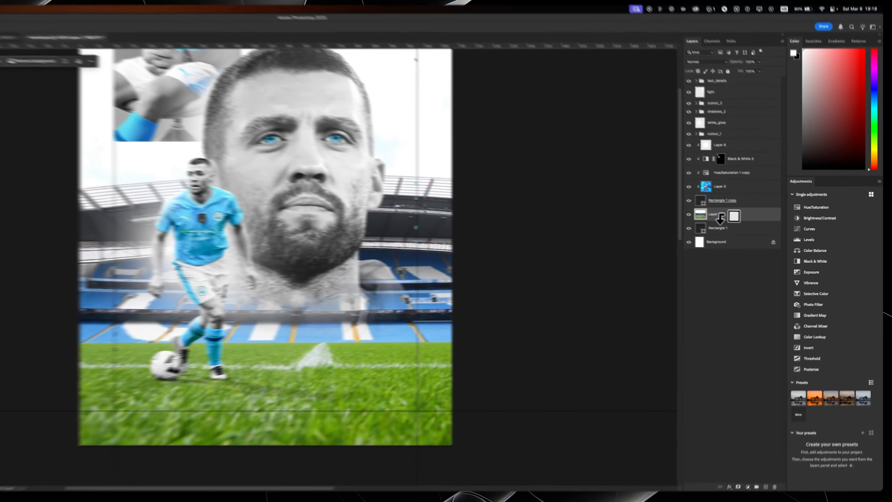
{"action": "left_click", "coordinate": [760, 231], "text": "alt"}
{"action": "key", "text": "super+t"}
{"action": "left_click_drag", "start_coordinate": [496, 283], "coordinate": [519, 364]}
{"action": "left_click_drag", "start_coordinate": [668, 172], "coordinate": [491, 282]}
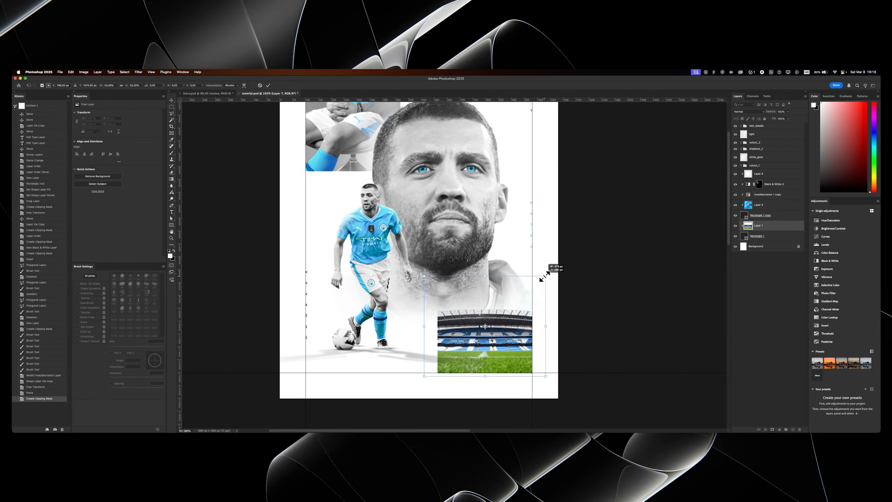
{"action": "key", "text": "Return"}
{"action": "scroll", "coordinate": [496, 276], "scroll_direction": "up", "scroll_amount": 3}
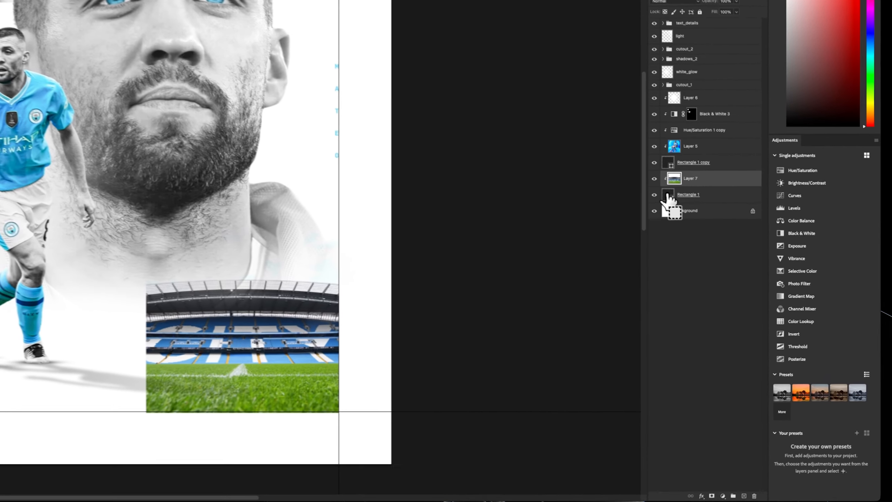
- Mask the stadium photo with a selection loaded from its square, and delete the square's layer
{"action": "left_click", "coordinate": [738, 233], "text": "super"}
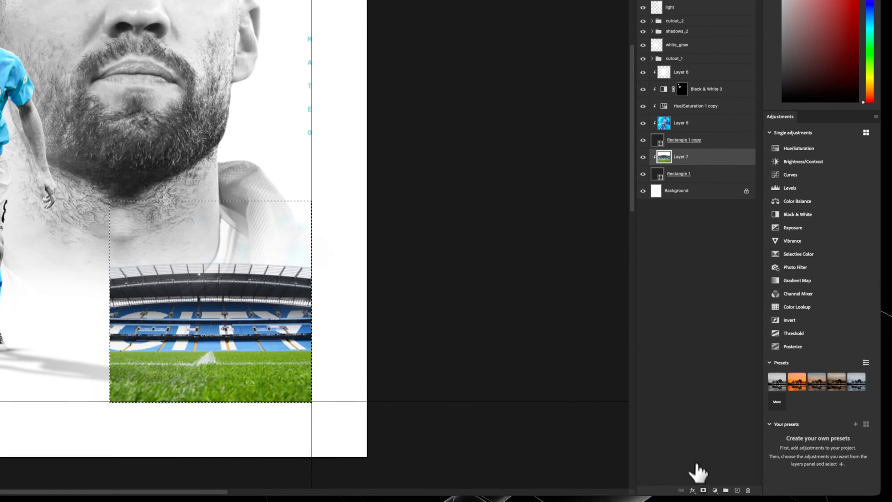
{"action": "left_click", "coordinate": [768, 433]}
{"action": "left_click", "coordinate": [679, 183]}
{"action": "key", "text": "Delete"}
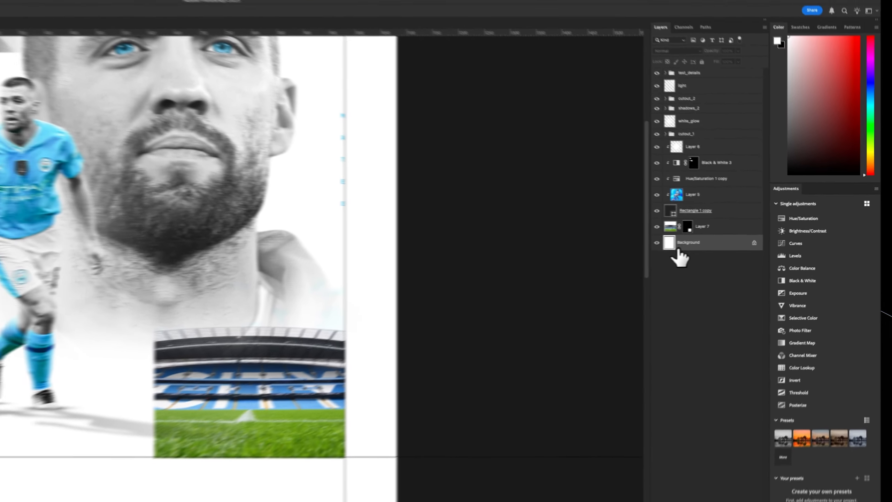
{"action": "left_click_drag", "start_coordinate": [156, 311], "coordinate": [162, 311]}
{"action": "left_click", "coordinate": [738, 225]}
{"action": "left_click_drag", "start_coordinate": [443, 264], "coordinate": [438, 242]}
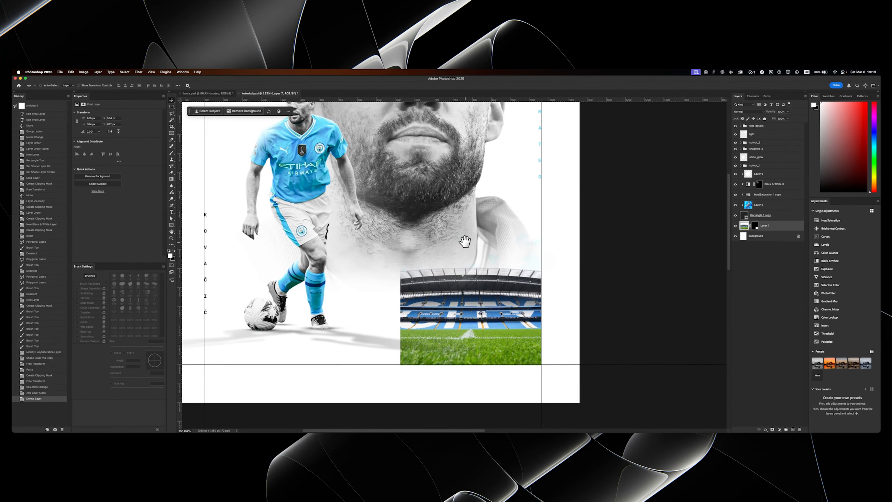
- Apply a Threshold adjustment to the stadium photo to turn it into a pure black-and-white graphic
{"action": "left_click_drag", "start_coordinate": [463, 307], "coordinate": [470, 304]}
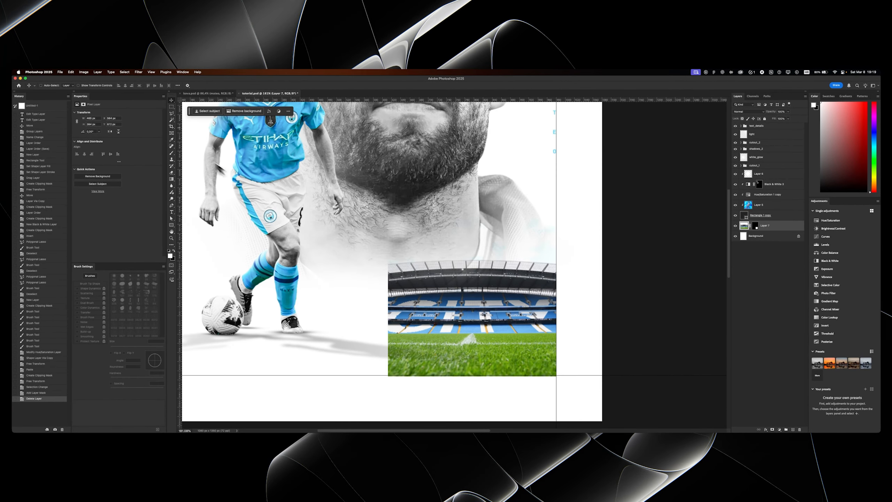
{"action": "left_click", "coordinate": [83, 72]}
{"action": "mouse_move", "coordinate": [98, 86]}
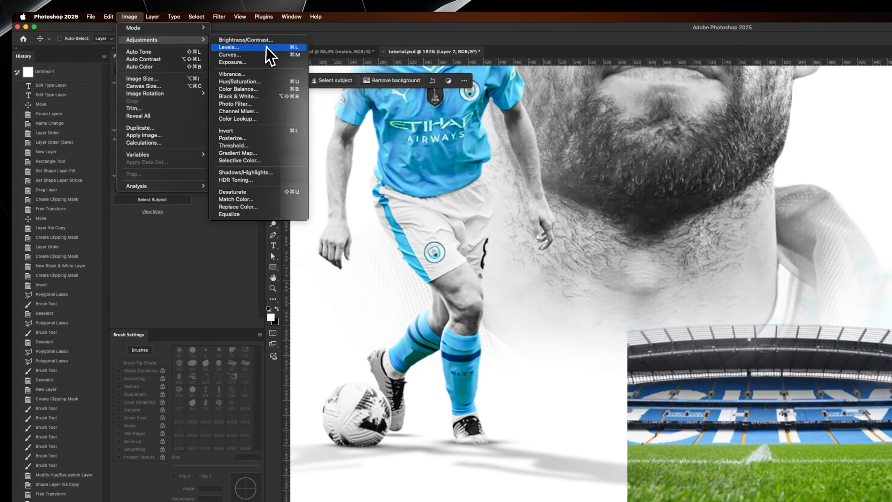
{"action": "left_click", "coordinate": [253, 145]}
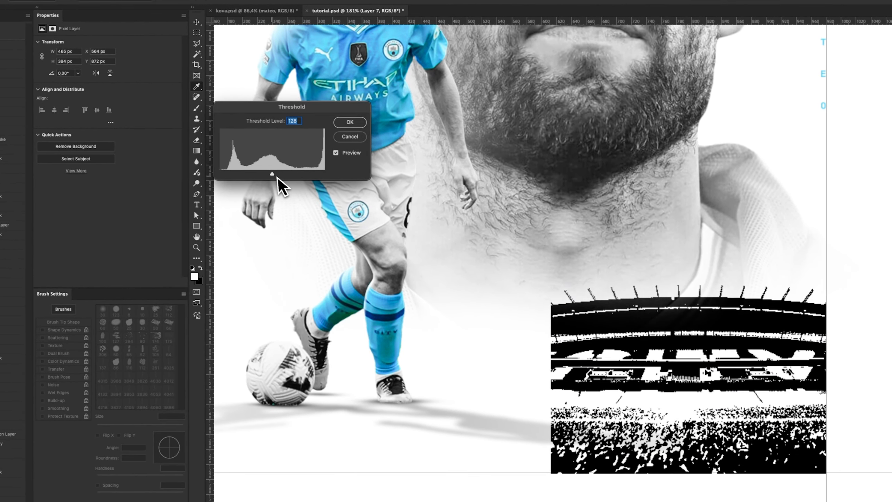
{"action": "left_click_drag", "start_coordinate": [272, 174], "coordinate": [271, 175]}
{"action": "key", "text": "Return"}
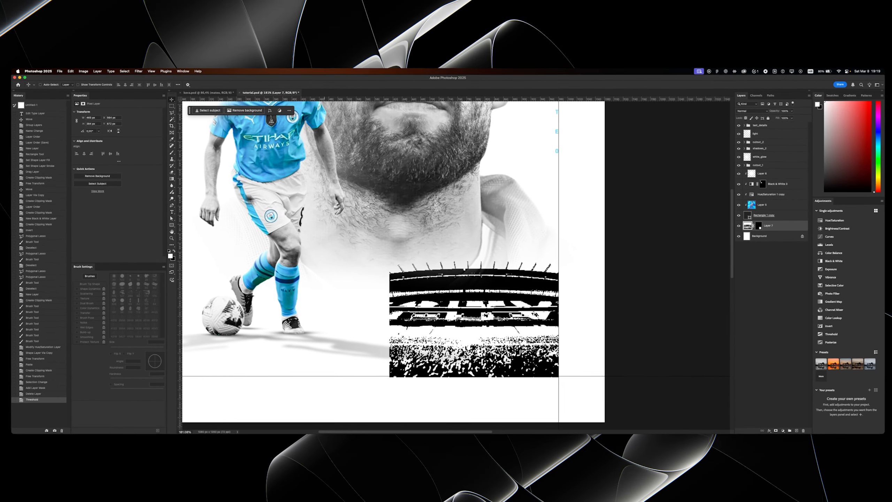
- Try to hide the stadium layer's whites with the Blend If sliders, and undo a test move of the layer
{"action": "scroll", "coordinate": [495, 274], "scroll_direction": "down", "scroll_amount": 4}
{"action": "left_click_drag", "start_coordinate": [495, 259], "coordinate": [454, 266]}
{"action": "scroll", "coordinate": [488, 269], "scroll_direction": "up", "scroll_amount": 3}
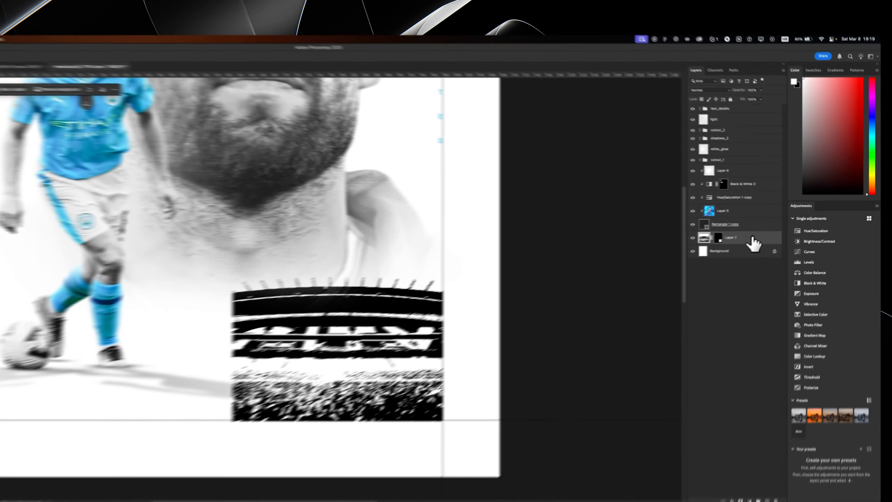
{"action": "double_click", "coordinate": [780, 226]}
{"action": "left_click_drag", "start_coordinate": [436, 194], "coordinate": [421, 76]}
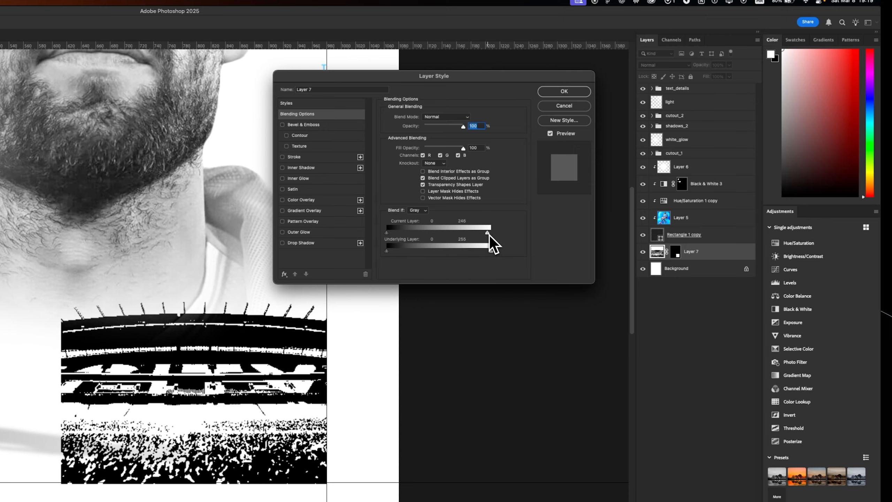
{"action": "left_click_drag", "start_coordinate": [468, 236], "coordinate": [438, 238]}
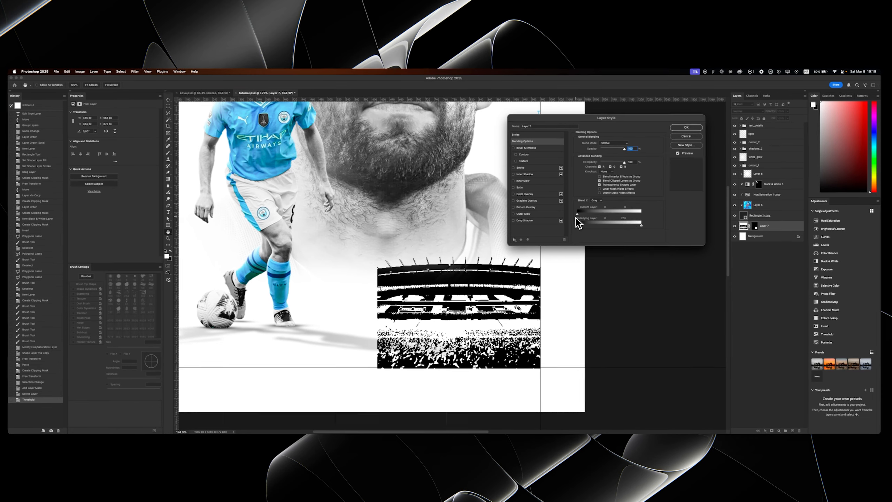
{"action": "key", "text": "Return"}
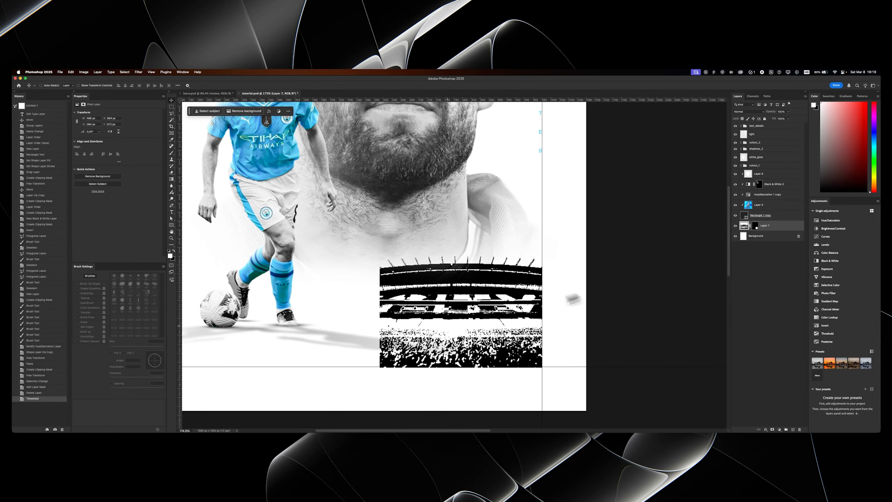
{"action": "left_click_drag", "start_coordinate": [448, 325], "coordinate": [394, 239]}
{"action": "key", "text": "super+z"}
- Bring the stadium layer to the front over the player's legs and hide its whites with Blend If's Current Layer highlight slider
{"action": "left_click_drag", "start_coordinate": [762, 225], "coordinate": [761, 127]}
{"action": "left_click_drag", "start_coordinate": [504, 163], "coordinate": [379, 118]}
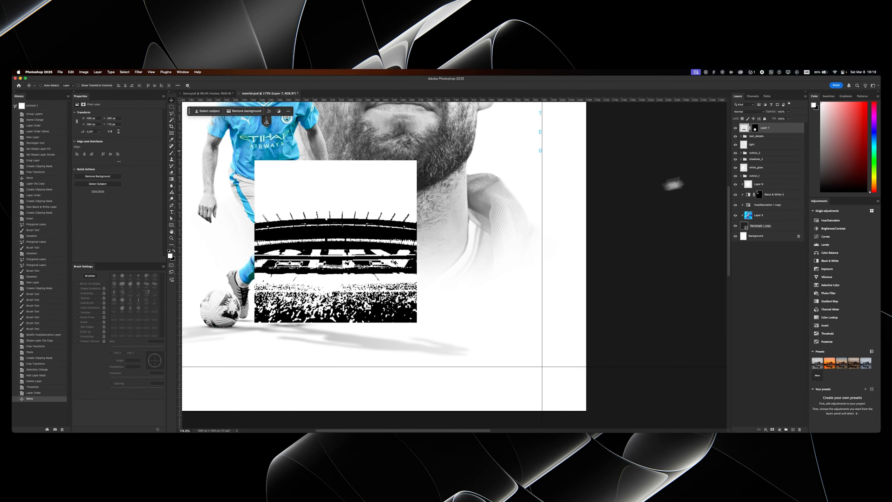
{"action": "double_click", "coordinate": [786, 130]}
{"action": "left_click_drag", "start_coordinate": [643, 214], "coordinate": [638, 215]}
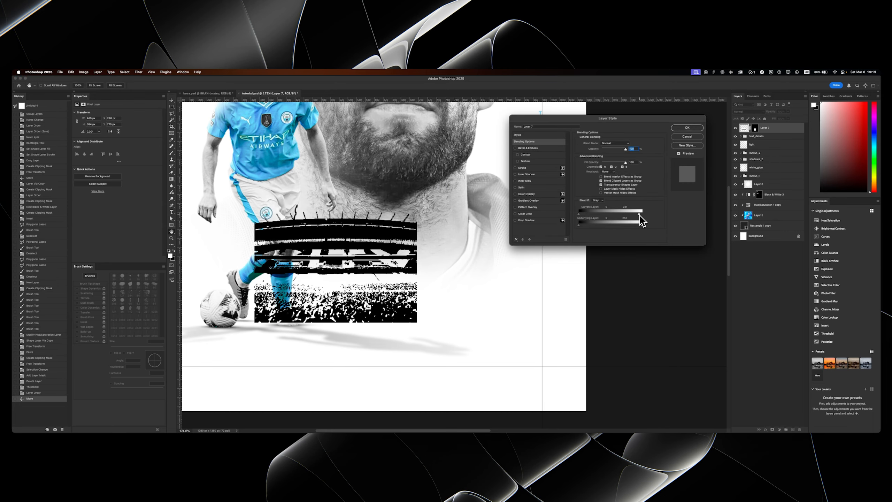
{"action": "left_click", "coordinate": [683, 127]}
- Apply the stadium layer's mask and use Free Transform to fit the image back into the bottom-right guide corner
{"action": "key", "text": "ctrl+t"}
{"action": "key", "text": "Escape"}
{"action": "right_click", "coordinate": [755, 127]}
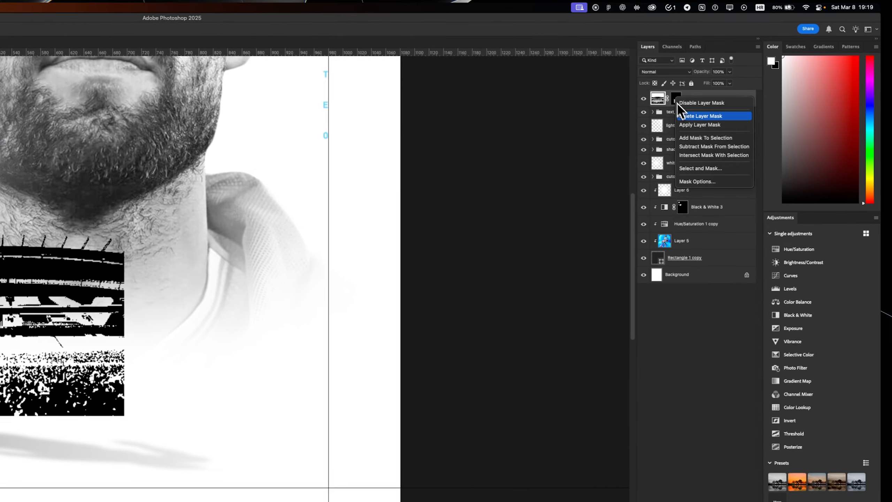
{"action": "left_click", "coordinate": [695, 127]}
{"action": "left_click_drag", "start_coordinate": [59, 306], "coordinate": [273, 380]}
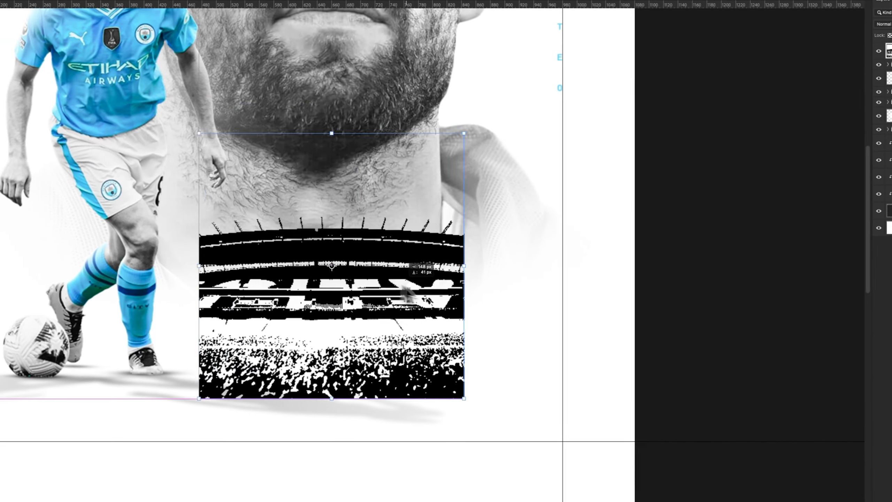
{"action": "left_click_drag", "start_coordinate": [510, 311], "coordinate": [504, 311]}
{"action": "key", "text": "Return"}
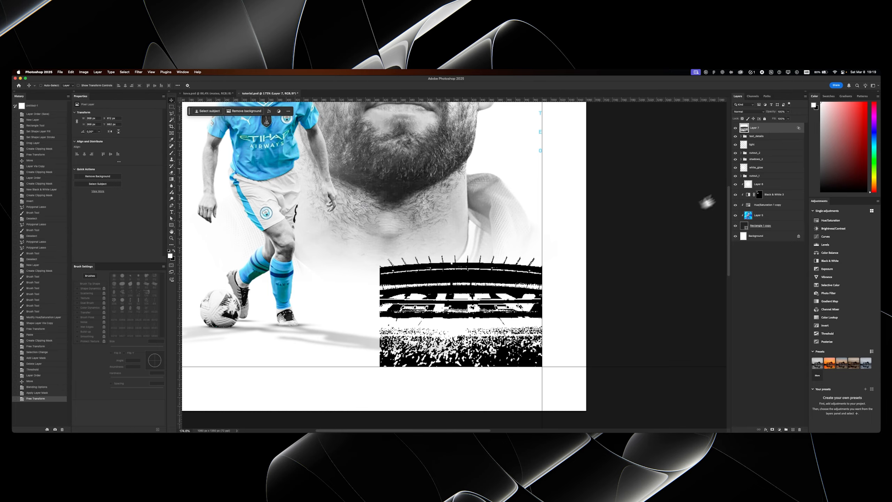
- Convert the stadium layer to a smart object and rasterize it to bake in the Blend If transparency
{"action": "right_click", "coordinate": [766, 126]}
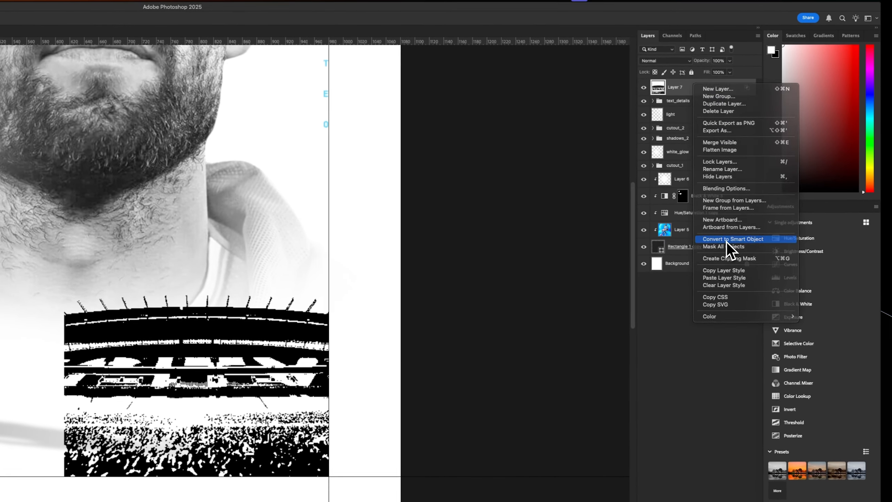
{"action": "left_click", "coordinate": [785, 222]}
{"action": "right_click", "coordinate": [674, 86]}
{"action": "left_click", "coordinate": [719, 325]}
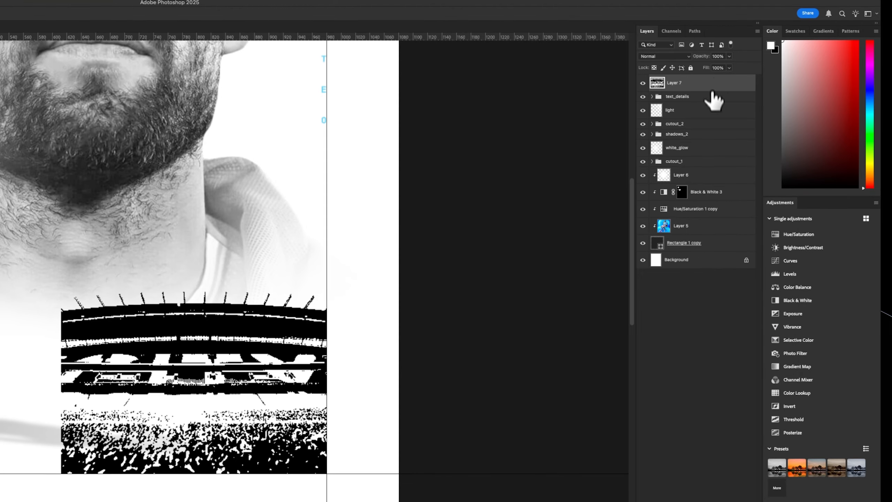
- Add a Color Overlay to the stadium layer in a grey sampled from the dark edge of the small player's shorts
{"action": "double_click", "coordinate": [712, 88]}
{"action": "left_click", "coordinate": [330, 181]}
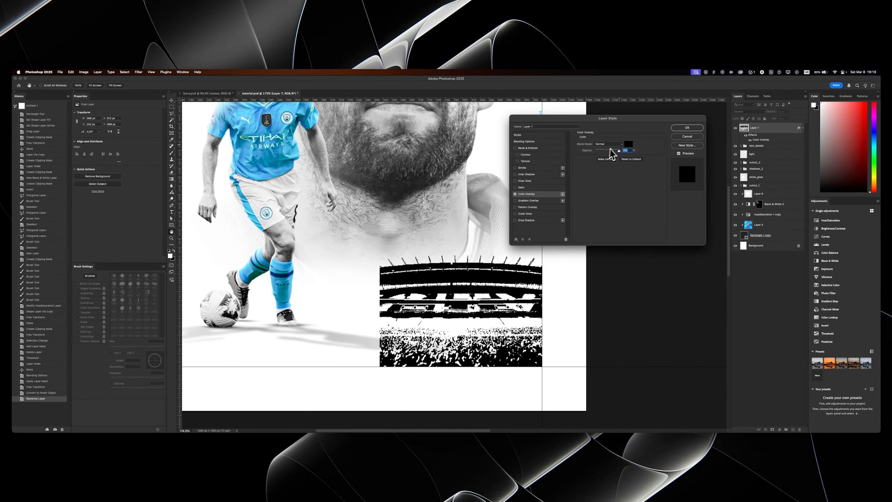
{"action": "left_click", "coordinate": [628, 144]}
{"action": "left_click_drag", "start_coordinate": [297, 184], "coordinate": [589, 182]}
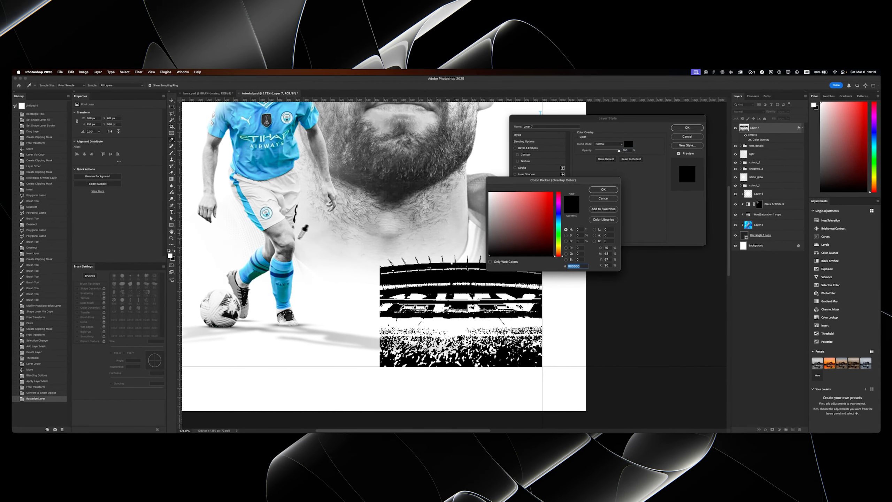
{"action": "left_click", "coordinate": [277, 234]}
{"action": "left_click", "coordinate": [277, 233]}
{"action": "left_click", "coordinate": [274, 236]}
{"action": "left_click", "coordinate": [274, 235]}
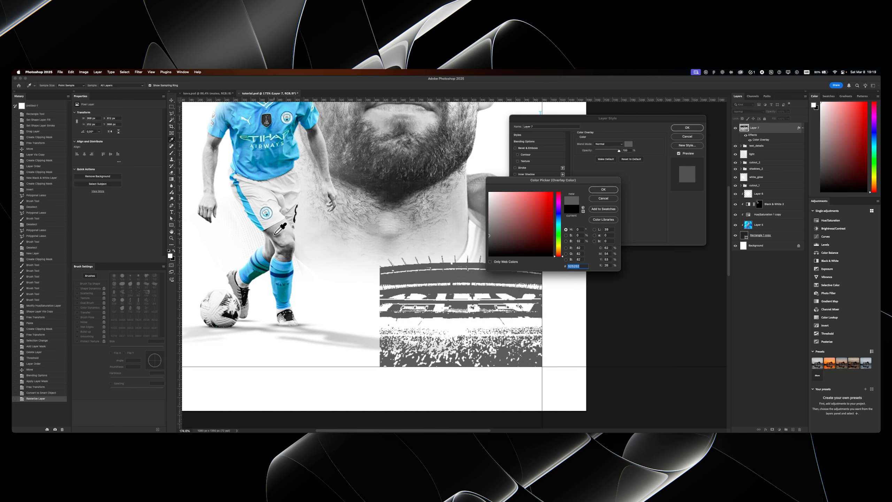
{"action": "left_click", "coordinate": [274, 235]}
{"action": "left_click", "coordinate": [276, 232]}
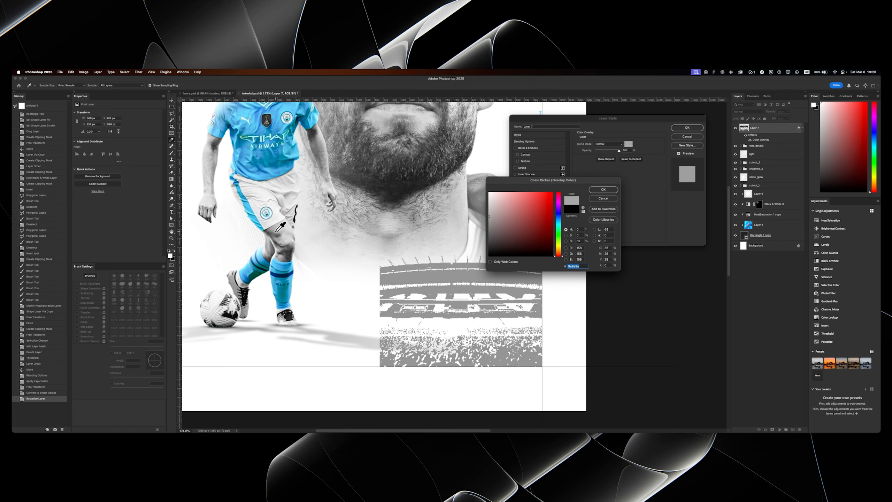
{"action": "left_click", "coordinate": [277, 232]}
{"action": "key", "text": "Return"}
{"action": "key", "text": "Return"}
- Compare the stadium with the reference poster kova.psd and change its Color Overlay to a lighter grey
{"action": "left_click_drag", "start_coordinate": [423, 238], "coordinate": [400, 322]}
{"action": "left_click_drag", "start_coordinate": [412, 271], "coordinate": [422, 248]}
{"action": "left_click", "coordinate": [199, 94]}
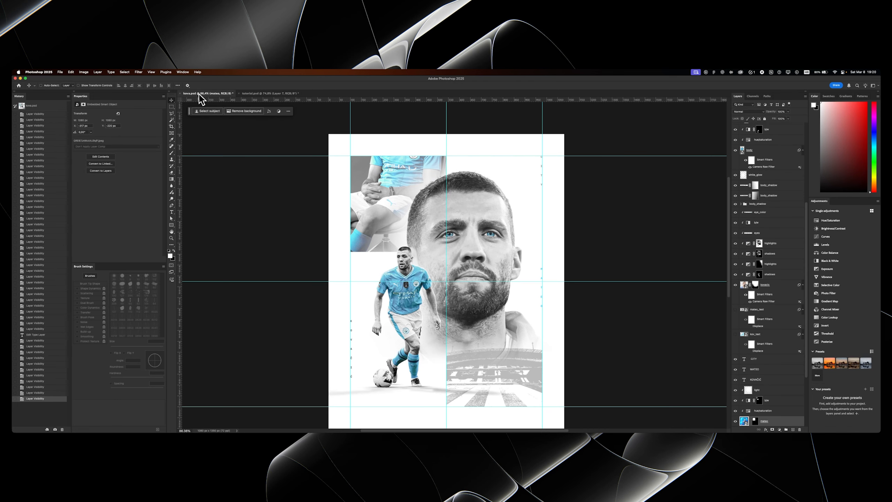
{"action": "left_click_drag", "start_coordinate": [322, 189], "coordinate": [321, 148]}
{"action": "left_click", "coordinate": [279, 92]}
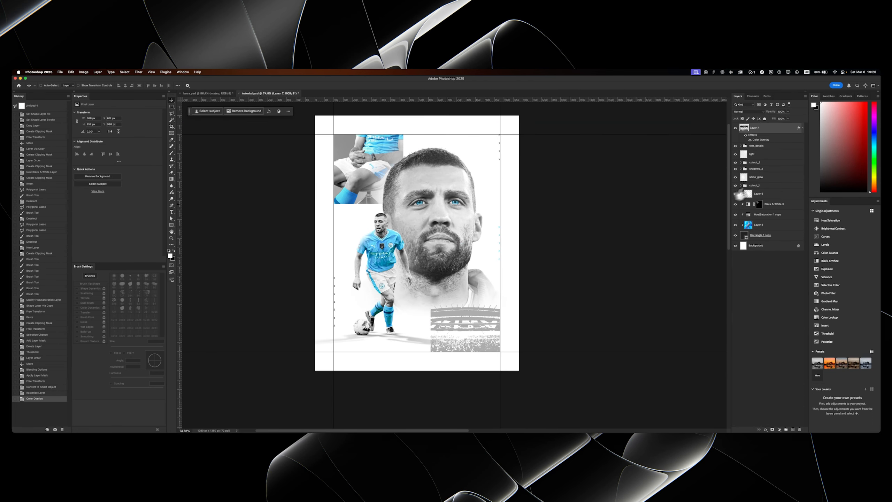
{"action": "double_click", "coordinate": [771, 130]}
{"action": "left_click", "coordinate": [526, 194]}
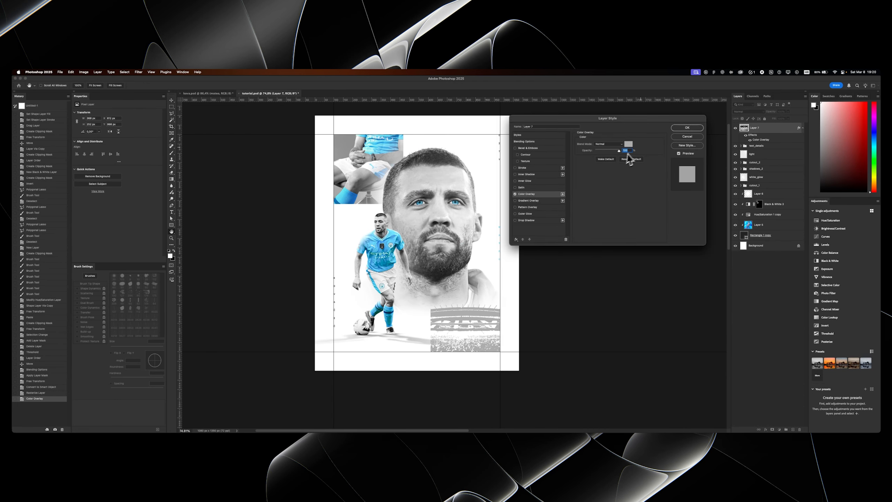
{"action": "left_click", "coordinate": [627, 145]}
{"action": "left_click_drag", "start_coordinate": [501, 207], "coordinate": [485, 209]}
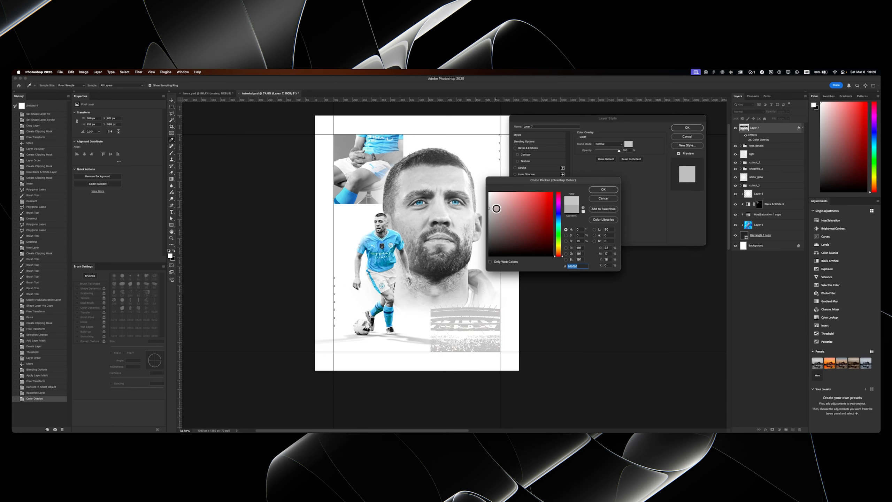
{"action": "key", "text": "Return"}
{"action": "key", "text": "Return"}
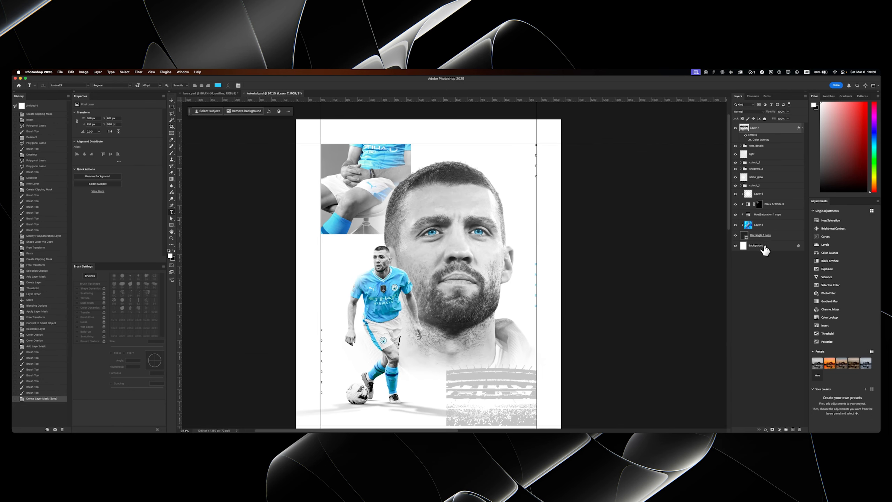
- Add a blue letter M in the LouisaCP font on a text layer just above the Background
{"action": "left_click", "coordinate": [764, 247]}
{"action": "left_click", "coordinate": [350, 253]}
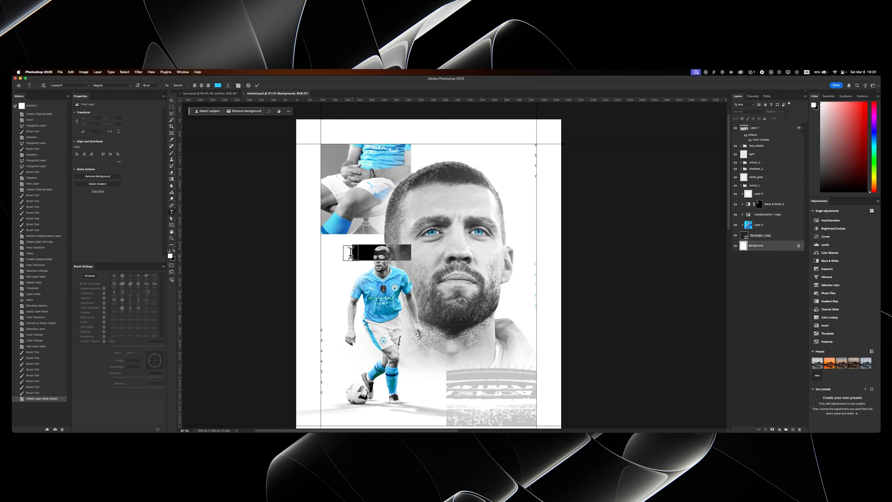
{"action": "type", "text": "M"}
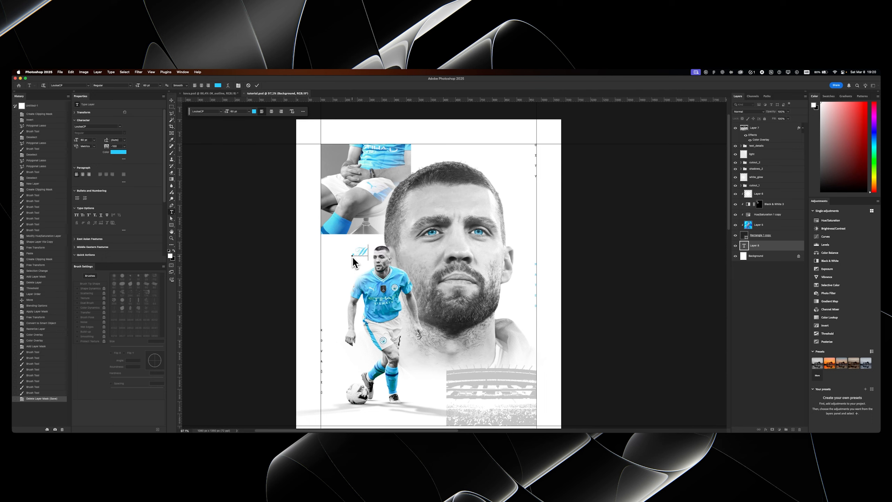
{"action": "key", "text": "super+Return"}
- Enlarge the M to about 1017 pt with Free Transform and place it behind the square photo across the poster's upper left
{"action": "key", "text": "super+t"}
{"action": "left_click_drag", "start_coordinate": [368, 261], "coordinate": [500, 236]}
{"action": "key", "text": "Return"}
{"action": "key", "text": "super+t"}
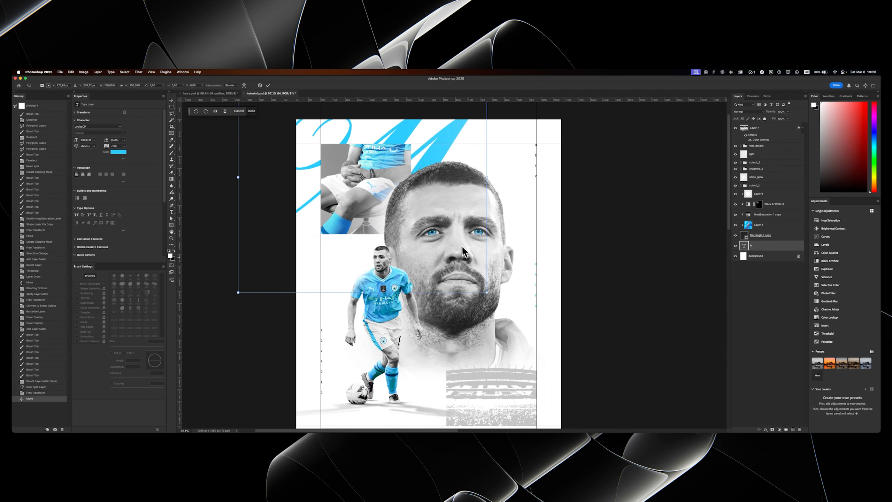
{"action": "left_click_drag", "start_coordinate": [488, 296], "coordinate": [522, 302]}
{"action": "key", "text": "Return"}
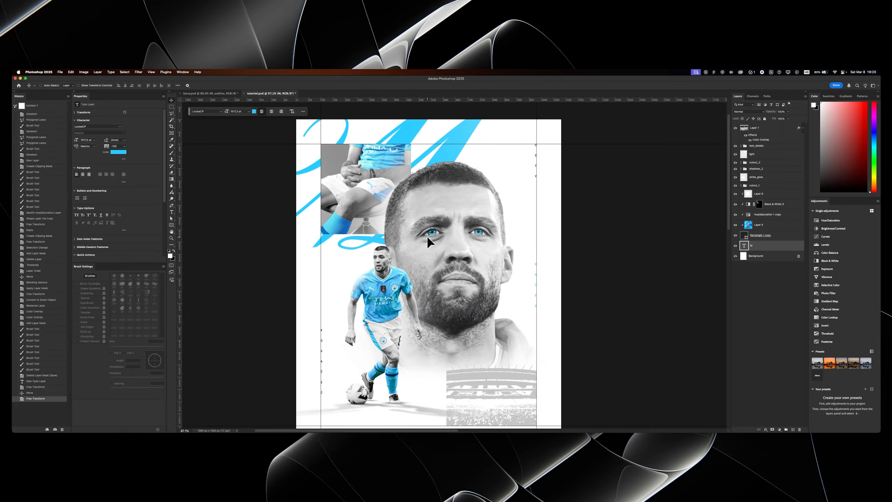
- Reduce the M layer's fill opacity to 0%
{"action": "double_click", "coordinate": [418, 121]}
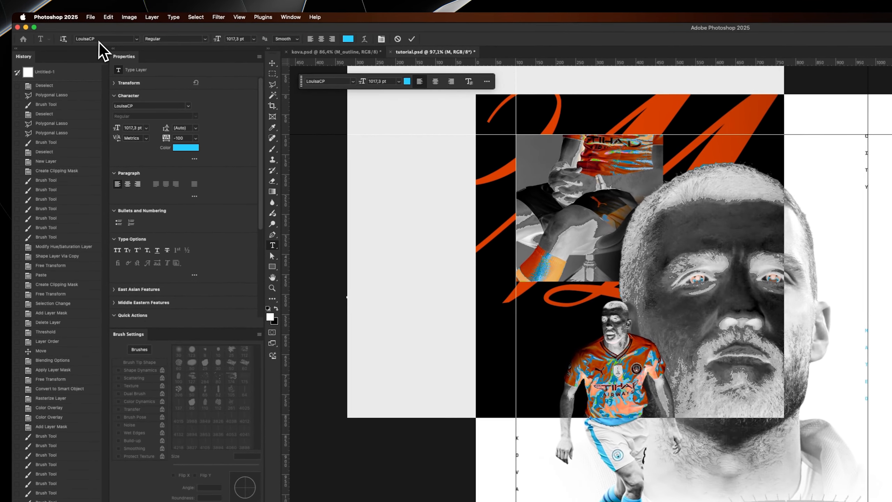
{"action": "key", "text": "Escape"}
{"action": "key", "text": "v"}
{"action": "left_click_drag", "start_coordinate": [567, 140], "coordinate": [572, 136]}
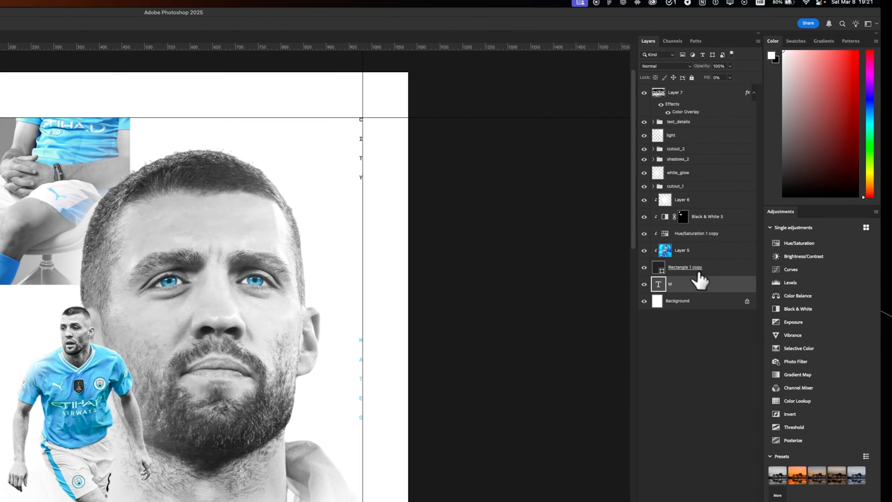
- Add an Inside stroke to the M in a light blue sampled from the small player's shirt
{"action": "double_click", "coordinate": [772, 245]}
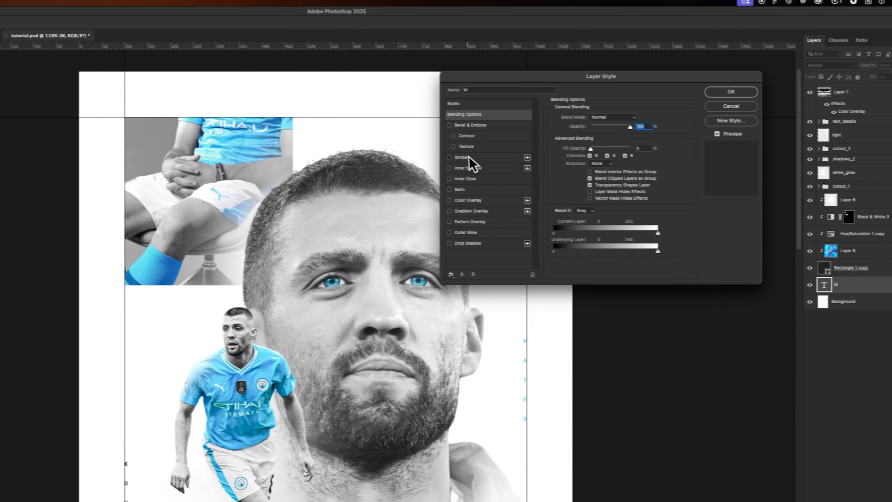
{"action": "left_click", "coordinate": [298, 157]}
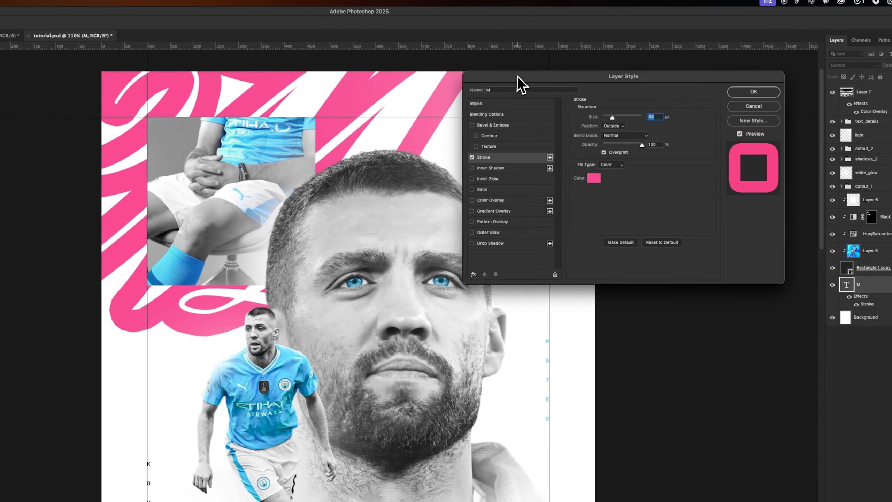
{"action": "left_click_drag", "start_coordinate": [330, 77], "coordinate": [340, 121]}
{"action": "left_click", "coordinate": [626, 169]}
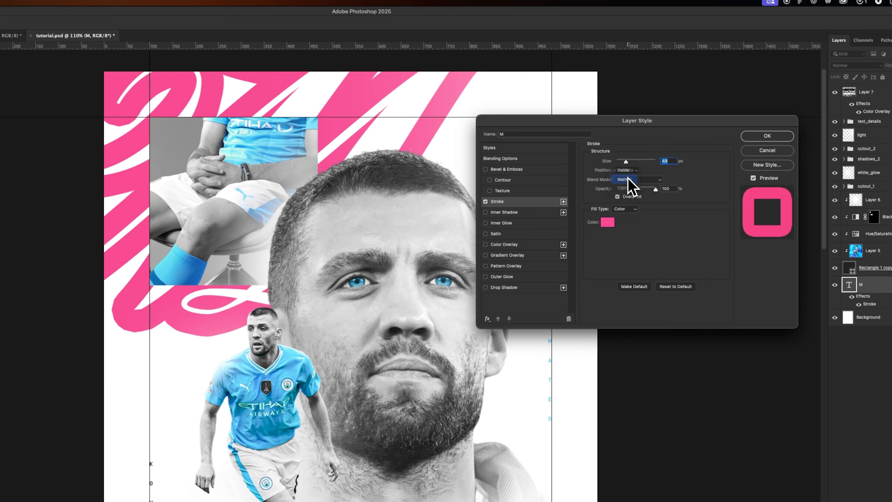
{"action": "left_click", "coordinate": [625, 179]}
{"action": "left_click", "coordinate": [611, 222]}
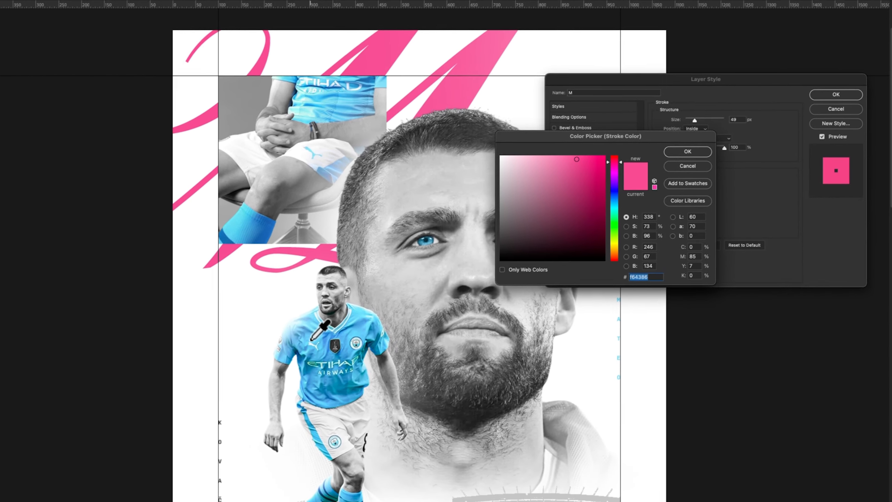
{"action": "left_click", "coordinate": [255, 376]}
{"action": "left_click", "coordinate": [694, 148]}
- Set the M's stroke size to 1 px and apply the layer style
{"action": "left_click_drag", "start_coordinate": [702, 117], "coordinate": [694, 118]}
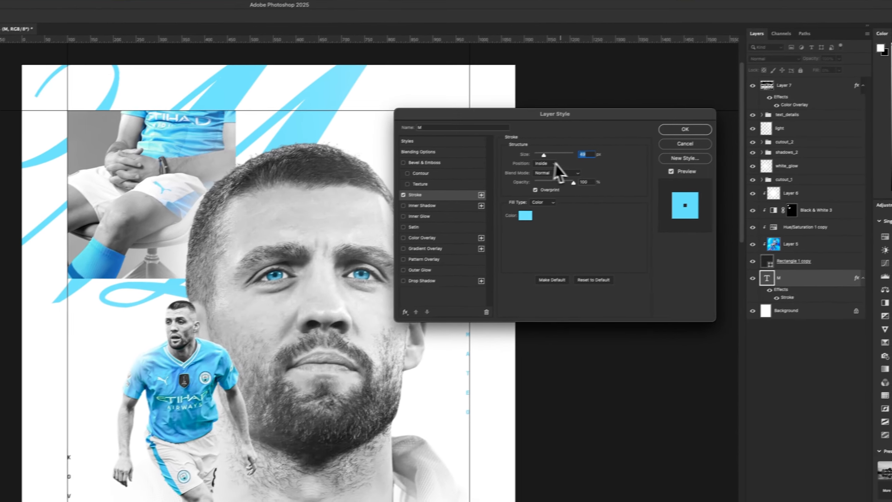
{"action": "left_click_drag", "start_coordinate": [510, 164], "coordinate": [507, 164]}
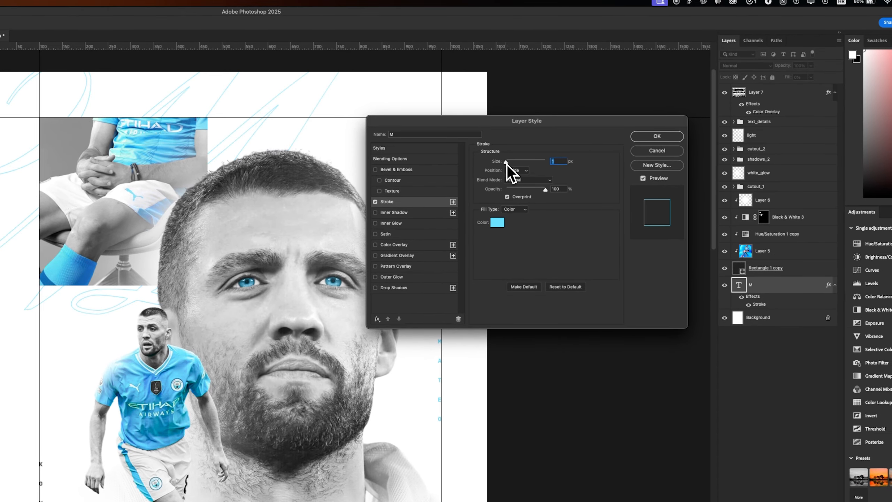
{"action": "type", "text": "2"}
{"action": "key", "text": "BackSpace"}
{"action": "type", "text": "1"}
{"action": "key", "text": "Return"}
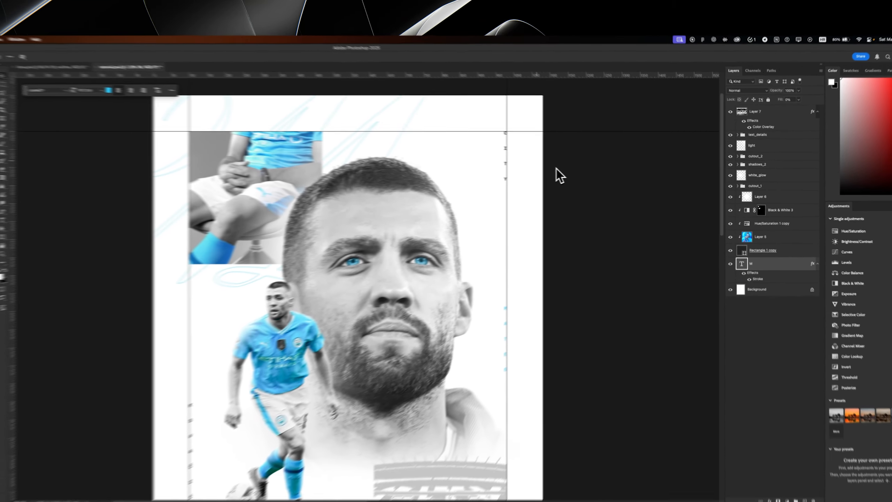
- Duplicate the outlined M layer and move the copy toward the poster's lower right
{"action": "scroll", "coordinate": [246, 101], "scroll_direction": "down", "scroll_amount": 3}
{"action": "scroll", "coordinate": [302, 169], "scroll_direction": "up", "scroll_amount": 2}
{"action": "scroll", "coordinate": [302, 169], "scroll_direction": "down", "scroll_amount": 2}
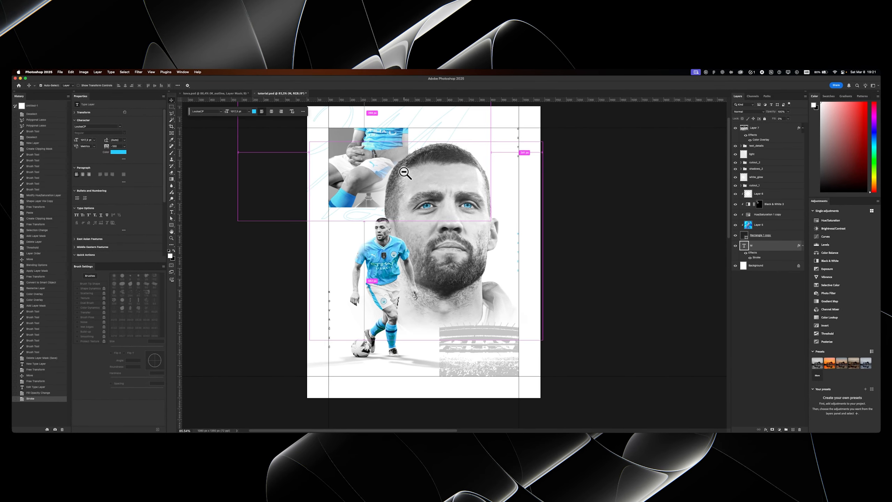
{"action": "key", "text": "super+j"}
{"action": "left_click_drag", "start_coordinate": [412, 178], "coordinate": [493, 217]}
- Change the copied letter to K and move it down to the poster's bottom-right area
{"action": "key", "text": "t"}
{"action": "left_click", "coordinate": [504, 198]}
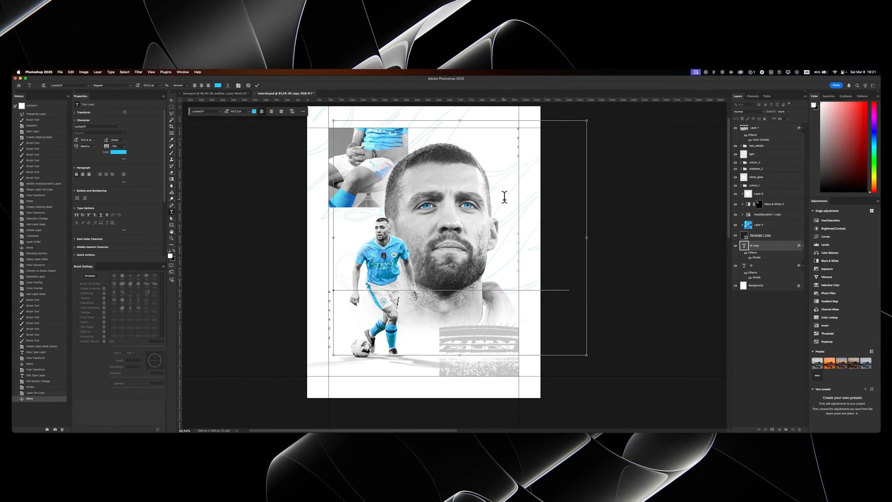
{"action": "key", "text": "super+a"}
{"action": "key", "text": "Caps_Lock"}
{"action": "type", "text": "K"}
{"action": "key", "text": "super+Return"}
{"action": "key", "text": "v"}
{"action": "left_click_drag", "start_coordinate": [488, 204], "coordinate": [508, 330]}
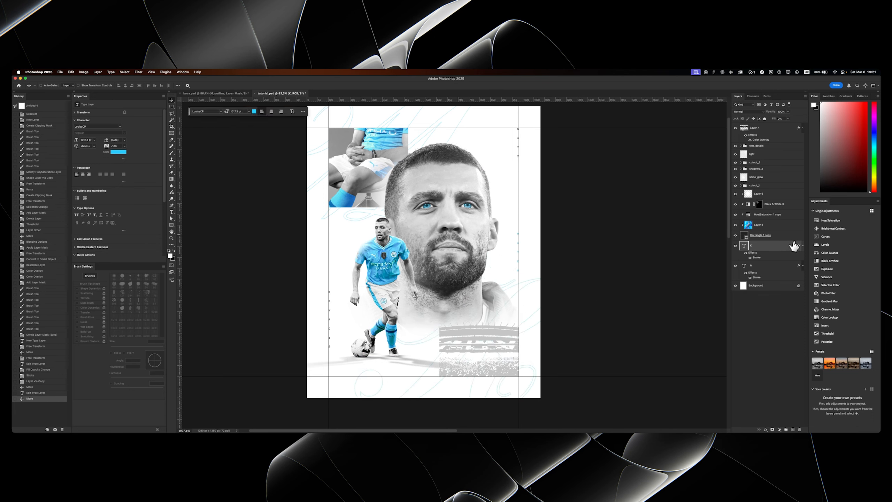
- Change the K's stroke colour to light grey and collapse the effects lists of both letter layers
{"action": "double_click", "coordinate": [774, 249]}
{"action": "left_click", "coordinate": [537, 195]}
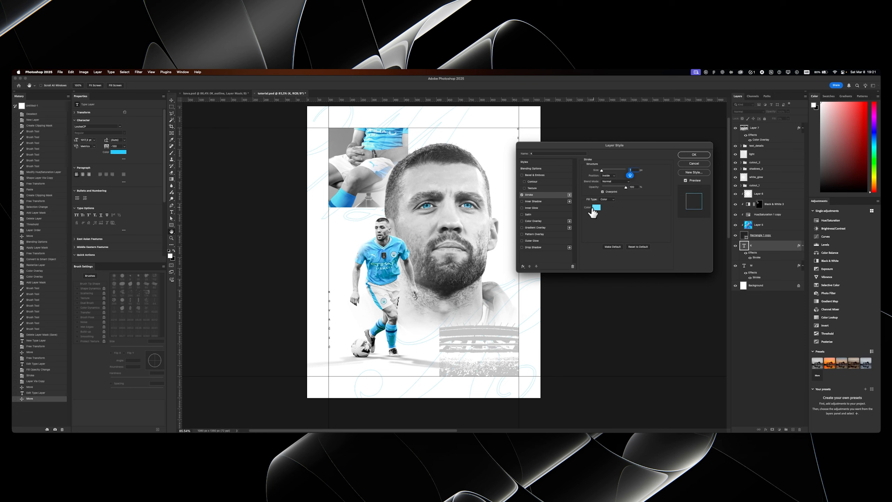
{"action": "left_click", "coordinate": [595, 209]}
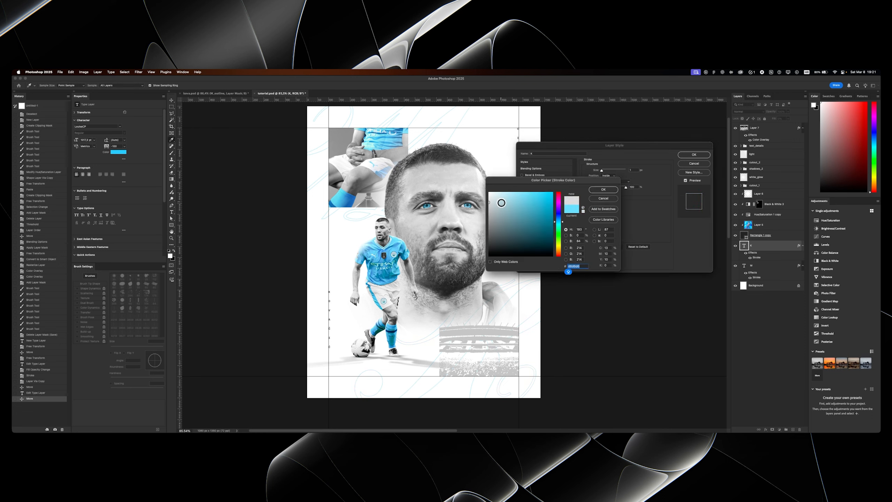
{"action": "key", "text": "Return"}
{"action": "key", "text": "Return"}
{"action": "left_click", "coordinate": [803, 246]}
{"action": "left_click", "coordinate": [802, 255]}
- Bring the blue_dots pattern in behind the small player's legs and place a copy beside the right side of the portrait's head
{"action": "left_click_drag", "start_coordinate": [416, 215], "coordinate": [427, 219]}
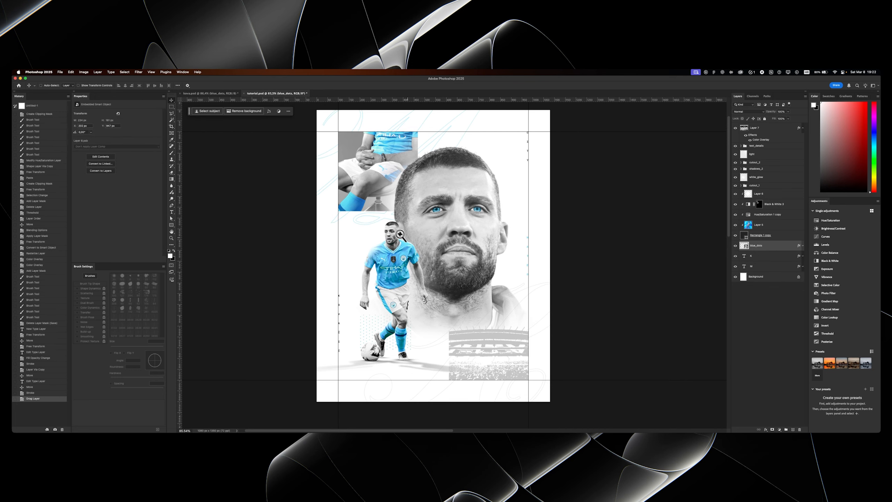
{"action": "left_click_drag", "start_coordinate": [400, 236], "coordinate": [459, 243]}
{"action": "left_click_drag", "start_coordinate": [362, 329], "coordinate": [393, 325]}
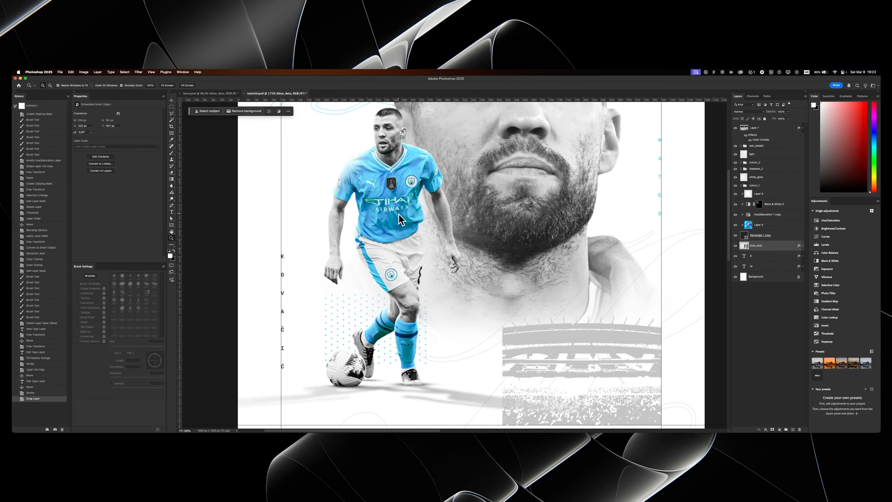
{"action": "key", "text": "super+j"}
{"action": "left_click_drag", "start_coordinate": [418, 254], "coordinate": [485, 226]}
{"action": "key", "text": "v"}
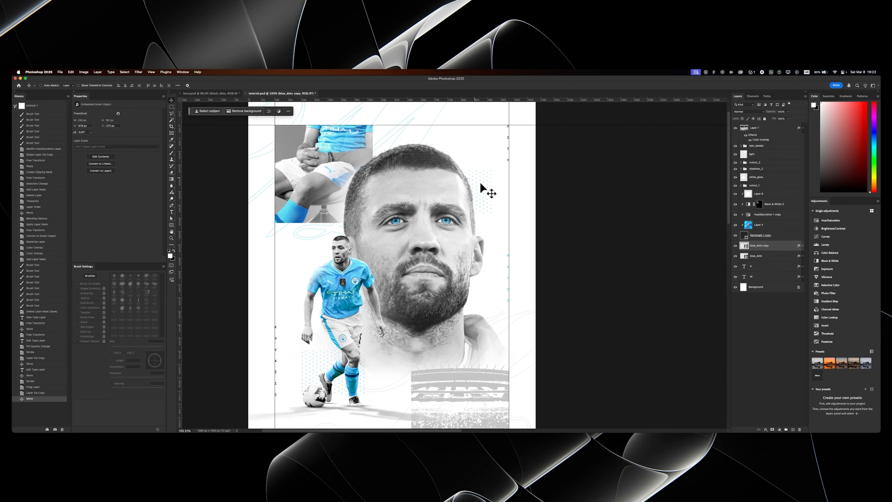
{"action": "left_click_drag", "start_coordinate": [480, 185], "coordinate": [472, 165]}
- Change the copied dot pattern's Color Overlay to a dark grey sampled from the portrait
{"action": "double_click", "coordinate": [782, 247]}
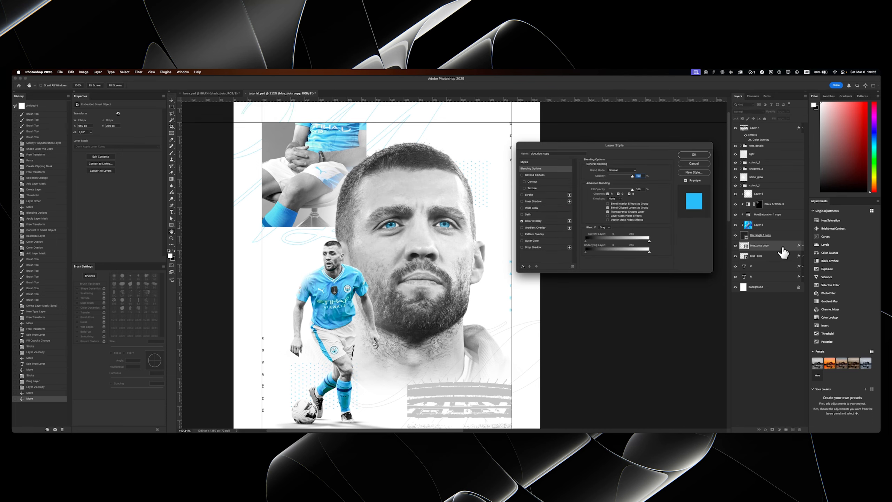
{"action": "left_click", "coordinate": [547, 221]}
{"action": "left_click", "coordinate": [639, 172]}
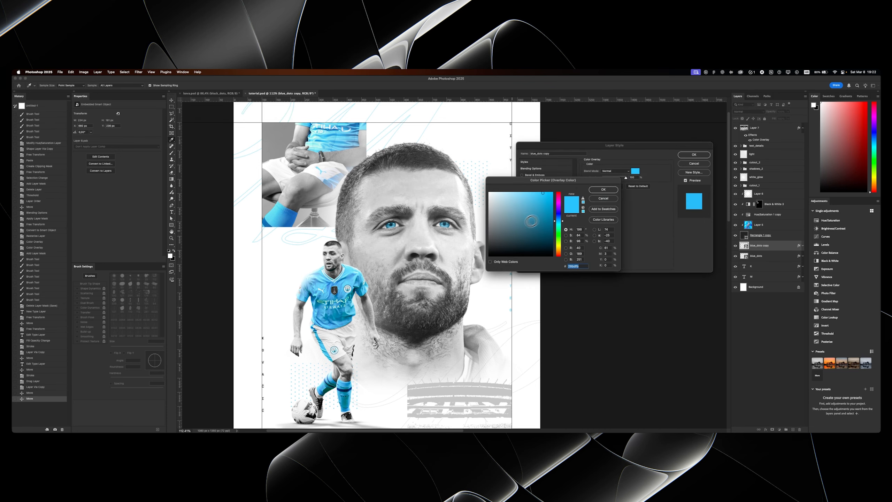
{"action": "left_click", "coordinate": [469, 236]}
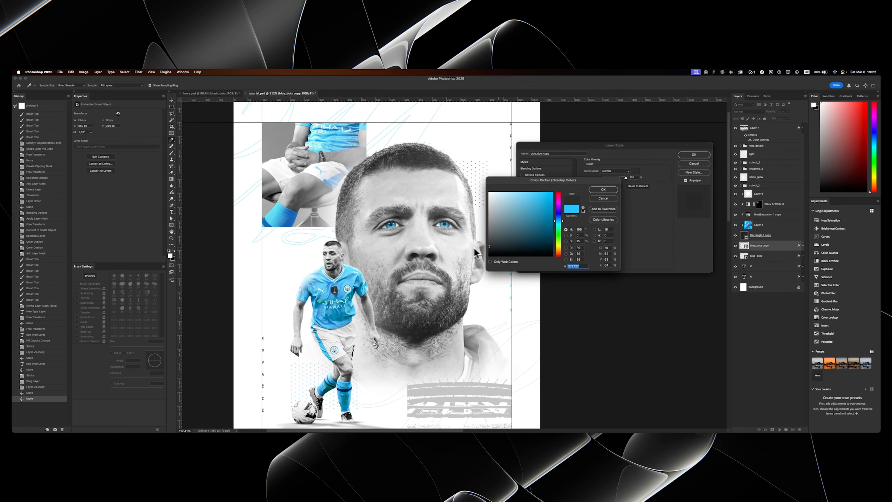
{"action": "key", "text": "Return"}
- Adjust the original blue_dots pattern with Free Transform
{"action": "key", "text": "Return"}
{"action": "key", "text": "z"}
{"action": "mouse_move", "coordinate": [439, 245]}
{"action": "left_mouse_down"}
{"action": "mouse_move", "coordinate": [404, 253]}
{"action": "mouse_move", "coordinate": [431, 241]}
{"action": "left_mouse_up"}
{"action": "key", "text": "v"}
{"action": "left_click", "coordinate": [758, 257], "text": "shift"}
{"action": "key", "text": "super+t"}
{"action": "key", "text": "Return"}
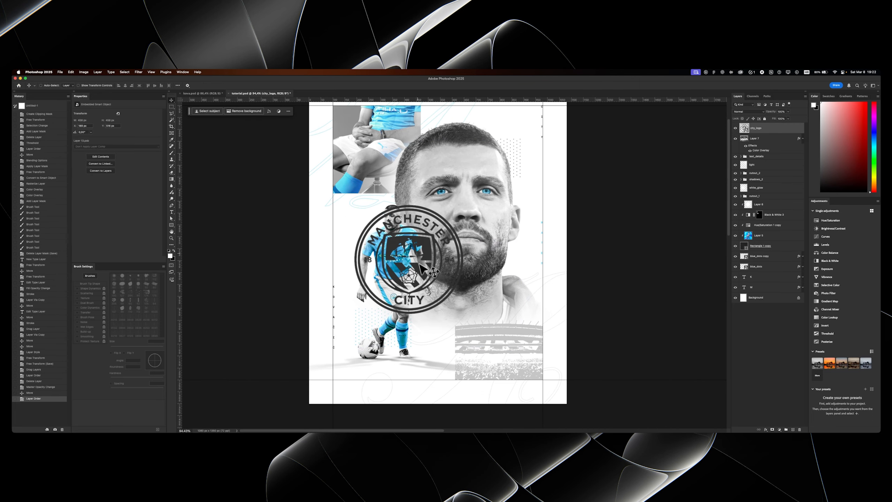
- Move the city_logo badge with Free Transform so it runs off the poster's bottom-left corner
{"action": "left_click_drag", "start_coordinate": [423, 270], "coordinate": [440, 256]}
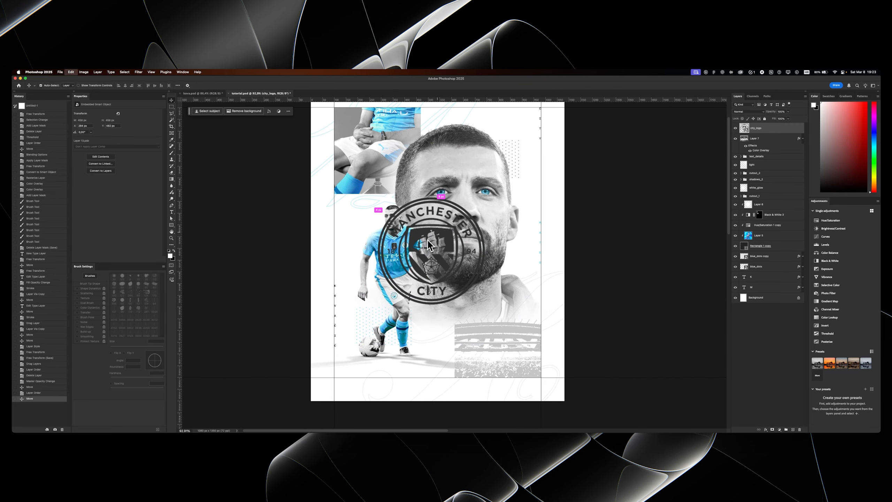
{"action": "key", "text": "super+t"}
{"action": "left_click_drag", "start_coordinate": [485, 197], "coordinate": [349, 358]}
{"action": "key", "text": "Return"}
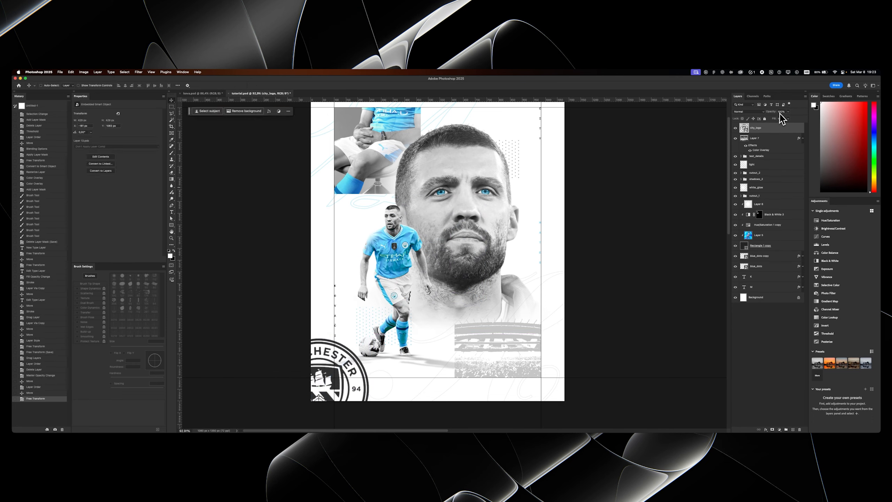
- Lower the city_logo layer's opacity to a faint watermark and move it between the K and M layers
{"action": "left_click_drag", "start_coordinate": [767, 112], "coordinate": [766, 112]}
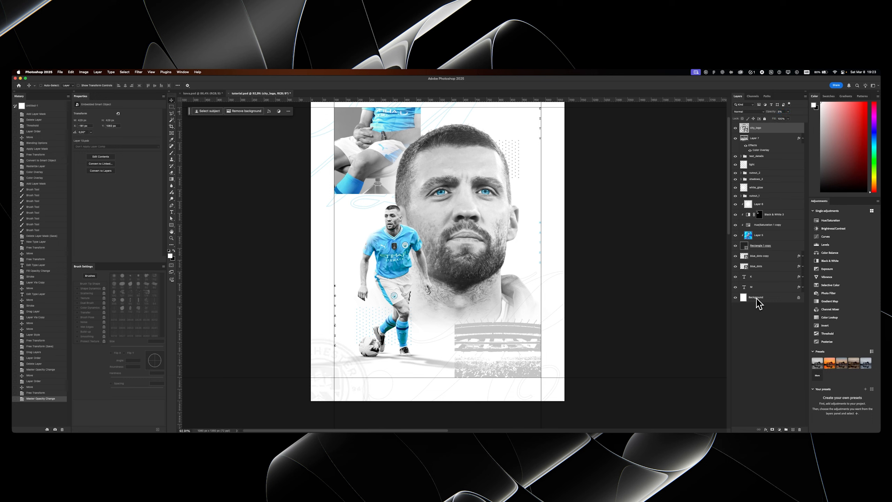
{"action": "left_click_drag", "start_coordinate": [775, 130], "coordinate": [758, 291]}
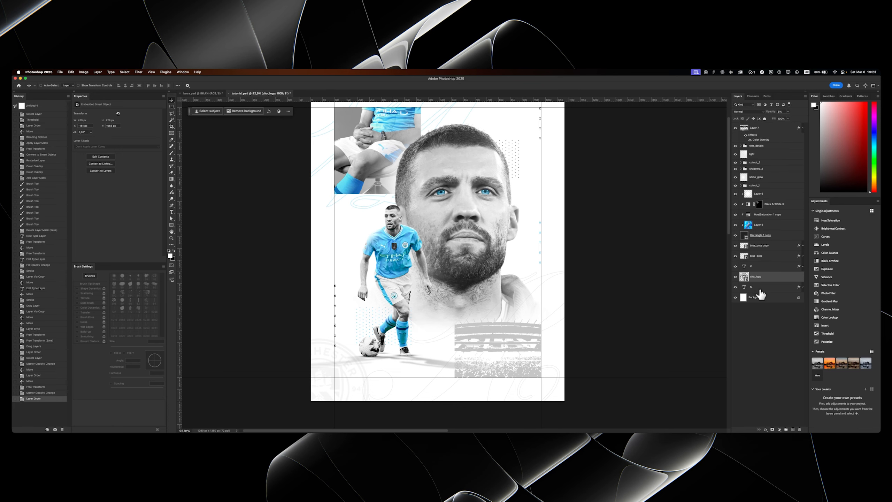
- Add a new empty layer directly below city_logo and above the Background
{"action": "left_click", "coordinate": [793, 429]}
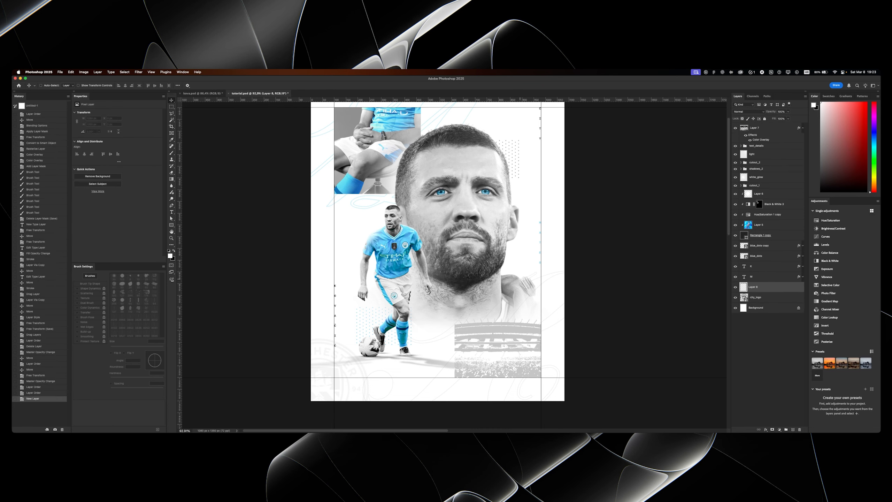
{"action": "scroll", "coordinate": [634, 288], "scroll_direction": "down", "scroll_amount": 2}
{"action": "left_click_drag", "start_coordinate": [758, 287], "coordinate": [758, 299]}
- Brush faint black shading in from outside the poster's lower-left corner with a large soft brush and lower the layer's opacity
{"action": "key", "text": "b"}
{"action": "mouse_move", "coordinate": [344, 289]}
{"action": "left_mouse_down"}
{"action": "mouse_move", "coordinate": [383, 293]}
{"action": "mouse_move", "coordinate": [392, 238]}
{"action": "left_mouse_up"}
{"action": "key", "text": "x"}
{"action": "left_click_drag", "start_coordinate": [395, 277], "coordinate": [370, 278]}
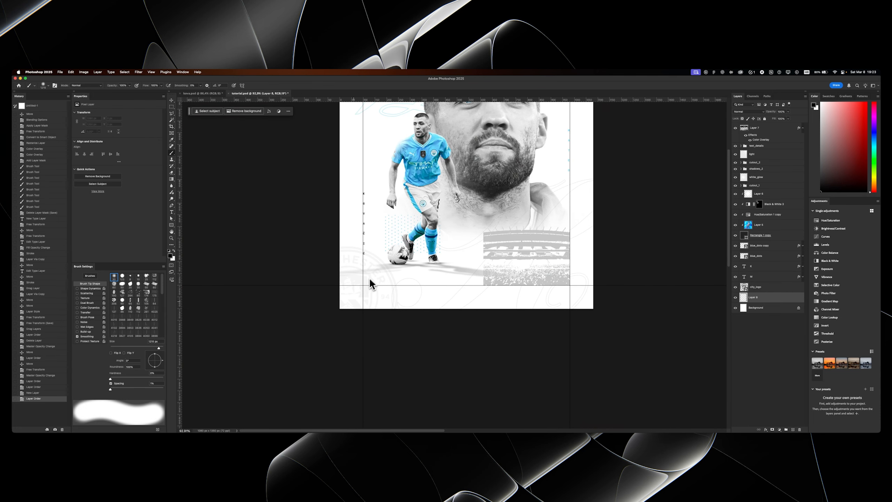
{"action": "key", "text": "Caps_Lock"}
{"action": "left_click", "coordinate": [286, 351]}
{"action": "key", "text": "super+z"}
{"action": "left_click", "coordinate": [259, 365]}
{"action": "key", "text": "super+z"}
{"action": "left_click", "coordinate": [245, 374]}
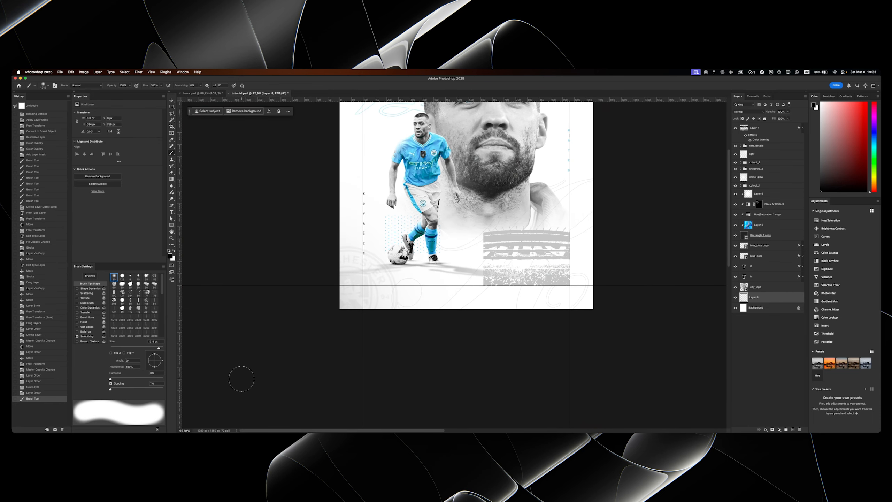
{"action": "left_click_drag", "start_coordinate": [774, 114], "coordinate": [769, 117]}
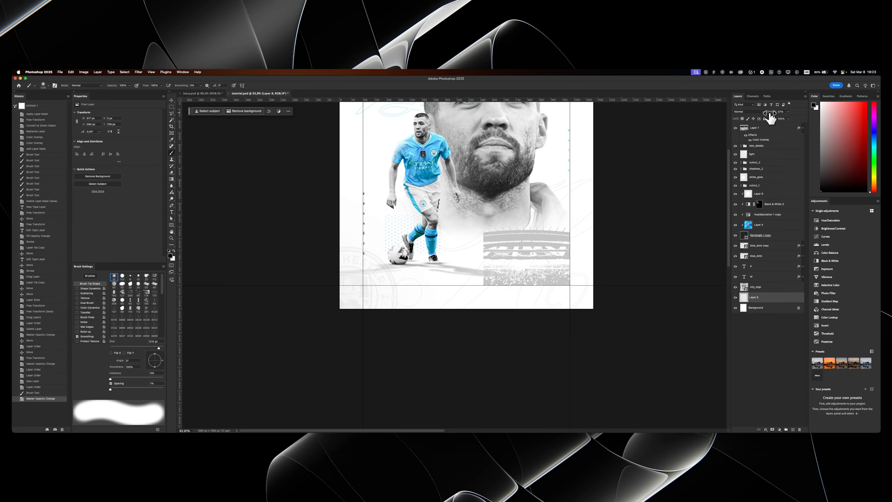
- Check the shaded background over the whole poster and save the document
{"action": "left_click_drag", "start_coordinate": [465, 192], "coordinate": [452, 218]}
{"action": "key", "text": "z"}
{"action": "left_click_drag", "start_coordinate": [358, 299], "coordinate": [318, 305]}
{"action": "mouse_move", "coordinate": [317, 269]}
{"action": "left_mouse_down"}
{"action": "mouse_move", "coordinate": [332, 295]}
{"action": "mouse_move", "coordinate": [324, 287]}
{"action": "left_mouse_up"}
{"action": "key", "text": "z"}
{"action": "left_click_drag", "start_coordinate": [396, 246], "coordinate": [383, 305]}
{"action": "key", "text": "z"}
{"action": "mouse_move", "coordinate": [399, 270]}
{"action": "left_mouse_down"}
{"action": "mouse_move", "coordinate": [389, 270]}
{"action": "mouse_move", "coordinate": [396, 281]}
{"action": "left_mouse_up"}
{"action": "left_click_drag", "start_coordinate": [405, 255], "coordinate": [596, 241]}
{"action": "key", "text": "super+s"}
- Add a letter K as a script text layer in the LouisaCP font above the stadium layer, Layer 7
{"action": "left_click", "coordinate": [756, 132]}
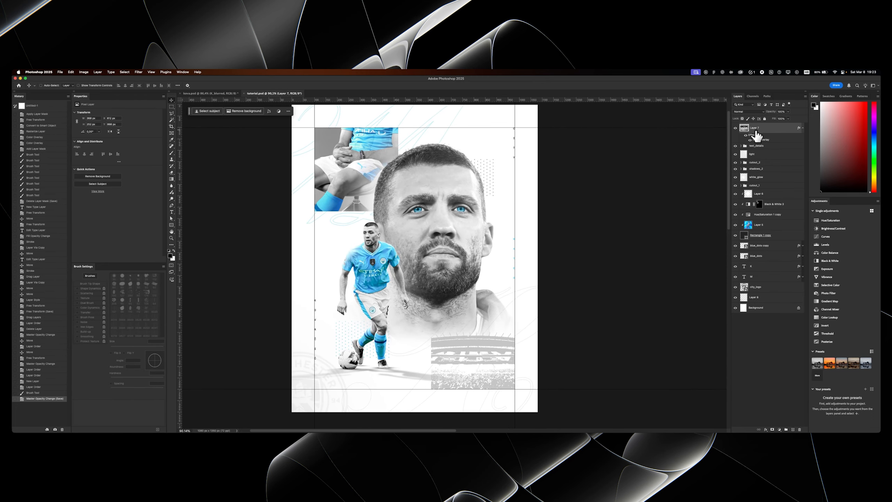
{"action": "key", "text": "t"}
{"action": "left_click", "coordinate": [301, 297]}
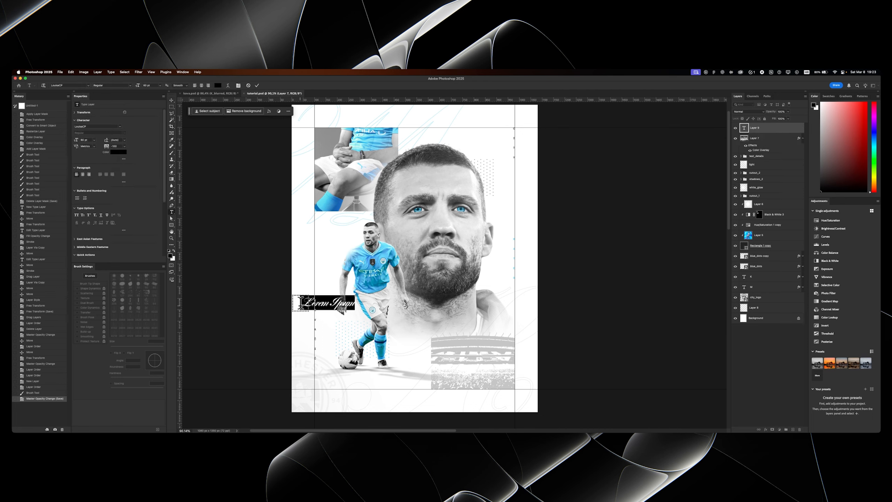
{"action": "key", "text": "Caps_Lock"}
{"action": "type", "text": "K"}
{"action": "key", "text": "super+Return"}
- Greatly enlarge the new K with Free Transform and move it to the poster's bottom-right corner
{"action": "key", "text": "super+t"}
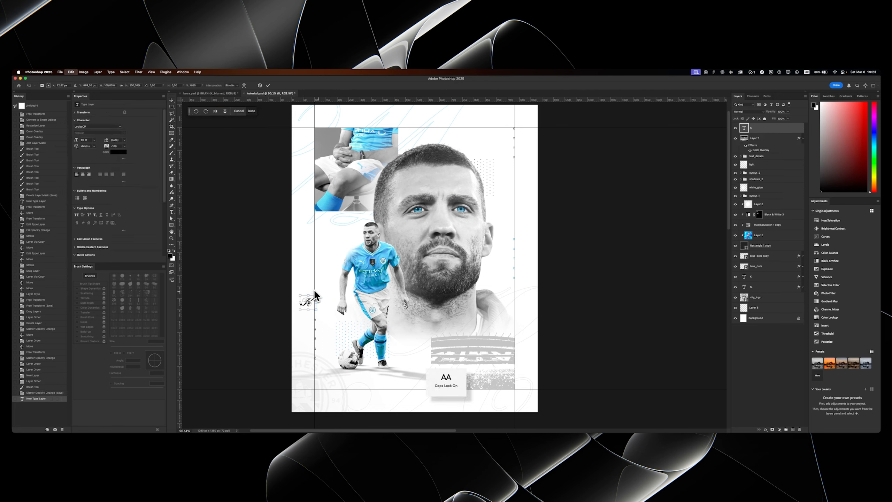
{"action": "left_click_drag", "start_coordinate": [317, 295], "coordinate": [477, 215]}
{"action": "key", "text": "Return"}
{"action": "left_click_drag", "start_coordinate": [246, 221], "coordinate": [447, 312]}
{"action": "left_click_drag", "start_coordinate": [447, 306], "coordinate": [453, 309]}
- Compare with the finished reference poster and refine the large K's scale and position so it runs off the bottom-right corner
{"action": "left_click", "coordinate": [235, 94]}
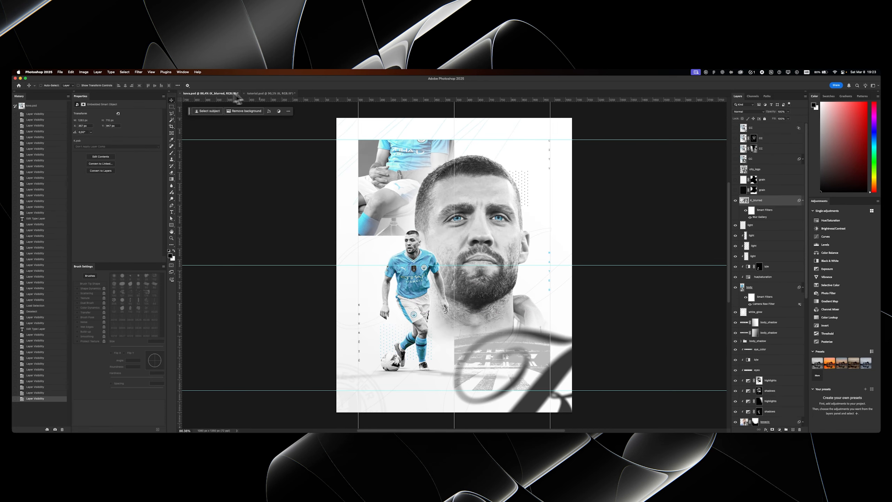
{"action": "left_click", "coordinate": [284, 94]}
{"action": "key", "text": "super+t"}
{"action": "left_click_drag", "start_coordinate": [376, 271], "coordinate": [360, 256]}
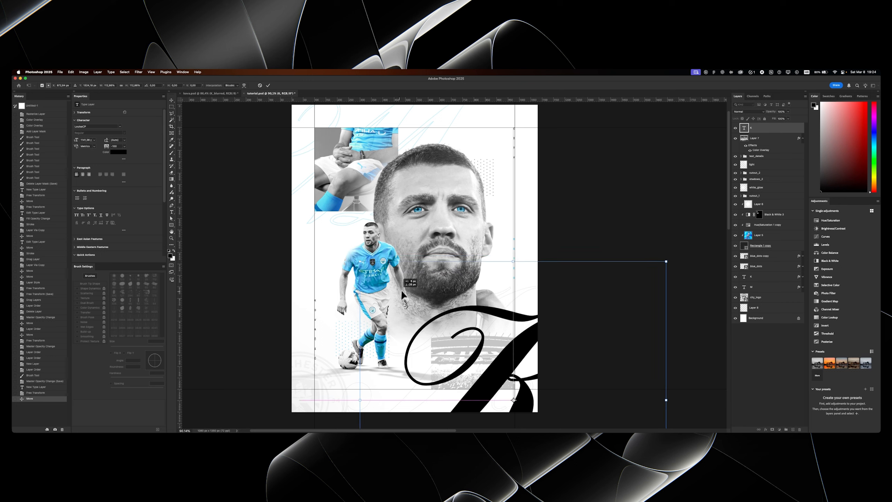
{"action": "key", "text": "Return"}
{"action": "left_click_drag", "start_coordinate": [444, 318], "coordinate": [438, 328]}
- Change the large K's text colour from black to a dark grey
{"action": "double_click", "coordinate": [437, 328]}
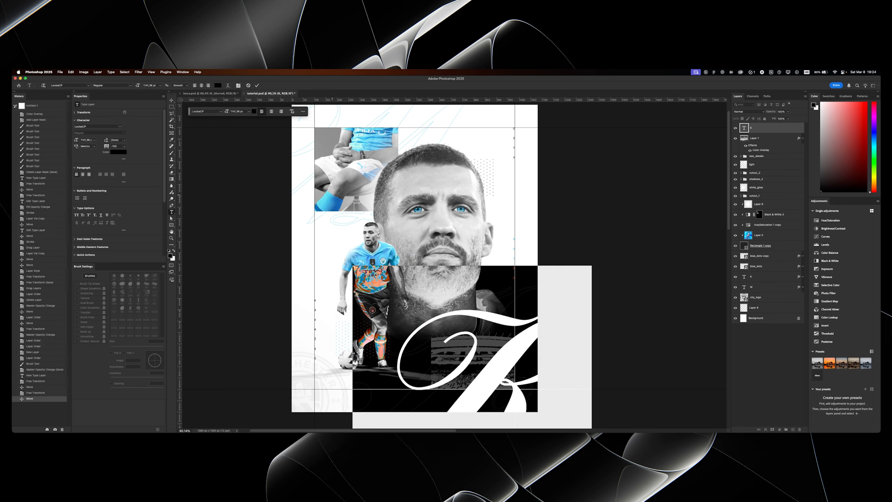
{"action": "left_click", "coordinate": [218, 86]}
{"action": "left_click", "coordinate": [484, 248]}
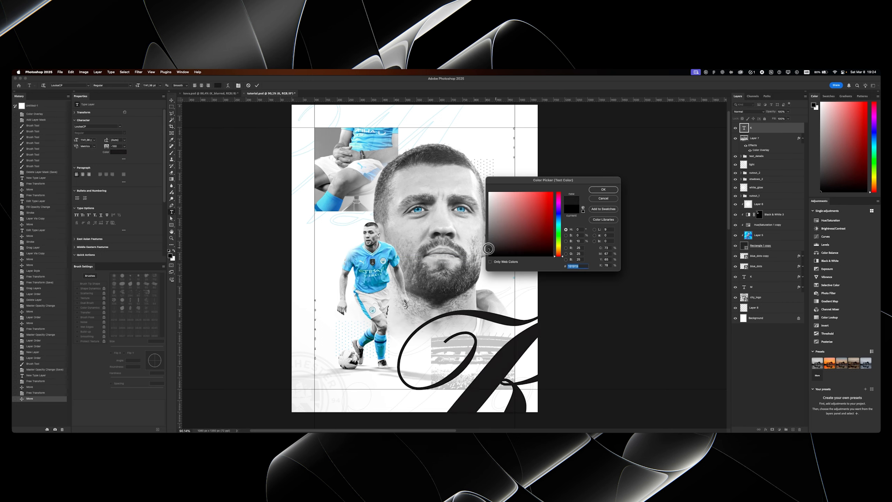
{"action": "left_click", "coordinate": [489, 250]}
{"action": "left_click", "coordinate": [489, 246]}
{"action": "left_click", "coordinate": [484, 244]}
{"action": "left_click", "coordinate": [603, 189]}
{"action": "key", "text": "v"}
- Start a Field Blur on the large K, converting its text layer to a smart object
{"action": "left_click", "coordinate": [138, 72]}
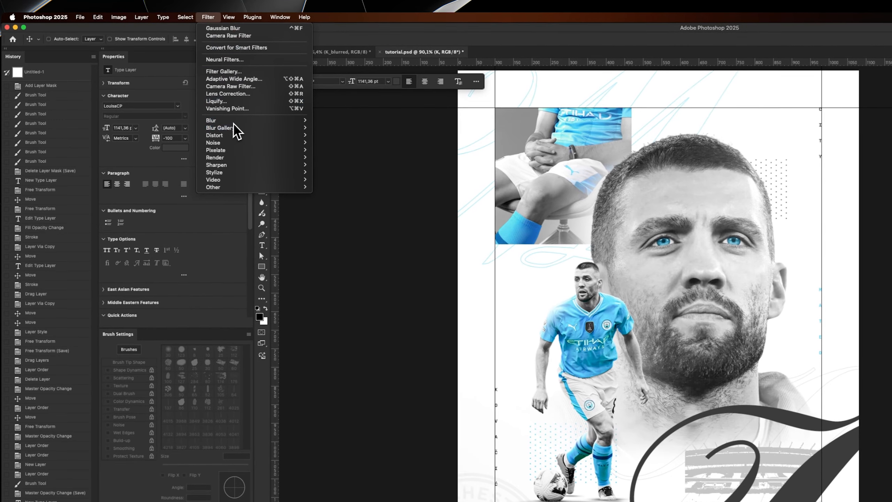
{"action": "mouse_move", "coordinate": [236, 127]}
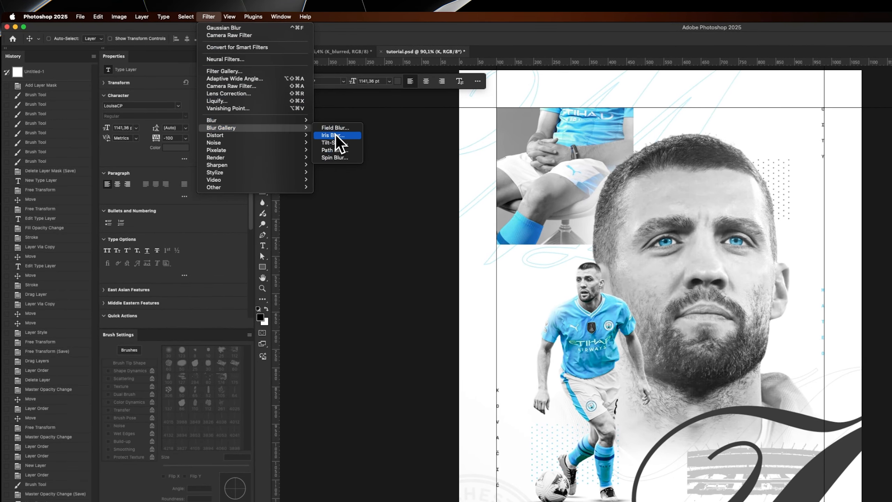
{"action": "left_click", "coordinate": [336, 134]}
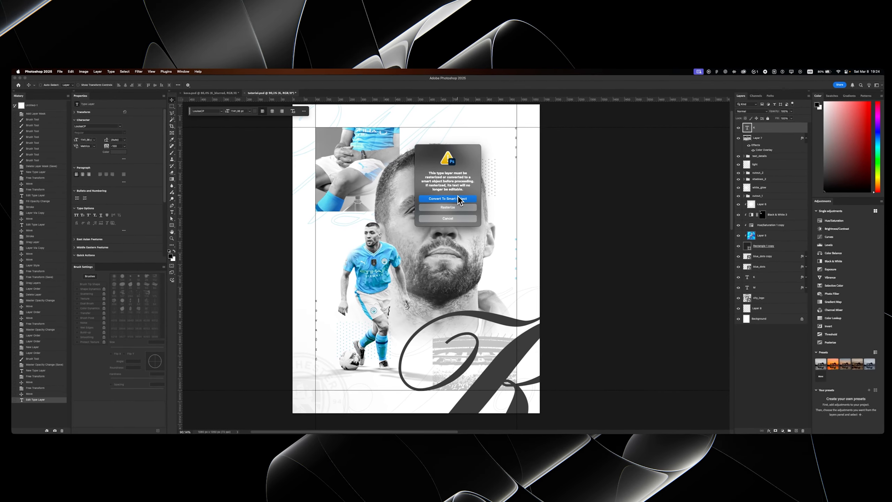
{"action": "left_click", "coordinate": [457, 197]}
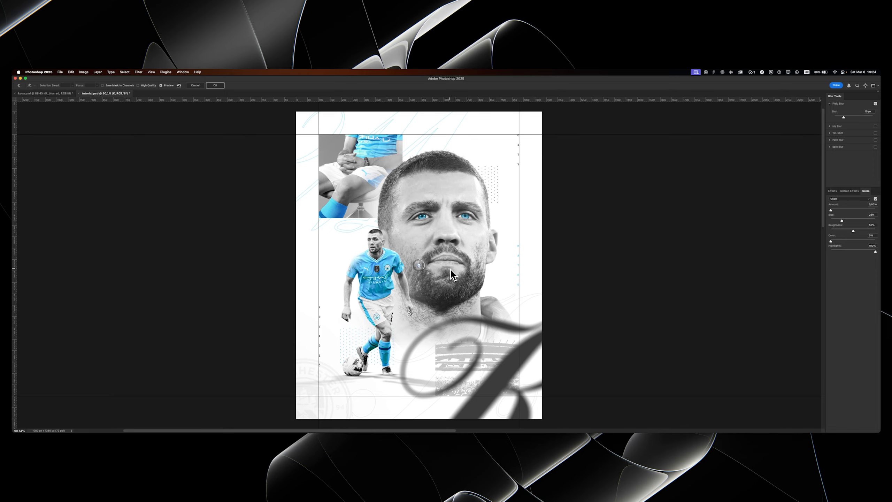
- Place the blur pin near the K's upper curve, apply the Field Blur in high quality and nudge the letter
{"action": "key", "text": "Caps_Lock"}
{"action": "left_click_drag", "start_coordinate": [417, 266], "coordinate": [445, 331]}
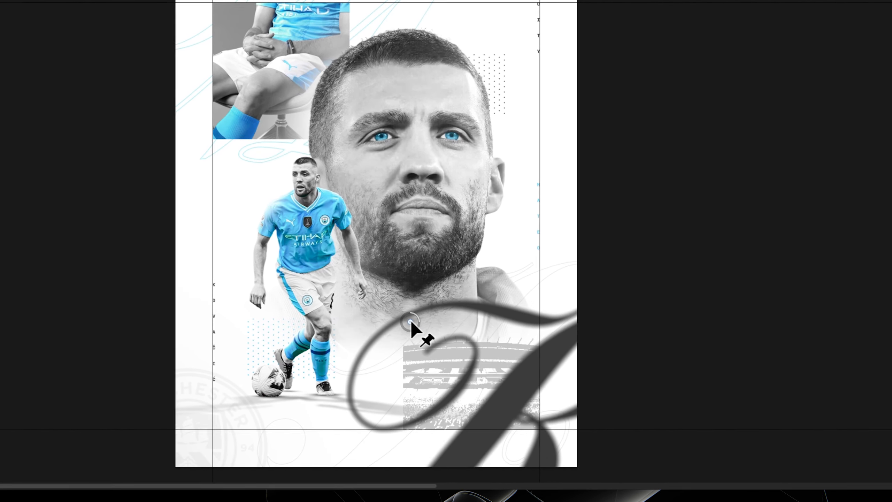
{"action": "left_click", "coordinate": [563, 450]}
{"action": "left_click_drag", "start_coordinate": [574, 455], "coordinate": [573, 452]}
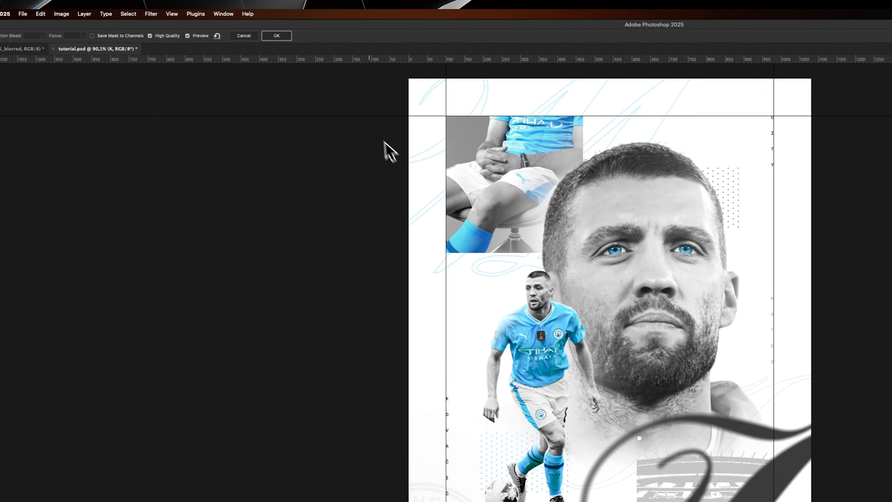
{"action": "left_click", "coordinate": [277, 35]}
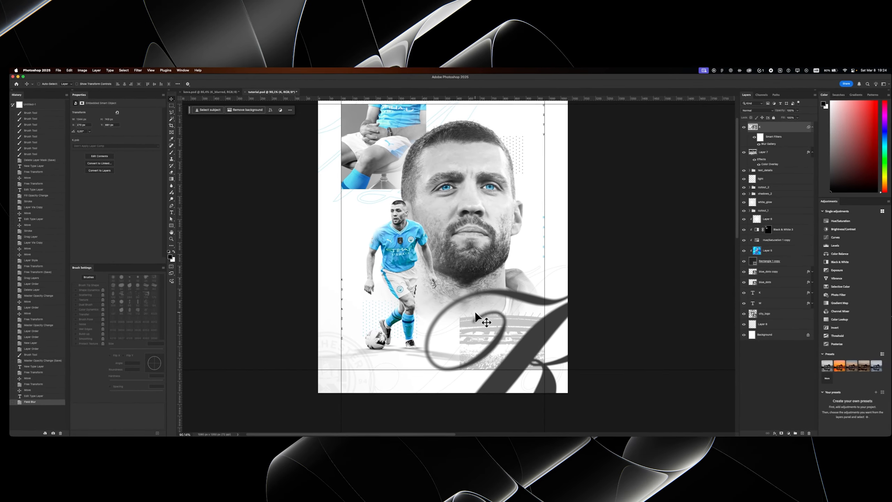
{"action": "left_click_drag", "start_coordinate": [476, 311], "coordinate": [482, 316]}
{"action": "left_click_drag", "start_coordinate": [449, 247], "coordinate": [371, 212]}
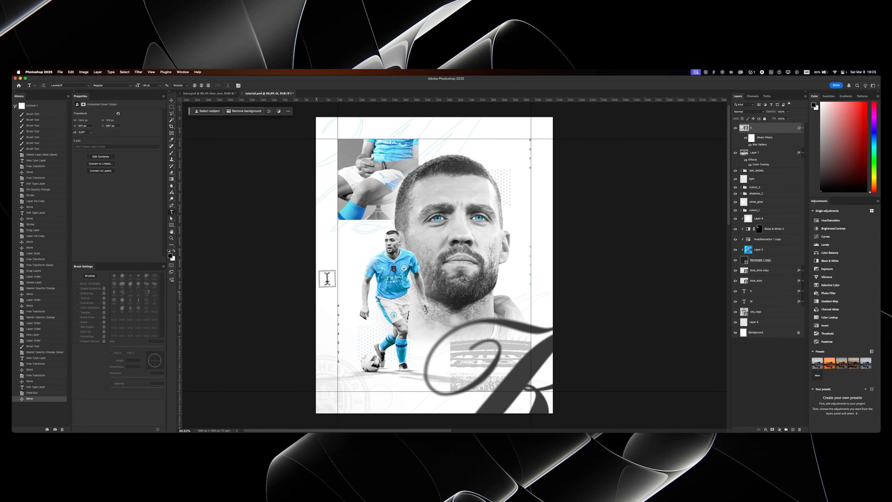
- Add a text layer reading "Mateo" in the LouisaCP script font
{"action": "left_click", "coordinate": [321, 293]}
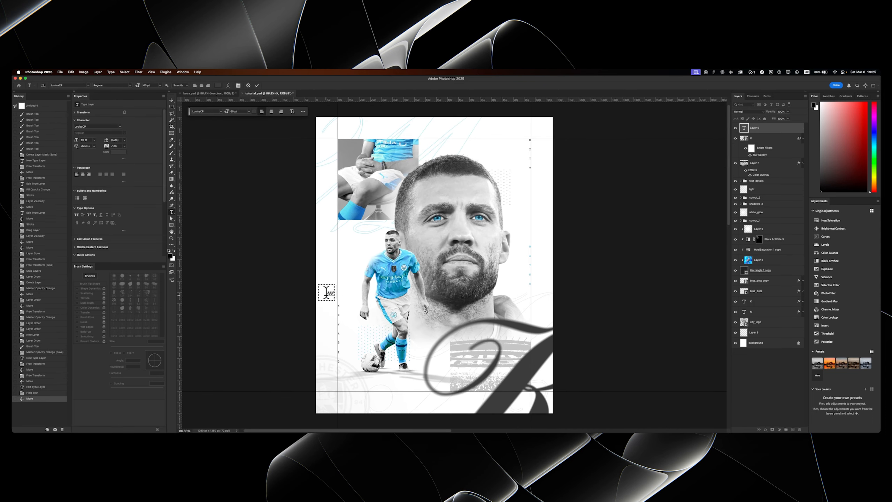
{"action": "type", "text": "mate"}
{"action": "key", "text": "BackSpace"}
{"action": "key", "text": "BackSpace"}
{"action": "key", "text": "BackSpace"}
{"action": "key", "text": "BackSpace"}
{"action": "type", "text": "Mateo"}
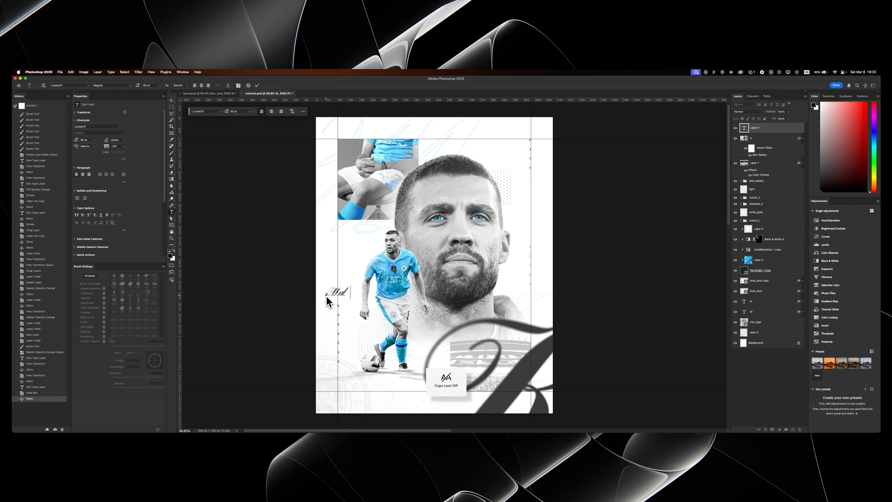
{"action": "key", "text": "super+Return"}
- Enlarge the Mateo text with Free Transform so it stretches from the poster's left edge over the portrait
{"action": "key", "text": "super+t"}
{"action": "left_click_drag", "start_coordinate": [350, 299], "coordinate": [471, 252]}
{"action": "key", "text": "Return"}
- Set the Mateo text's tracking to 0
{"action": "key", "text": "t"}
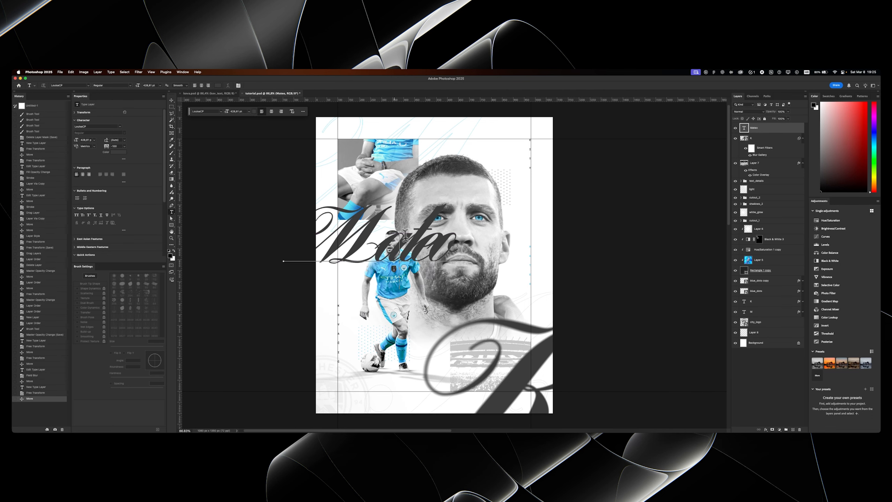
{"action": "double_click", "coordinate": [352, 225]}
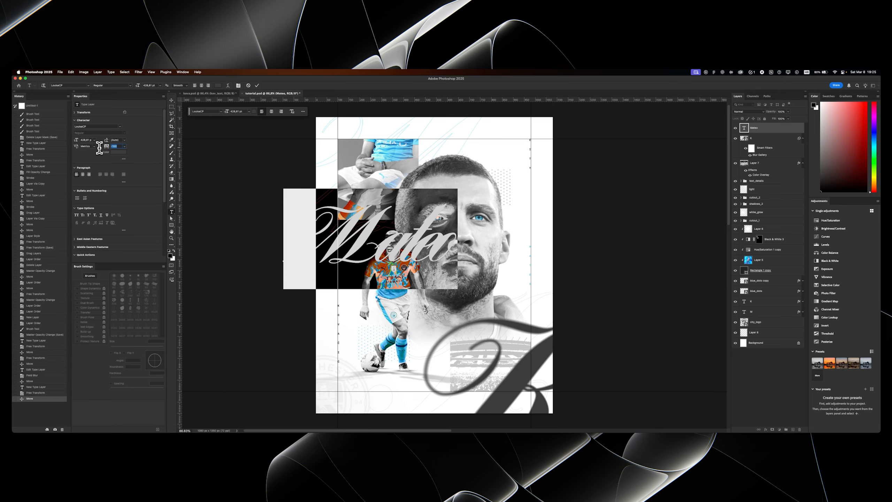
{"action": "type", "text": "0"}
{"action": "key", "text": "super+Return"}
- Move the Mateo text to the upper right and place its layer directly below the cutout_1 group, behind the portrait
{"action": "key", "text": "v"}
{"action": "left_click_drag", "start_coordinate": [344, 228], "coordinate": [440, 194]}
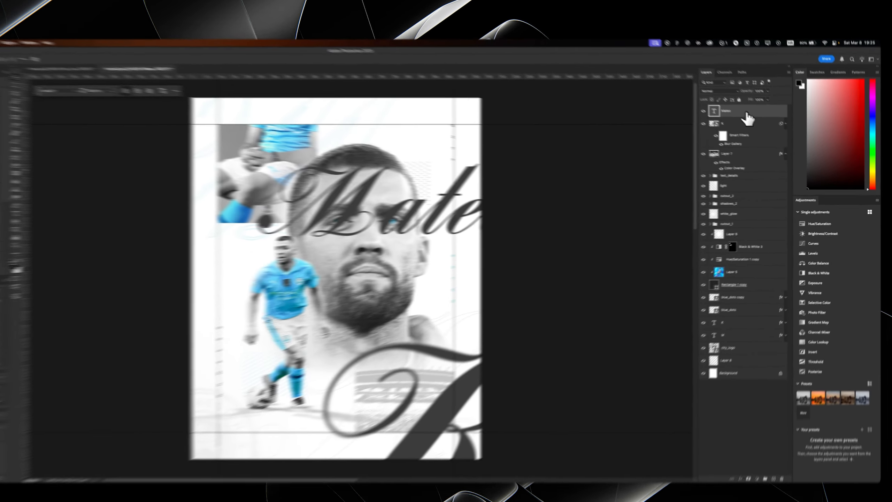
{"action": "left_click_drag", "start_coordinate": [770, 129], "coordinate": [758, 310]}
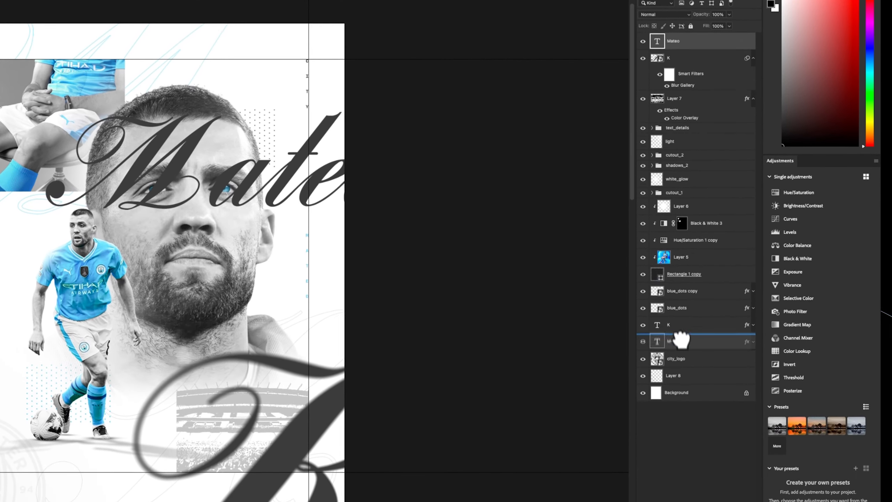
{"action": "left_click_drag", "start_coordinate": [681, 339], "coordinate": [672, 199]}
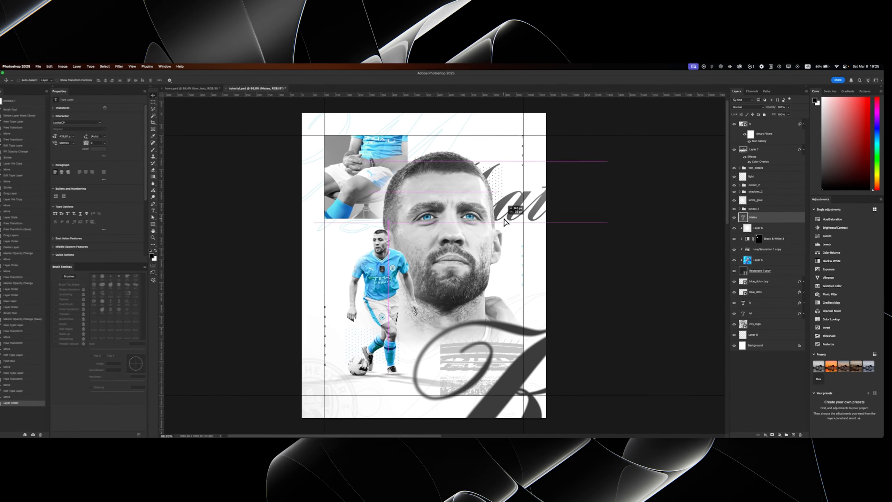
- Tighten the tracking of the Mateo text
{"action": "key", "text": "t"}
{"action": "key", "text": "Return"}
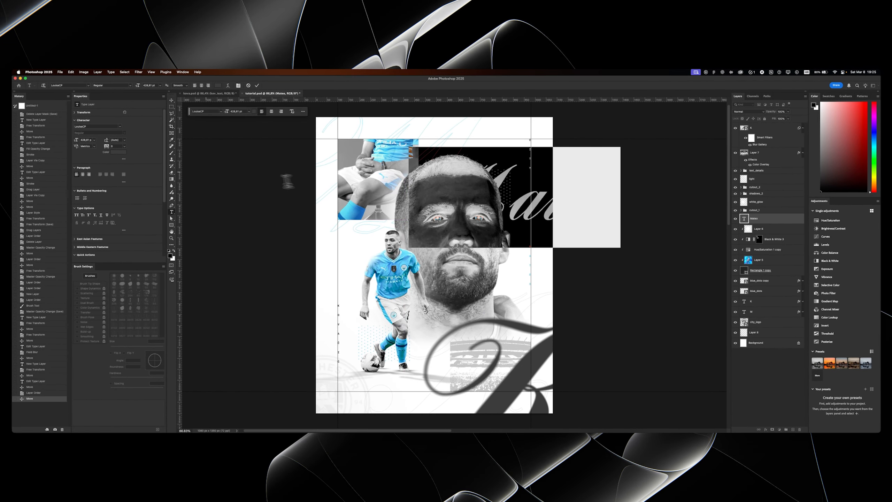
{"action": "left_click_drag", "start_coordinate": [109, 151], "coordinate": [109, 150]}
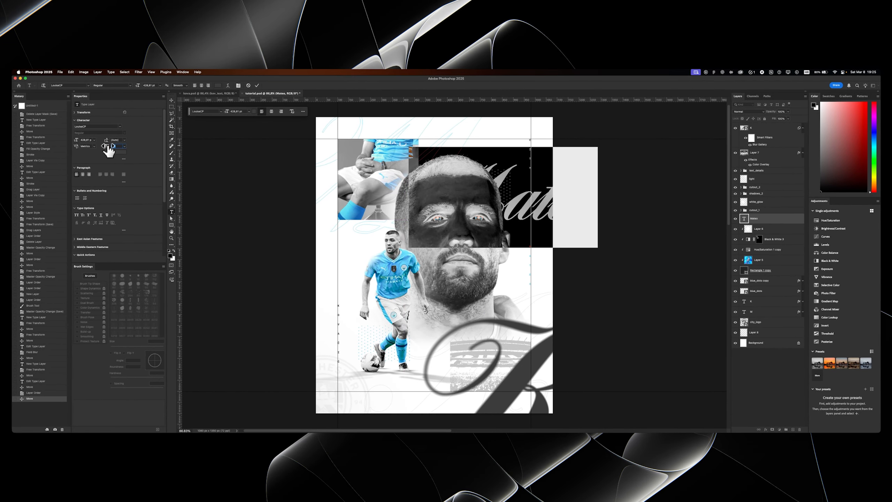
{"action": "key", "text": "super+Return"}
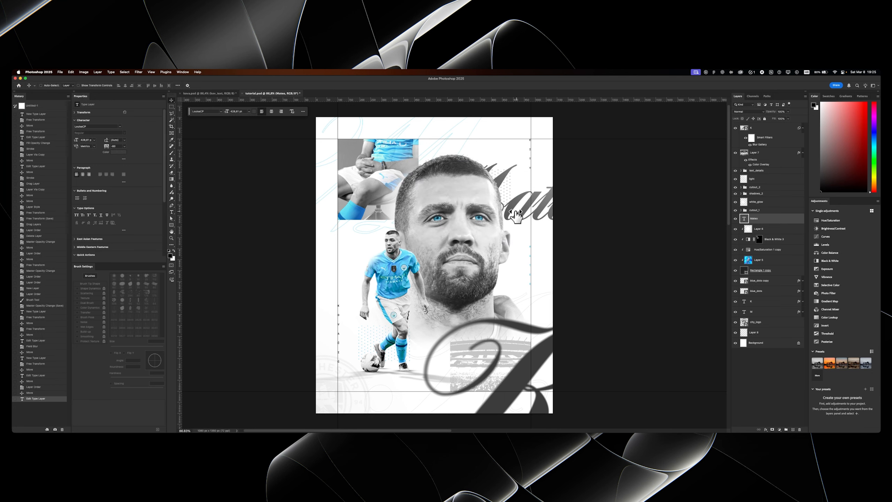
- Reposition the Mateo text, duplicate it beside the cut-out player and change the copy's text to "Kova"
{"action": "left_click_drag", "start_coordinate": [573, 239], "coordinate": [437, 297]}
{"action": "key", "text": "super+j"}
{"action": "double_click", "coordinate": [322, 282]}
{"action": "type", "text": "K"}
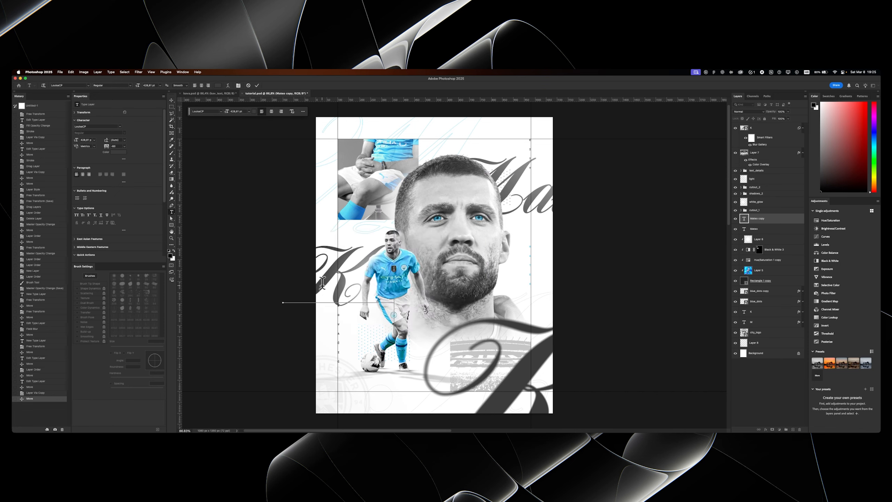
- Recolour the Kova text with a light blue sampled from the cut-out player's kit
{"action": "double_click", "coordinate": [316, 261]}
{"action": "left_click", "coordinate": [218, 85]}
{"action": "left_click_drag", "start_coordinate": [395, 292], "coordinate": [386, 263]}
{"action": "left_click", "coordinate": [603, 189]}
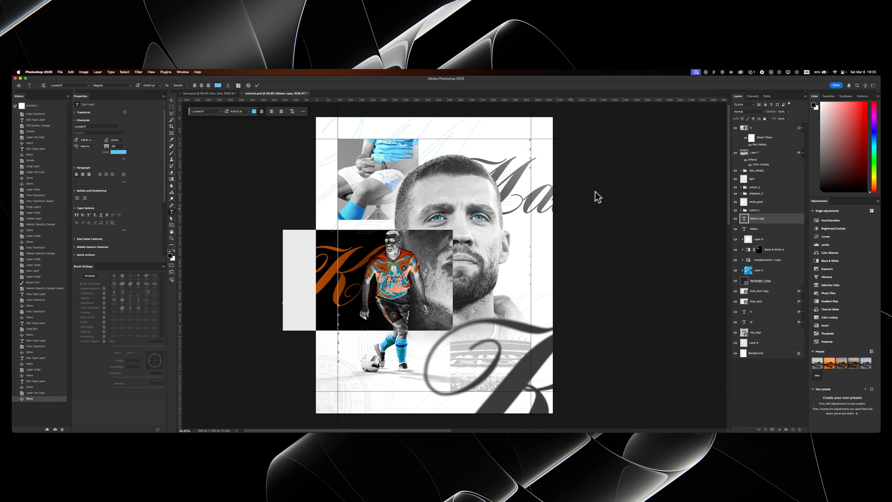
- Copy the blue text colour from the small vertical MATEO text and apply it to the Kova text
{"action": "left_click", "coordinate": [532, 258]}
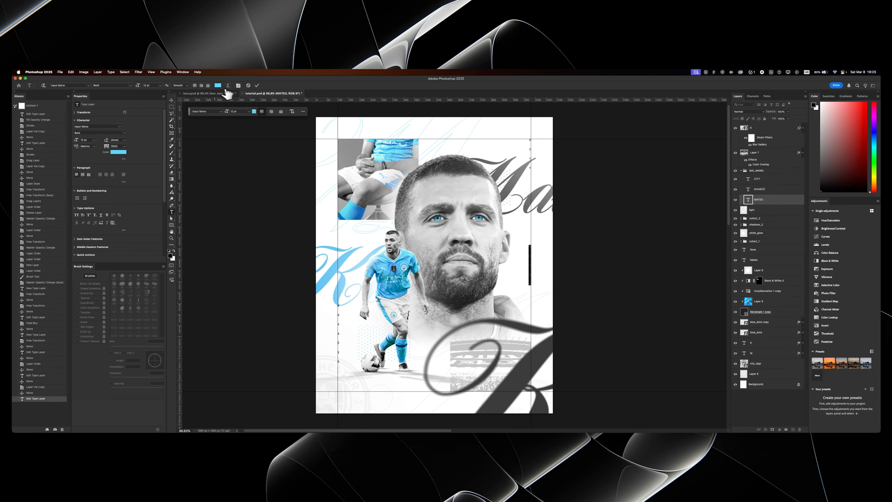
{"action": "left_click", "coordinate": [254, 112]}
{"action": "key", "text": "Return"}
{"action": "left_click", "coordinate": [328, 274]}
{"action": "key", "text": "super+a"}
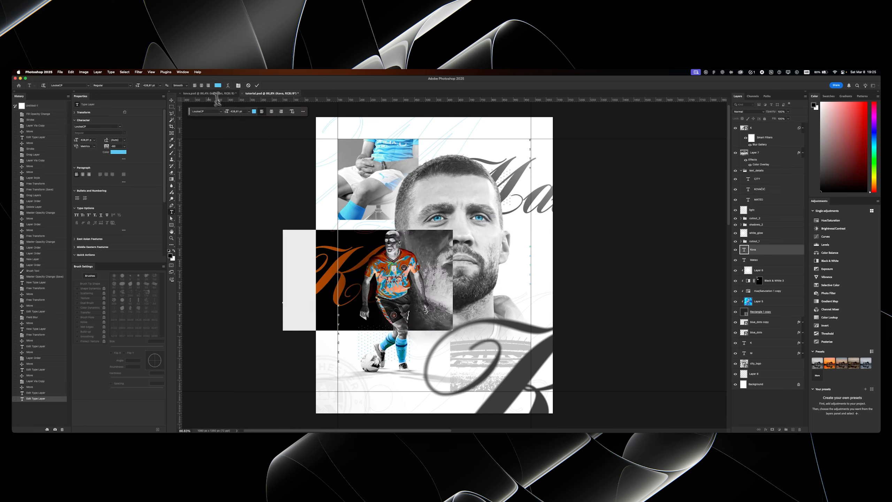
{"action": "left_click", "coordinate": [218, 85]}
{"action": "key", "text": "super+v"}
{"action": "key", "text": "Return"}
{"action": "key", "text": "super+Return"}
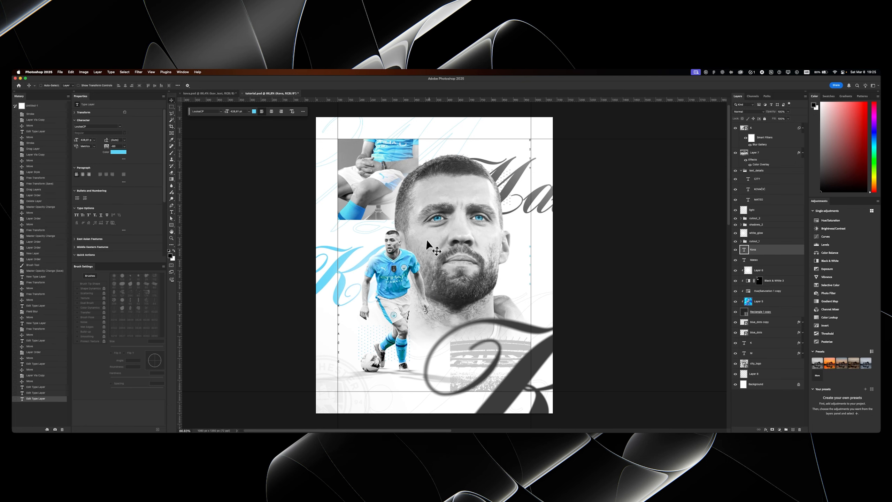
- Adjust the Kova text's letter spacing and fine-tune its position behind the cut-out player
{"action": "left_click_drag", "start_coordinate": [426, 240], "coordinate": [397, 236]}
{"action": "key", "text": "z"}
{"action": "key", "text": "t"}
{"action": "left_click", "coordinate": [330, 259]}
{"action": "key", "text": "super+a"}
{"action": "left_click_drag", "start_coordinate": [109, 147], "coordinate": [103, 145]}
{"action": "key", "text": "super+Return"}
{"action": "key", "text": "z"}
{"action": "left_click", "coordinate": [343, 281], "text": "alt"}
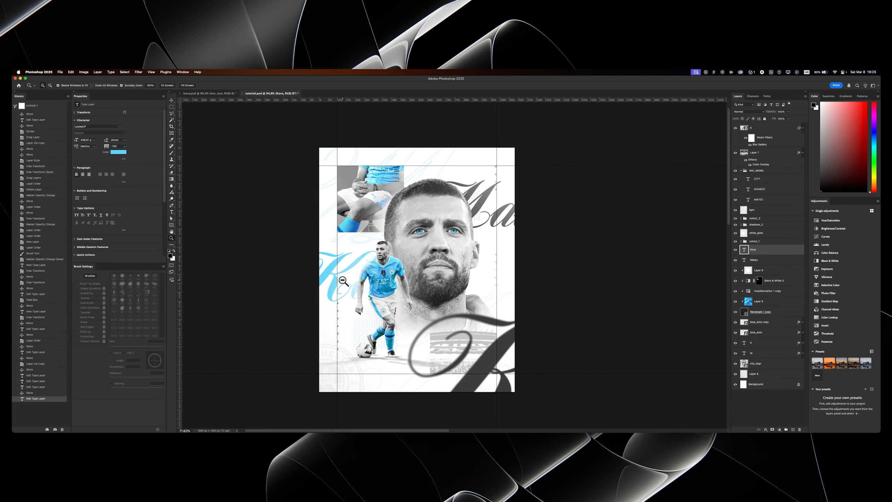
{"action": "key", "text": "v"}
{"action": "left_click_drag", "start_coordinate": [343, 281], "coordinate": [344, 274]}
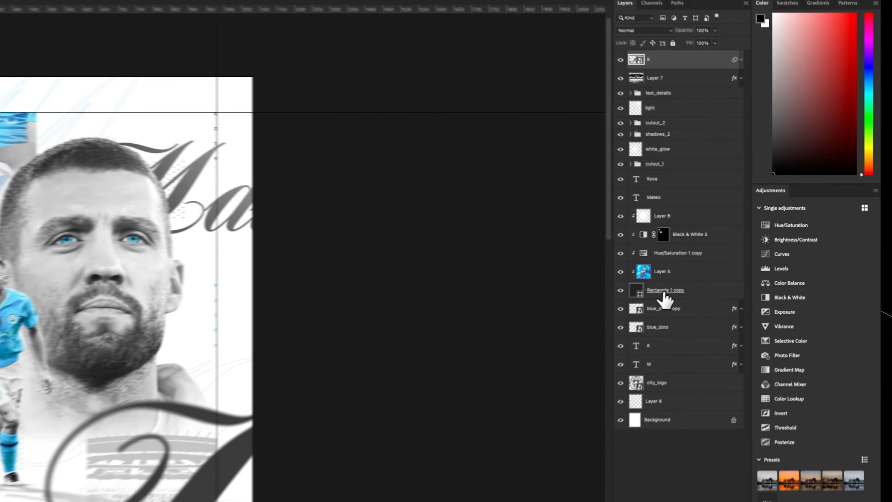
- Rename the Rectangle 1 copy layer to "photo"
{"action": "double_click", "coordinate": [759, 256]}
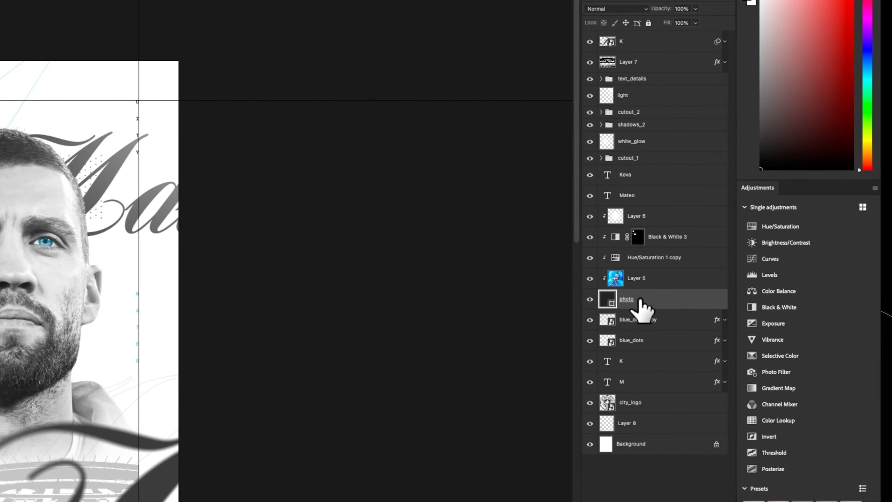
- Group the photo layer with its clipped layers and name the group "square_photo"
{"action": "left_click", "coordinate": [636, 223], "text": "shift"}
{"action": "key", "text": "ctrl+g"}
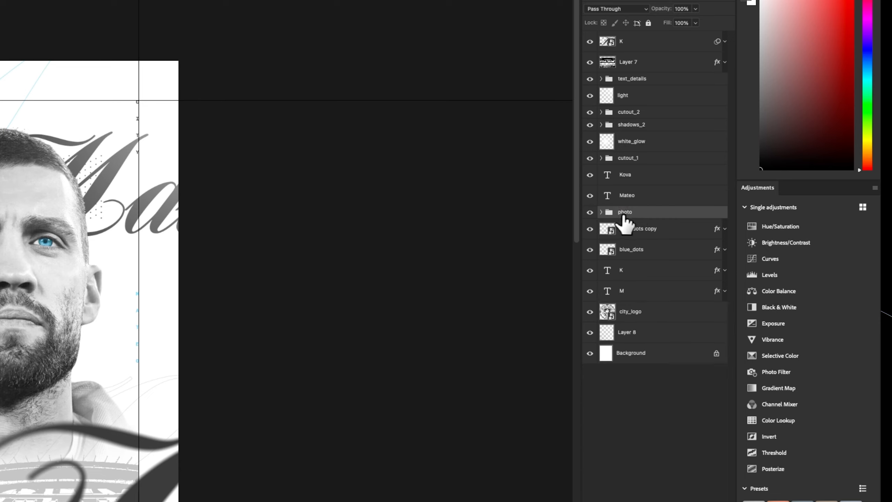
{"action": "type", "text": "to"}
{"action": "key", "text": "Return"}
- Rename Layer 8 to "shadow", then unlock the Background layer and name it "bg"
{"action": "left_click", "coordinate": [614, 338]}
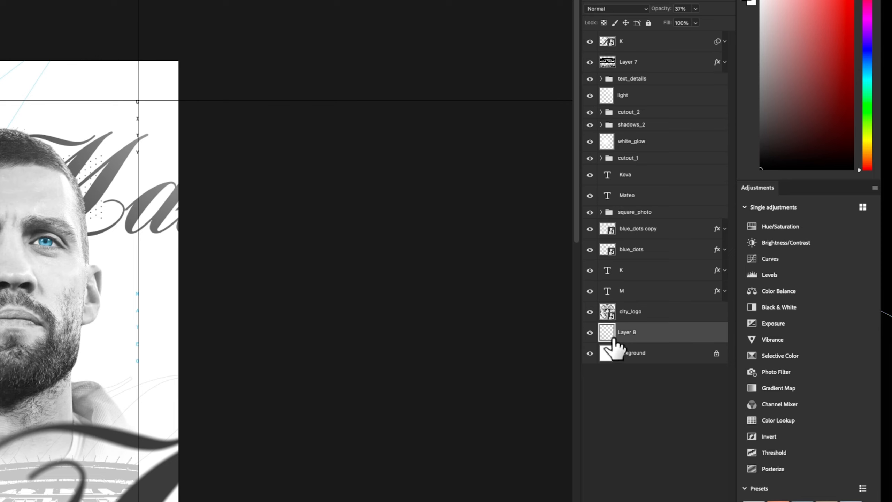
{"action": "type", "text": "shadow"}
{"action": "key", "text": "Return"}
{"action": "left_click", "coordinate": [716, 352]}
{"action": "key", "text": "Return"}
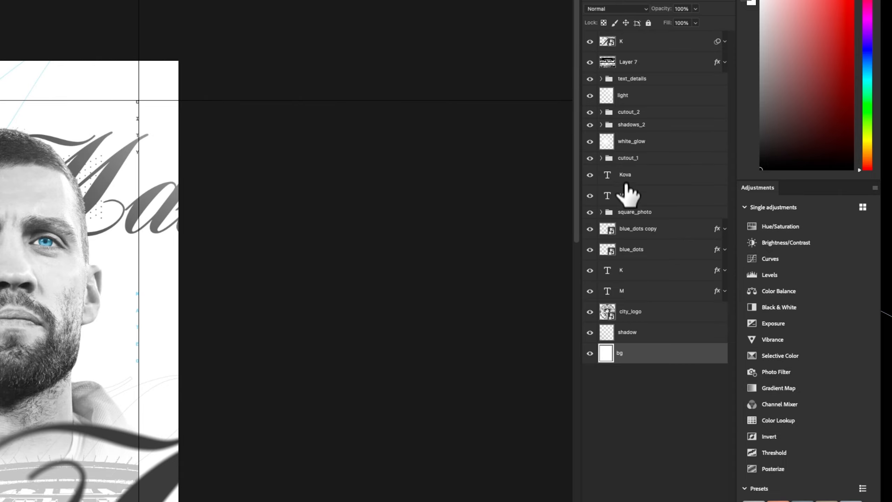
- Rename Layer 7 to "stadium" and save the document
{"action": "double_click", "coordinate": [628, 133]}
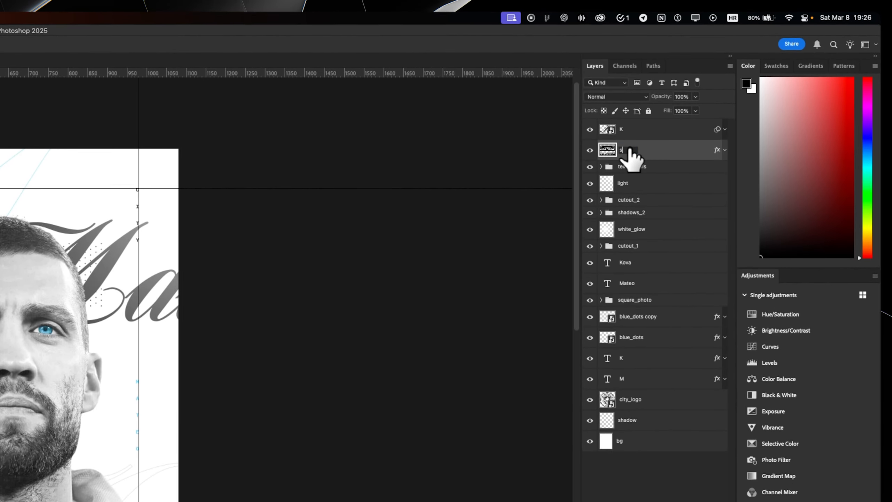
{"action": "type", "text": "stadium"}
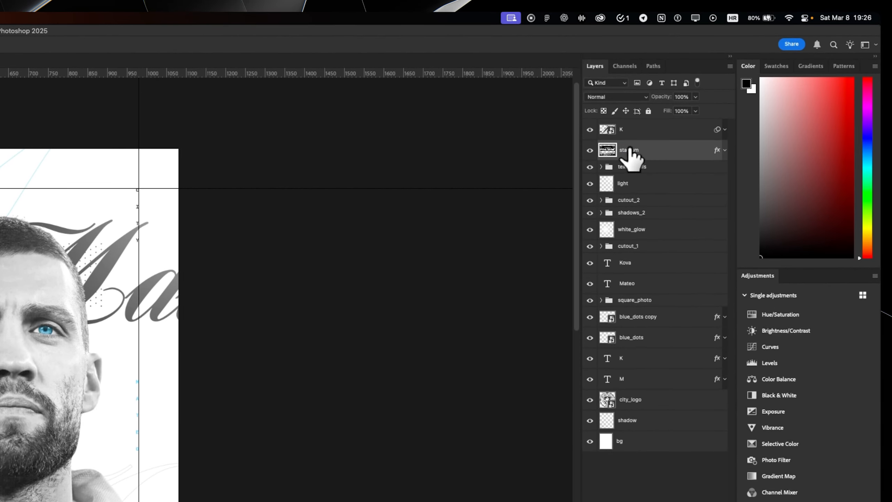
{"action": "left_click", "coordinate": [630, 132]}
{"action": "key", "text": "super+s"}
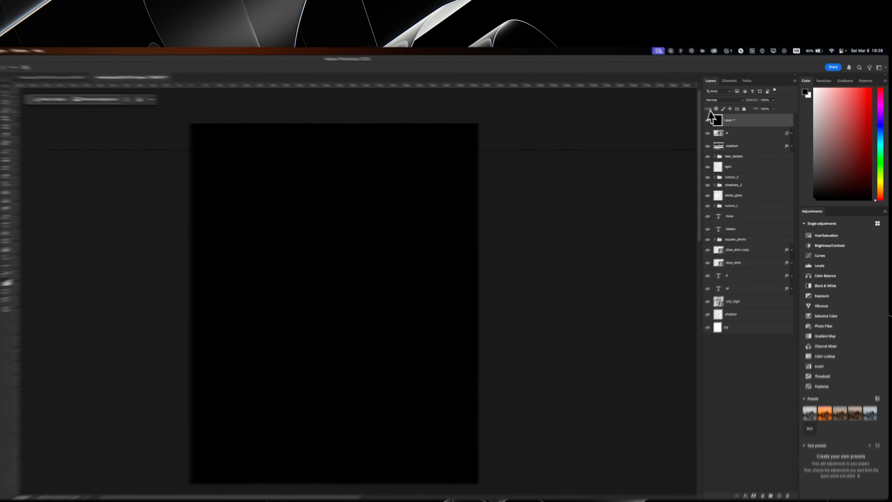
- Set the black top layer's blend mode to Screen and add 10% uniform monochromatic noise to it
{"action": "left_click", "coordinate": [743, 111]}
{"action": "left_click", "coordinate": [673, 163]}
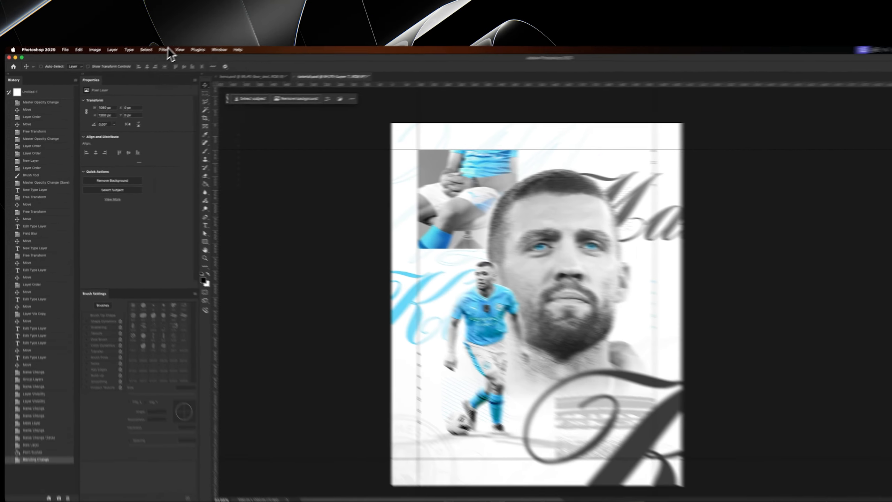
{"action": "left_click", "coordinate": [167, 48]}
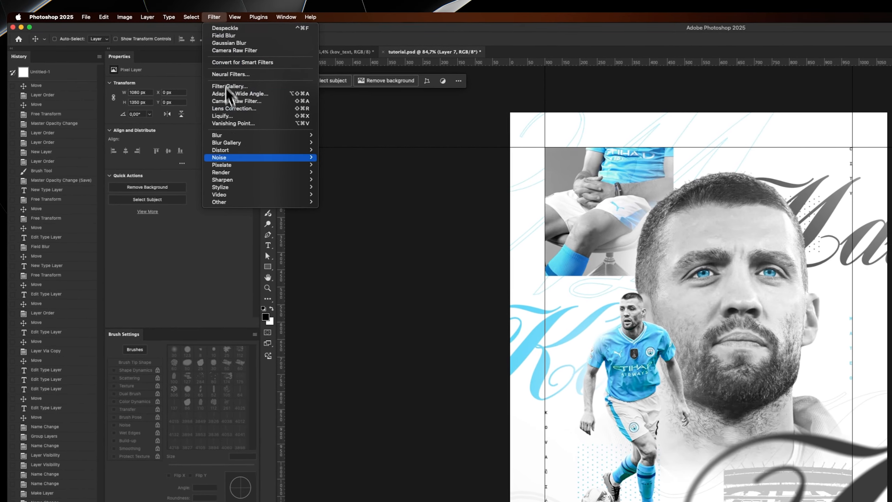
{"action": "mouse_move", "coordinate": [184, 157]}
{"action": "left_click", "coordinate": [370, 159]}
{"action": "type", "text": "10"}
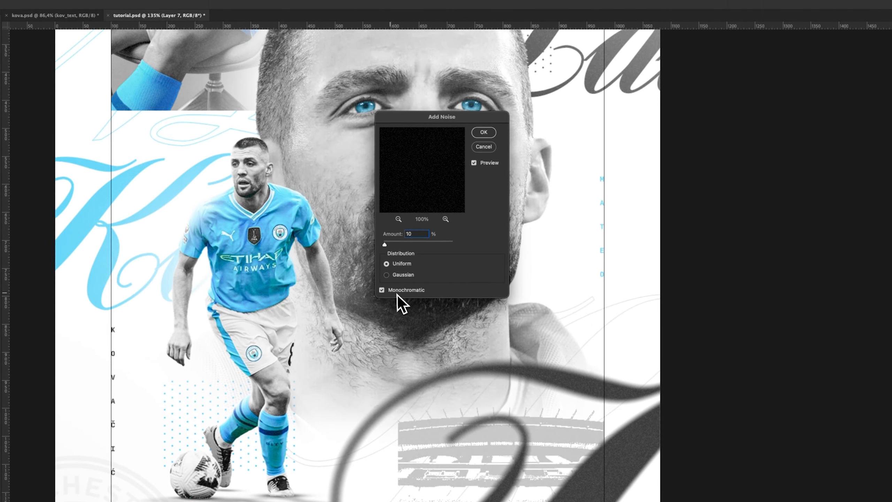
{"action": "left_click", "coordinate": [399, 292]}
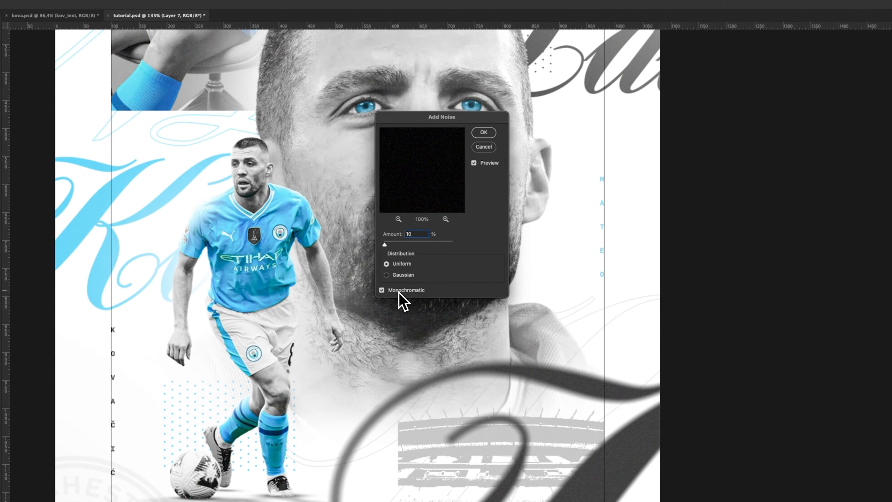
{"action": "left_click", "coordinate": [484, 133]}
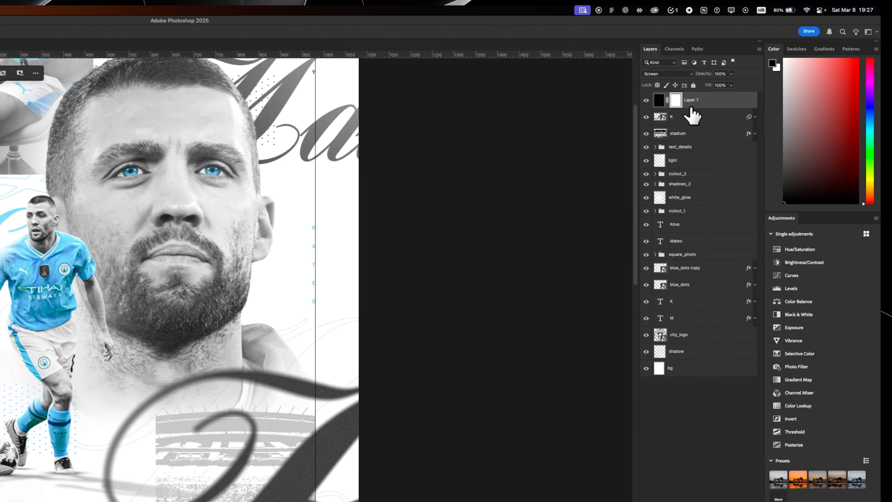
- Name the masked noise layer "grain" and paint black on its mask over the large portrait's face
{"action": "double_click", "coordinate": [763, 129]}
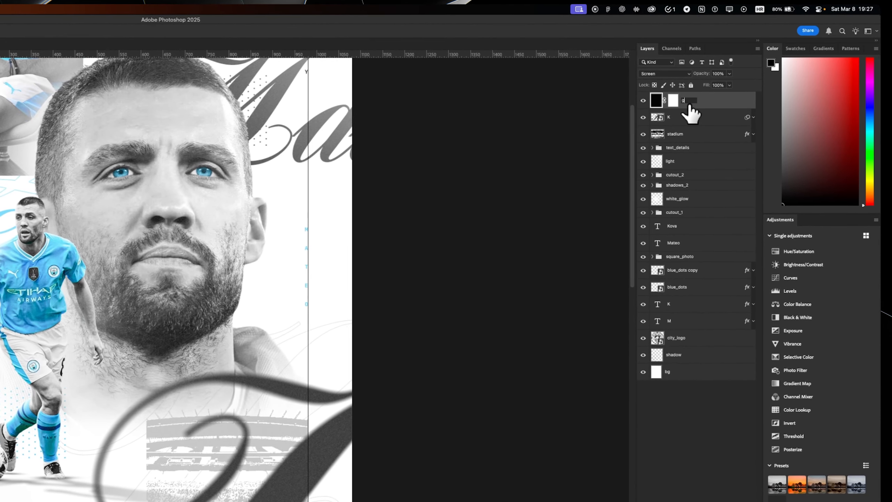
{"action": "type", "text": "grain"}
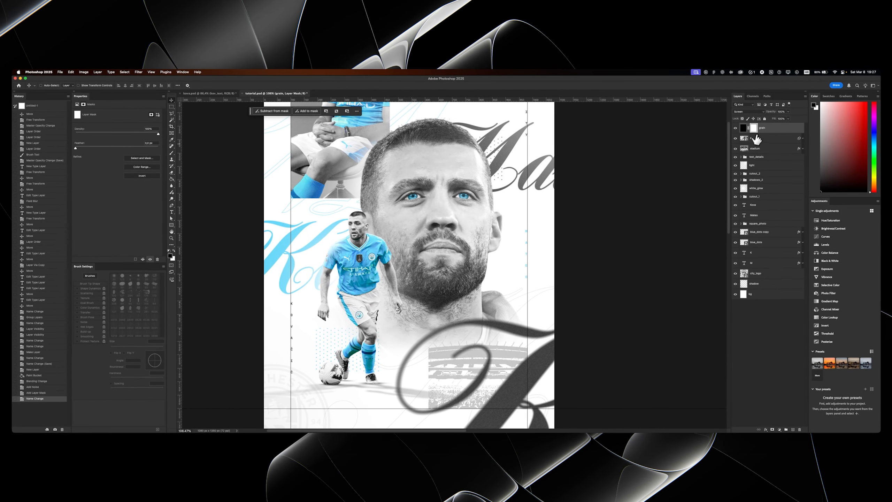
{"action": "type", "text": "b"}
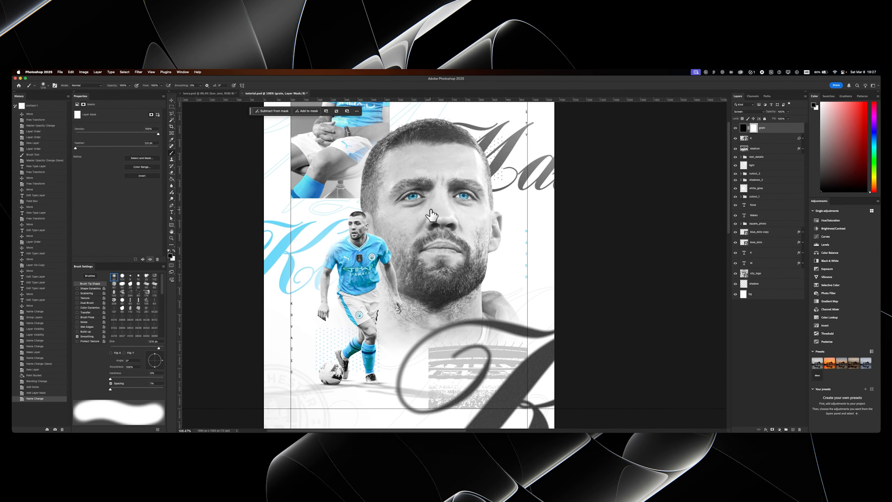
{"action": "left_click_drag", "start_coordinate": [430, 211], "coordinate": [414, 209]}
{"action": "left_click_drag", "start_coordinate": [446, 197], "coordinate": [436, 226]}
{"action": "left_click_drag", "start_coordinate": [412, 196], "coordinate": [438, 261]}
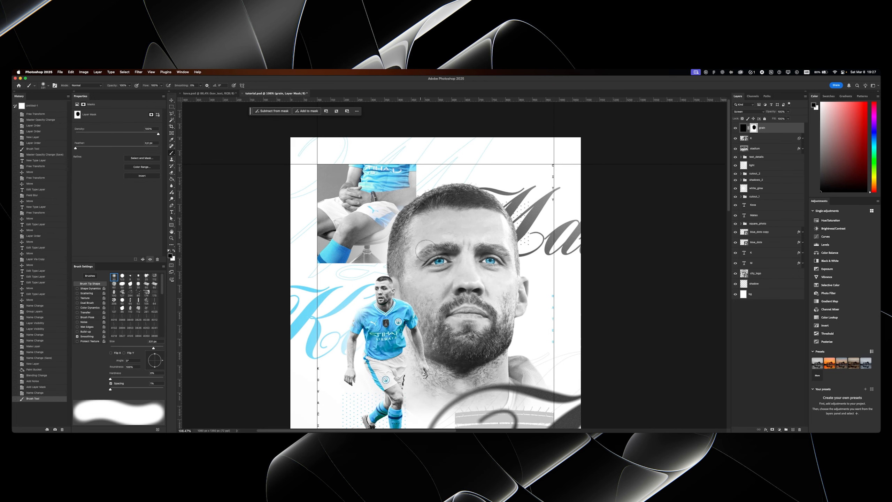
- Paint black on the grain layer's mask over the clipped square photo and the cut-out player
{"action": "left_click_drag", "start_coordinate": [392, 231], "coordinate": [378, 224]}
{"action": "left_click_drag", "start_coordinate": [413, 276], "coordinate": [424, 162]}
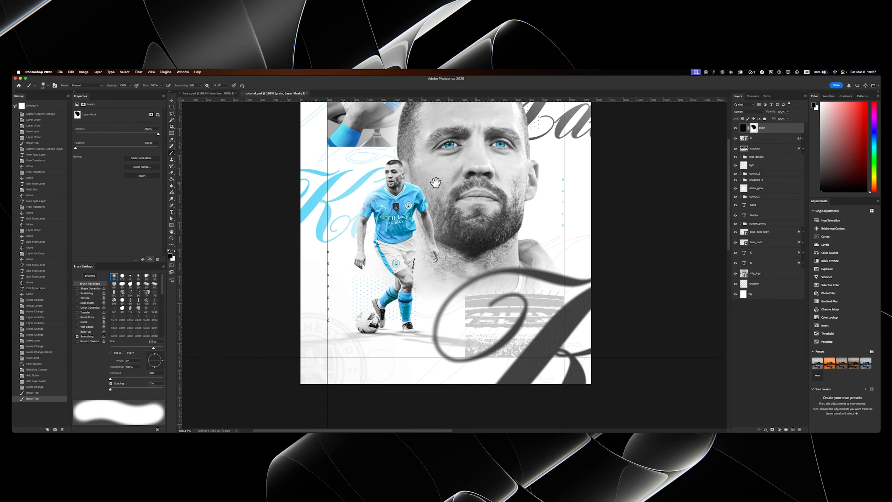
{"action": "left_click_drag", "start_coordinate": [463, 218], "coordinate": [460, 259]}
{"action": "left_click_drag", "start_coordinate": [386, 278], "coordinate": [373, 278]}
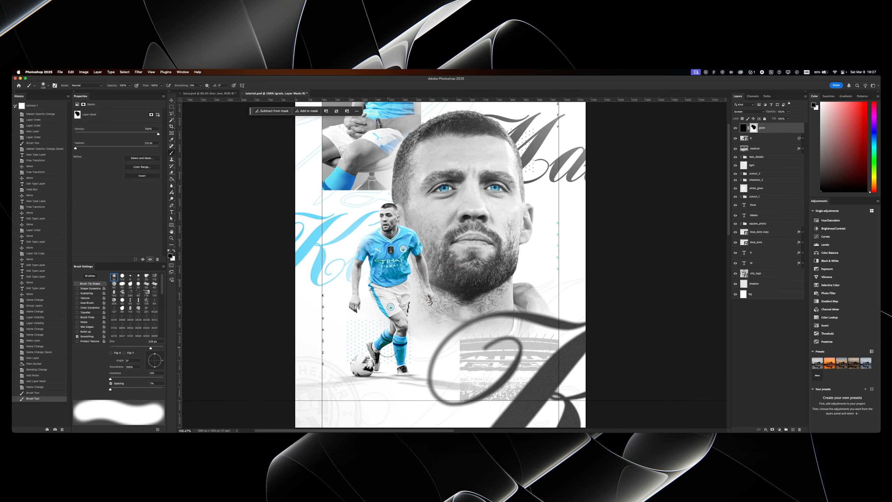
{"action": "left_click_drag", "start_coordinate": [379, 340], "coordinate": [397, 333]}
{"action": "mouse_move", "coordinate": [398, 333]}
{"action": "left_mouse_down"}
{"action": "mouse_move", "coordinate": [385, 283]}
{"action": "mouse_move", "coordinate": [369, 282]}
{"action": "left_mouse_up"}
{"action": "left_click_drag", "start_coordinate": [401, 228], "coordinate": [391, 269]}
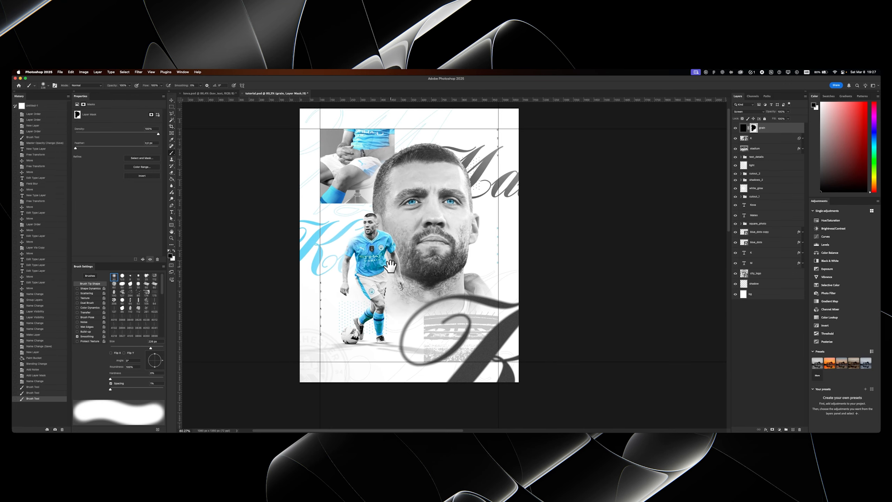
- Examine the grain effect across the poster, up close on the dark script lettering beside the portrait
{"action": "left_click_drag", "start_coordinate": [477, 342], "coordinate": [502, 329]}
{"action": "left_click_drag", "start_coordinate": [499, 219], "coordinate": [463, 299]}
{"action": "left_click_drag", "start_coordinate": [446, 197], "coordinate": [453, 190]}
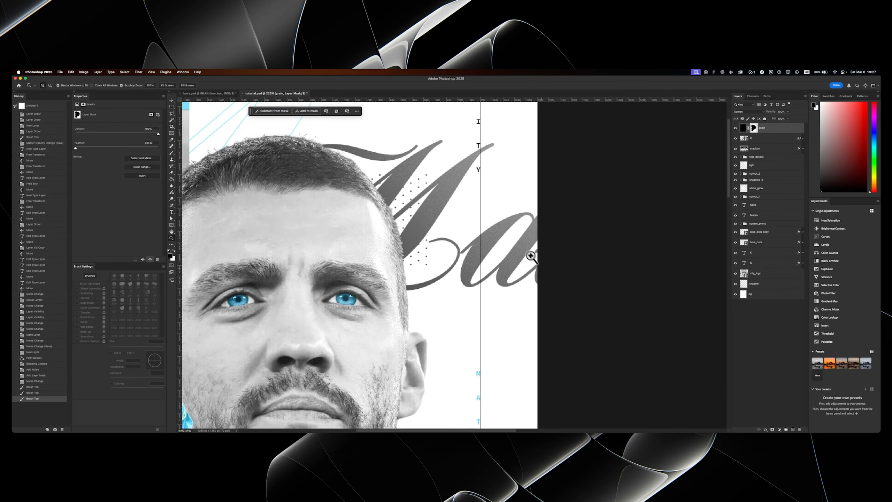
{"action": "left_click_drag", "start_coordinate": [443, 240], "coordinate": [415, 229]}
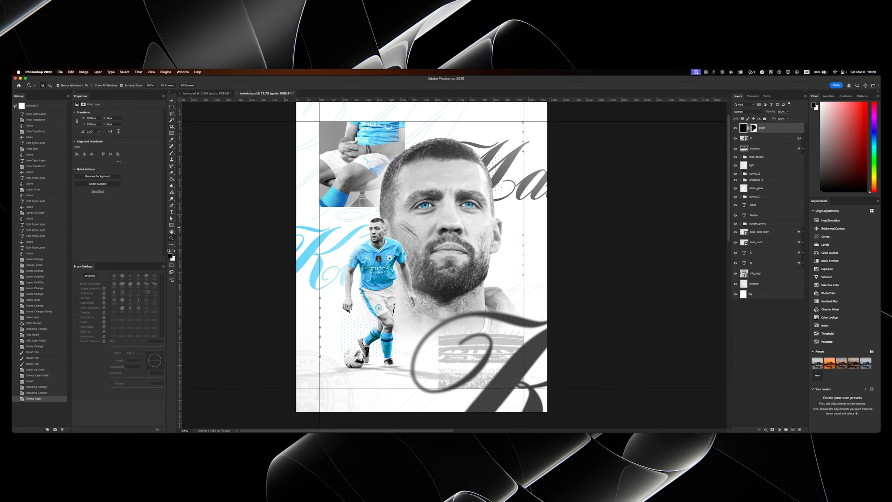
{"action": "left_click_drag", "start_coordinate": [403, 229], "coordinate": [409, 233]}
{"action": "left_click_drag", "start_coordinate": [476, 264], "coordinate": [468, 246]}
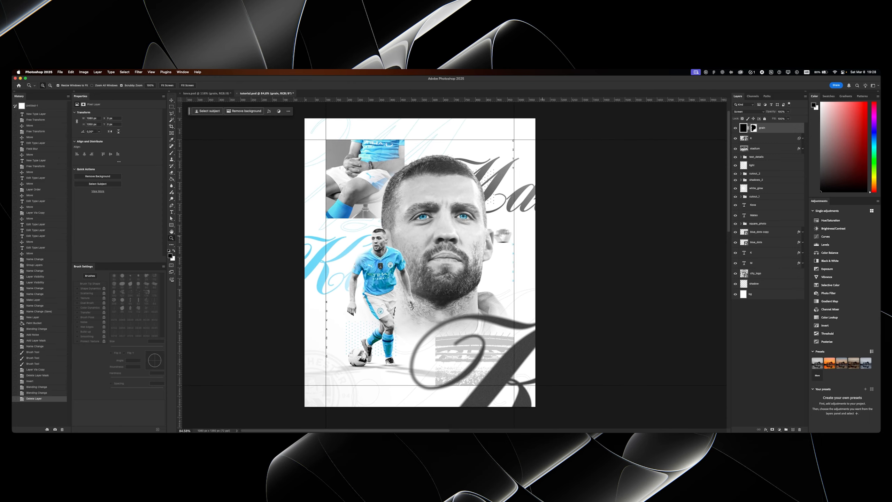
- Duplicate the grain layer above the original without its mask and open the copy's name for editing
{"action": "key", "text": "super+j"}
{"action": "double_click", "coordinate": [756, 128]}
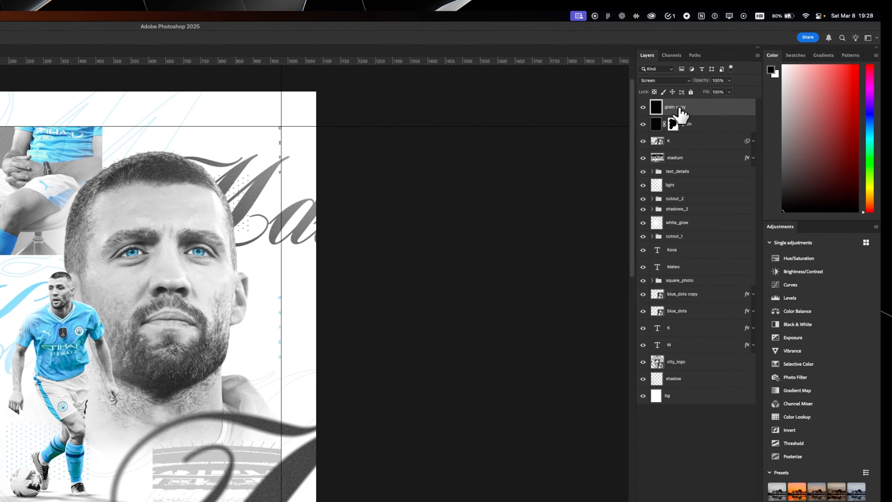
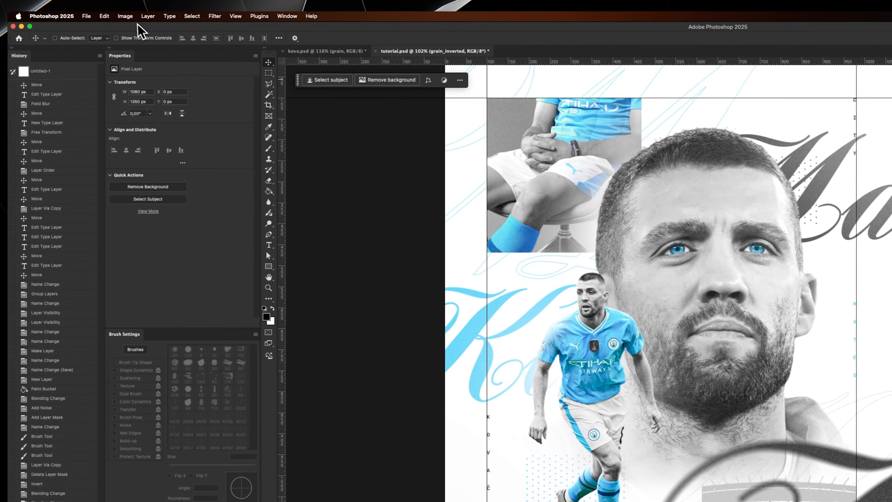
- Invert the grain_inverted layer and set its blend mode to Darken
{"action": "left_click", "coordinate": [130, 16]}
{"action": "mouse_move", "coordinate": [149, 42]}
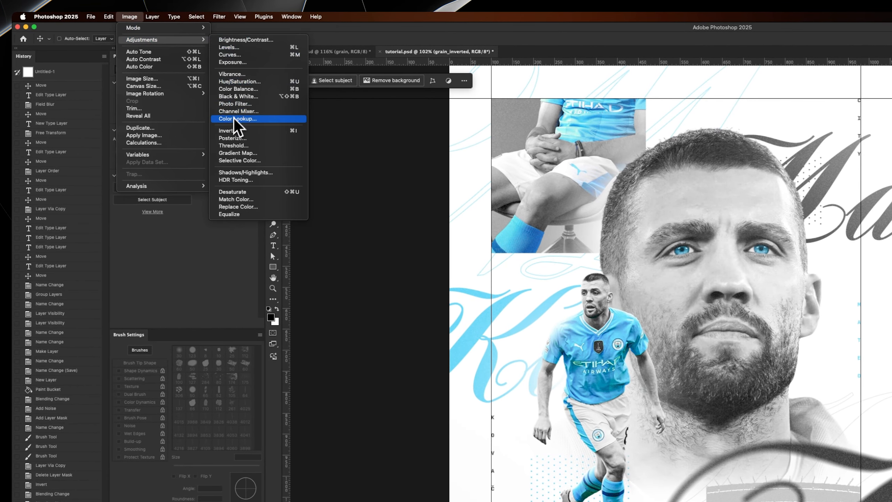
{"action": "left_click", "coordinate": [226, 130]}
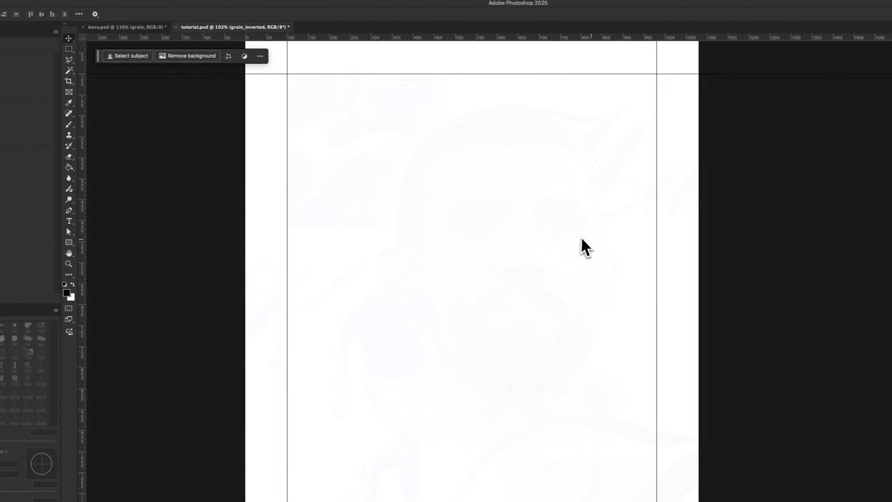
{"action": "left_click_drag", "start_coordinate": [646, 233], "coordinate": [704, 216]}
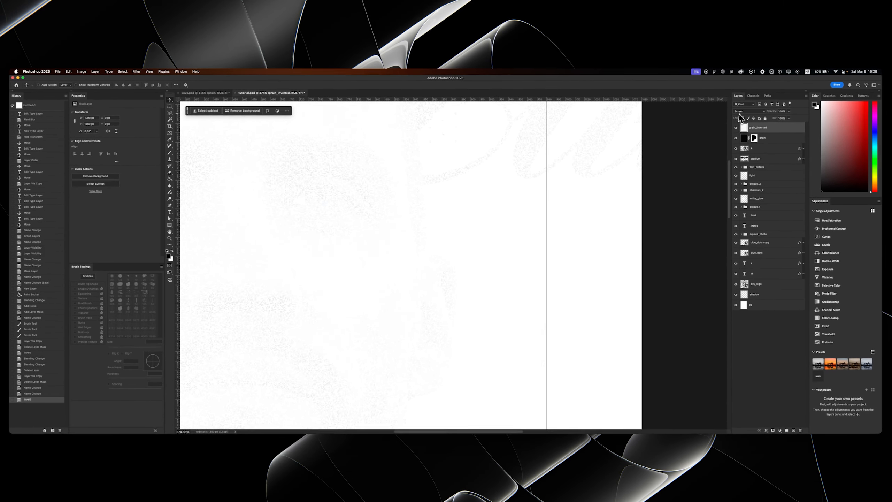
{"action": "left_click", "coordinate": [816, 49]}
{"action": "left_click", "coordinate": [741, 81]}
{"action": "left_click_drag", "start_coordinate": [488, 221], "coordinate": [562, 200]}
{"action": "left_click", "coordinate": [748, 113]}
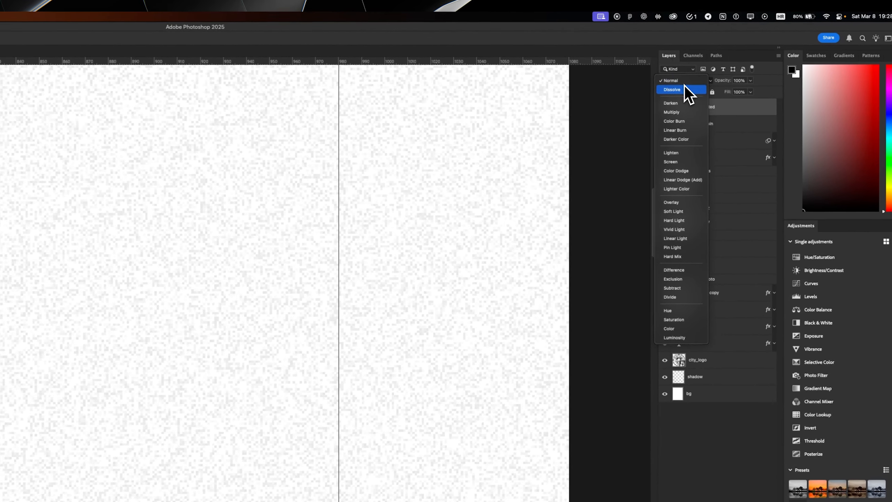
{"action": "left_click", "coordinate": [741, 131]}
- Add a mask to the grain_inverted layer and paint black over the large portrait, the cut-out player and the square photo
{"action": "key", "text": "z"}
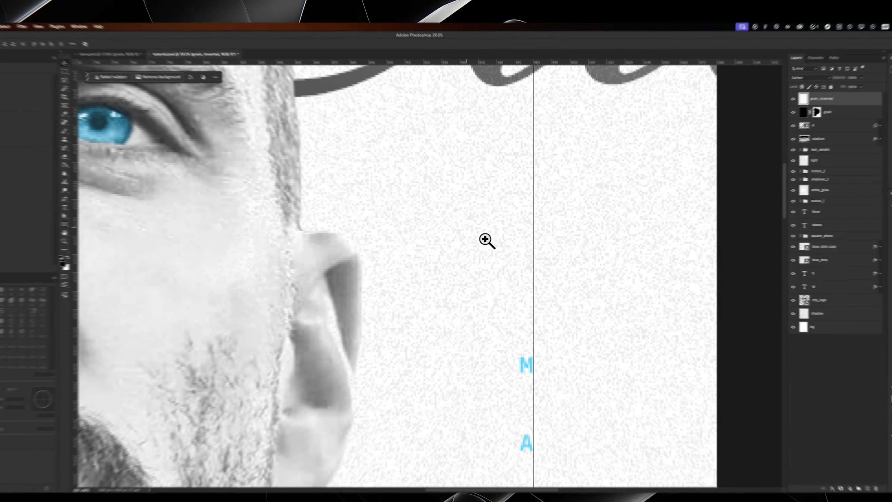
{"action": "left_click_drag", "start_coordinate": [269, 285], "coordinate": [123, 312]}
{"action": "left_click_drag", "start_coordinate": [421, 259], "coordinate": [425, 214]}
{"action": "key", "text": "v"}
{"action": "left_click", "coordinate": [772, 430]}
{"action": "key", "text": "b"}
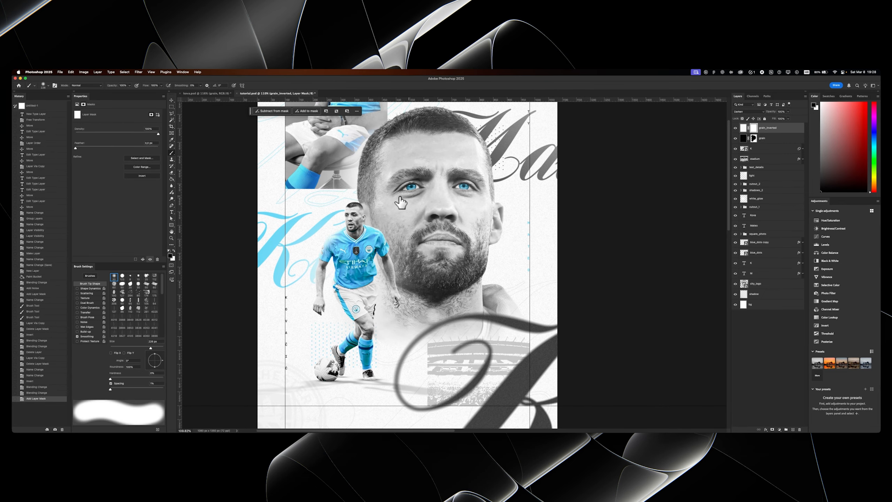
{"action": "mouse_move", "coordinate": [404, 181]}
{"action": "left_mouse_down"}
{"action": "mouse_move", "coordinate": [418, 235]}
{"action": "mouse_move", "coordinate": [419, 205]}
{"action": "left_mouse_up"}
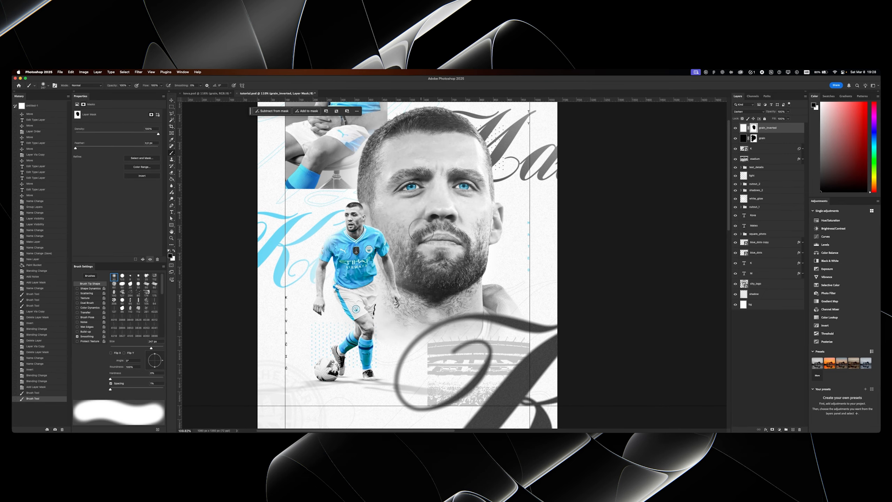
{"action": "left_click_drag", "start_coordinate": [370, 262], "coordinate": [354, 346]}
{"action": "left_click_drag", "start_coordinate": [320, 131], "coordinate": [361, 158]}
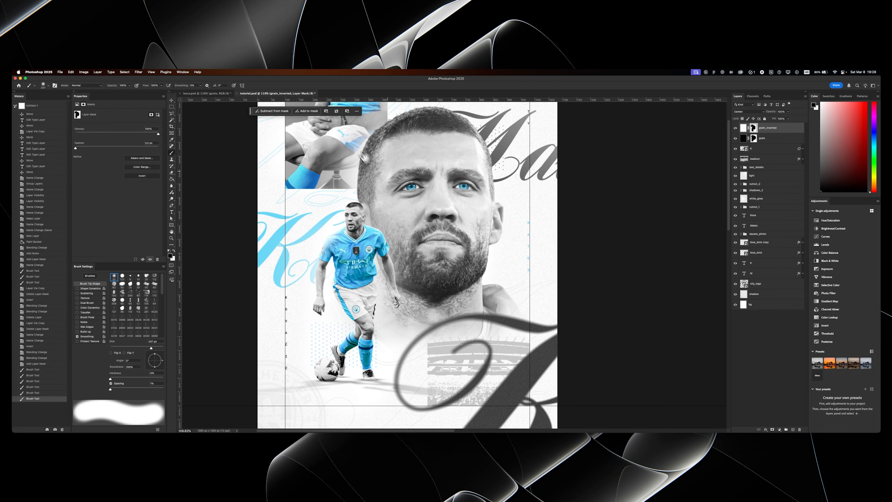
- Bring the small city_logo badge in from kova.psd as the top layer, at the poster's lower-left guide corner
{"action": "scroll", "coordinate": [396, 223], "scroll_direction": "up", "scroll_amount": 3}
{"action": "key", "text": "v"}
{"action": "scroll", "coordinate": [396, 226], "scroll_direction": "down", "scroll_amount": 3}
{"action": "scroll", "coordinate": [399, 230], "scroll_direction": "down", "scroll_amount": 2}
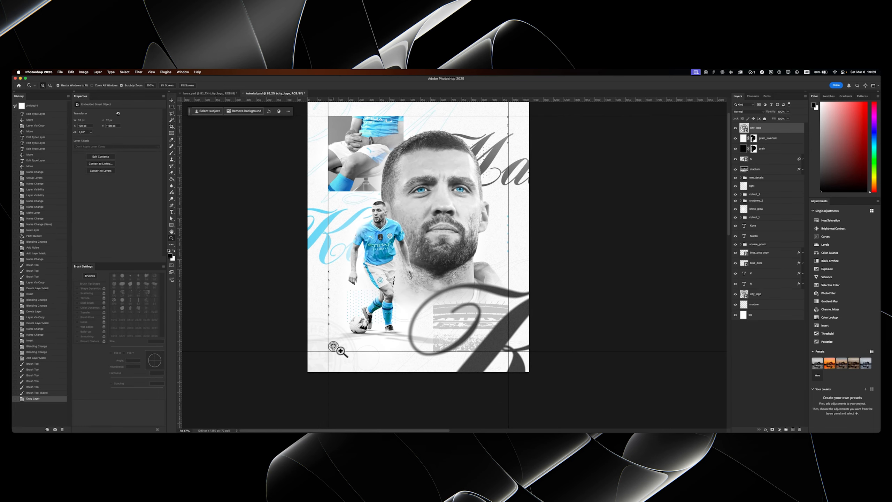
{"action": "left_click_drag", "start_coordinate": [341, 351], "coordinate": [361, 293]}
{"action": "key", "text": "super+0"}
{"action": "key", "text": "v"}
{"action": "mouse_move", "coordinate": [427, 188]}
{"action": "left_mouse_down"}
{"action": "mouse_move", "coordinate": [421, 210]}
{"action": "mouse_move", "coordinate": [437, 197]}
{"action": "left_mouse_up"}
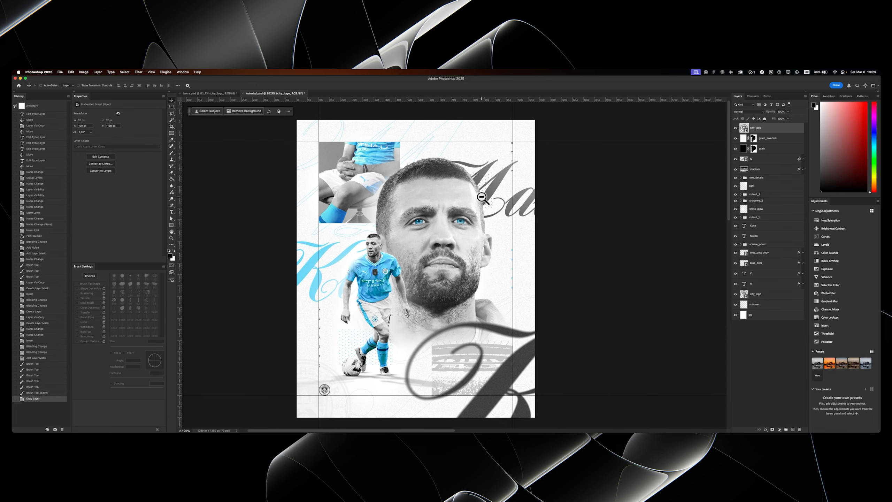
- Stamp all visible layers into a new top layer, name it "CC" and convert it to a smart object
{"action": "key", "text": "super+shift+alt+e"}
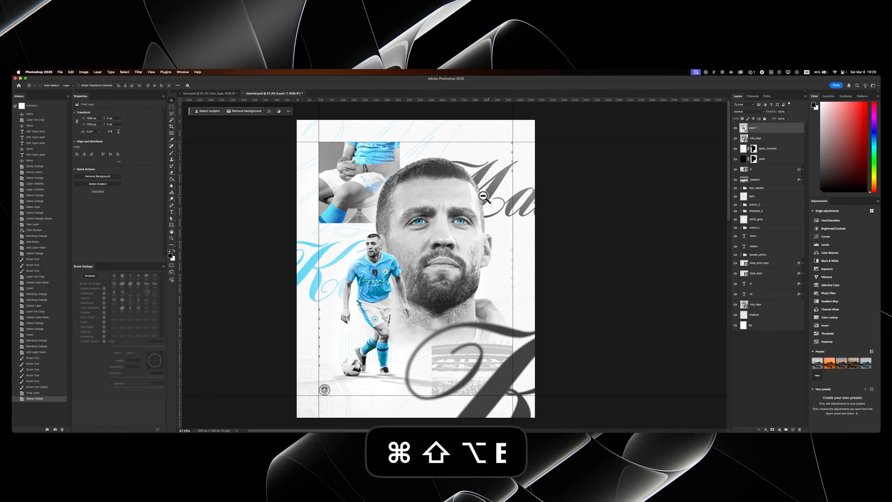
{"action": "double_click", "coordinate": [761, 129]}
{"action": "type", "text": "CC"}
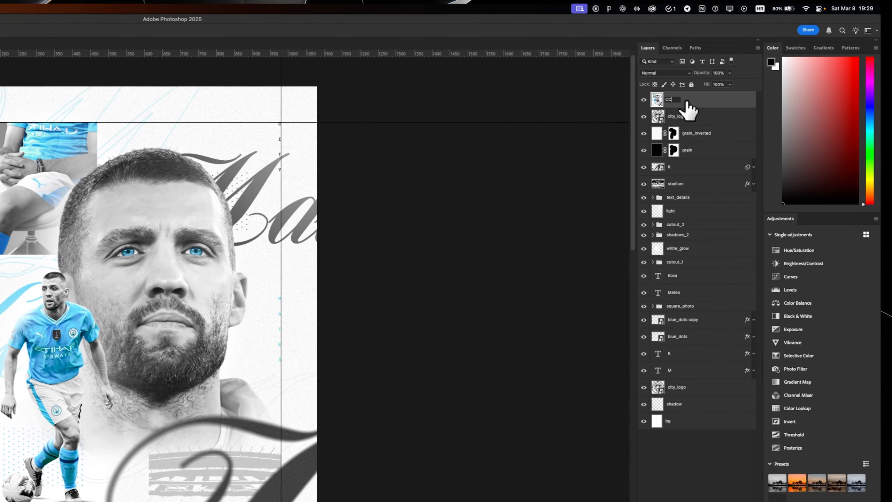
{"action": "right_click", "coordinate": [687, 105]}
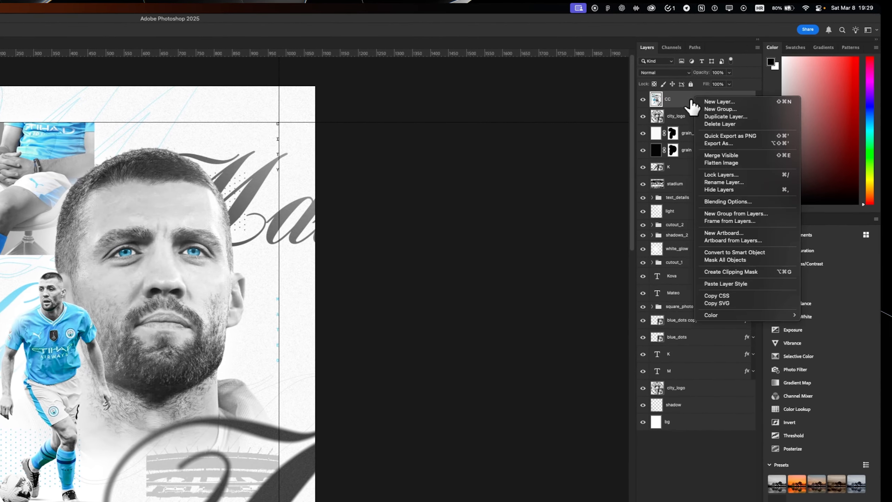
{"action": "left_click", "coordinate": [741, 250]}
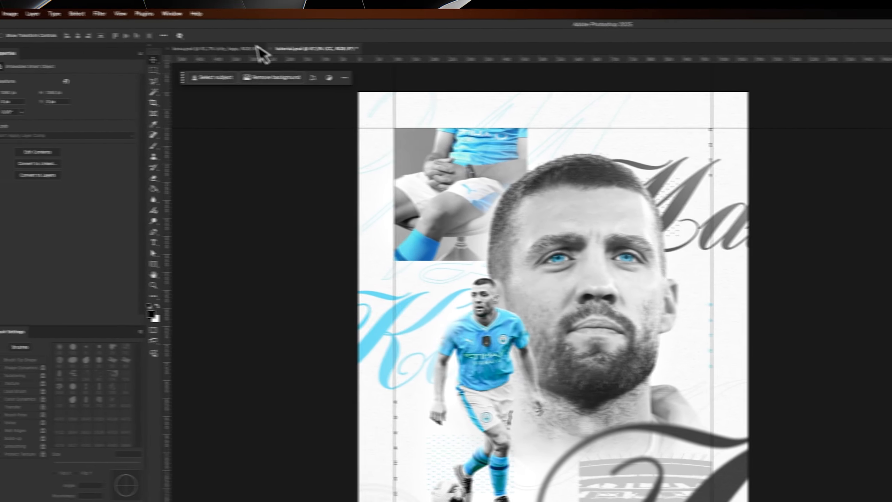
- Apply Camera Raw light settings to the CC layer: exposure -0.05, contrast +27, highlights +19, shadows -17 and whites +30
{"action": "left_click", "coordinate": [141, 57]}
{"action": "left_click", "coordinate": [152, 128]}
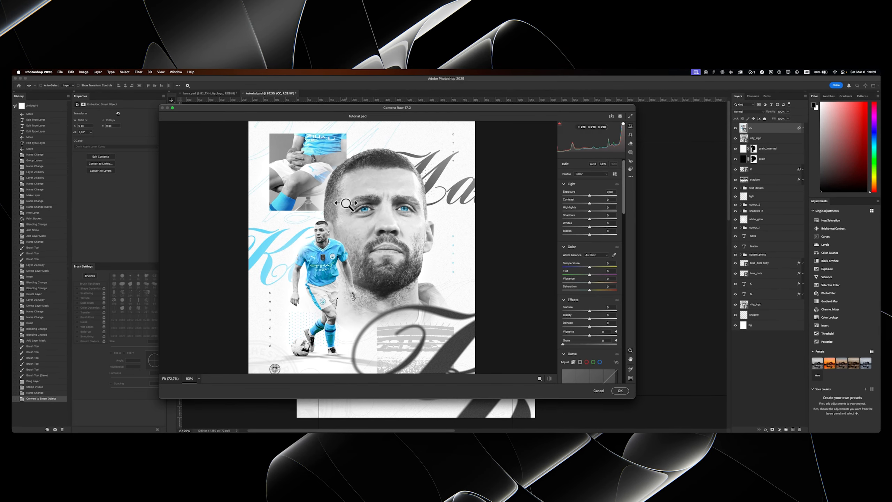
{"action": "left_click_drag", "start_coordinate": [589, 203], "coordinate": [597, 203]}
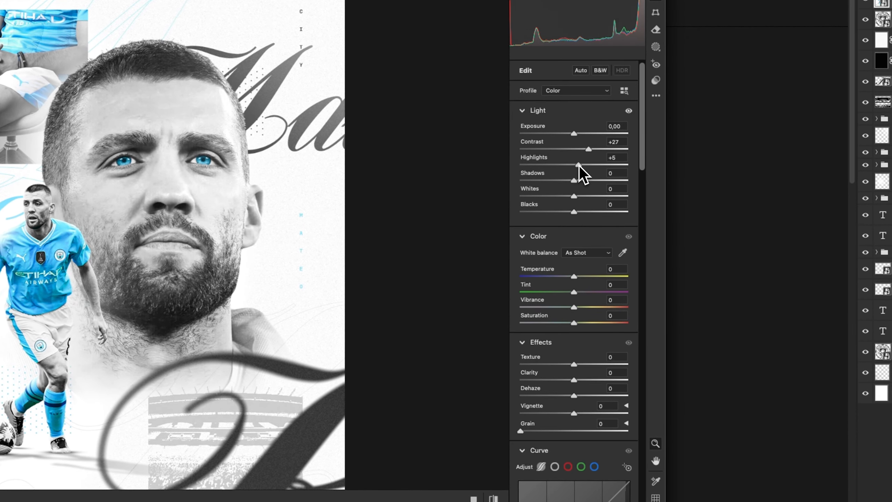
{"action": "left_click_drag", "start_coordinate": [579, 166], "coordinate": [564, 184]}
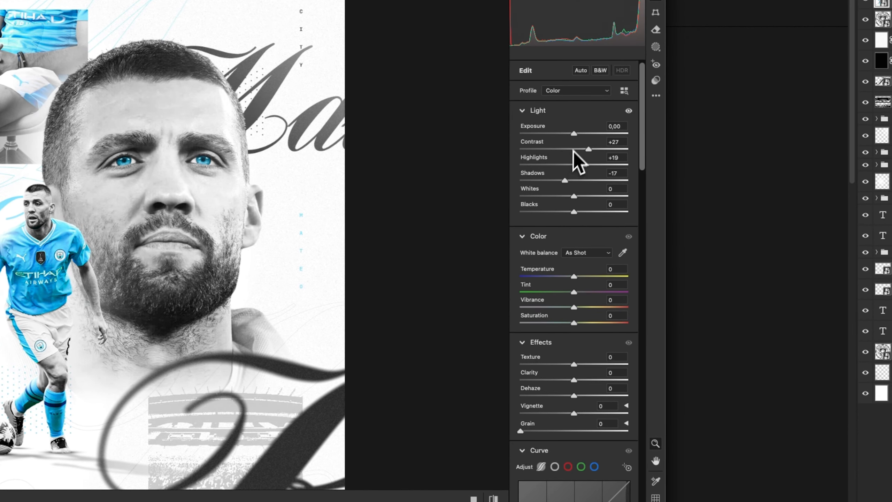
{"action": "left_click_drag", "start_coordinate": [574, 134], "coordinate": [573, 134]}
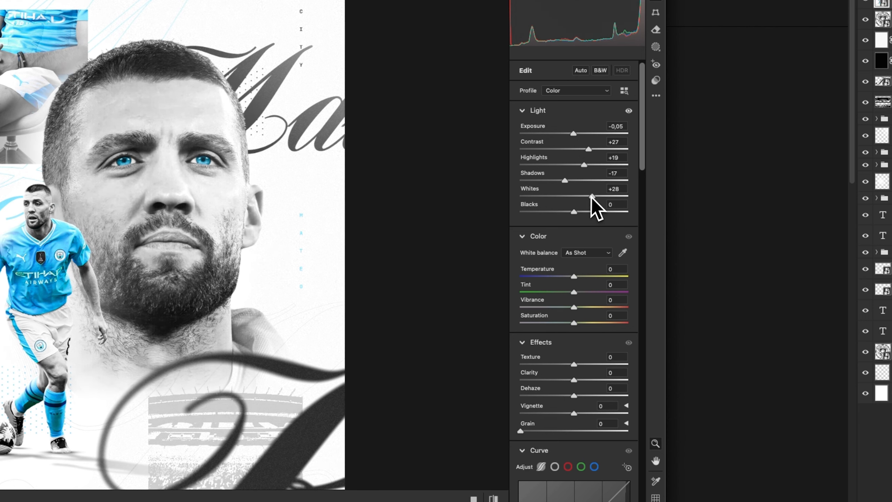
{"action": "scroll", "coordinate": [542, 246], "scroll_direction": "down", "scroll_amount": 3}
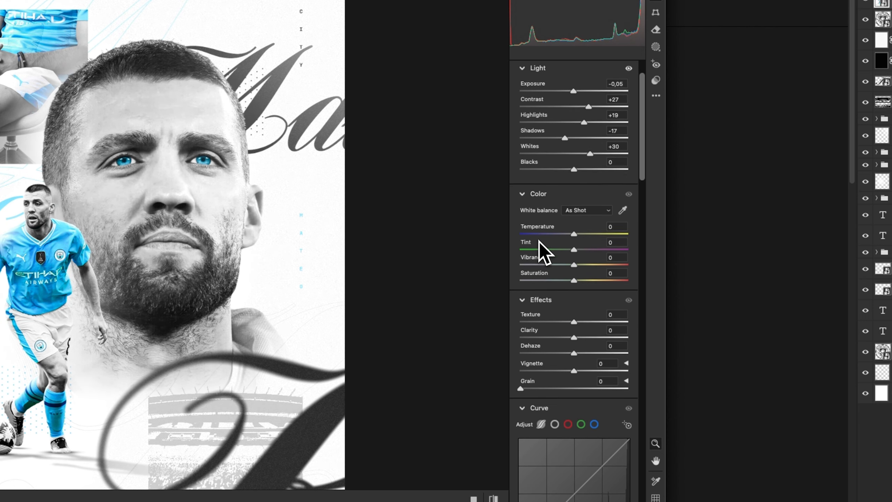
{"action": "scroll", "coordinate": [522, 365], "scroll_direction": "down", "scroll_amount": 1}
- Set the Camera Raw effects to grain 13 and vignette +40
{"action": "left_click", "coordinate": [156, 210]}
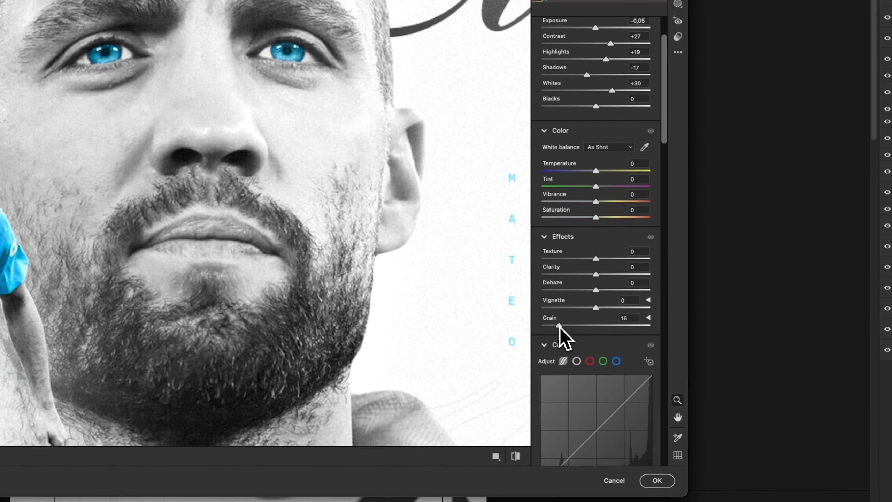
{"action": "left_click", "coordinate": [571, 328]}
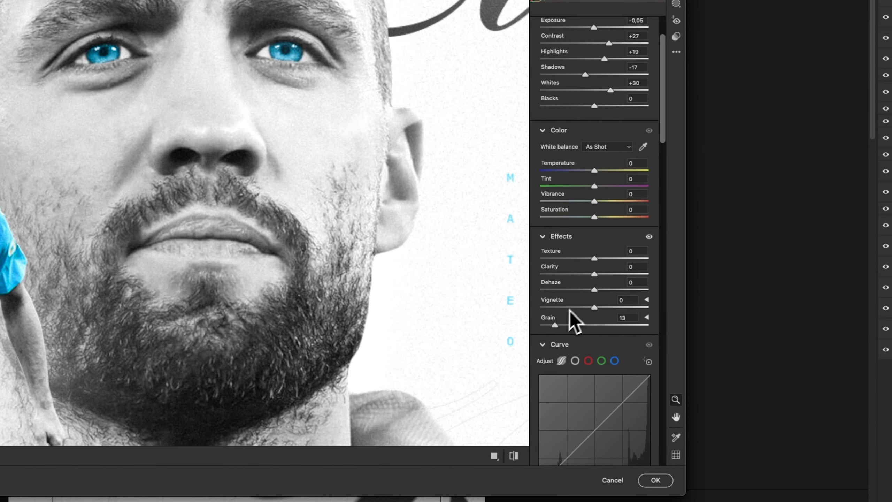
{"action": "left_click_drag", "start_coordinate": [183, 219], "coordinate": [179, 184]}
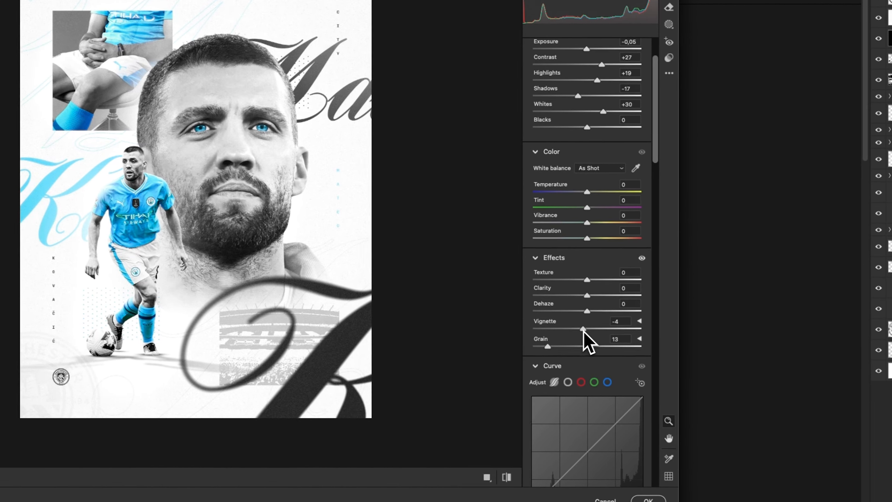
{"action": "mouse_move", "coordinate": [614, 331]}
{"action": "left_mouse_down"}
{"action": "mouse_move", "coordinate": [634, 331]}
{"action": "mouse_move", "coordinate": [604, 328]}
{"action": "left_mouse_up"}
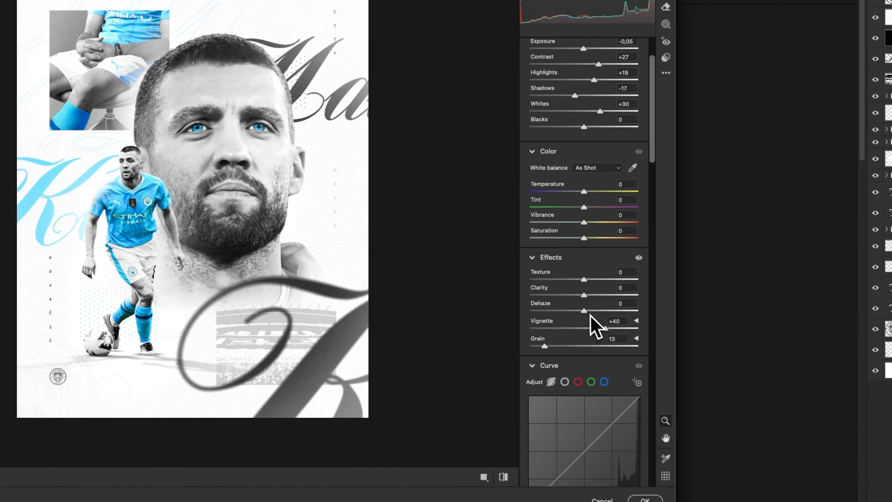
- Try a Blue Primary hue of +100 in the Camera Raw calibration, undo it, readjust the poster's blues and apply the filter
{"action": "scroll", "coordinate": [527, 337], "scroll_direction": "down", "scroll_amount": 15}
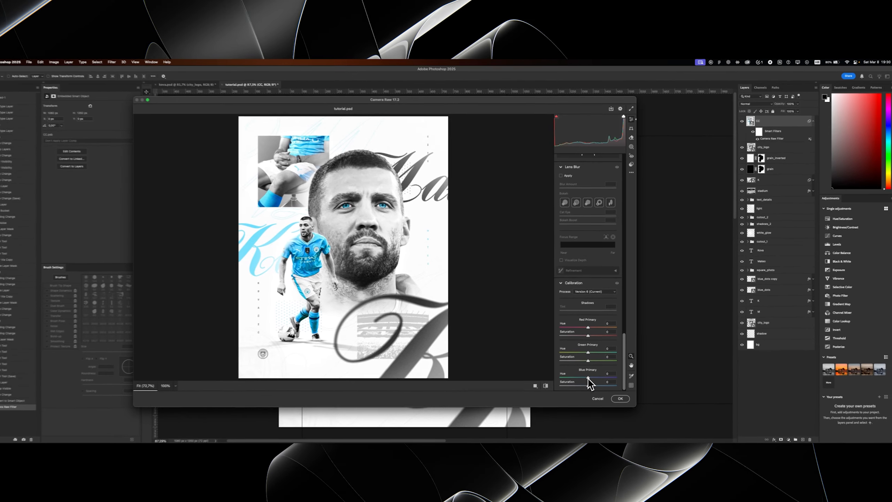
{"action": "left_click_drag", "start_coordinate": [581, 373], "coordinate": [720, 370]}
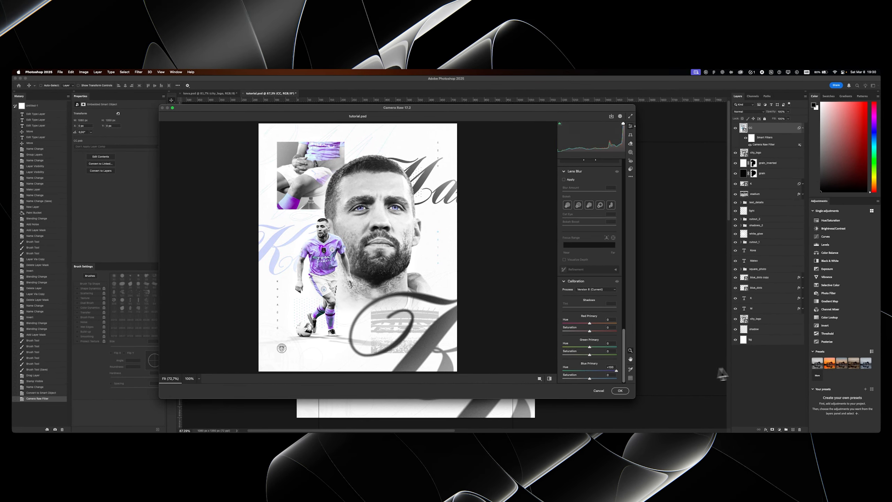
{"action": "key", "text": "super+z"}
{"action": "left_click_drag", "start_coordinate": [604, 349], "coordinate": [716, 356]}
{"action": "key", "text": "Return"}
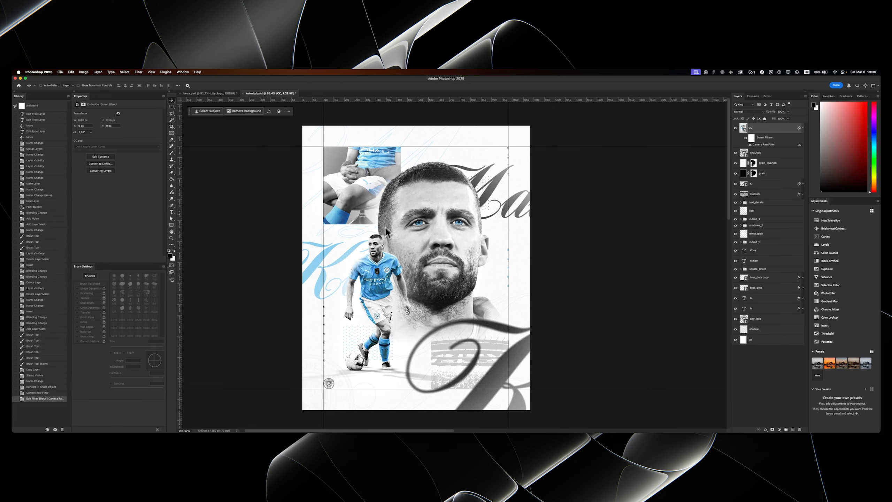
- Stamp all visible layers into another new top layer and name it "CC"
{"action": "key", "text": "super+shift+alt+e"}
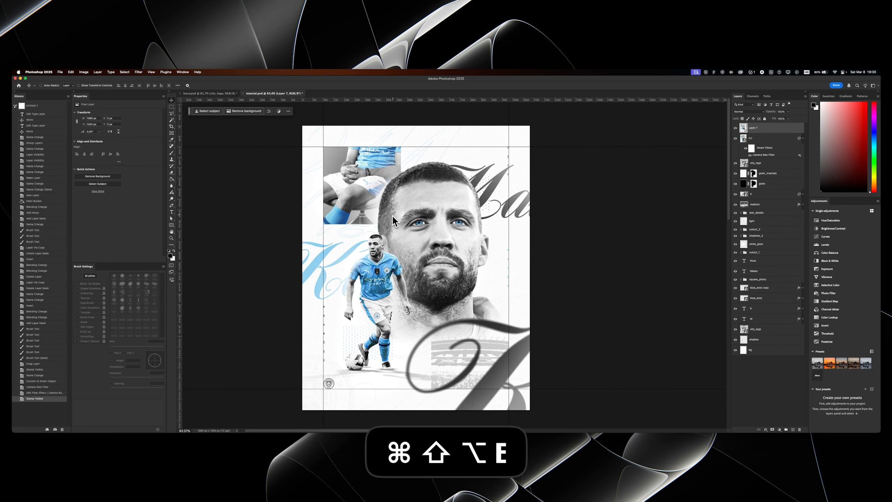
{"action": "double_click", "coordinate": [752, 129]}
{"action": "type", "text": "CC"}
{"action": "key", "text": "Return"}
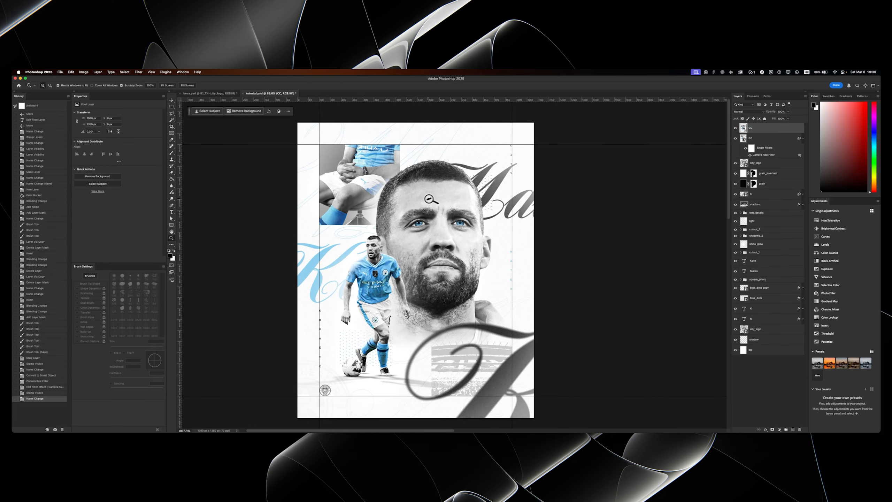
- Apply a Motion Blur with a 0° angle and a distance of 25 pixels to the new top CC layer
{"action": "left_click", "coordinate": [136, 72]}
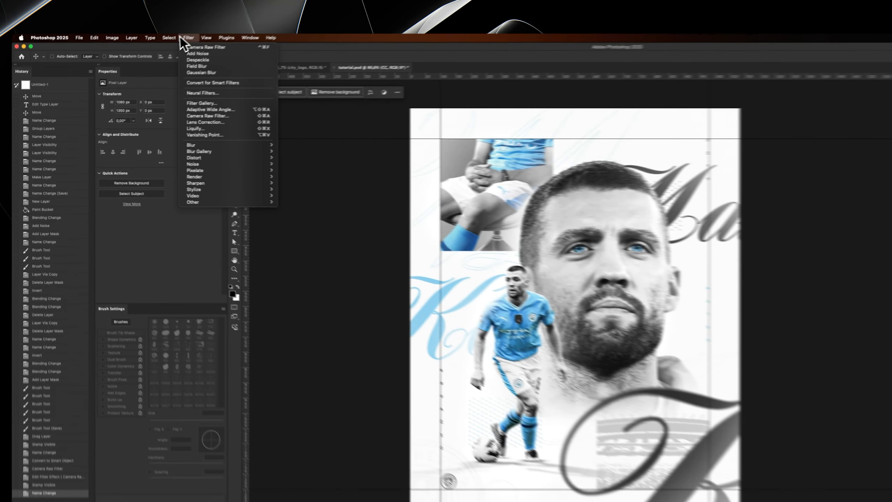
{"action": "mouse_move", "coordinate": [267, 144]}
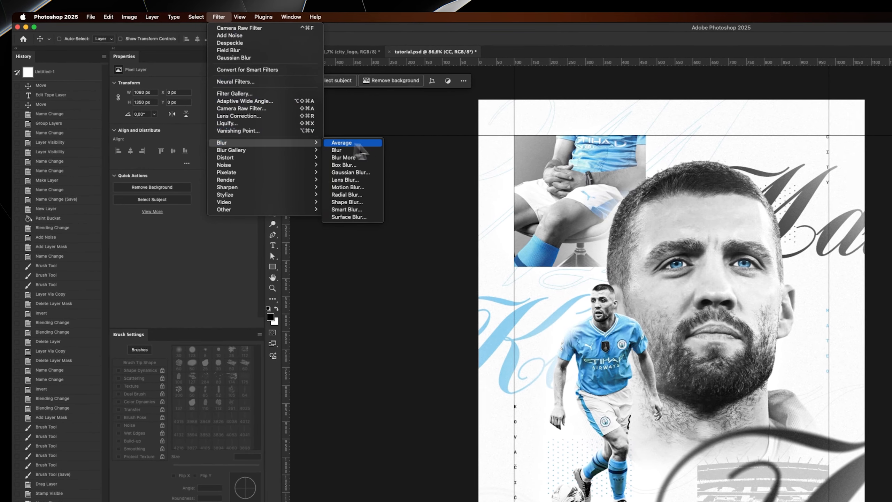
{"action": "left_click", "coordinate": [359, 187]}
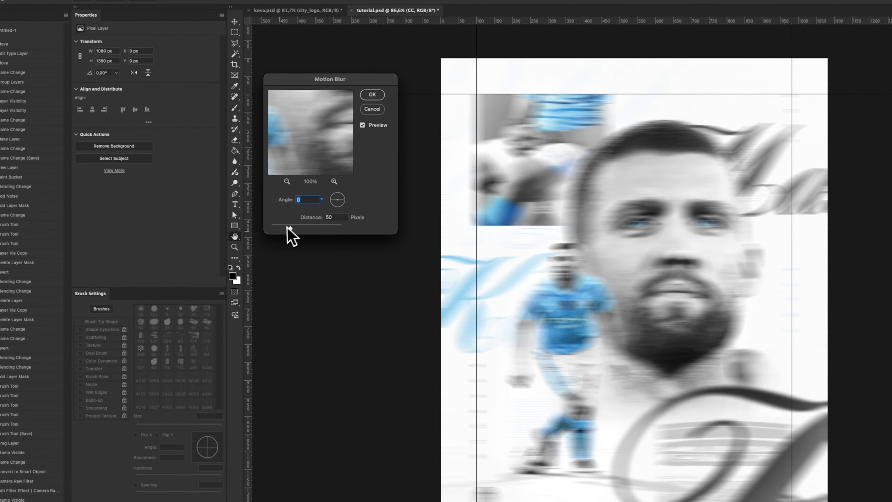
{"action": "left_click_drag", "start_coordinate": [333, 217], "coordinate": [257, 239]}
{"action": "type", "text": "25"}
{"action": "key", "text": "Return"}
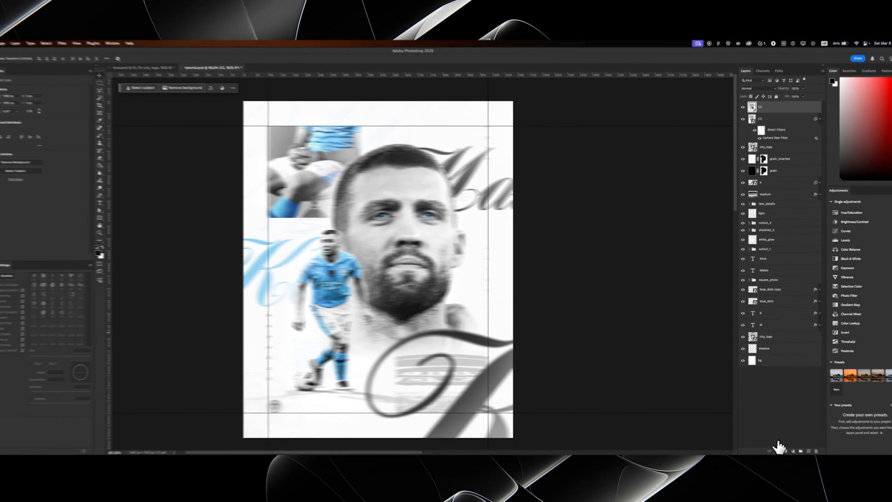
- Add an inverted mask to the blurred CC layer and paint white over the blue script lettering and the poster's left edge
{"action": "left_click", "coordinate": [783, 451]}
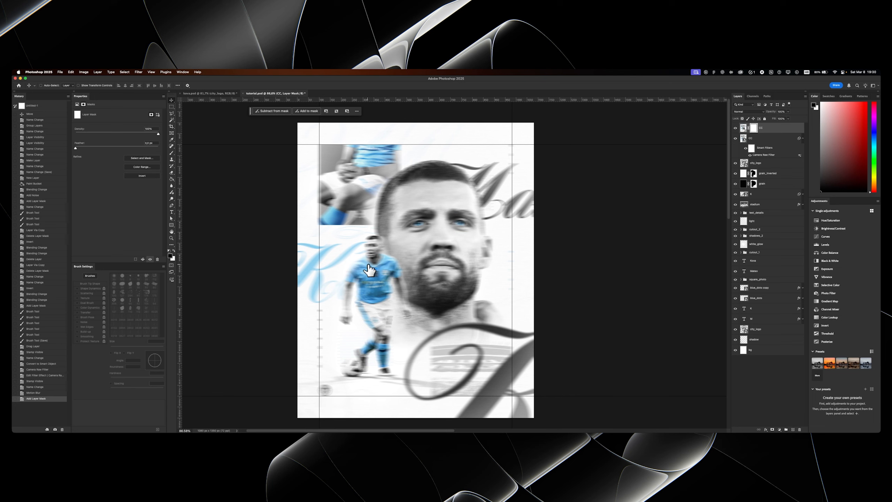
{"action": "key", "text": "cmd+i"}
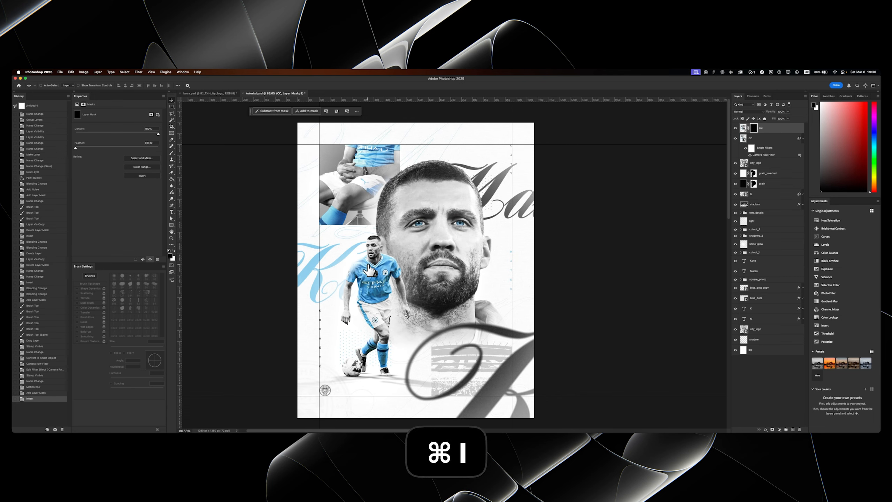
{"action": "key", "text": "b"}
{"action": "mouse_move", "coordinate": [354, 269]}
{"action": "left_mouse_down"}
{"action": "mouse_move", "coordinate": [361, 286]}
{"action": "mouse_move", "coordinate": [309, 295]}
{"action": "left_mouse_up"}
{"action": "key", "text": "x"}
{"action": "key", "text": "super+z"}
{"action": "left_click", "coordinate": [306, 281]}
{"action": "left_click", "coordinate": [303, 305]}
{"action": "left_click", "coordinate": [301, 326]}
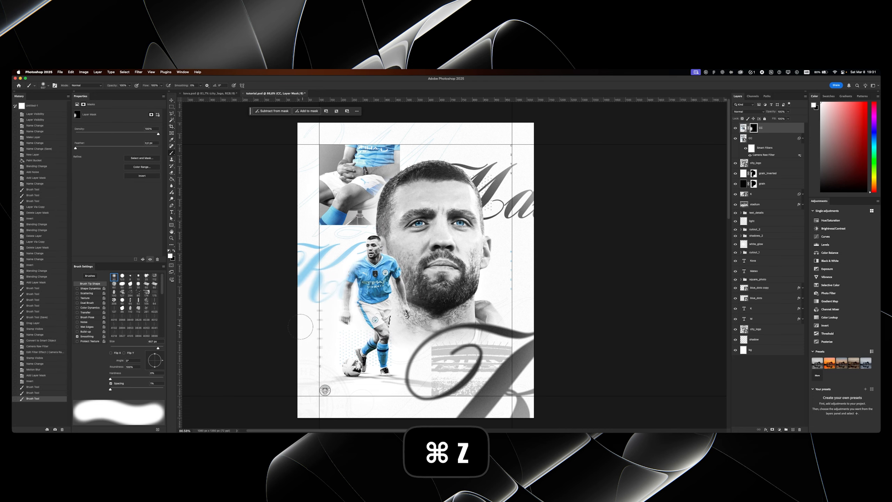
- Undo the last two mask strokes and paint black over the vertical surname letters to remove their blur
{"action": "key", "text": "super+z"}
{"action": "key", "text": "super+z"}
{"action": "scroll", "coordinate": [302, 319], "scroll_direction": "up", "scroll_amount": 5}
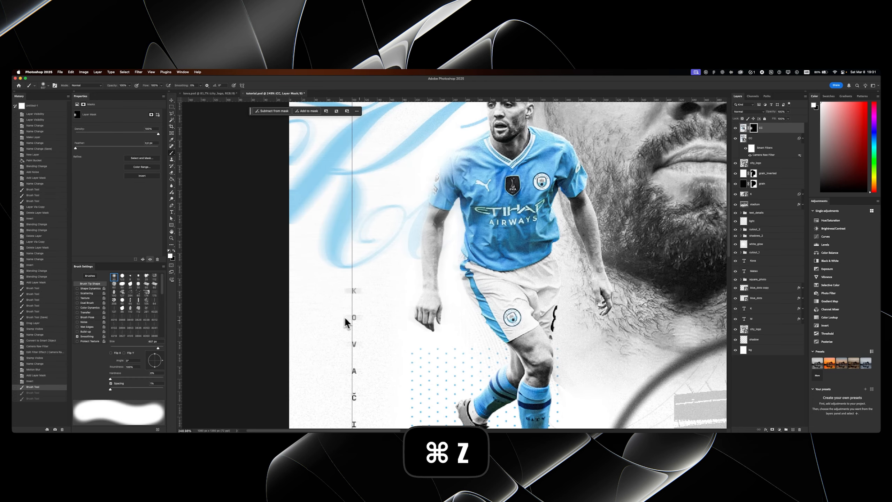
{"action": "mouse_move", "coordinate": [358, 320]}
{"action": "left_mouse_down"}
{"action": "mouse_move", "coordinate": [351, 300]}
{"action": "mouse_move", "coordinate": [346, 402]}
{"action": "left_mouse_up"}
{"action": "key", "text": "x"}
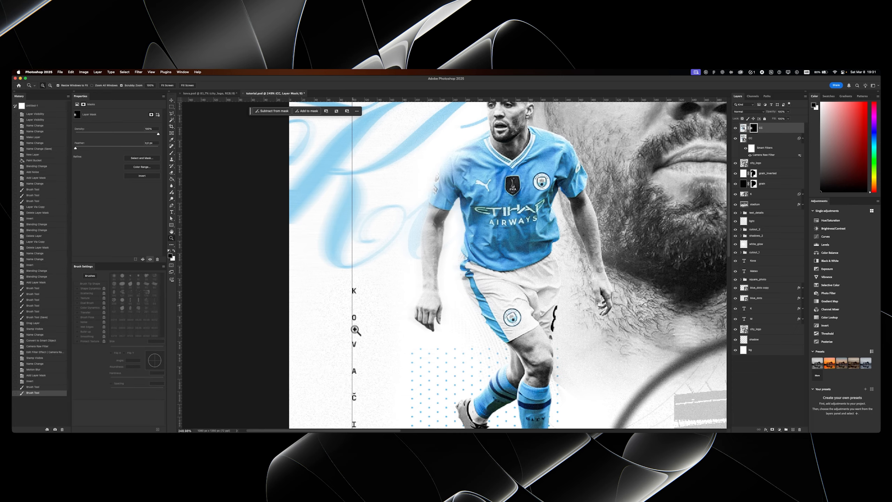
- Paint white on the blurred CC layer's mask along the poster's right edge, beside the portrait
{"action": "scroll", "coordinate": [352, 306], "scroll_direction": "down", "scroll_amount": 5}
{"action": "key", "text": "x"}
{"action": "left_click_drag", "start_coordinate": [413, 293], "coordinate": [511, 297]}
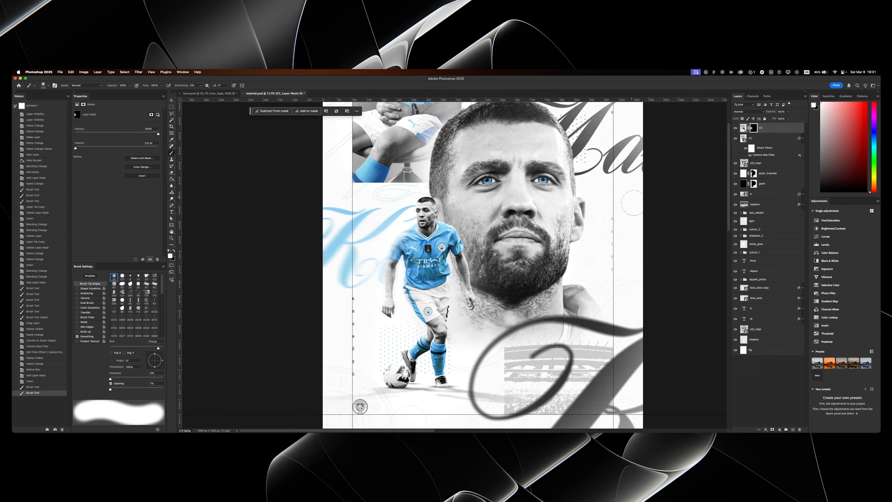
{"action": "left_click", "coordinate": [627, 192]}
{"action": "left_click_drag", "start_coordinate": [625, 193], "coordinate": [563, 200]}
{"action": "mouse_move", "coordinate": [551, 237]}
{"action": "left_mouse_down"}
{"action": "mouse_move", "coordinate": [590, 235]}
{"action": "mouse_move", "coordinate": [551, 254]}
{"action": "mouse_move", "coordinate": [530, 229]}
{"action": "mouse_move", "coordinate": [478, 217]}
{"action": "mouse_move", "coordinate": [436, 233]}
{"action": "mouse_move", "coordinate": [435, 217]}
{"action": "mouse_move", "coordinate": [416, 222]}
{"action": "mouse_move", "coordinate": [441, 210]}
{"action": "mouse_move", "coordinate": [433, 212]}
{"action": "mouse_move", "coordinate": [434, 180]}
{"action": "left_mouse_up"}
- Examine the selective blur across the poster with the guides toggled off and on
{"action": "key", "text": "x"}
{"action": "key", "text": "z"}
{"action": "key", "text": "super+;"}
{"action": "key", "text": "z"}
{"action": "key", "text": "space"}
{"action": "key", "text": "super+;"}
{"action": "key", "text": "space"}
{"action": "key", "text": "z"}
{"action": "key", "text": "super+;"}
{"action": "key", "text": "z"}
{"action": "key", "text": "space"}
- Paint the motion blur onto the large dark script letter and stadium area via the CC mask, undoing unwanted strokes
{"action": "key", "text": "x"}
{"action": "left_click_drag", "start_coordinate": [451, 316], "coordinate": [530, 315]}
{"action": "left_click", "coordinate": [451, 315]}
{"action": "left_click", "coordinate": [524, 336]}
{"action": "key", "text": "super+z"}
{"action": "left_click", "coordinate": [540, 311]}
{"action": "left_click", "coordinate": [559, 292]}
{"action": "key", "text": "space"}
{"action": "left_click_drag", "start_coordinate": [552, 283], "coordinate": [552, 284]}
{"action": "left_click", "coordinate": [453, 355]}
{"action": "key", "text": "super+z"}
- Brush the blurred CC layer's mask around the cut-out player's legs and the ball, undoing one stray dab
{"action": "left_click_drag", "start_coordinate": [387, 373], "coordinate": [388, 402]}
{"action": "mouse_move", "coordinate": [401, 304]}
{"action": "left_mouse_down"}
{"action": "mouse_move", "coordinate": [416, 305]}
{"action": "mouse_move", "coordinate": [355, 308]}
{"action": "left_mouse_up"}
{"action": "left_click", "coordinate": [390, 340]}
{"action": "key", "text": "super+z"}
{"action": "left_click", "coordinate": [382, 332]}
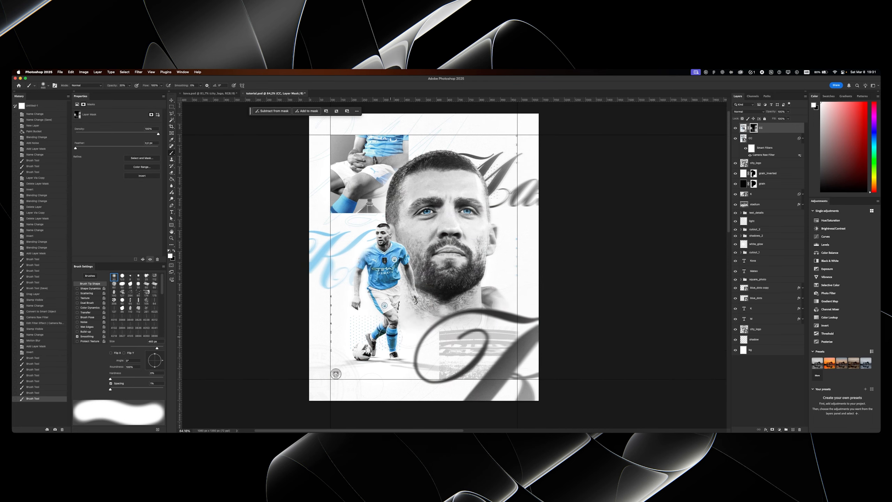
- Undo the last mask stroke and brush the CC mask around the cut-out player's lower legs and ball with a smaller brush
{"action": "key", "text": "super+z"}
{"action": "key", "text": "space"}
{"action": "mouse_move", "coordinate": [388, 340]}
{"action": "left_mouse_down"}
{"action": "mouse_move", "coordinate": [397, 298]}
{"action": "mouse_move", "coordinate": [428, 304]}
{"action": "left_mouse_up"}
{"action": "key", "text": "super+space"}
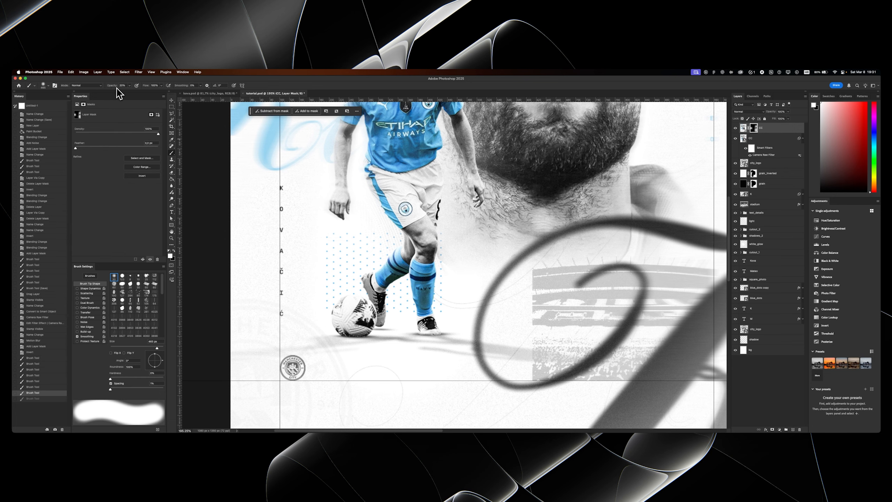
{"action": "mouse_move", "coordinate": [422, 287]}
{"action": "left_mouse_down"}
{"action": "mouse_move", "coordinate": [392, 287]}
{"action": "mouse_move", "coordinate": [435, 327]}
{"action": "mouse_move", "coordinate": [382, 306]}
{"action": "left_mouse_up"}
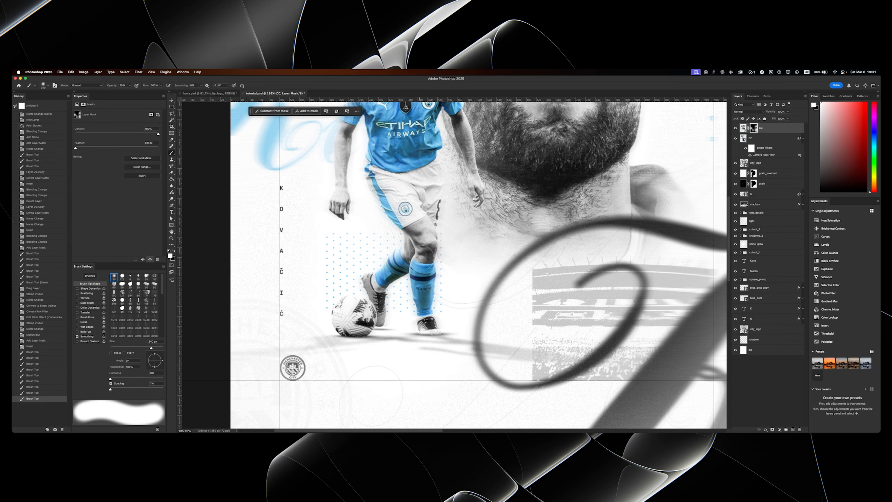
{"action": "key", "text": "space"}
{"action": "left_click_drag", "start_coordinate": [421, 277], "coordinate": [393, 347]}
{"action": "left_click_drag", "start_coordinate": [505, 207], "coordinate": [411, 211]}
{"action": "key", "text": "super+space"}
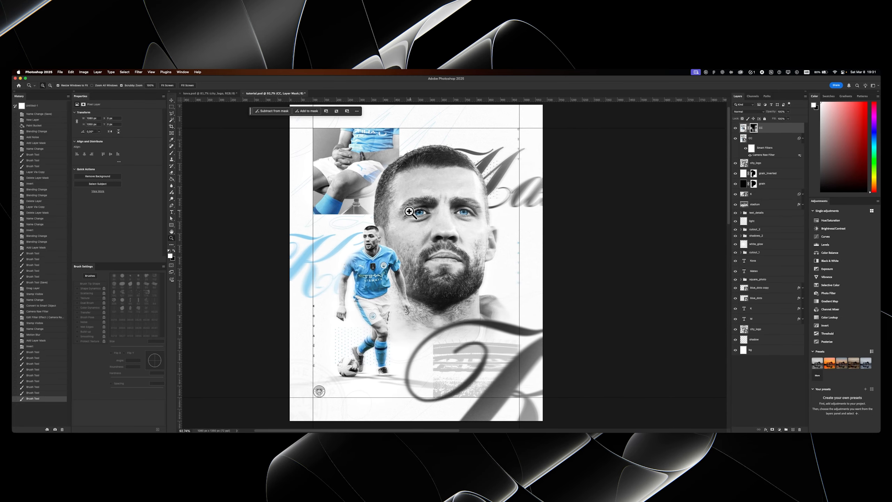
{"action": "mouse_move", "coordinate": [410, 212]}
{"action": "left_mouse_down"}
{"action": "mouse_move", "coordinate": [435, 212]}
{"action": "mouse_move", "coordinate": [412, 213]}
{"action": "left_mouse_up"}
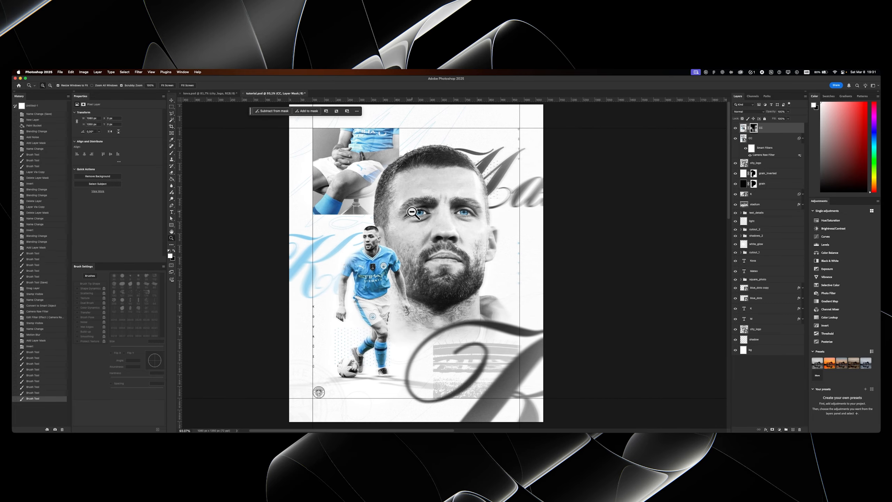
- Stamp all visible layers into a new top layer named CC and exclude the red channel from its blending
{"action": "key", "text": "super+shift+alt+e"}
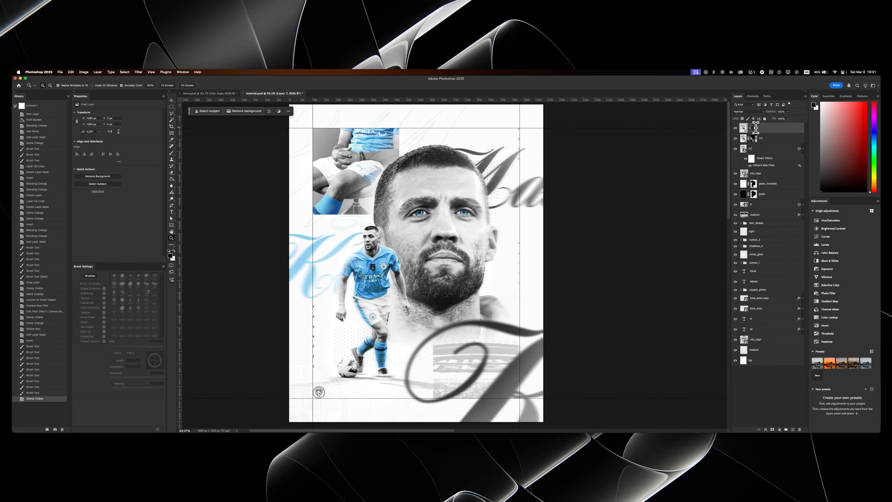
{"action": "double_click", "coordinate": [788, 129]}
{"action": "left_click", "coordinate": [435, 200]}
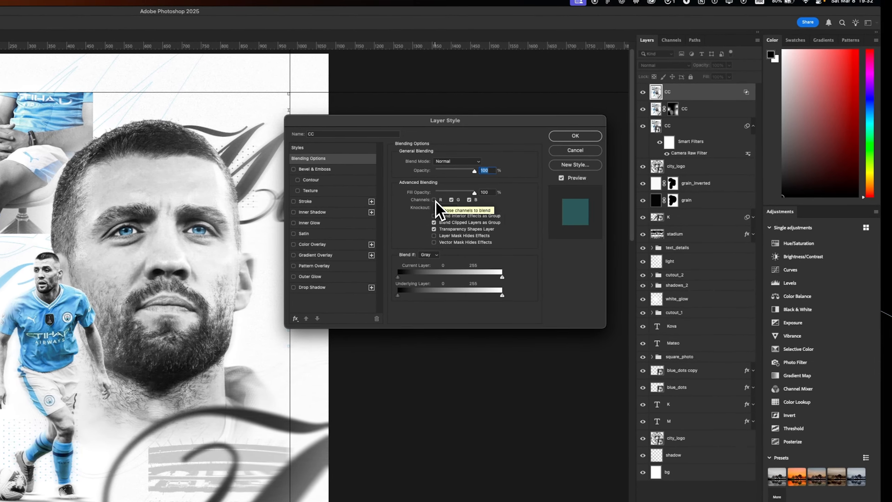
{"action": "key", "text": "Return"}
- Nudge the top CC layer slightly out of register to add a chromatic fringe, checking it at the portrait's eye
{"action": "left_click_drag", "start_coordinate": [182, 228], "coordinate": [261, 202]}
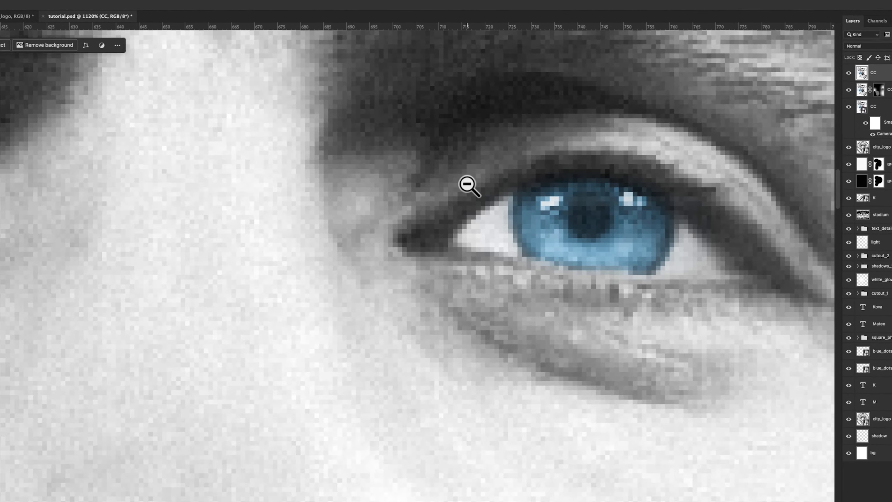
{"action": "left_click_drag", "start_coordinate": [468, 185], "coordinate": [383, 267]}
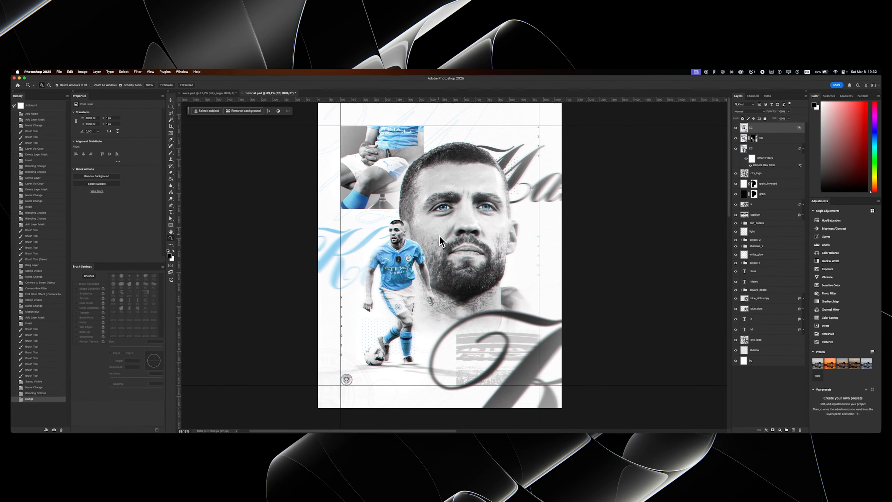
{"action": "left_click_drag", "start_coordinate": [439, 235], "coordinate": [456, 212]}
- Compare the poster with and without the chromatic fringe by toggling the top CC layer's visibility
{"action": "left_click", "coordinate": [736, 129]}
{"action": "left_click", "coordinate": [735, 129]}
{"action": "left_click", "coordinate": [735, 128]}
{"action": "left_click", "coordinate": [736, 129]}
{"action": "left_click", "coordinate": [735, 129]}
{"action": "left_click", "coordinate": [735, 129]}
{"action": "left_click", "coordinate": [735, 129]}
{"action": "left_click", "coordinate": [735, 129]}
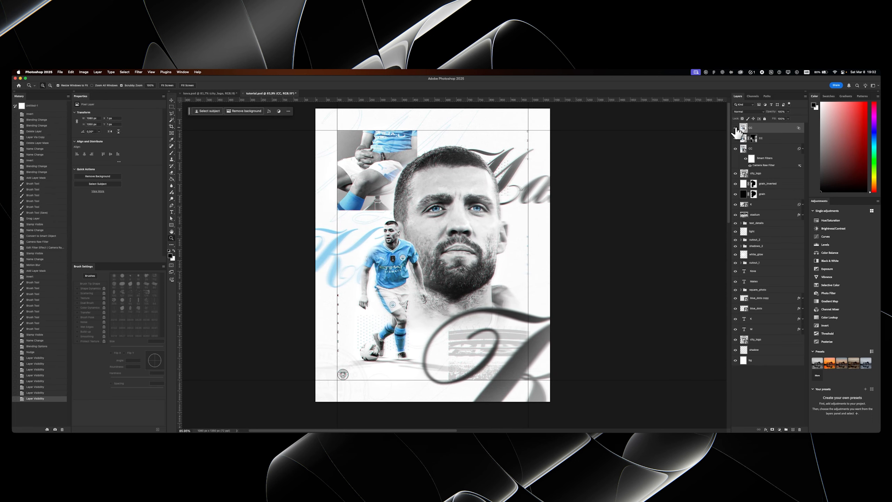
{"action": "mouse_move", "coordinate": [424, 216]}
{"action": "left_mouse_down"}
{"action": "mouse_move", "coordinate": [444, 211]}
{"action": "mouse_move", "coordinate": [423, 212]}
{"action": "left_mouse_up"}
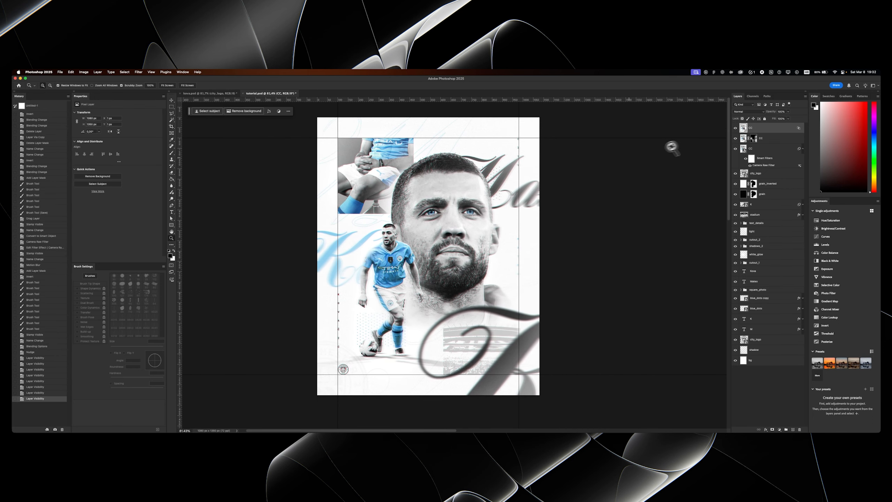
- Stamp all visible layers into another new top layer and name it CC
{"action": "double_click", "coordinate": [752, 127]}
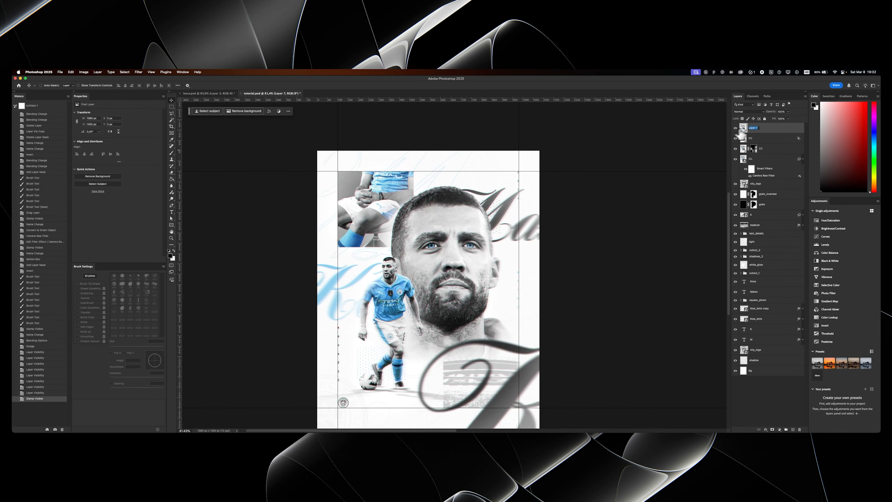
{"action": "type", "text": "CC"}
{"action": "key", "text": "Return"}
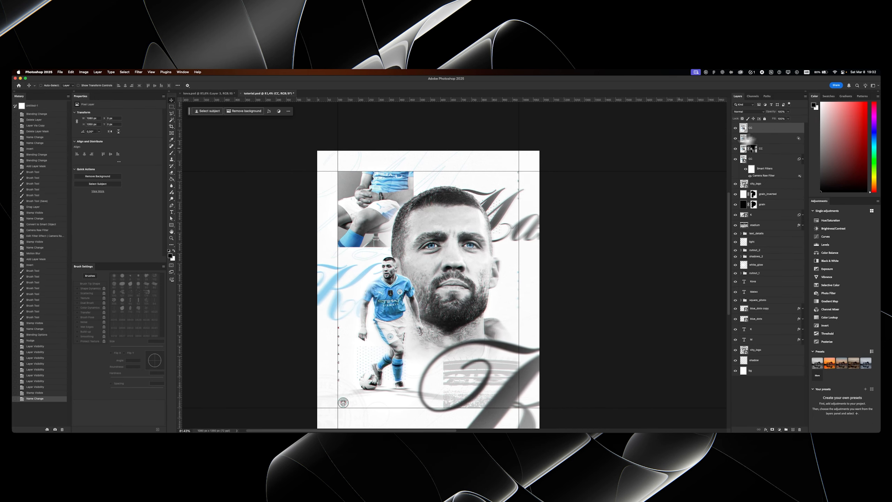
{"action": "left_click_drag", "start_coordinate": [348, 169], "coordinate": [350, 160]}
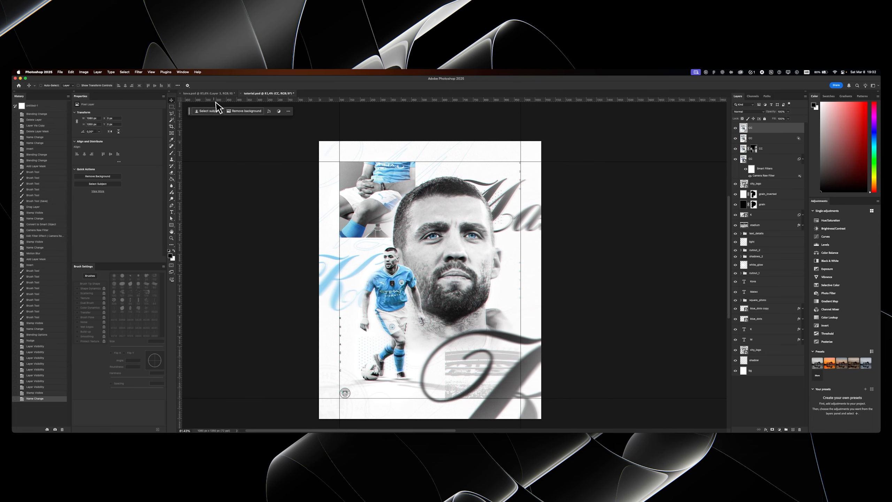
- Switch to the other open poster document and rename its top layer CC
{"action": "left_click", "coordinate": [211, 94]}
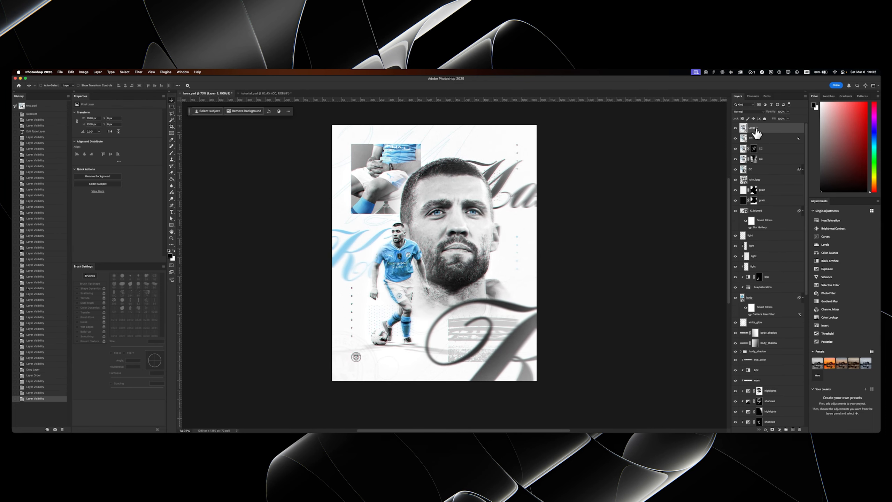
{"action": "key", "text": "Return"}
{"action": "scroll", "coordinate": [428, 187], "scroll_direction": "up", "scroll_amount": 3}
{"action": "left_click_drag", "start_coordinate": [430, 186], "coordinate": [424, 189]}
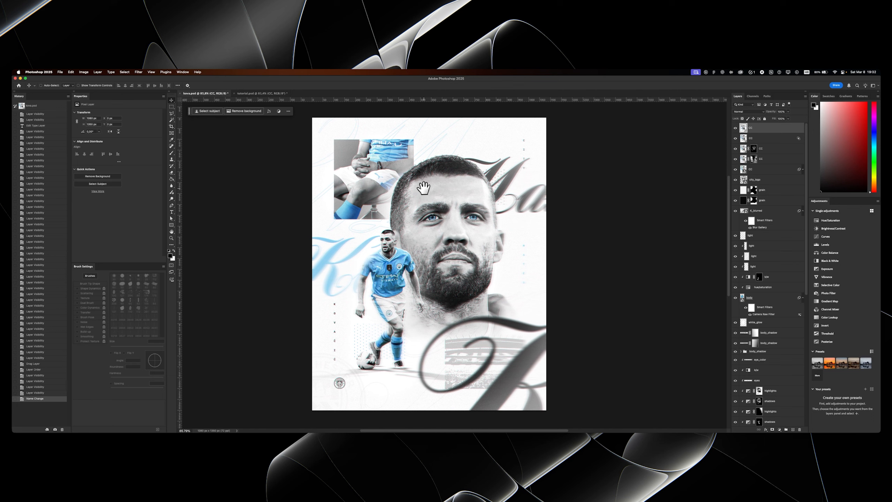
- Compare the two versions of the finished poster by toggling the upper CC layers, and return to tutorial.psd
{"action": "left_click", "coordinate": [734, 128]}
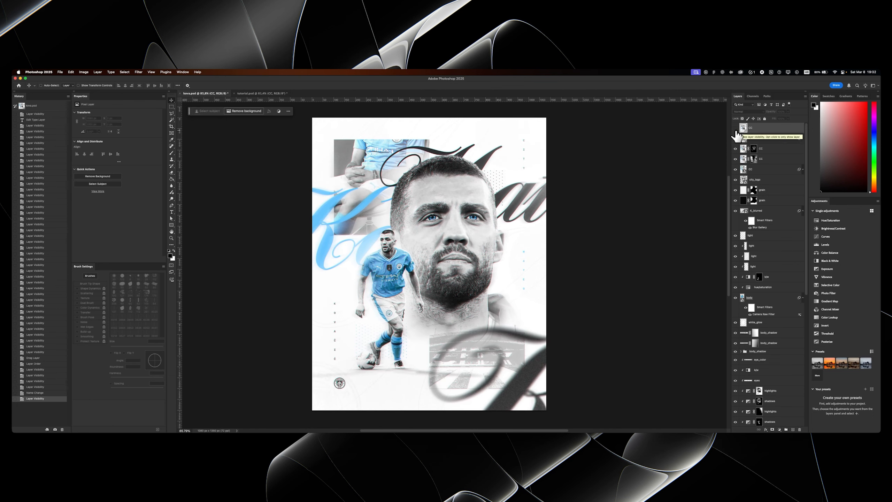
{"action": "left_click", "coordinate": [735, 137]}
{"action": "left_click", "coordinate": [735, 137]}
{"action": "left_click", "coordinate": [735, 129]}
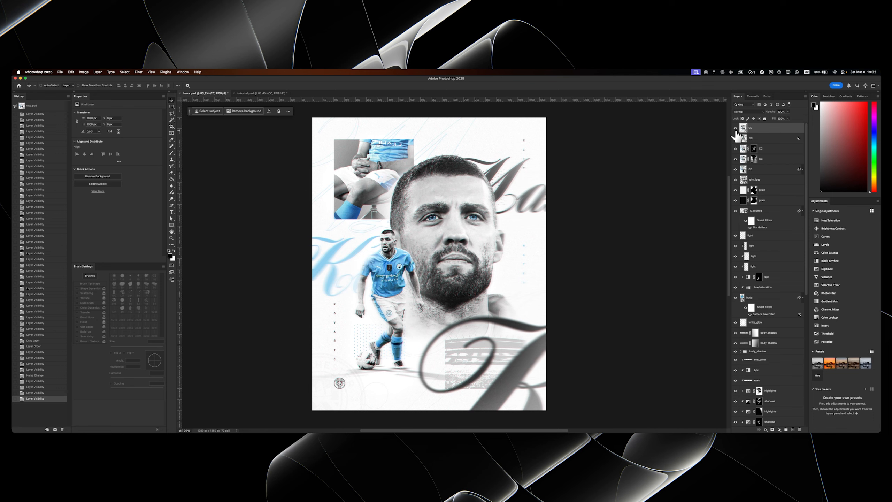
{"action": "left_click", "coordinate": [735, 129]}
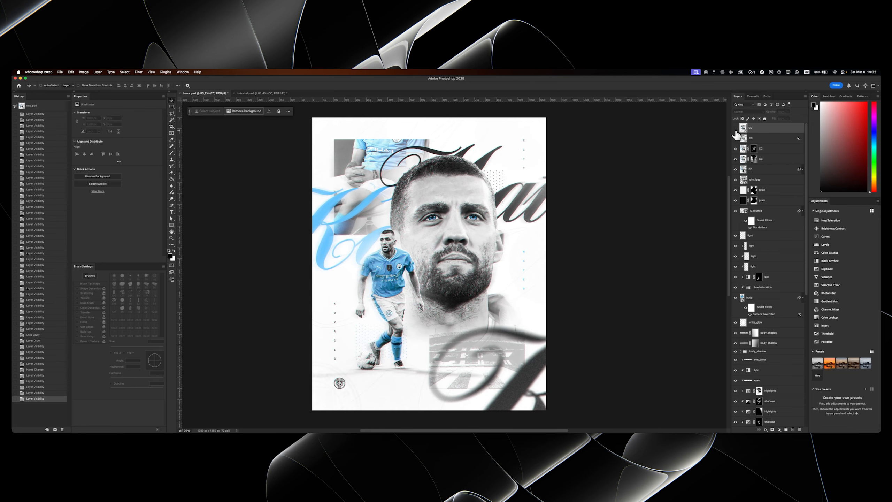
{"action": "left_click", "coordinate": [735, 129]}
{"action": "left_click", "coordinate": [735, 129]}
{"action": "left_click", "coordinate": [735, 129]}
{"action": "left_click", "coordinate": [734, 128]}
{"action": "left_click", "coordinate": [735, 129]}
{"action": "left_click", "coordinate": [735, 129]}
{"action": "left_click", "coordinate": [735, 129]}
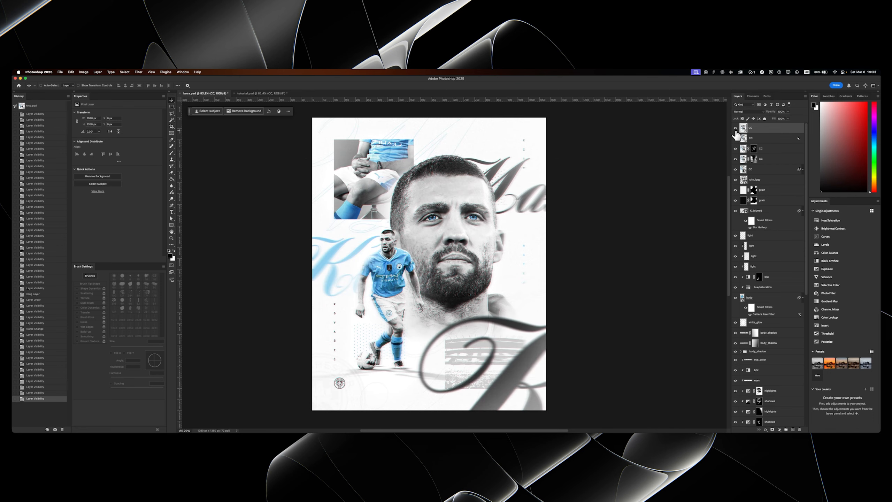
{"action": "left_click", "coordinate": [735, 129]}
{"action": "scroll", "coordinate": [418, 212], "scroll_direction": "up", "scroll_amount": 2}
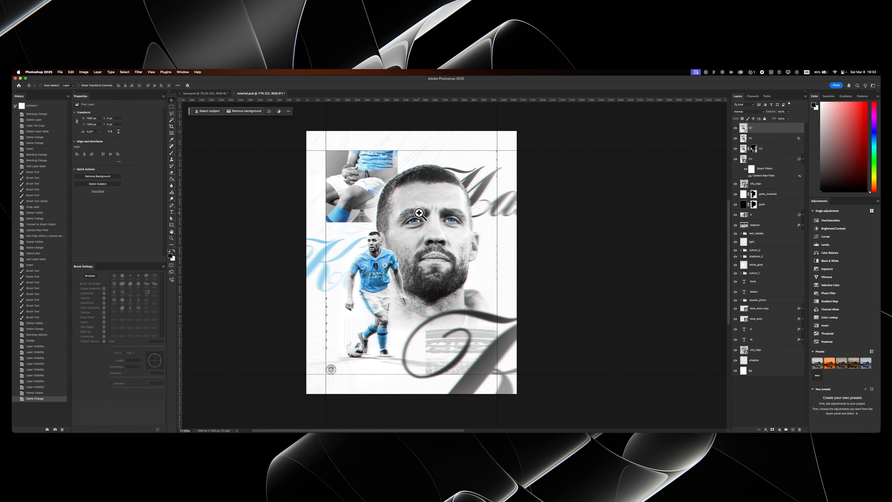